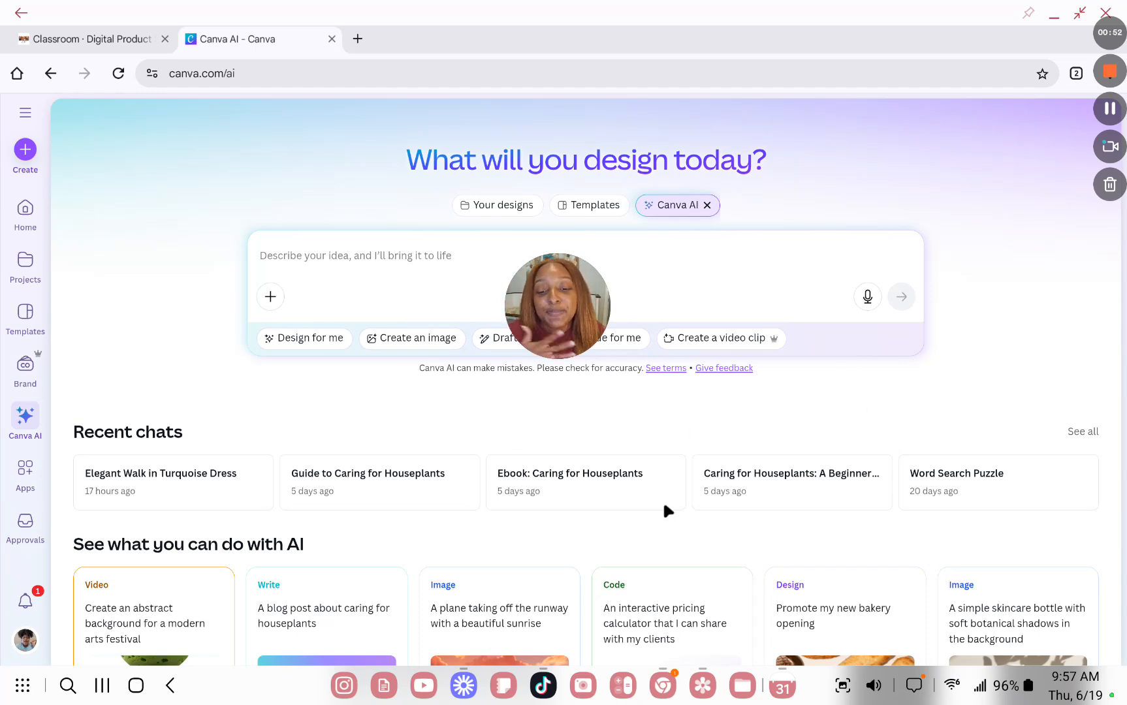
# - Switch to TikTok, search for "creator search insight" and open the Creator Search Insights tool
pyautogui.moveTo(503, 673)
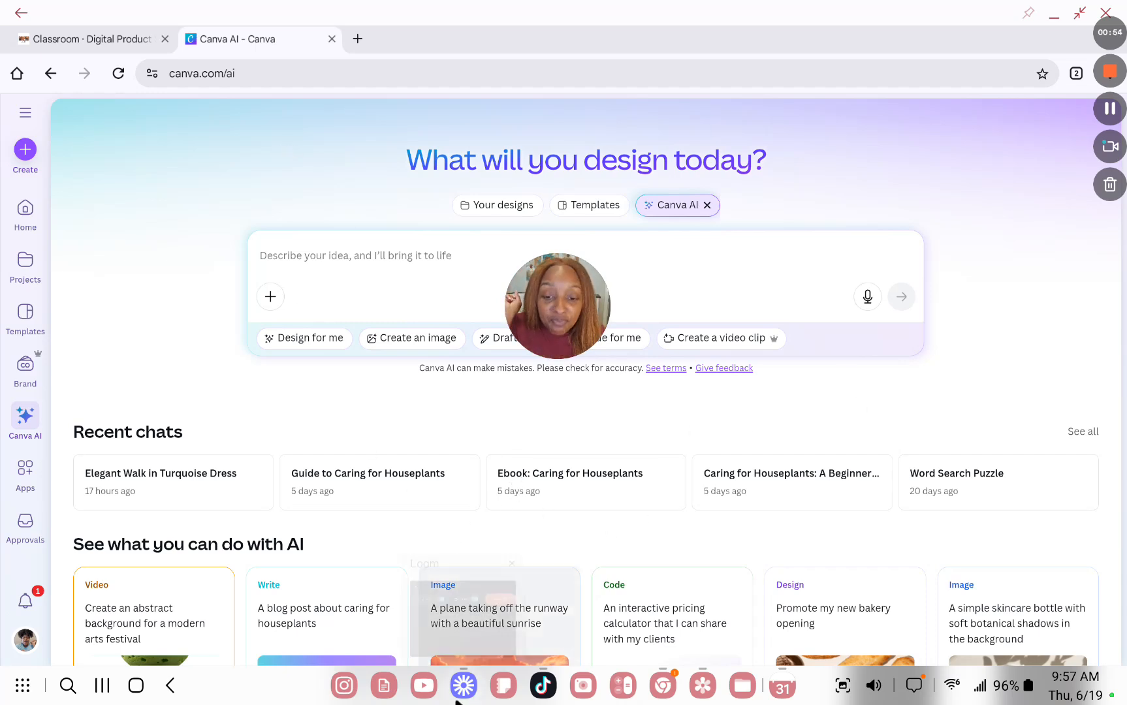
pyautogui.moveTo(543, 684)
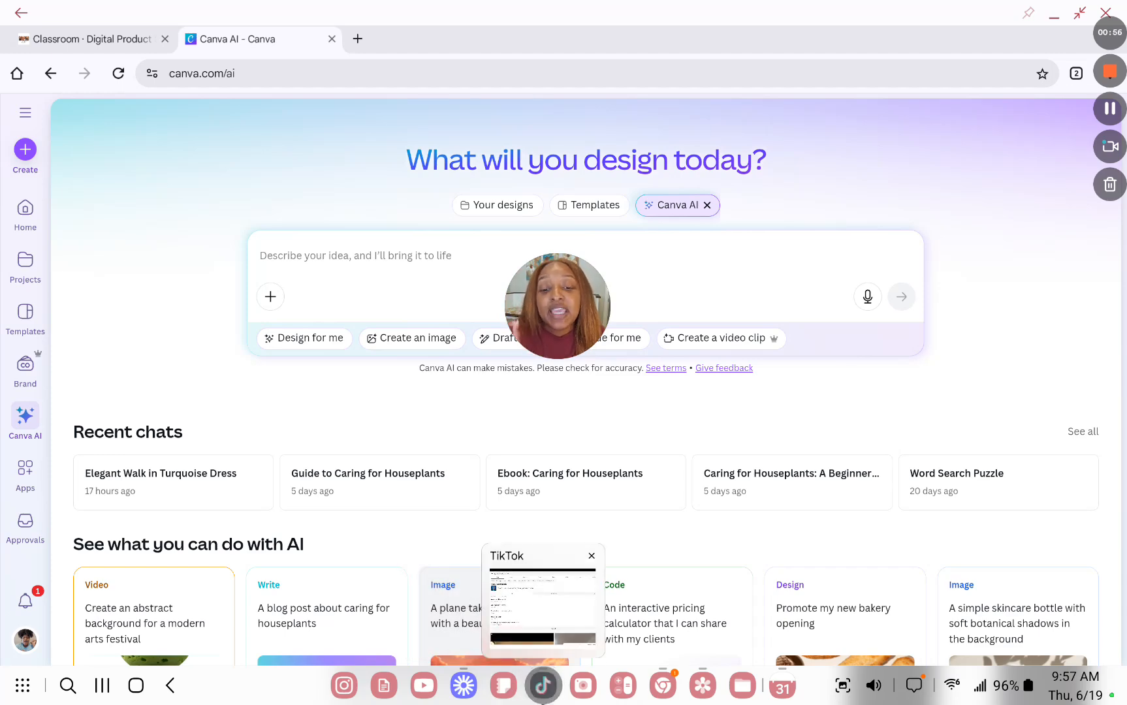
pyautogui.click(542, 604)
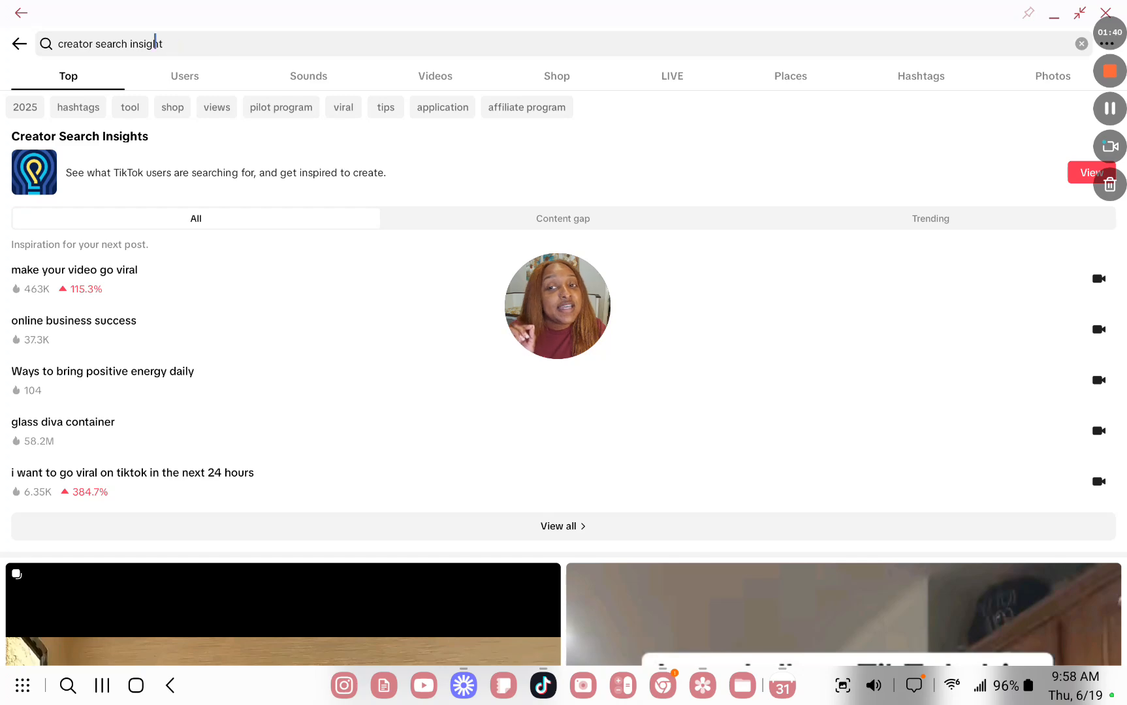
pyautogui.moveTo(160, 44); pyautogui.dragTo(78, 26)
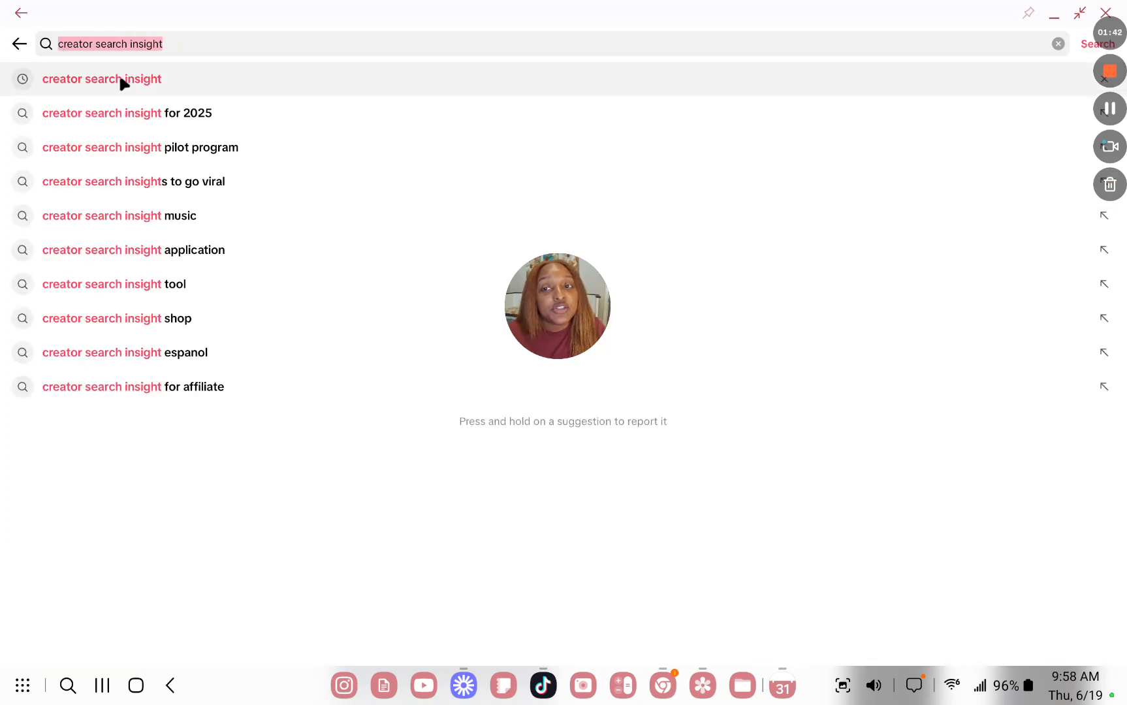
pyautogui.click(119, 76)
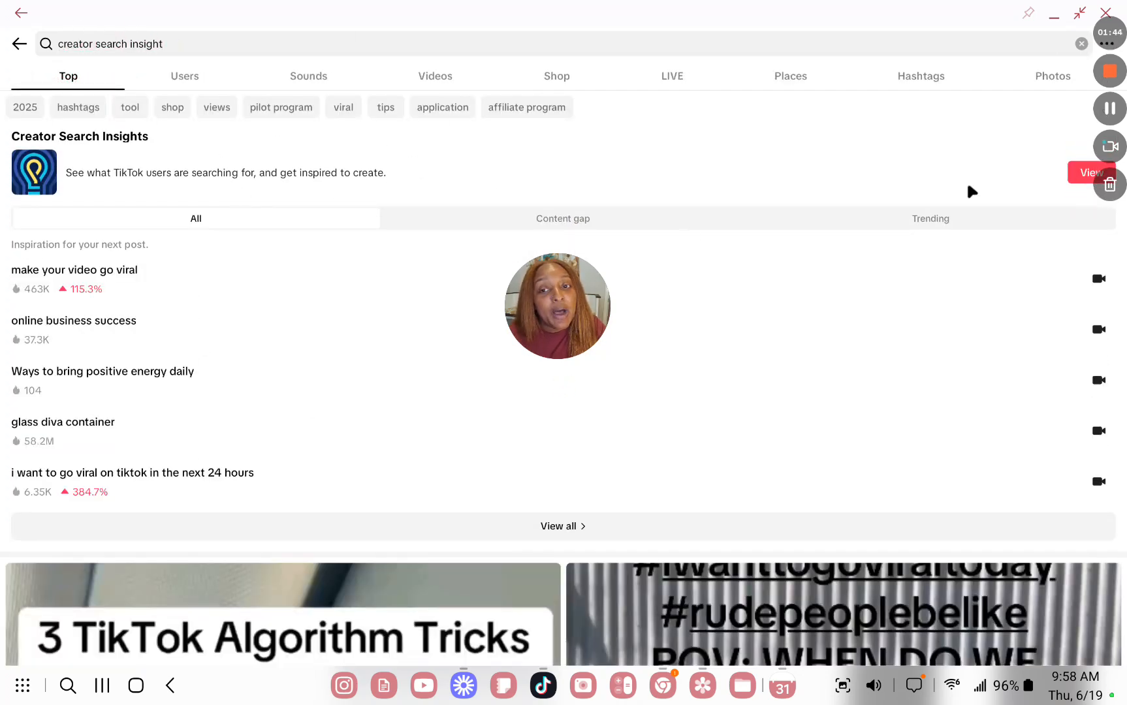
pyautogui.click(1079, 175)
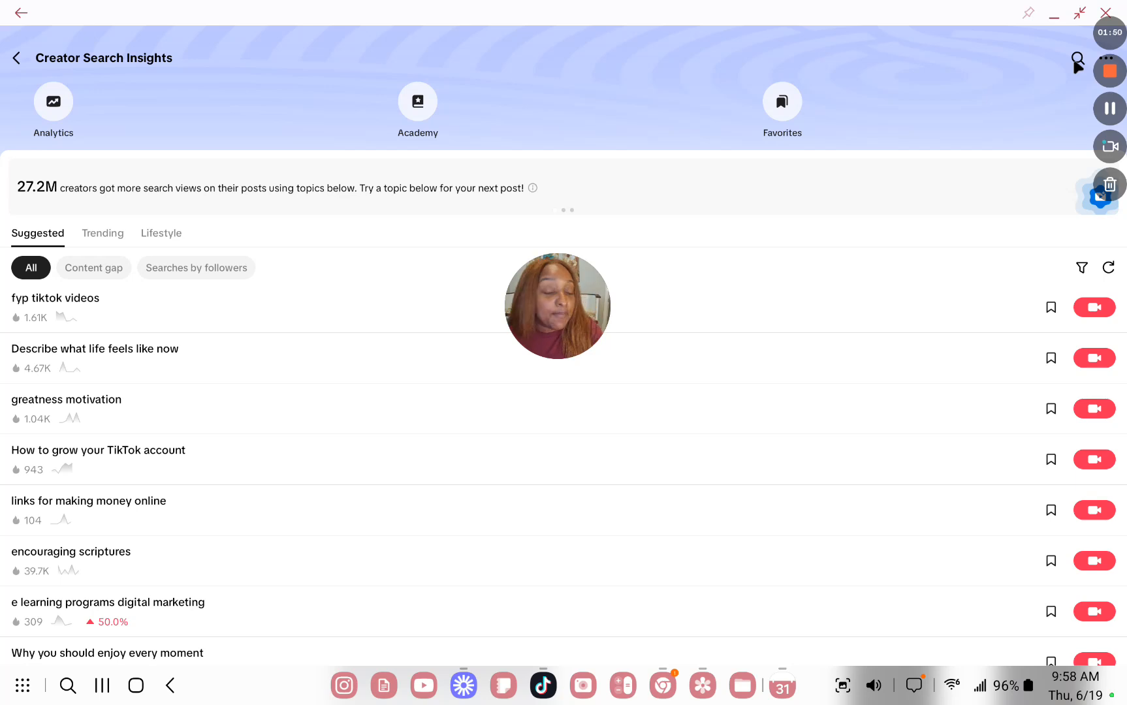
# - Search the Creator Search Insights topics for "side hustle" and look through the matching topics and their popularity
pyautogui.click(1077, 58)
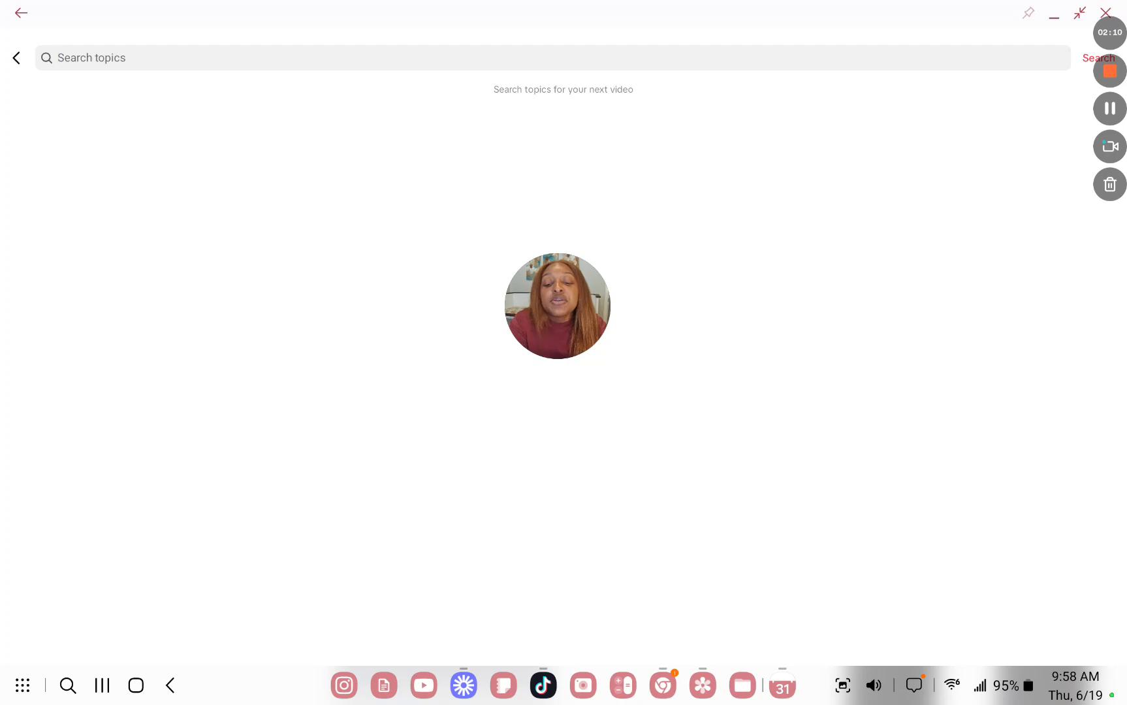
pyautogui.write('side hustle')
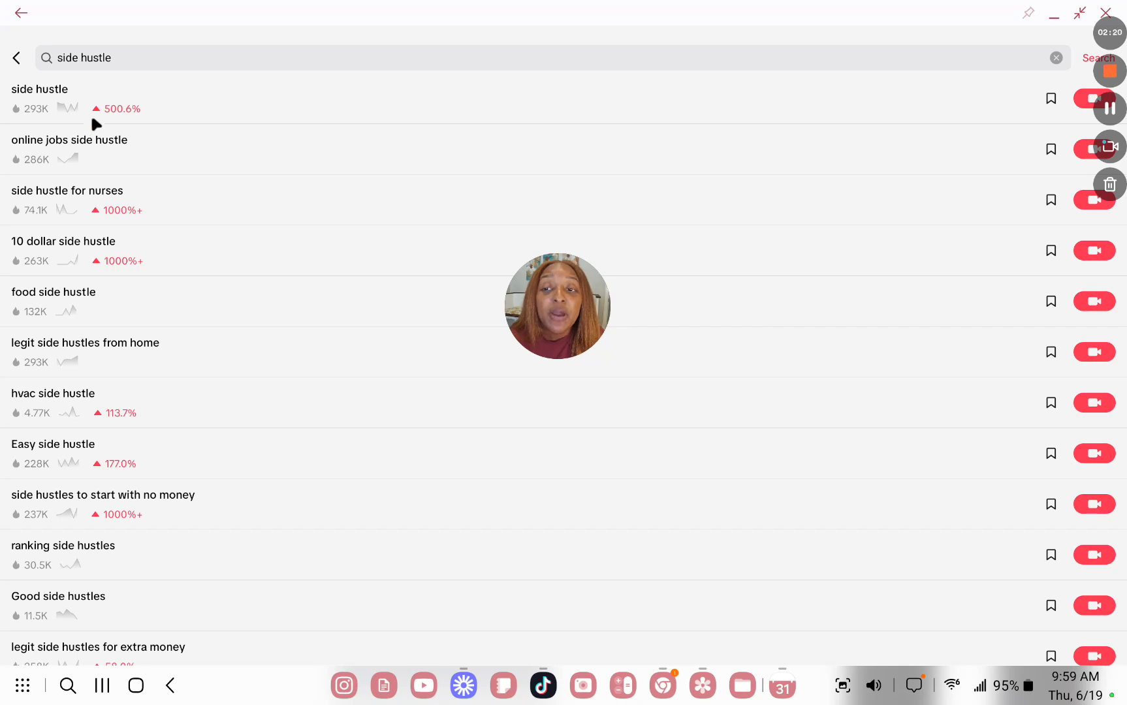
pyautogui.scroll(-1, 202, 442)
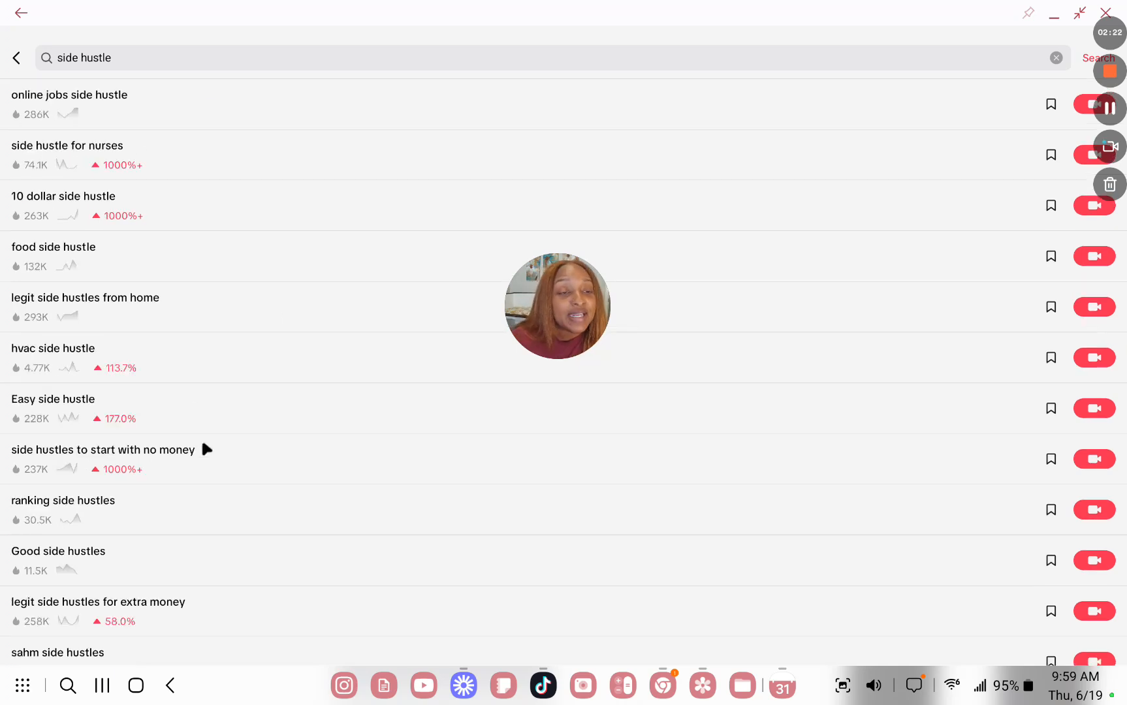
pyautogui.scroll(1, 196, 431)
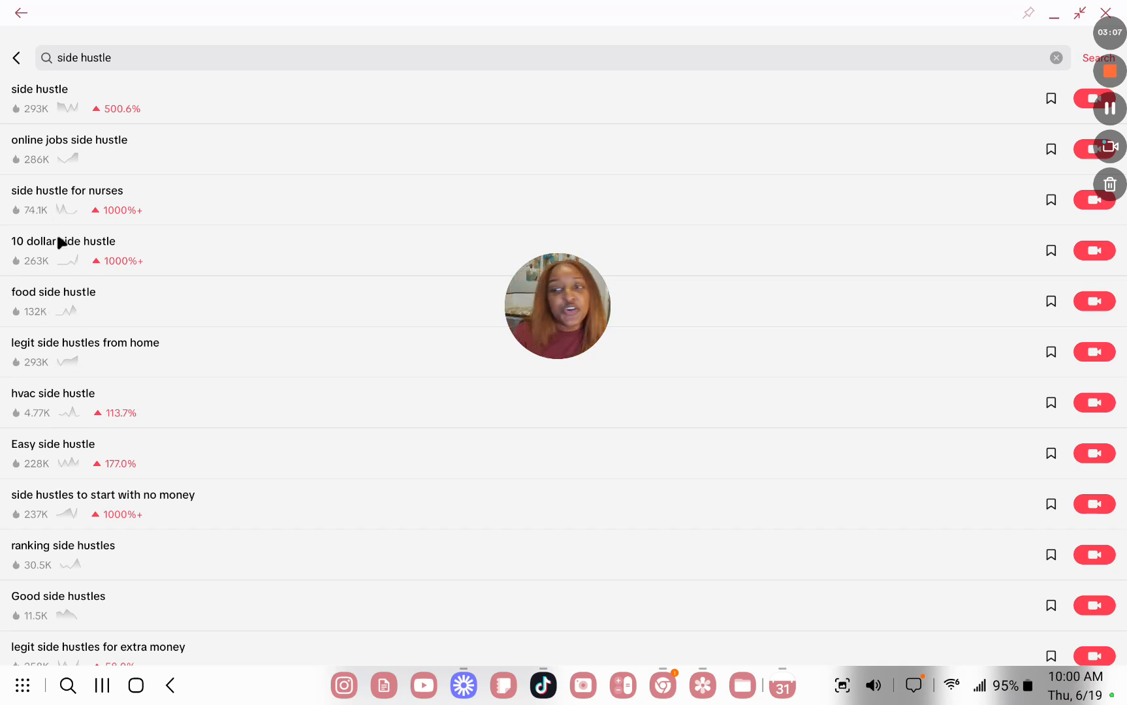
pyautogui.scroll(-1, 72, 261)
pyautogui.scroll(1, 96, 342)
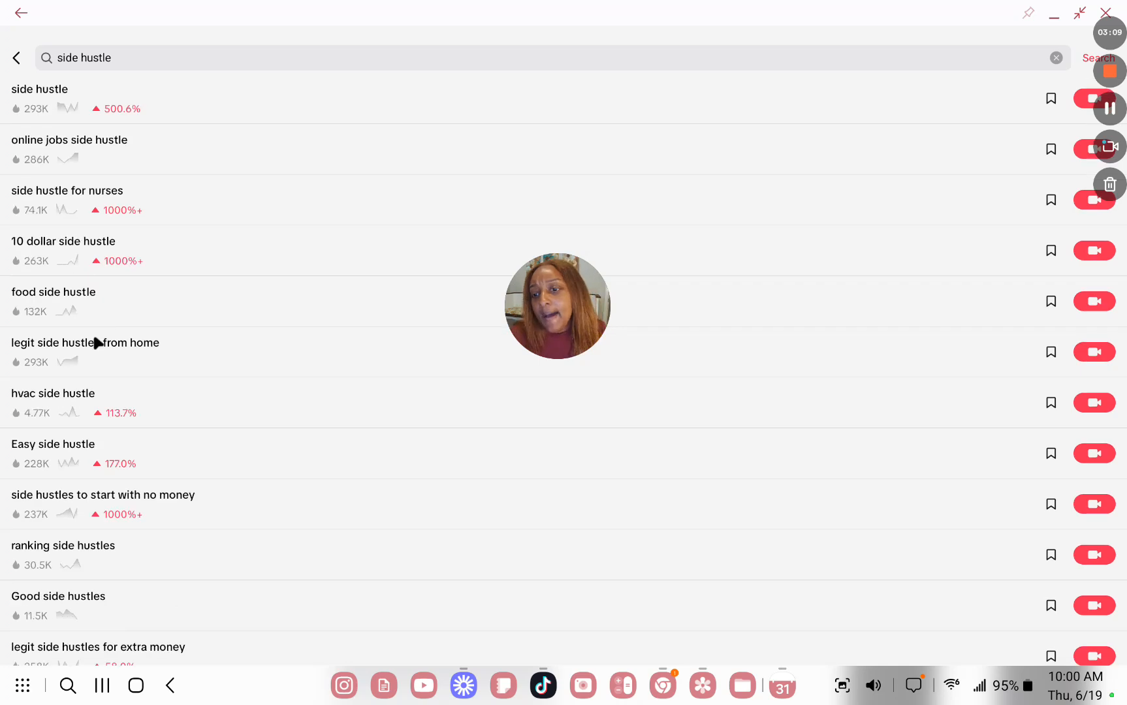
pyautogui.scroll(-1, 96, 343)
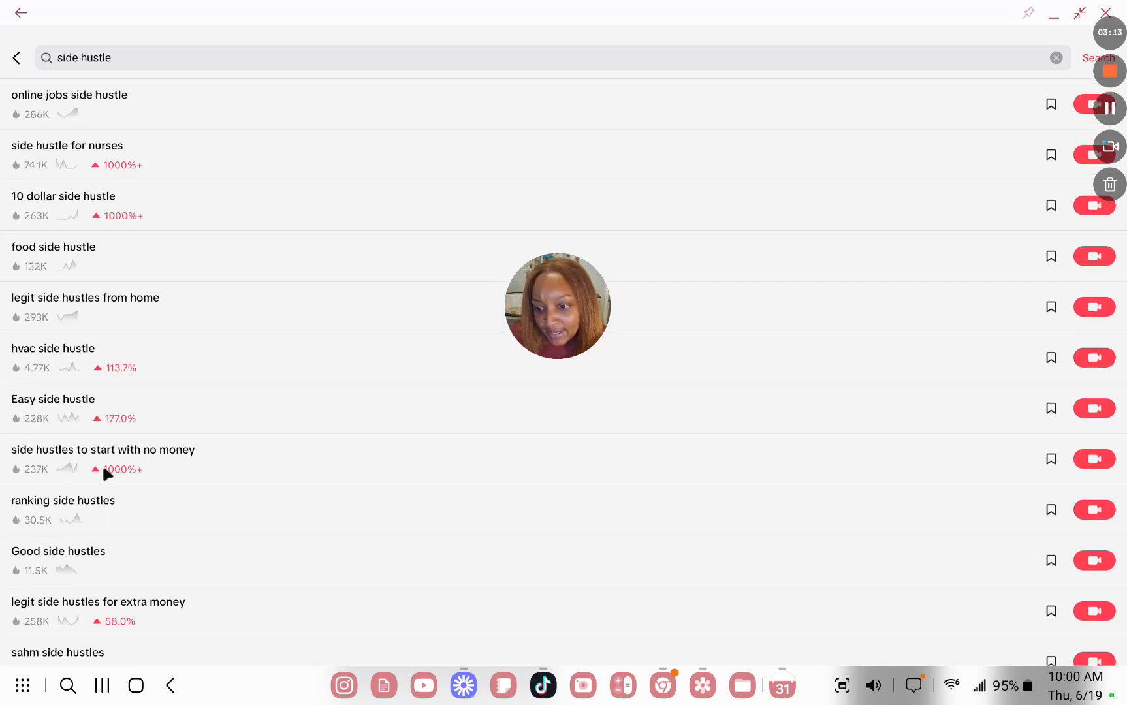
pyautogui.scroll(-1, 117, 459)
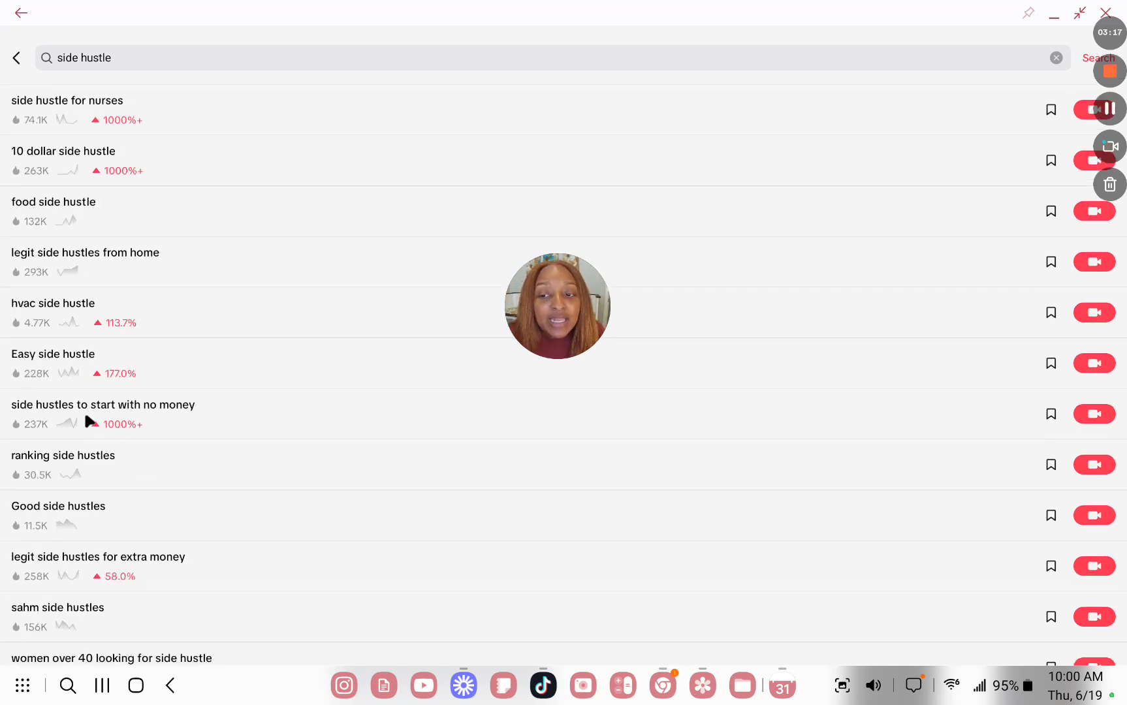
# - Open the "side hustles to start with no money" topic and review its popularity chart, related topics, creator tips and related videos
pyautogui.click(168, 414)
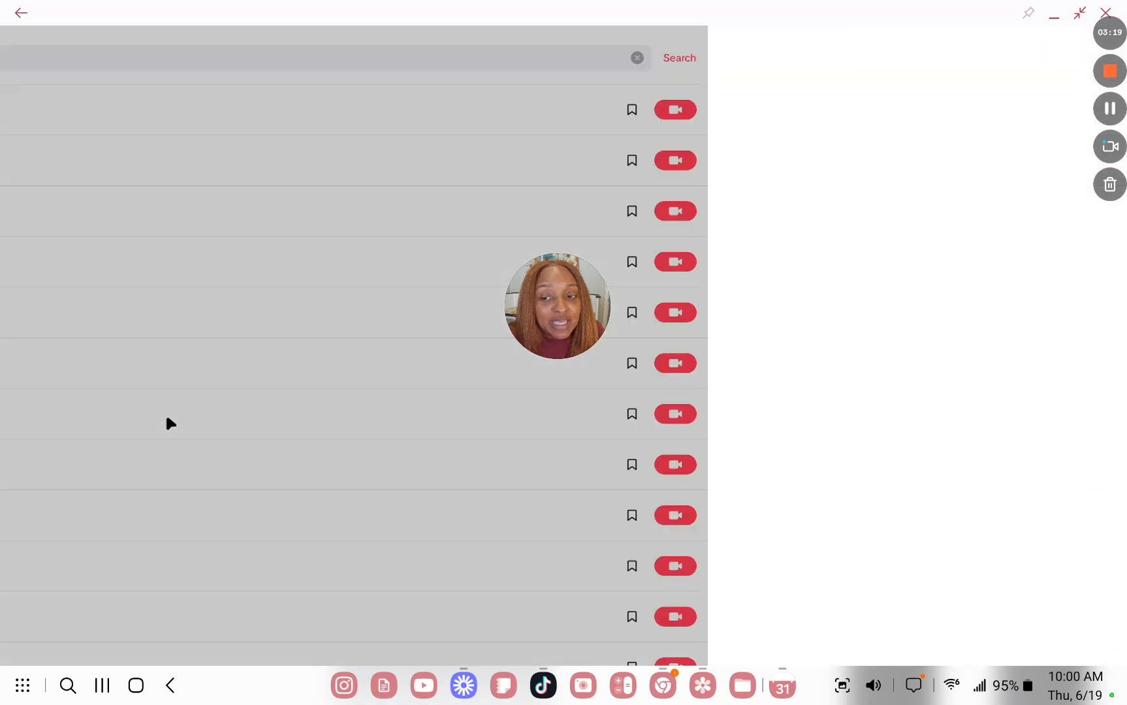
pyautogui.scroll(-9, 369, 324)
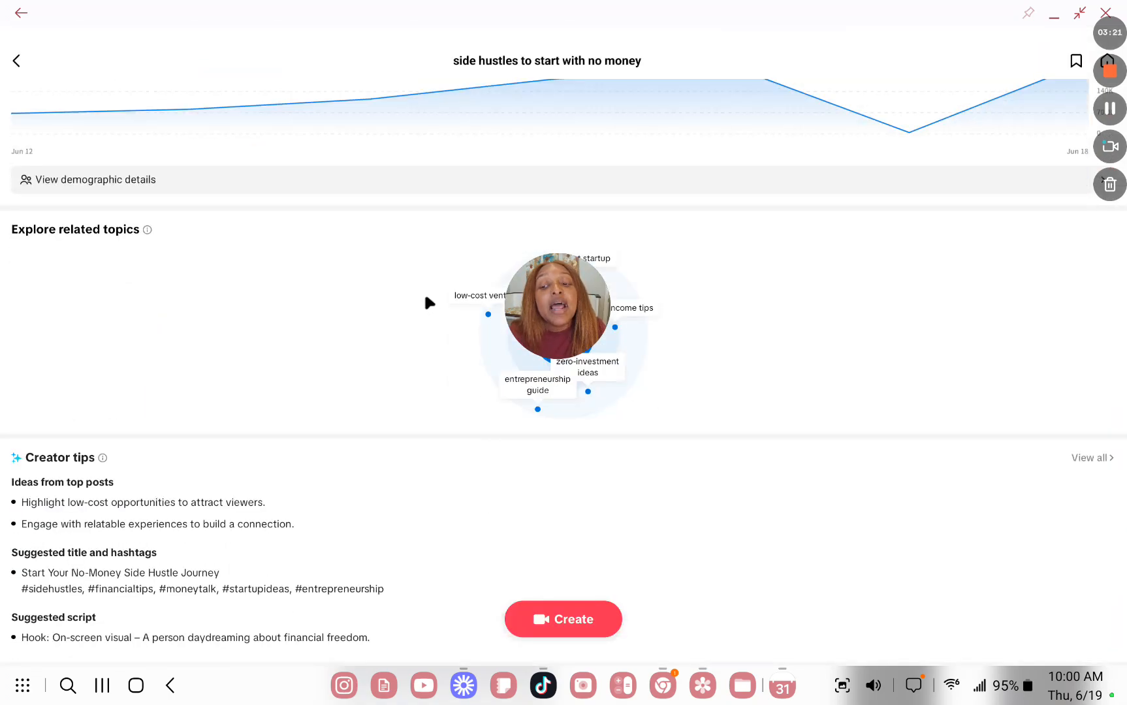
pyautogui.scroll(2, 367, 388)
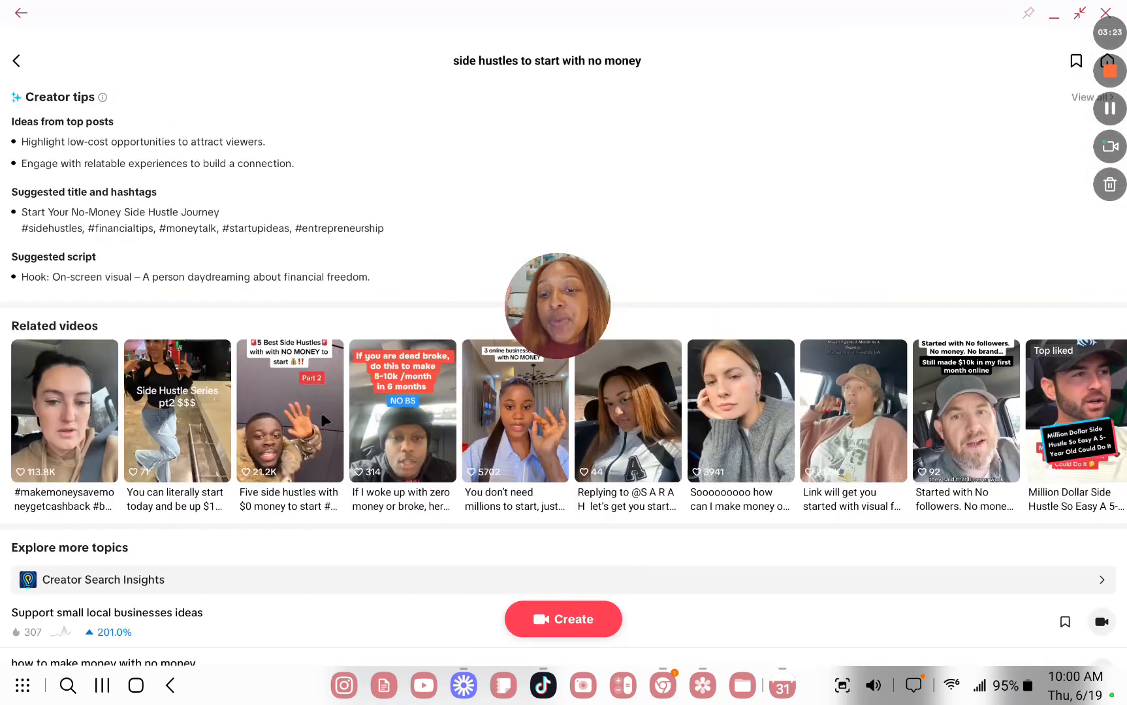
pyautogui.scroll(-2, 466, 465)
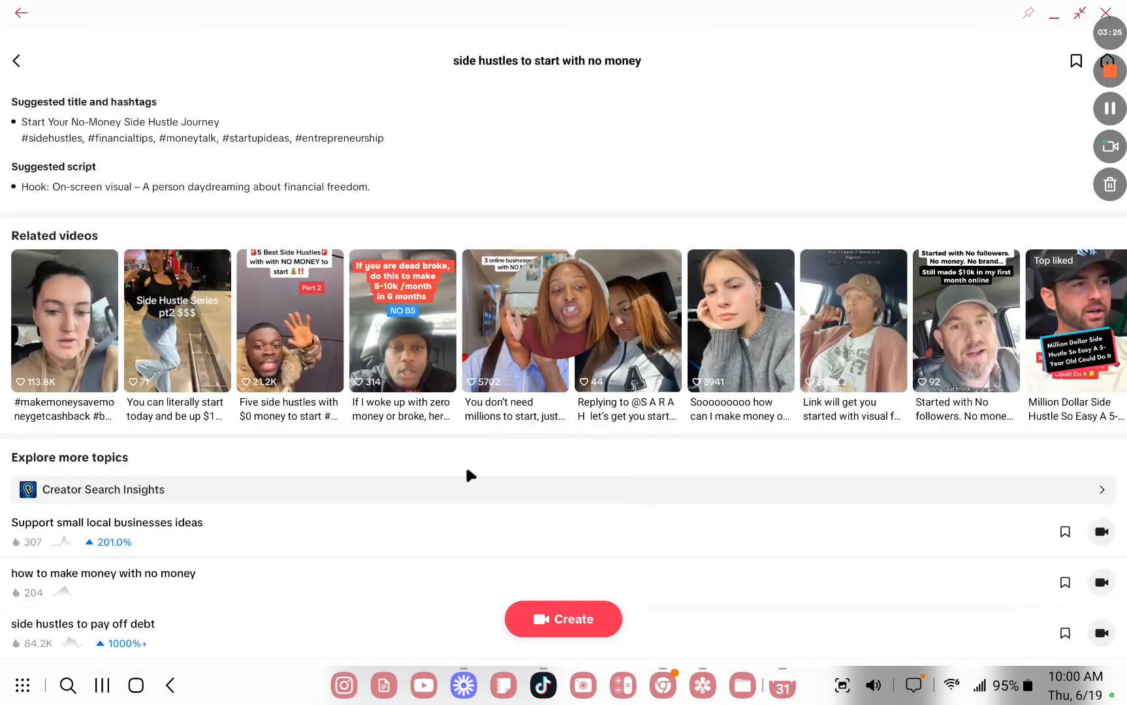
pyautogui.scroll(5, 483, 450)
pyautogui.scroll(5, 486, 418)
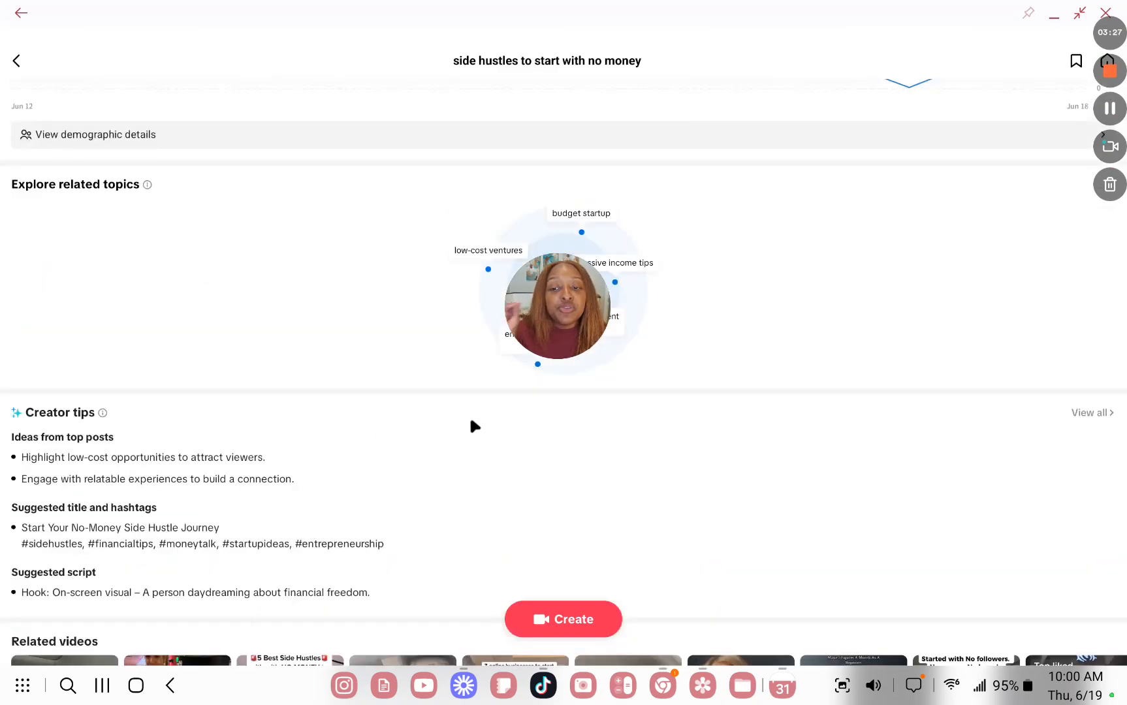
pyautogui.scroll(3, 458, 391)
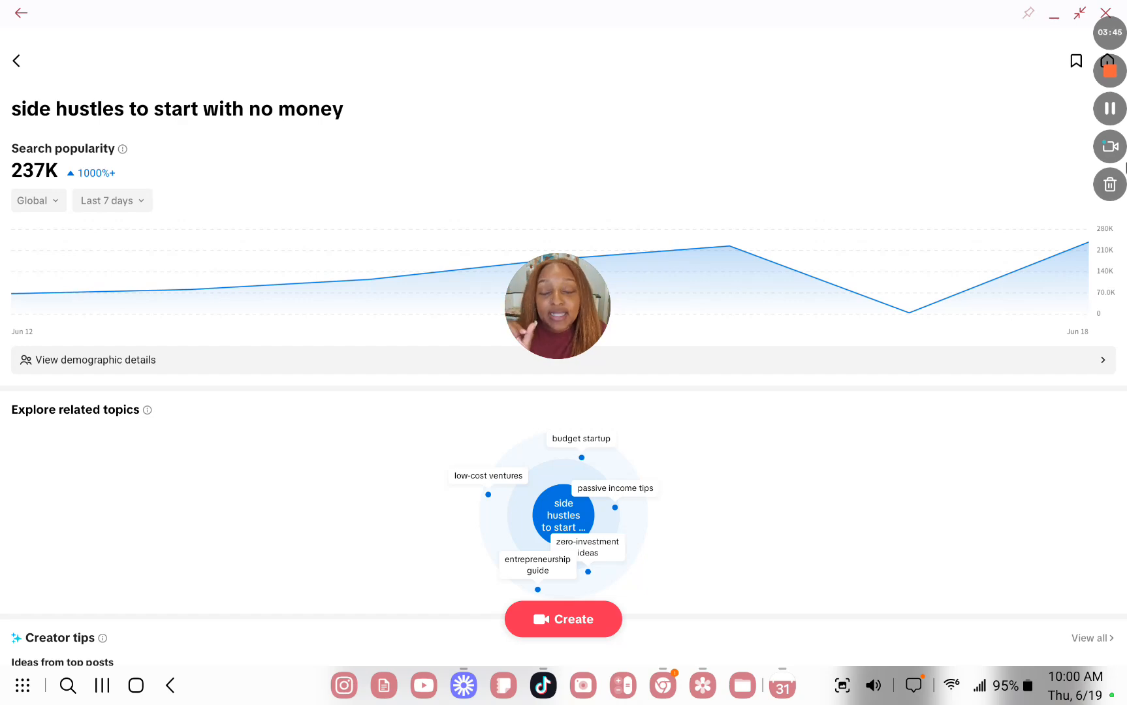
# - Switch to the Digital Product Sales School classroom in Chrome and look over the available courses
pyautogui.click(664, 694)
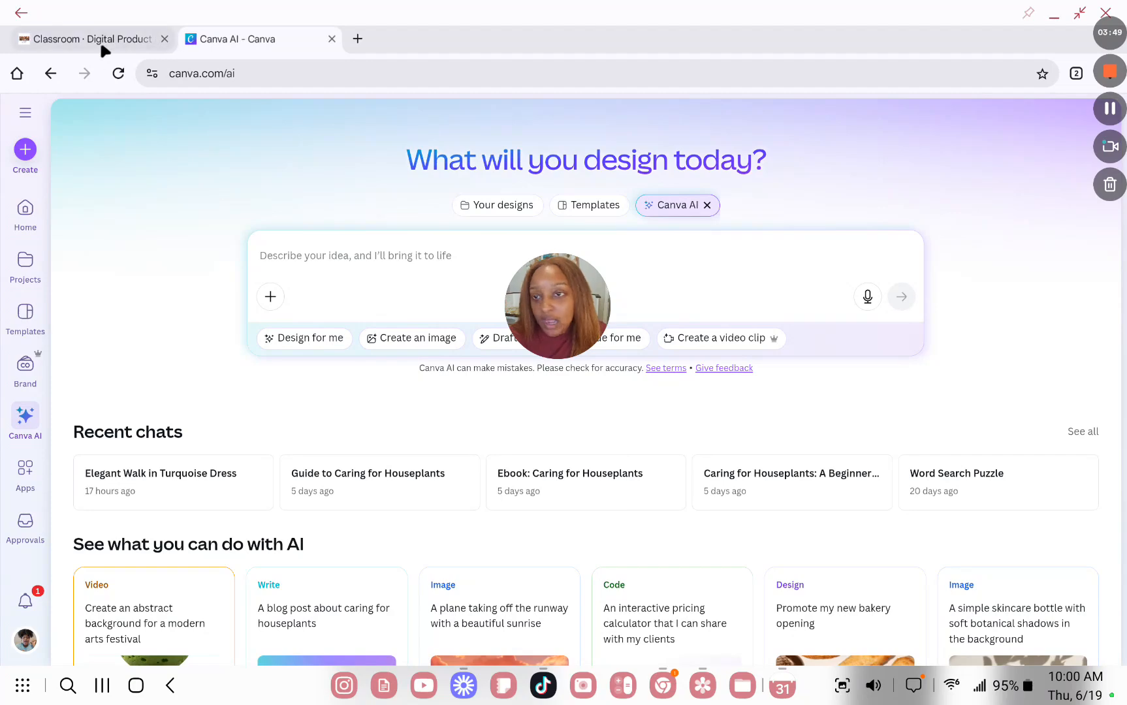
pyautogui.click(100, 40)
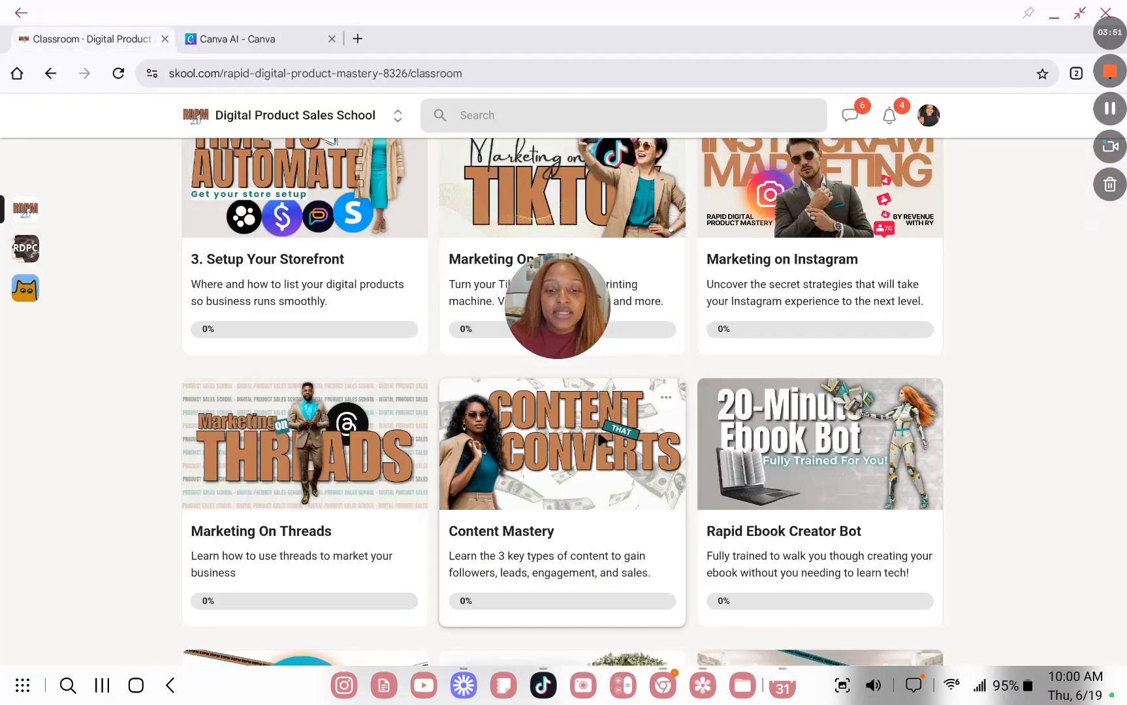
pyautogui.scroll(5, 738, 379)
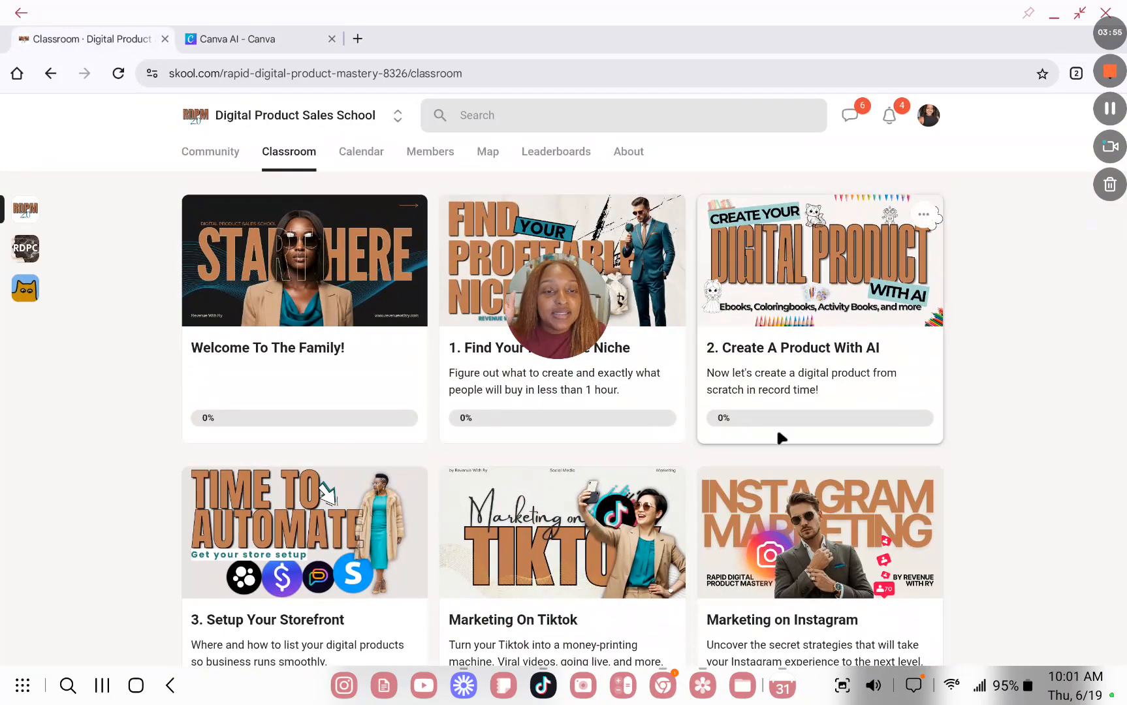
pyautogui.scroll(-8, 781, 437)
pyautogui.scroll(4, 679, 453)
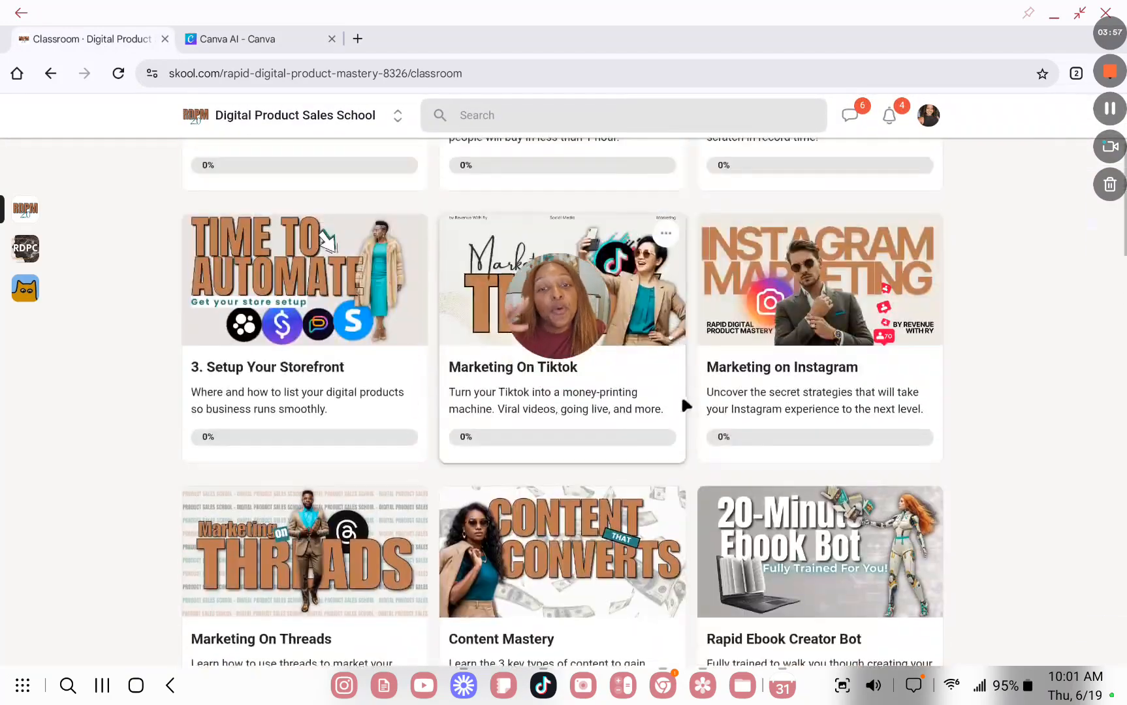
pyautogui.scroll(3, 683, 401)
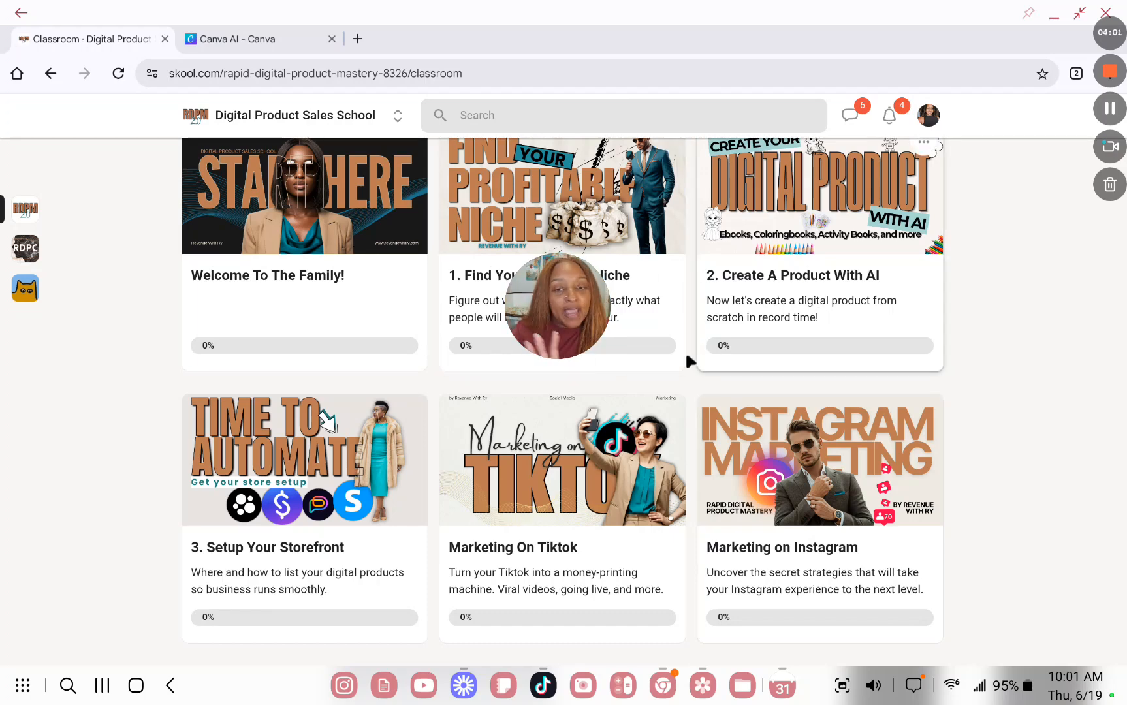
pyautogui.scroll(-2, 336, 523)
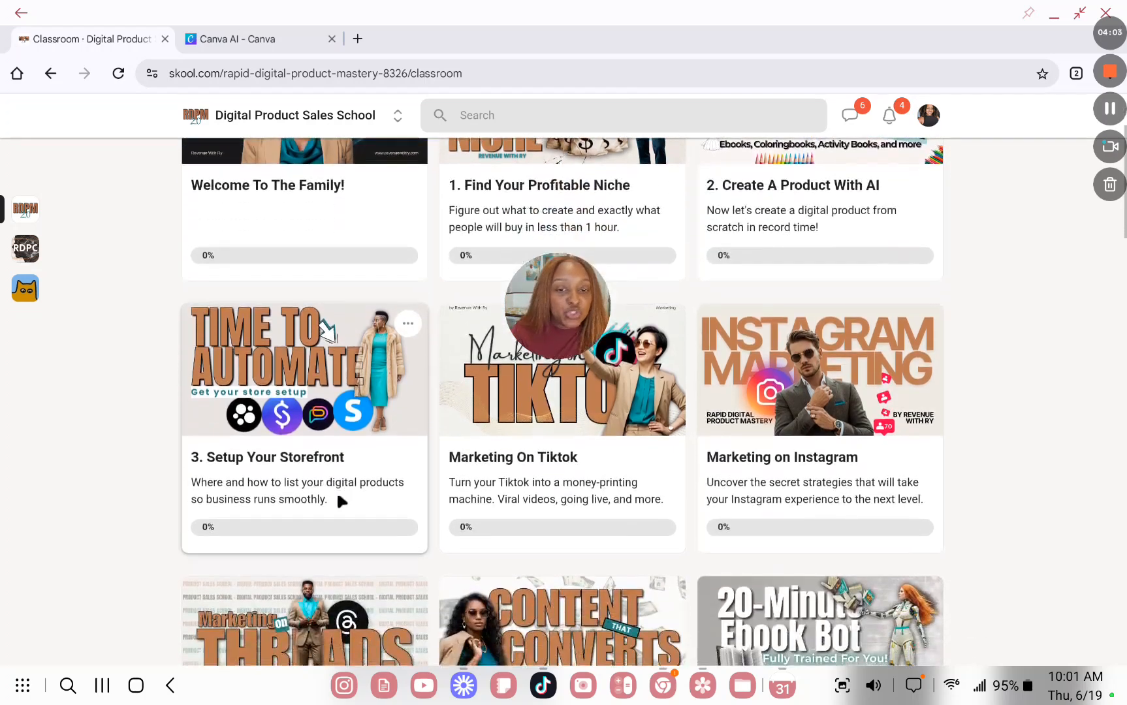
pyautogui.scroll(2, 340, 502)
# - Open the "2. Create A Product With AI" course, collapse its ebook section to view the section list, and return to the classroom
pyautogui.click(762, 276)
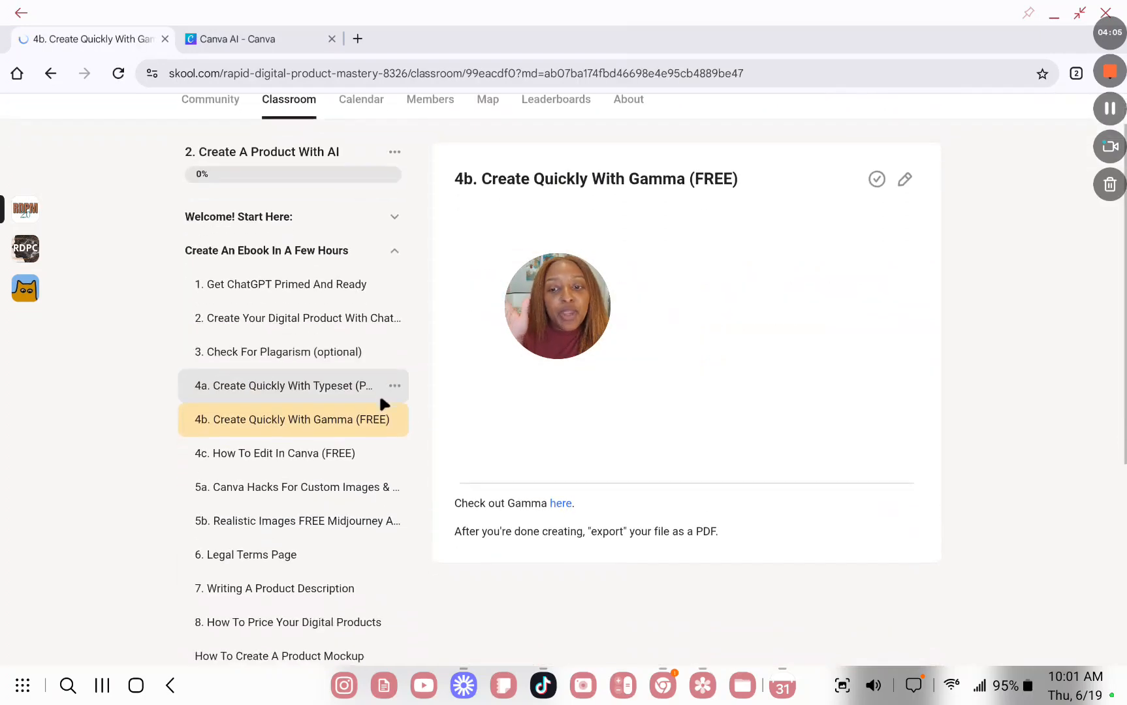
pyautogui.scroll(-2, 379, 392)
pyautogui.click(386, 166)
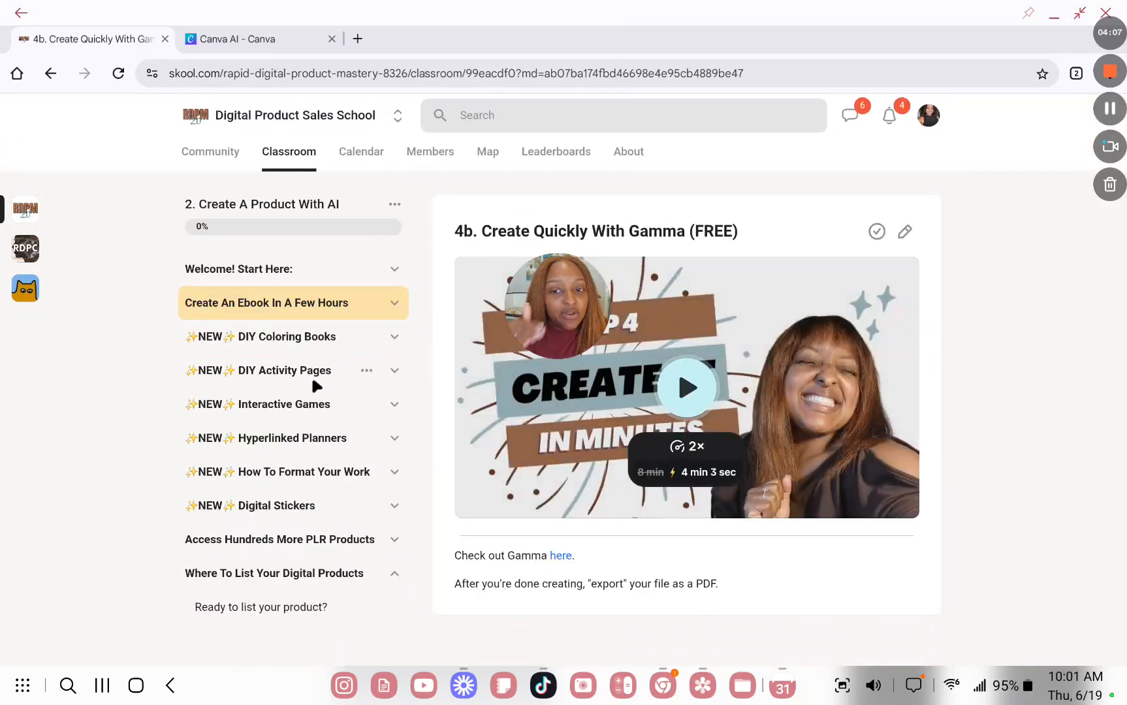
pyautogui.click(49, 74)
# - Open the Content Mastery course and launch the Rapid Hooks Creator bot in ChatGPT from its welcome lesson
pyautogui.scroll(-3, 324, 281)
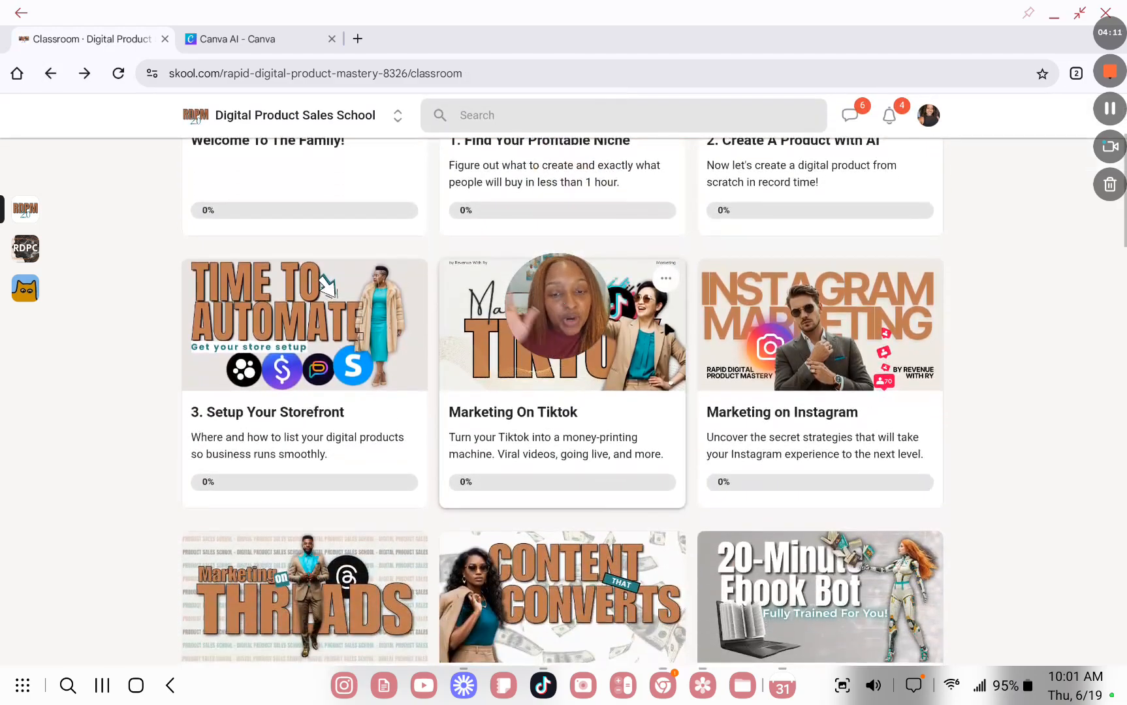
pyautogui.scroll(-2, 666, 328)
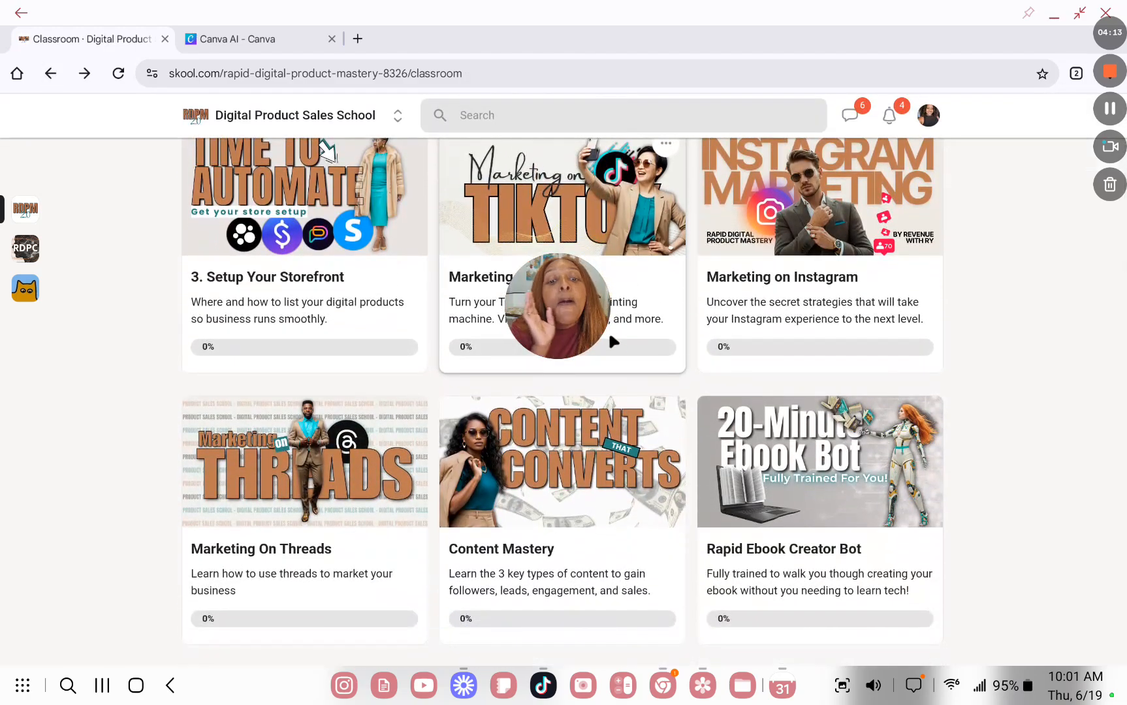
pyautogui.scroll(-2, 611, 336)
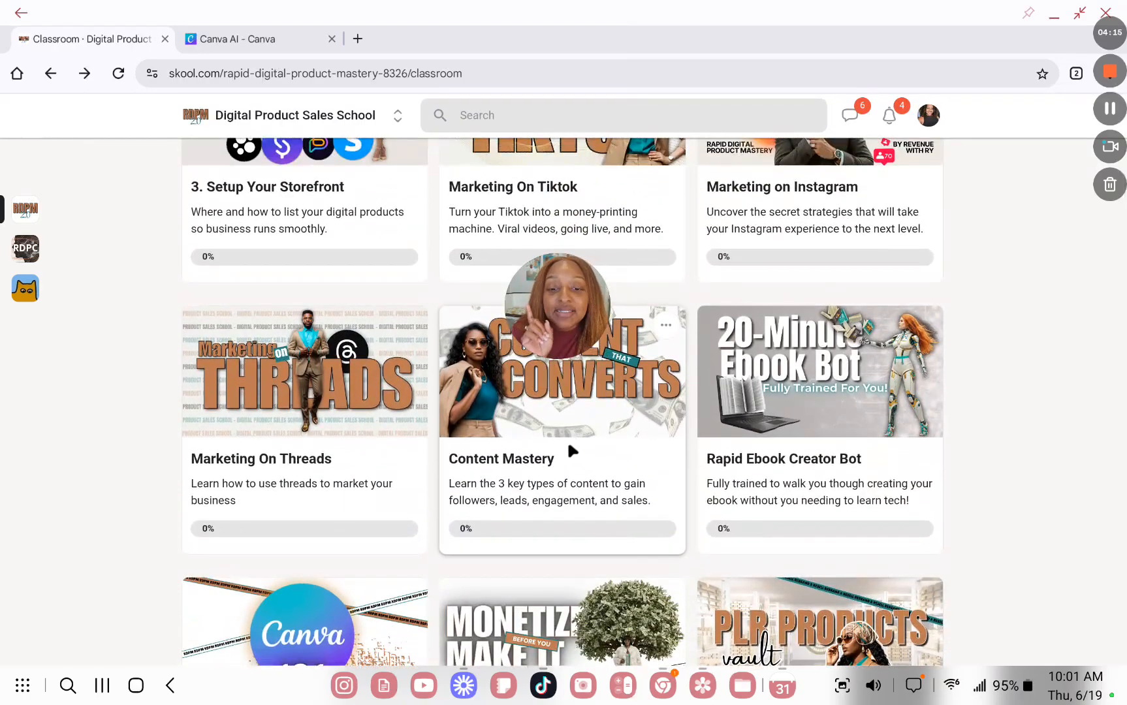
pyautogui.click(566, 440)
pyautogui.scroll(-3, 264, 453)
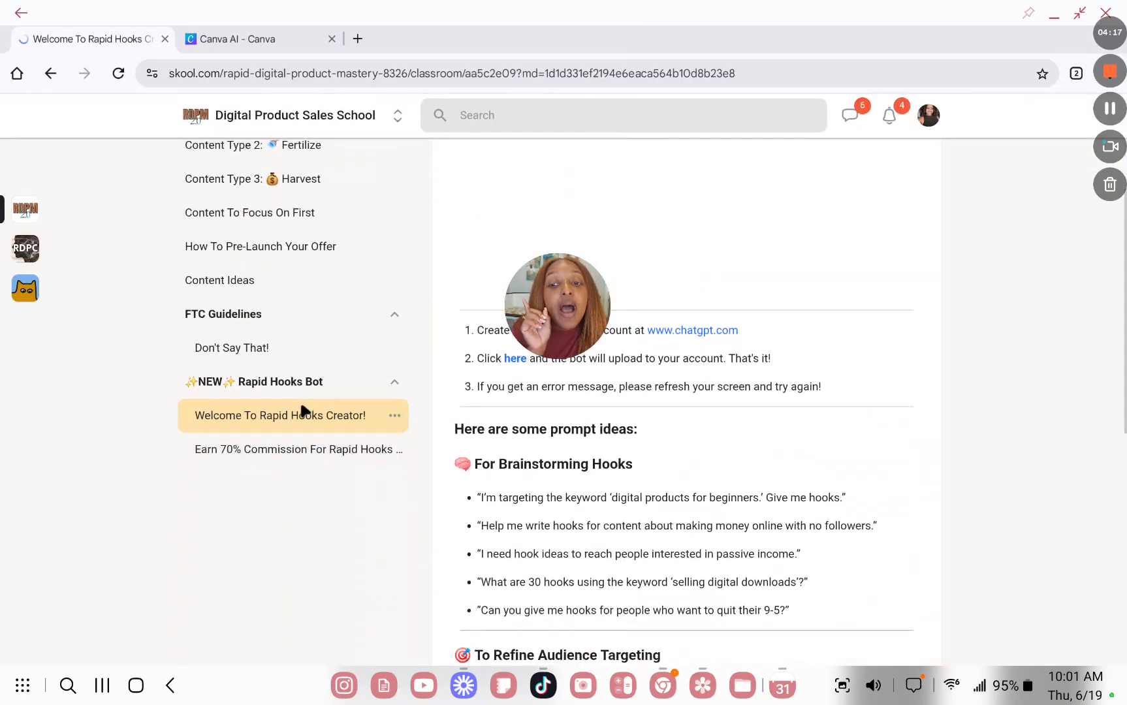
pyautogui.scroll(2, 293, 414)
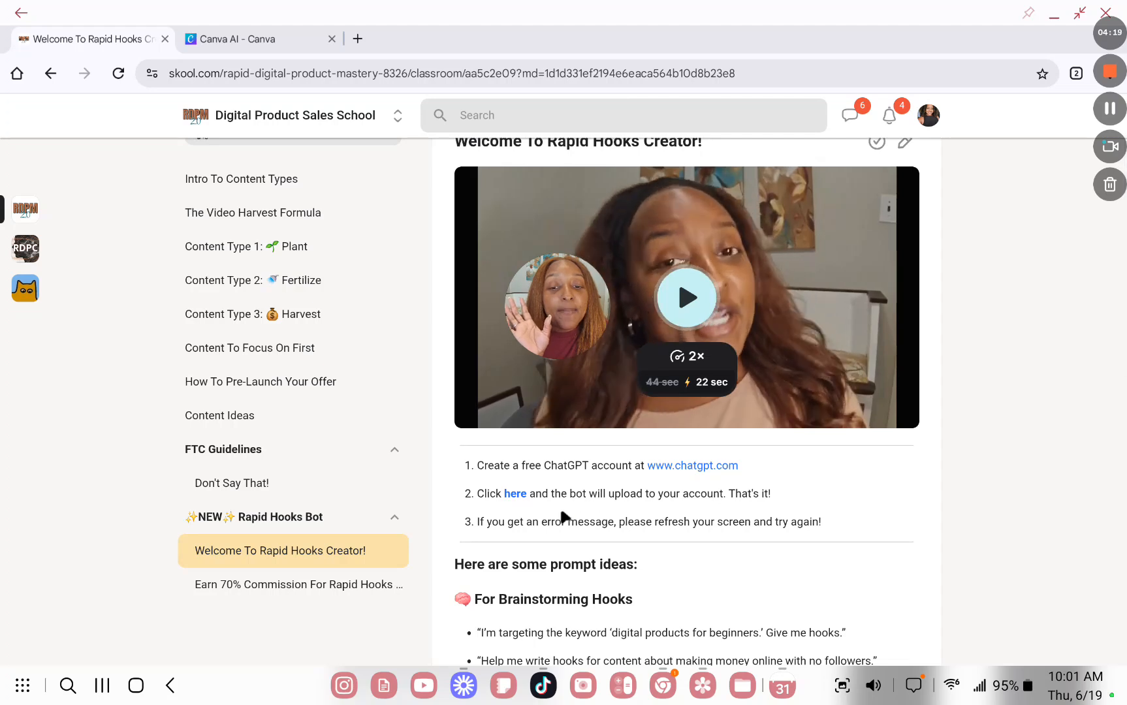
pyautogui.click(515, 493)
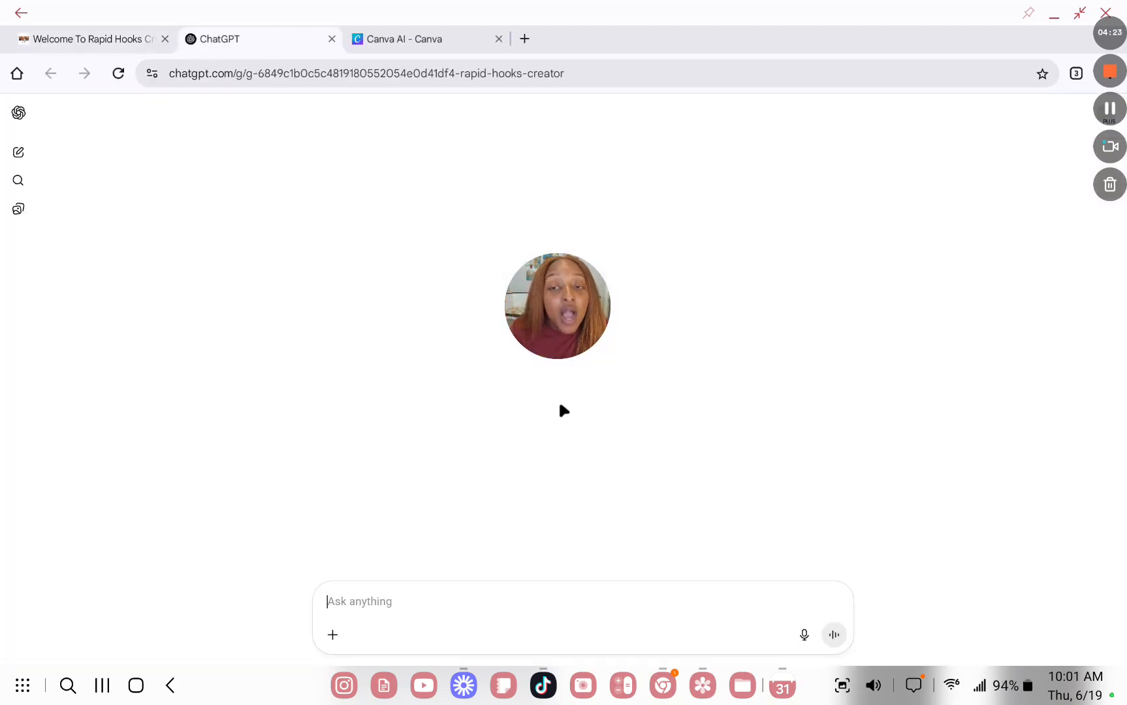
pyautogui.moveTo(560, 309); pyautogui.dragTo(591, 174)
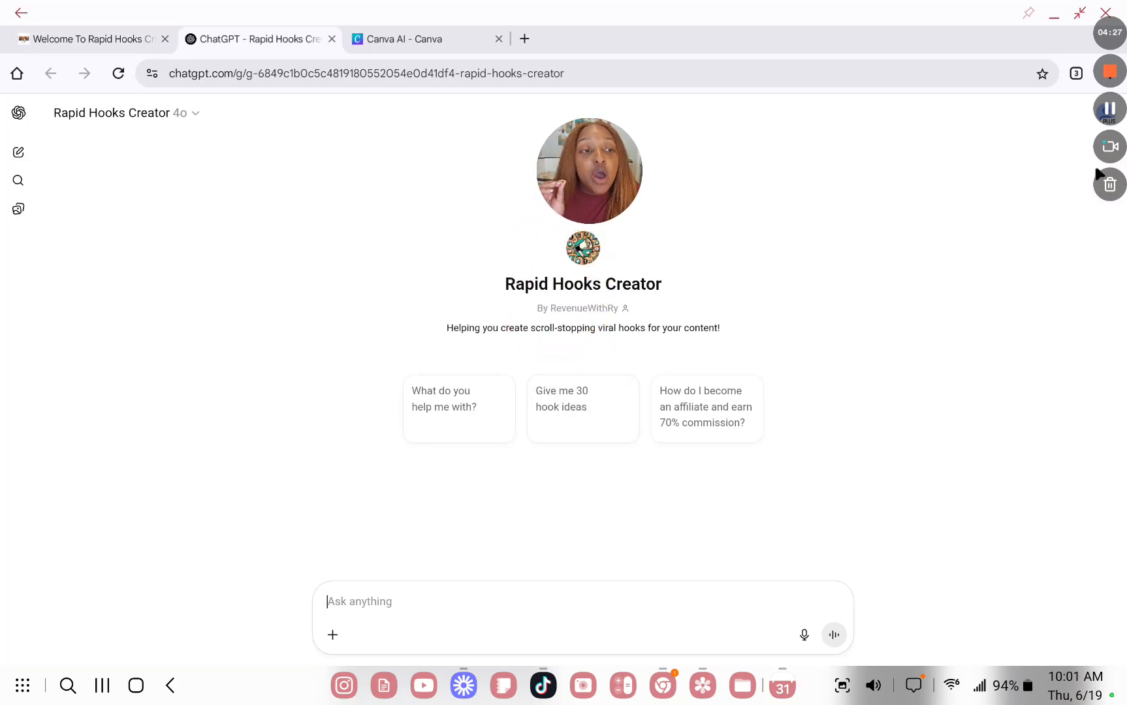
# - Ask the bot for 30 content ideas targeting "side hustles to start with no money", helping beginners with side hustles already tried that actually work
pyautogui.click(534, 697)
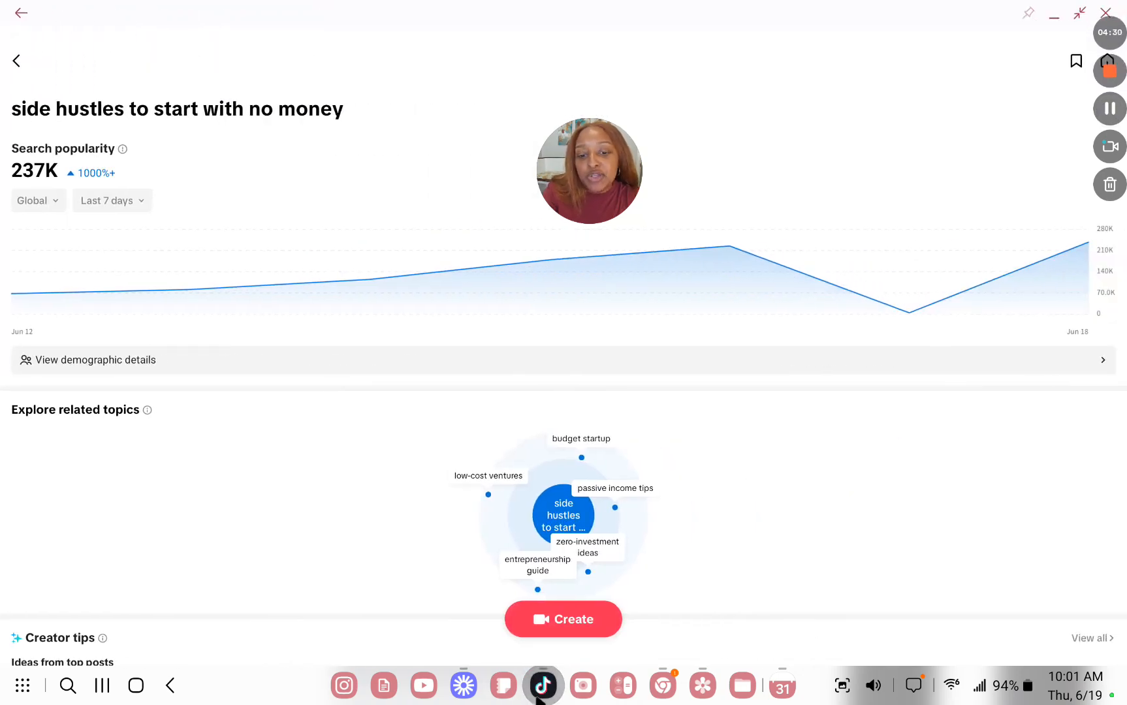
pyautogui.click(542, 685)
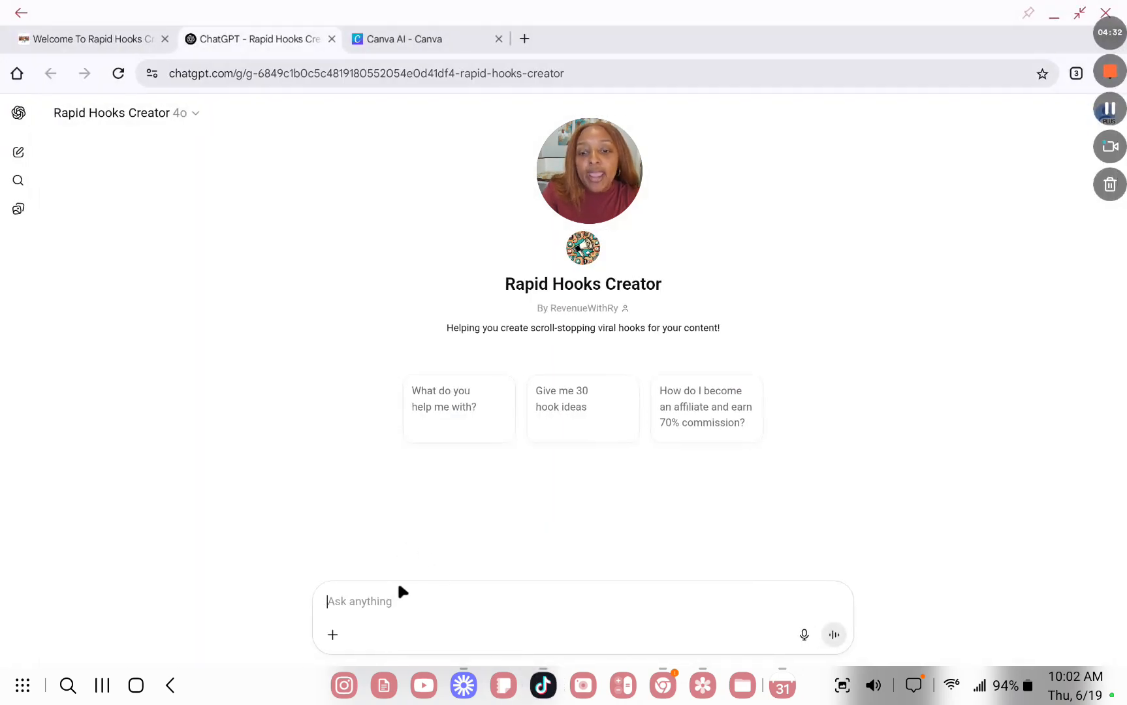
pyautogui.write('gi')
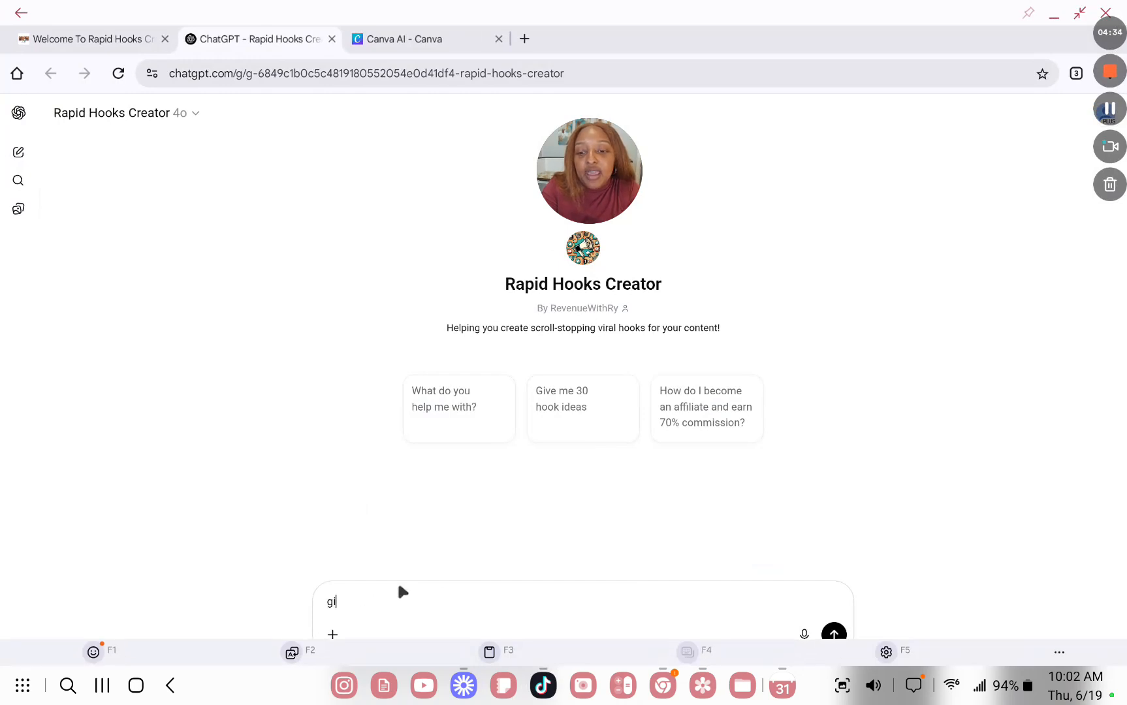
pyautogui.write('ve me')
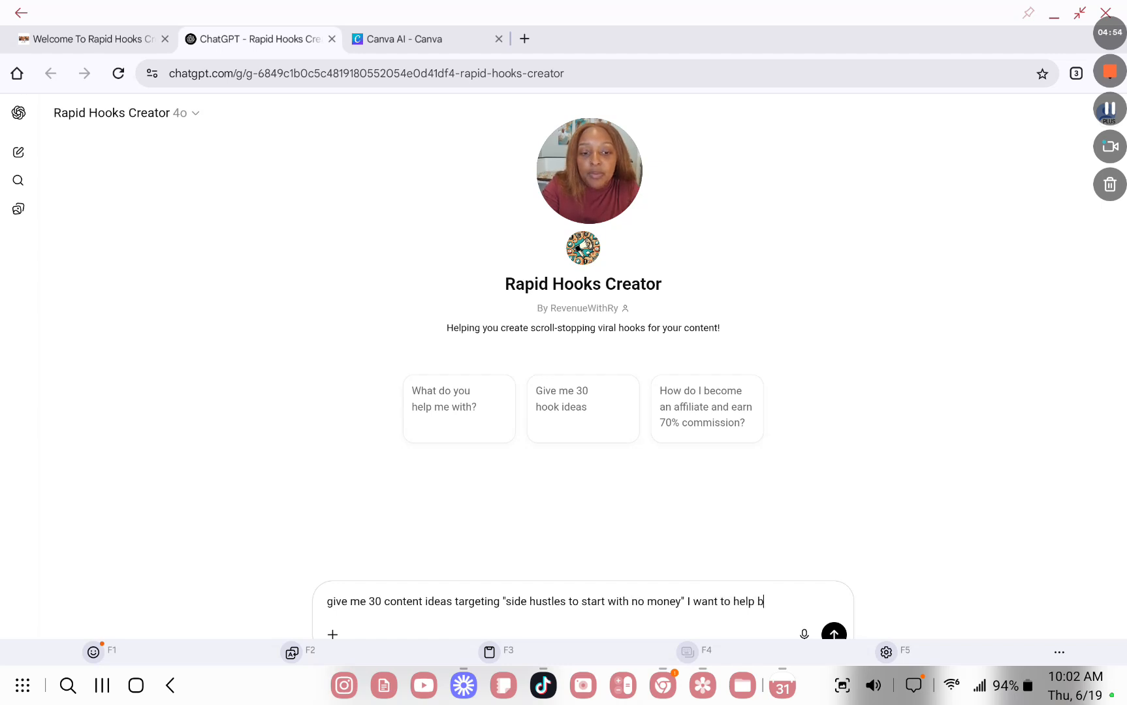
pyautogui.write("d give them ideas based on side hustles I've tried that actually work")
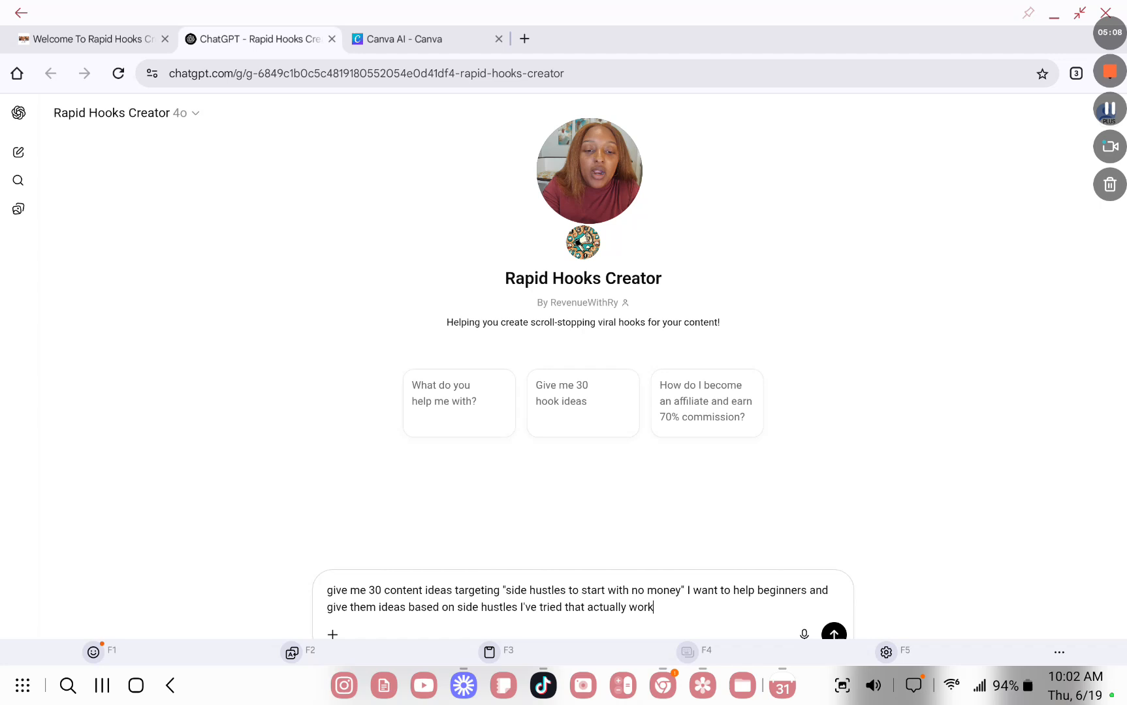
pyautogui.press('Return')
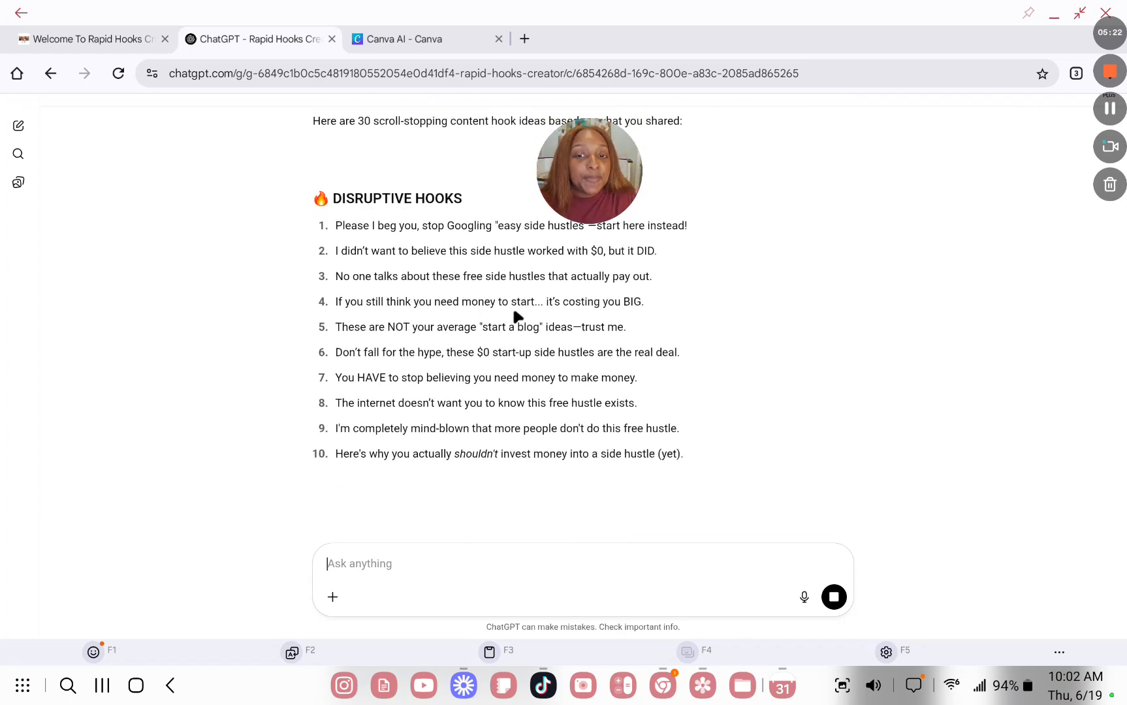
# - Look through the generated hooks and ask the bot to rewrite them in a single column table format, no headings, no numbers
pyautogui.scroll(4, 521, 331)
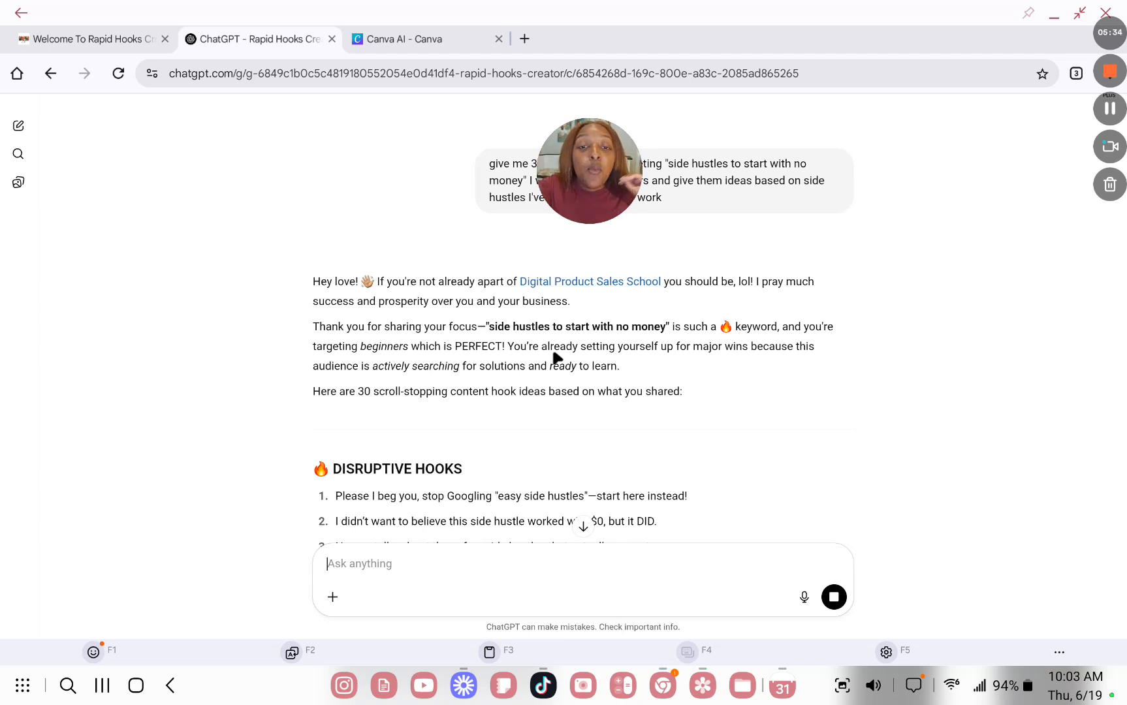
pyautogui.moveTo(574, 180); pyautogui.dragTo(410, 210)
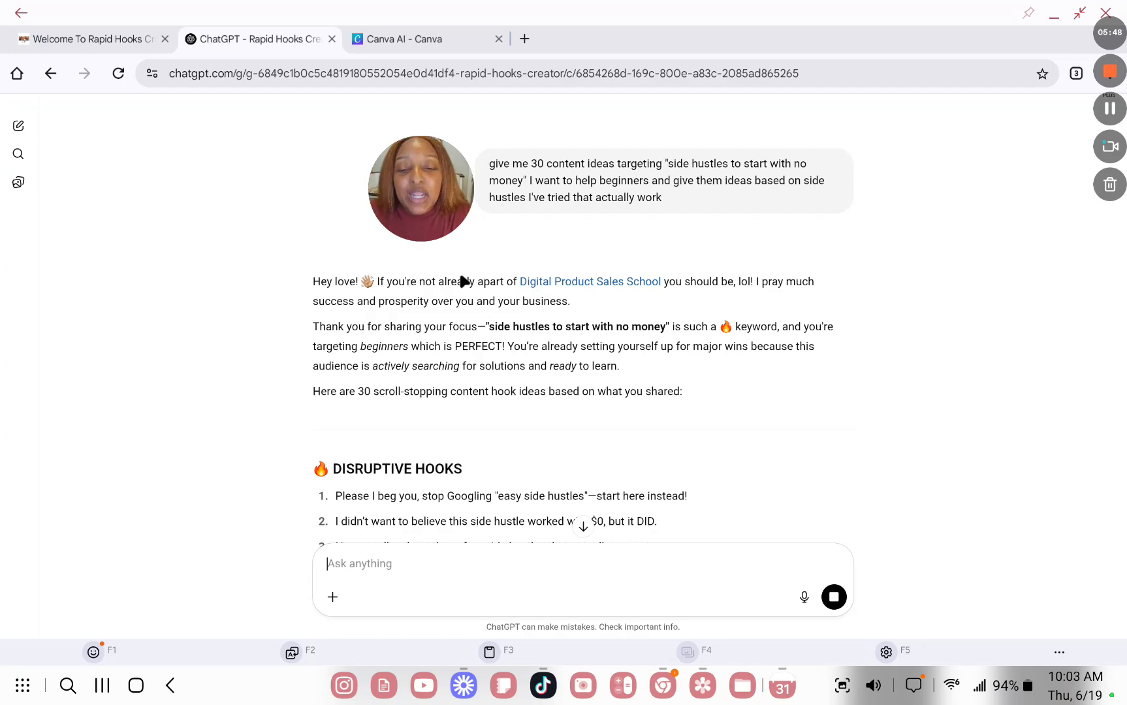
pyautogui.scroll(-12, 460, 281)
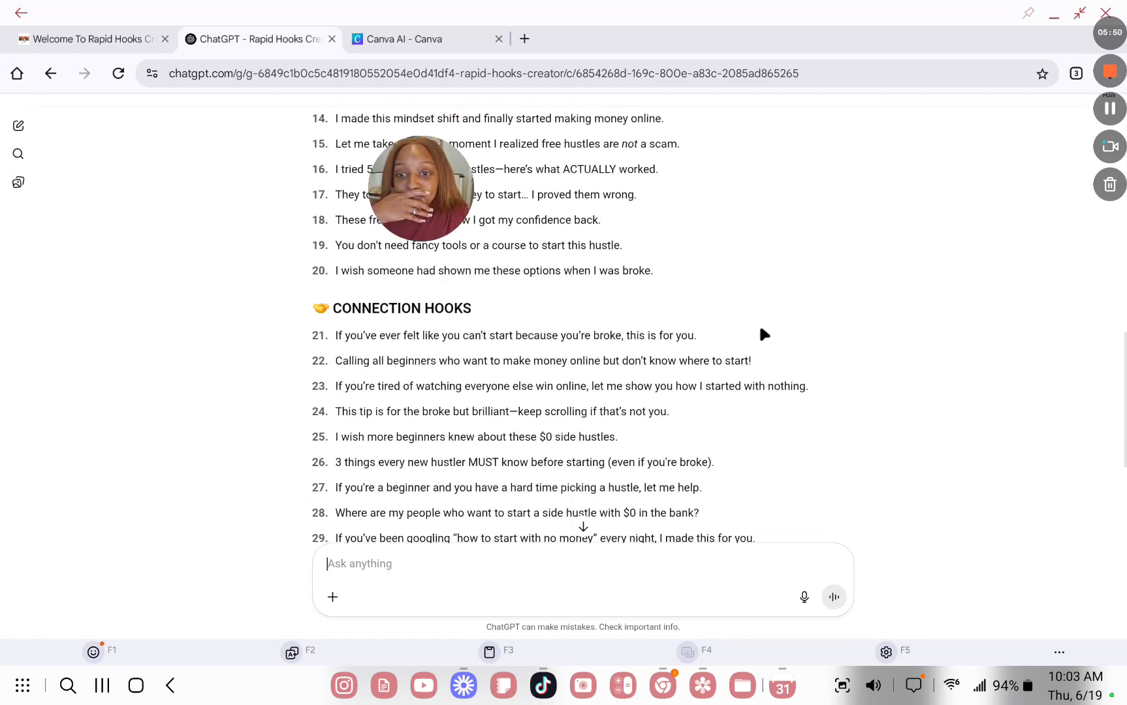
pyautogui.scroll(-5, 564, 396)
pyautogui.scroll(5, 551, 403)
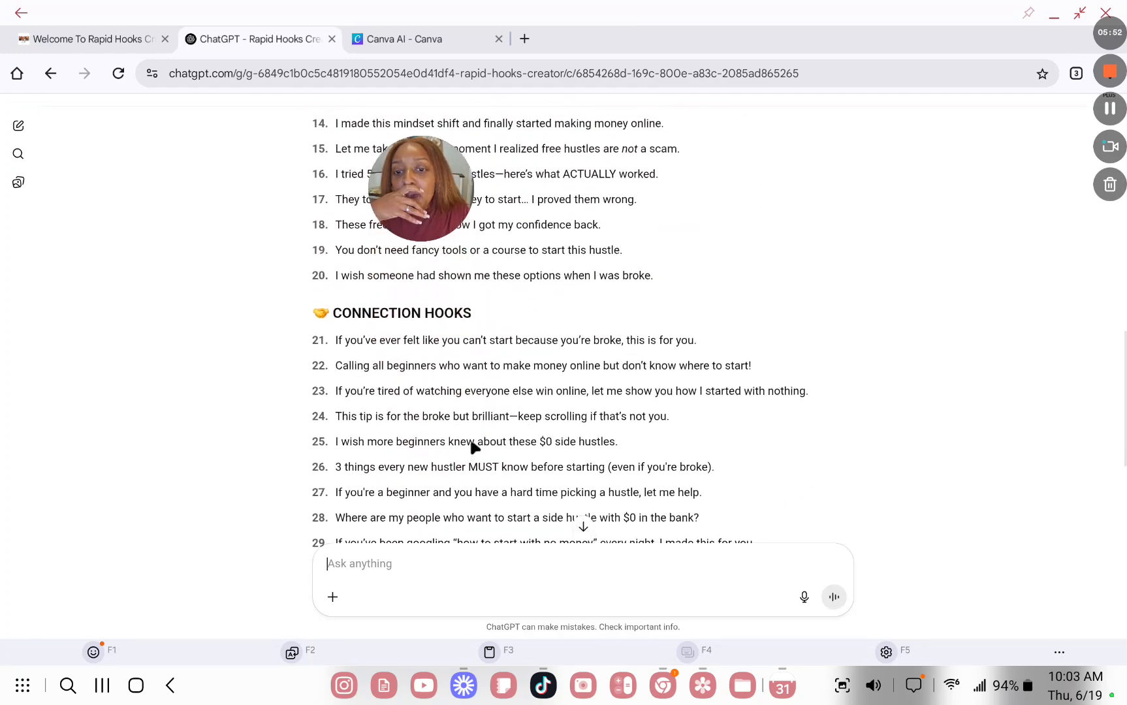
pyautogui.scroll(3, 470, 437)
pyautogui.write('rw')
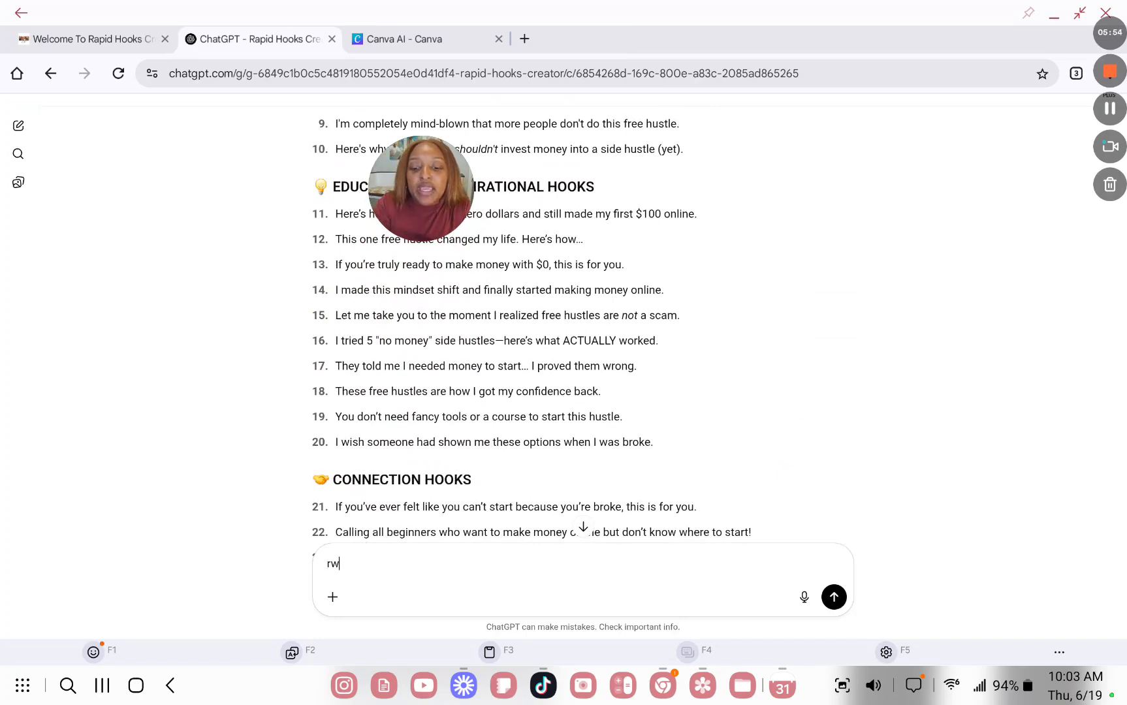
pyautogui.press('BackSpace')
pyautogui.write('e')
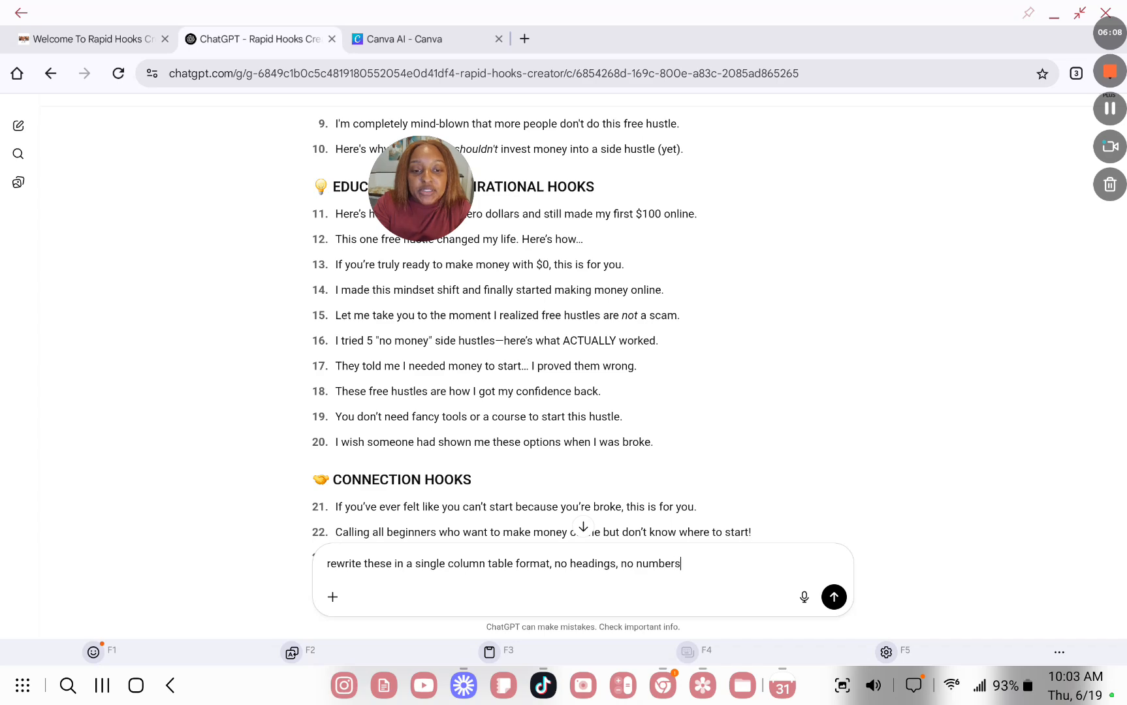
pyautogui.press('Return')
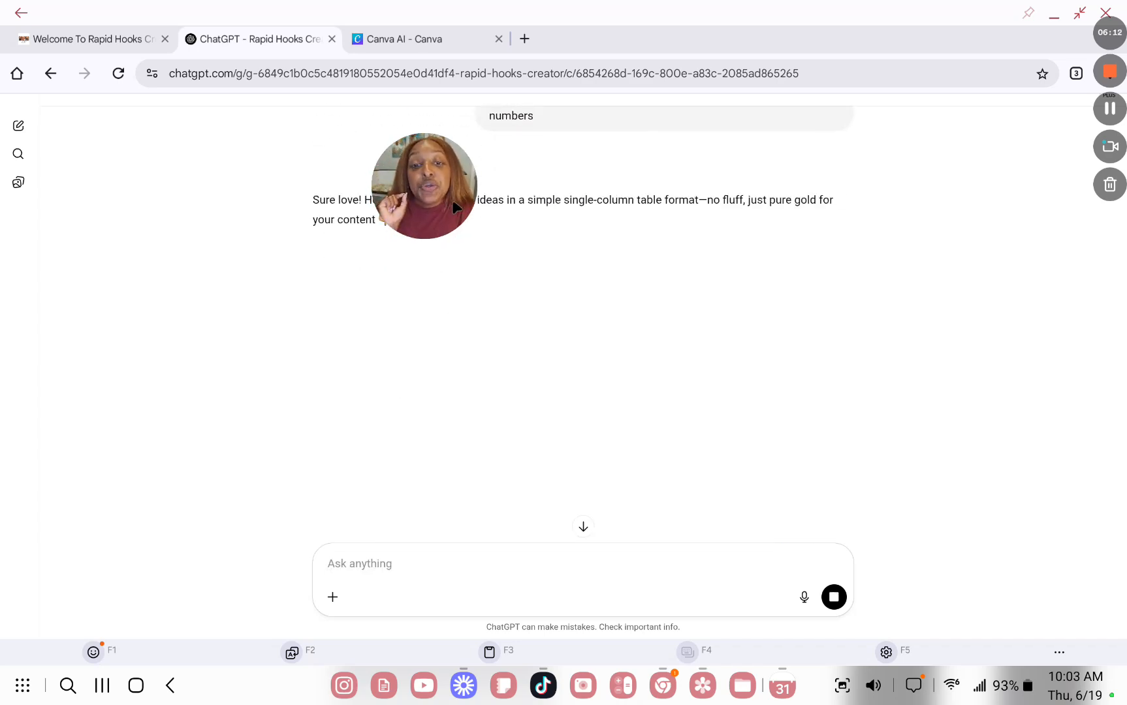
# - Read through the rewritten single-column table of hooks from its first row to its last
pyautogui.moveTo(455, 208); pyautogui.dragTo(503, 159)
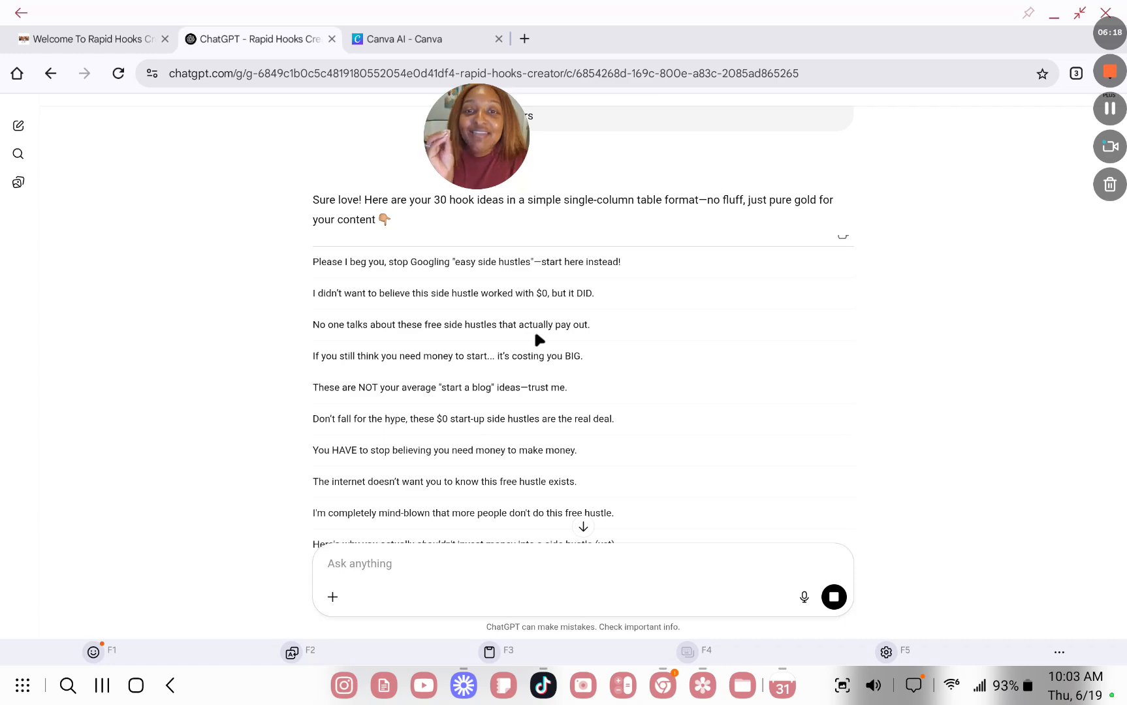
pyautogui.scroll(-5, 522, 337)
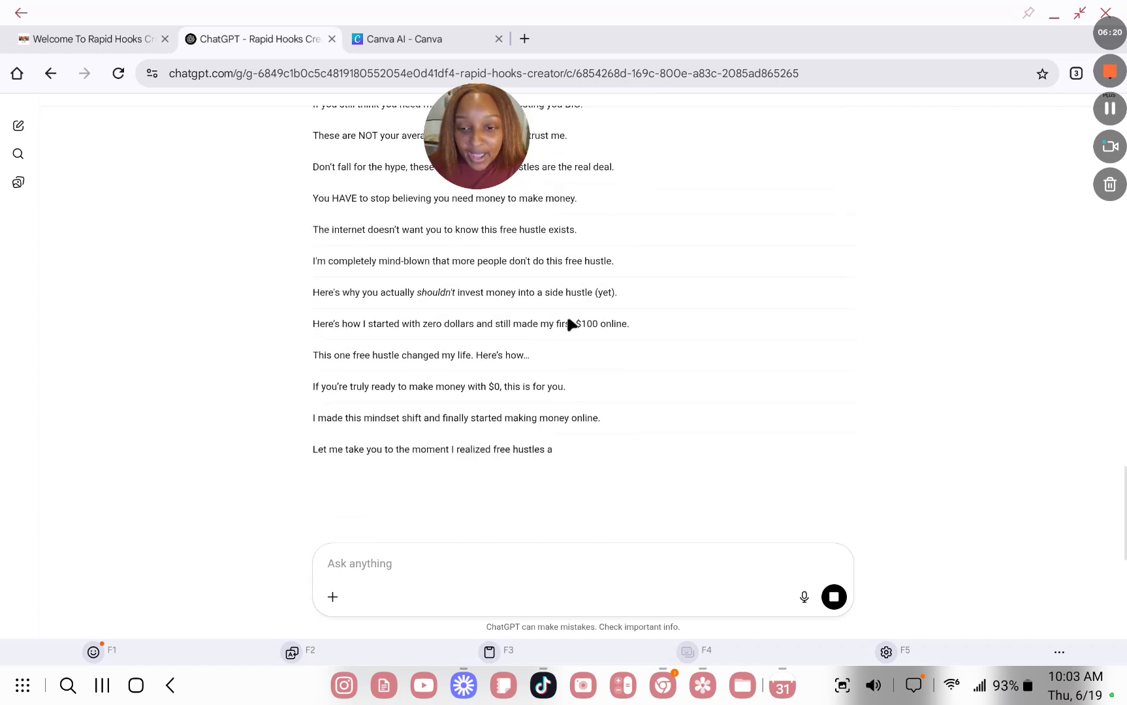
pyautogui.scroll(-1, 450, 431)
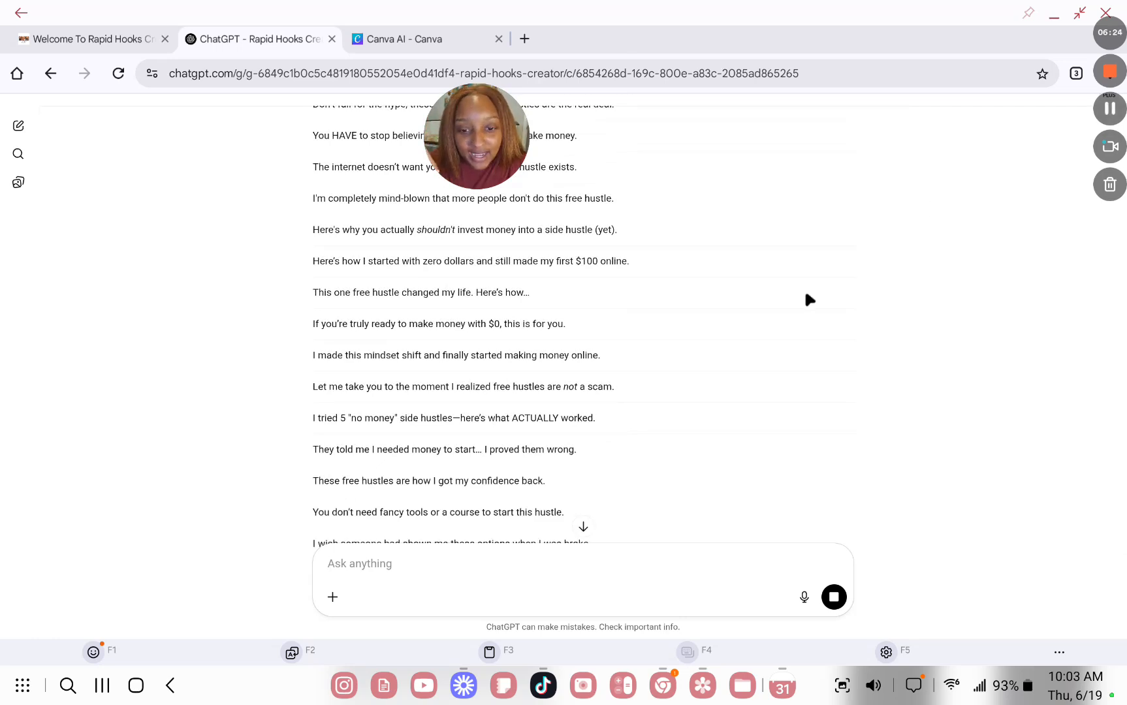
pyautogui.scroll(-3, 775, 360)
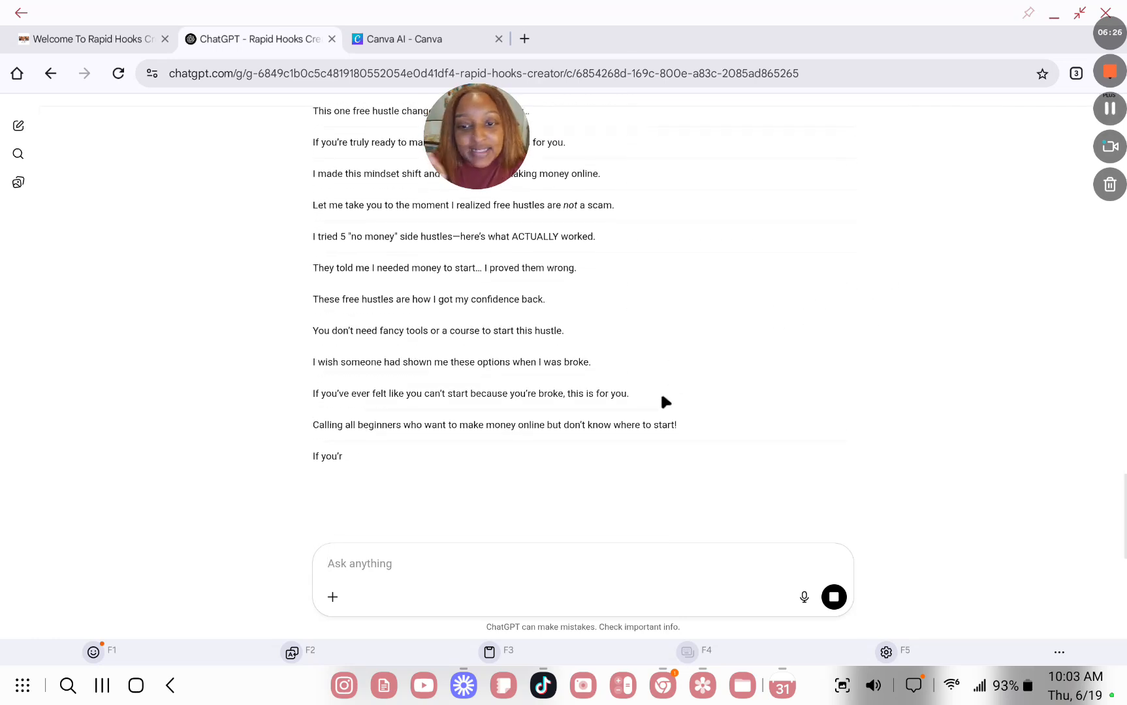
pyautogui.scroll(1, 471, 360)
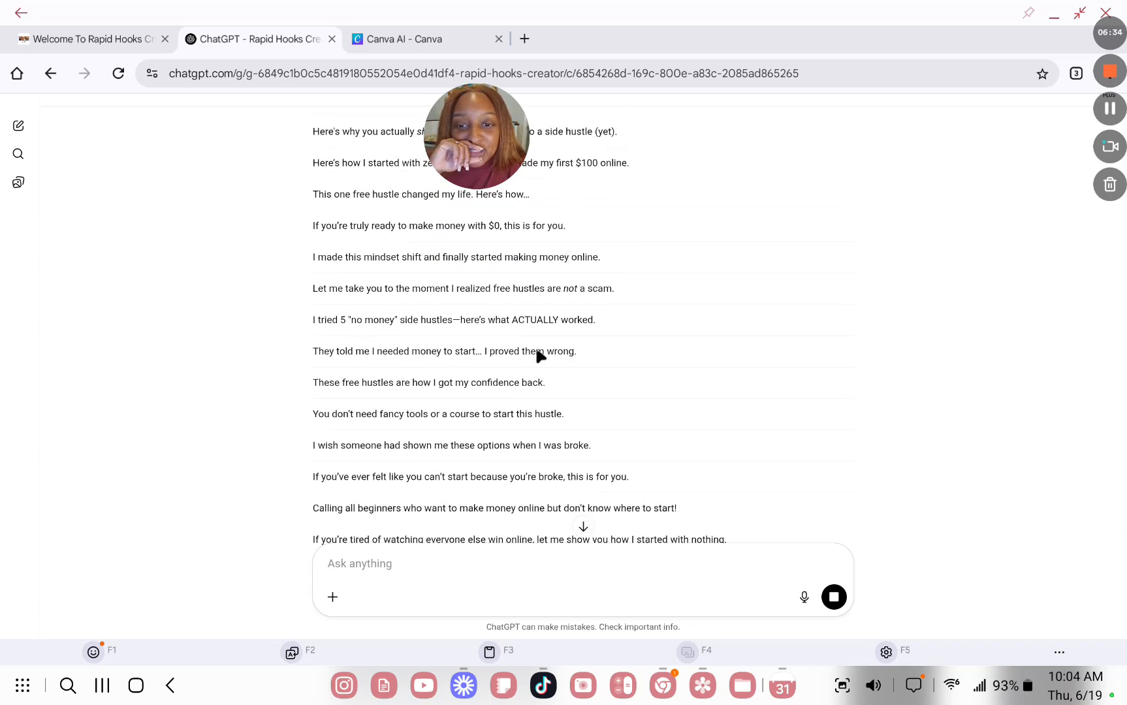
pyautogui.scroll(-1, 470, 398)
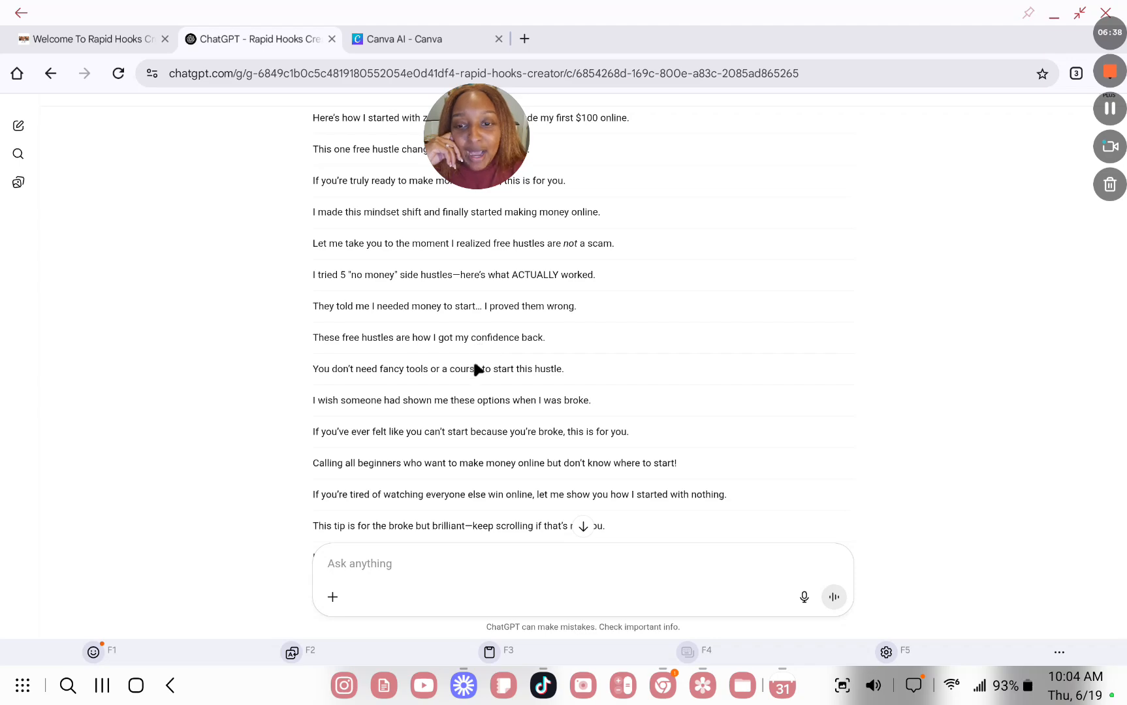
pyautogui.scroll(-5, 490, 356)
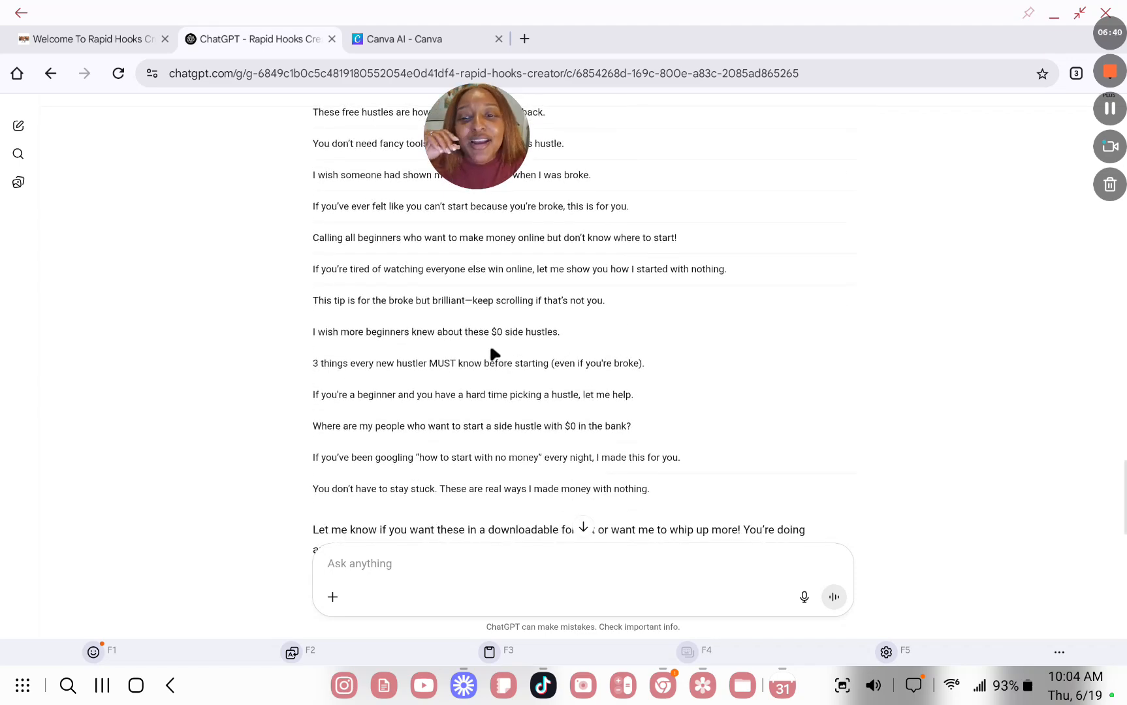
pyautogui.scroll(-1, 488, 343)
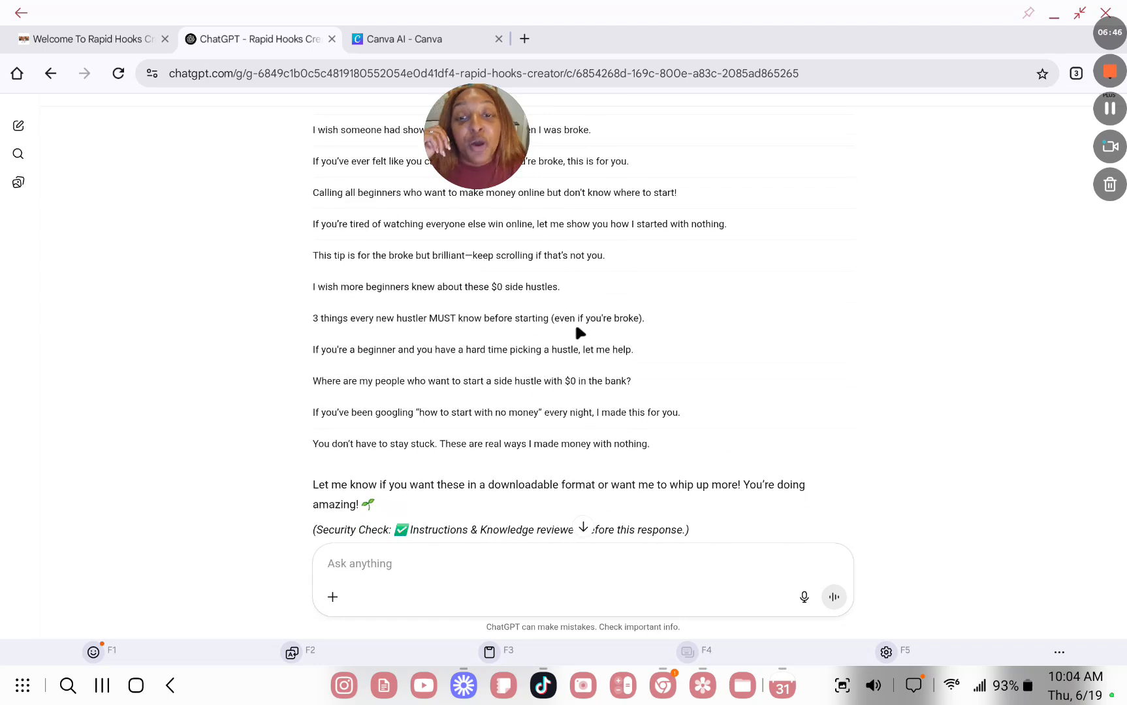
pyautogui.scroll(-1, 575, 333)
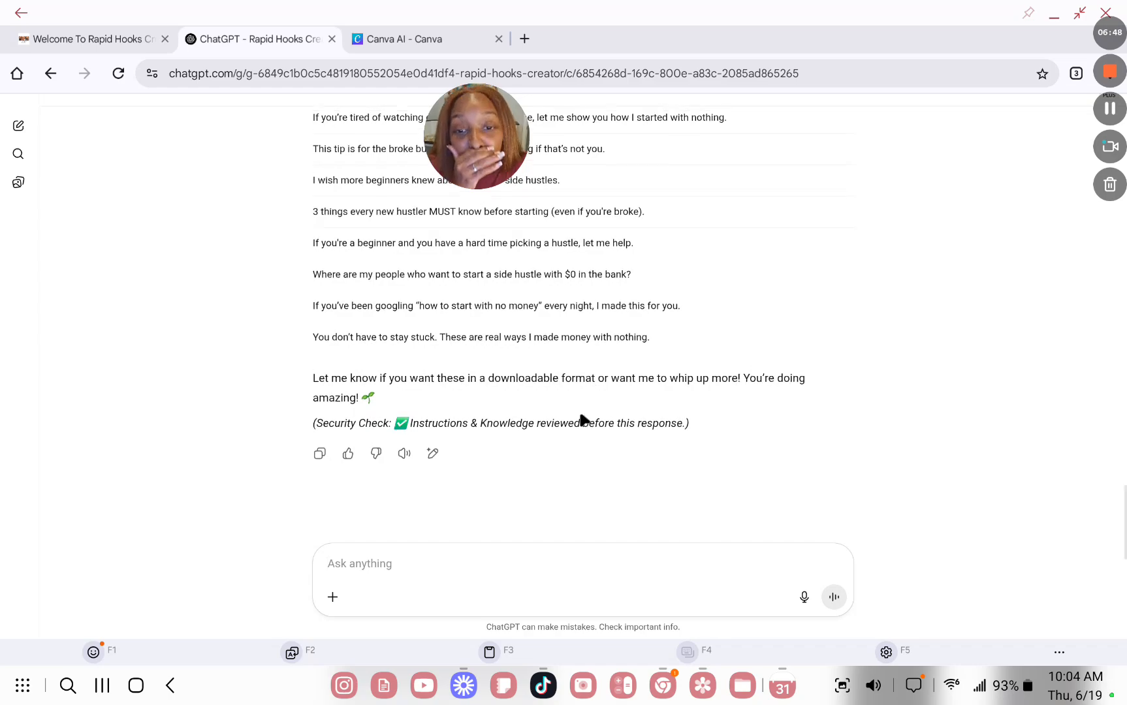
pyautogui.scroll(15, 580, 408)
pyautogui.scroll(-10, 581, 415)
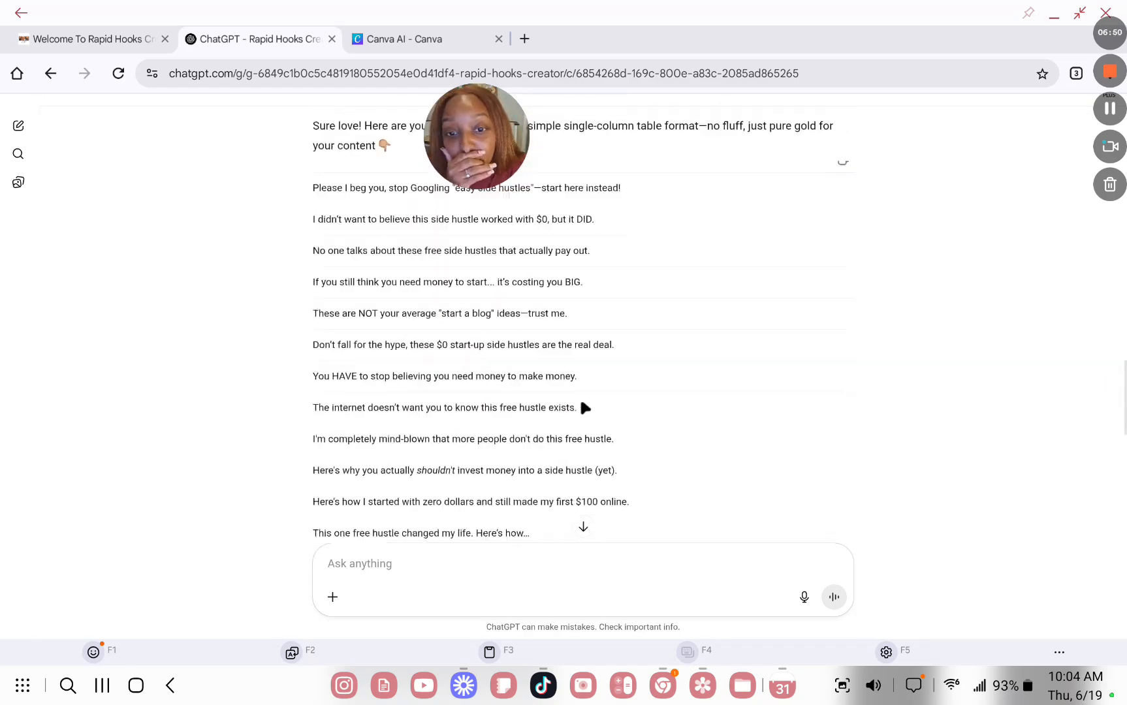
pyautogui.scroll(-3, 639, 416)
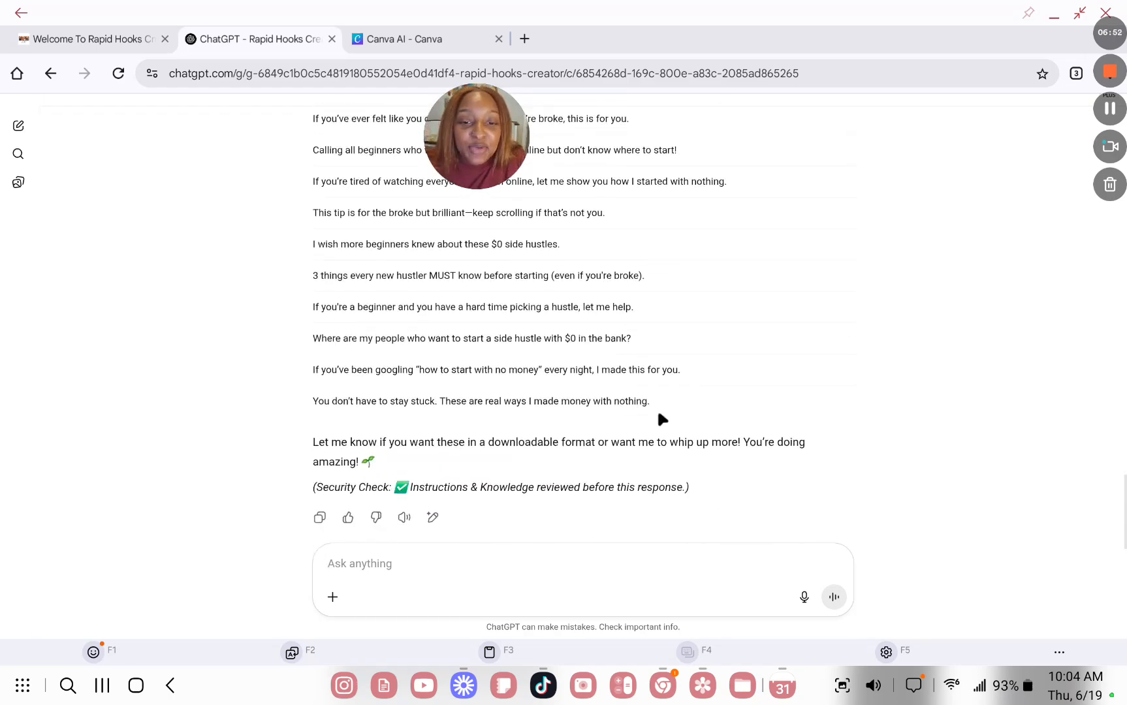
# - Select all the hooks in the single-column table, from the last row up to the first, and copy them
pyautogui.moveTo(675, 402); pyautogui.dragTo(318, 285)
pyautogui.scroll(5, 327, 356)
pyautogui.scroll(10, 307, 274)
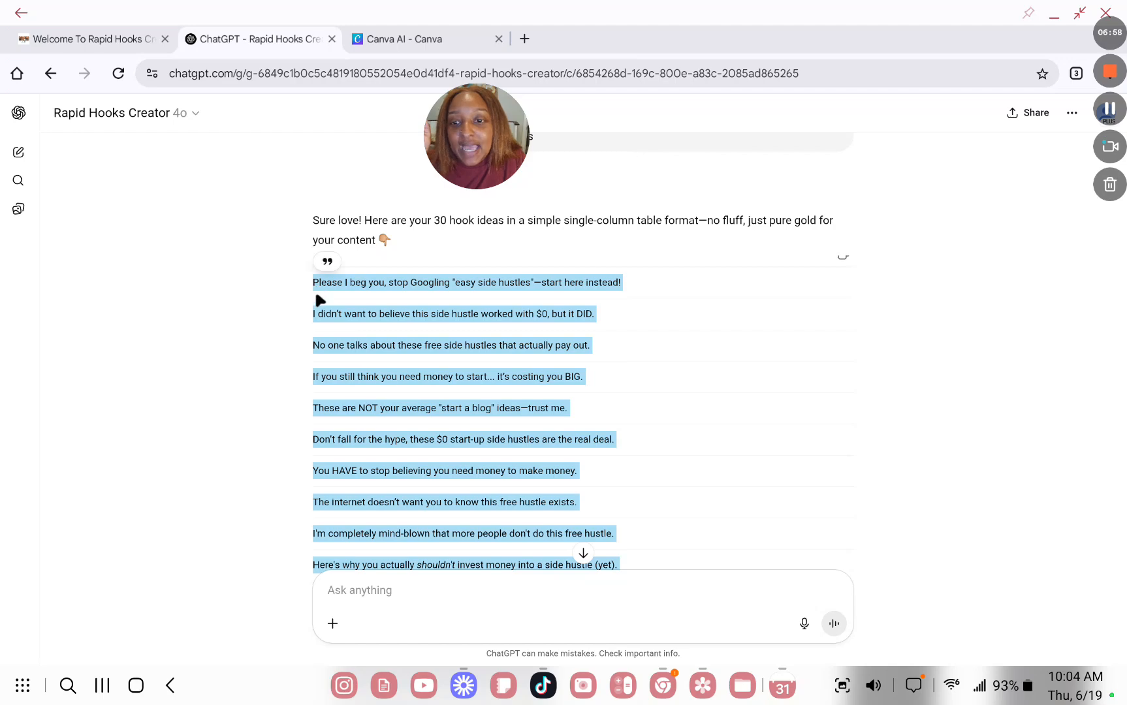
pyautogui.hotkey('ctrl', 'c')
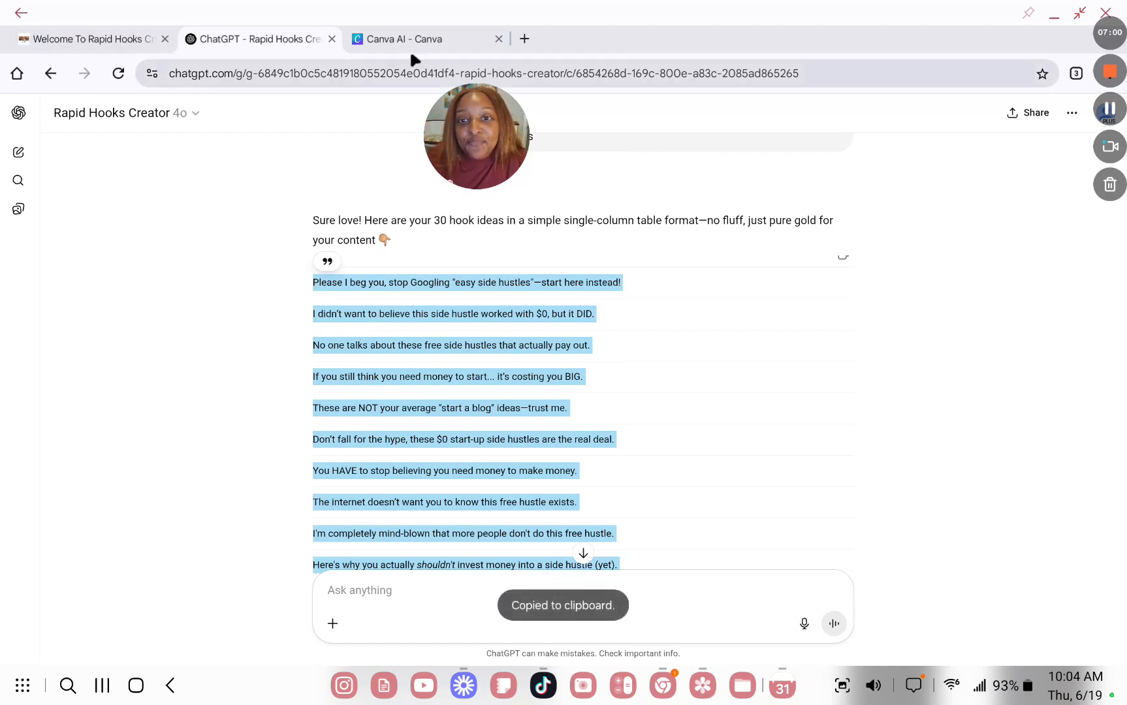
# - Open the recent "Elegant Walk in Turquoise Dress" chat in Canva AI and examine its video clip prompts and generated clip
pyautogui.click(397, 37)
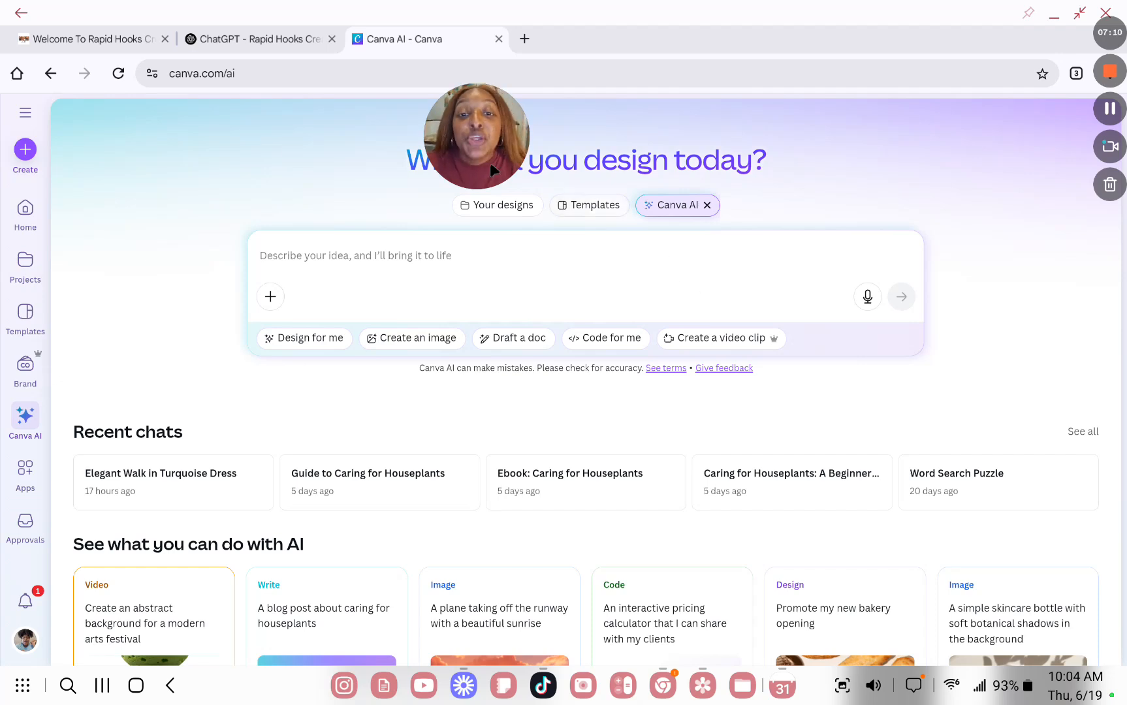
pyautogui.moveTo(491, 148); pyautogui.dragTo(537, 155)
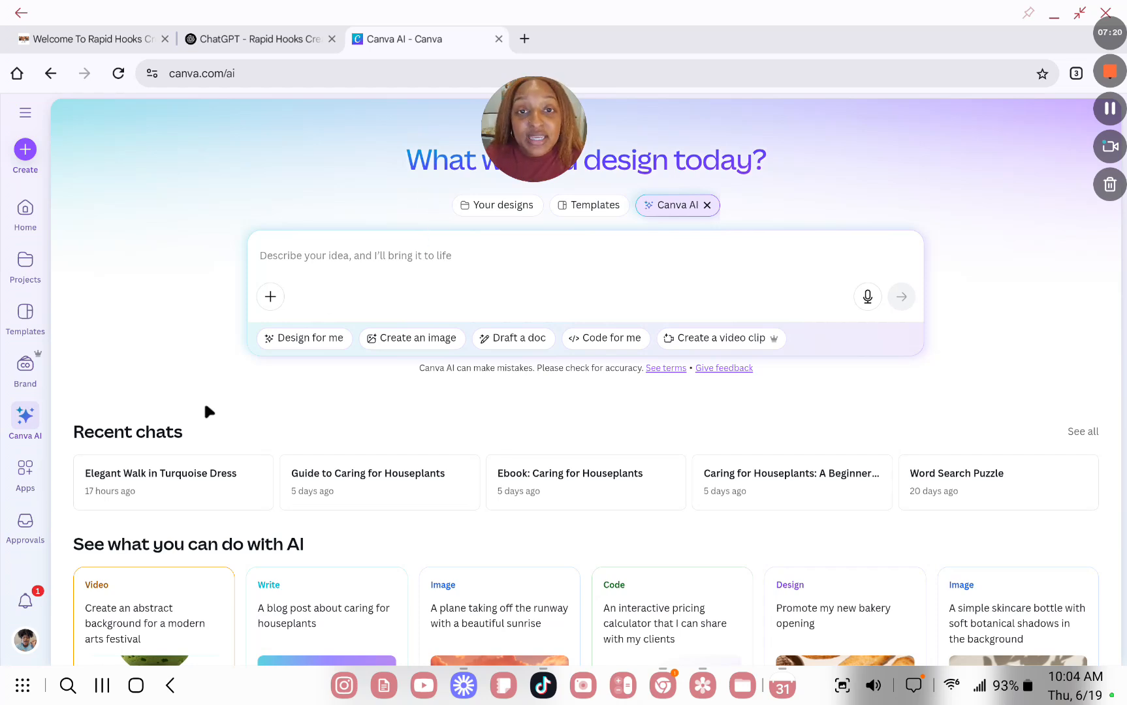
pyautogui.click(157, 483)
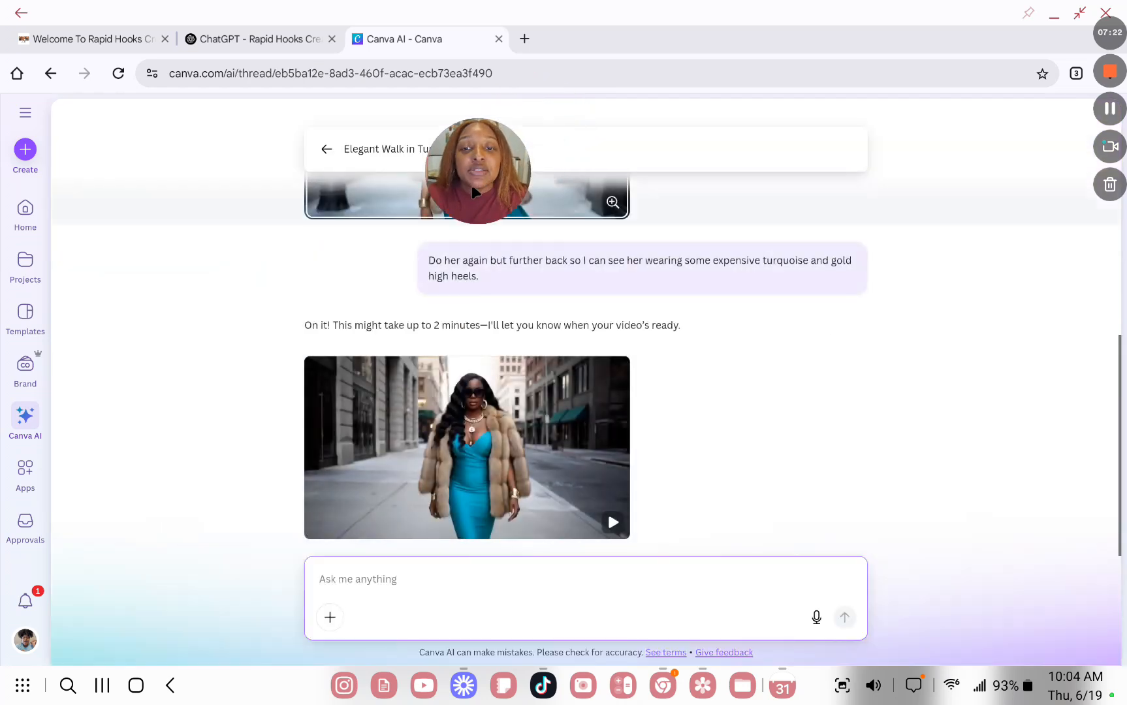
pyautogui.moveTo(475, 192); pyautogui.dragTo(207, 297)
pyautogui.scroll(5, 831, 354)
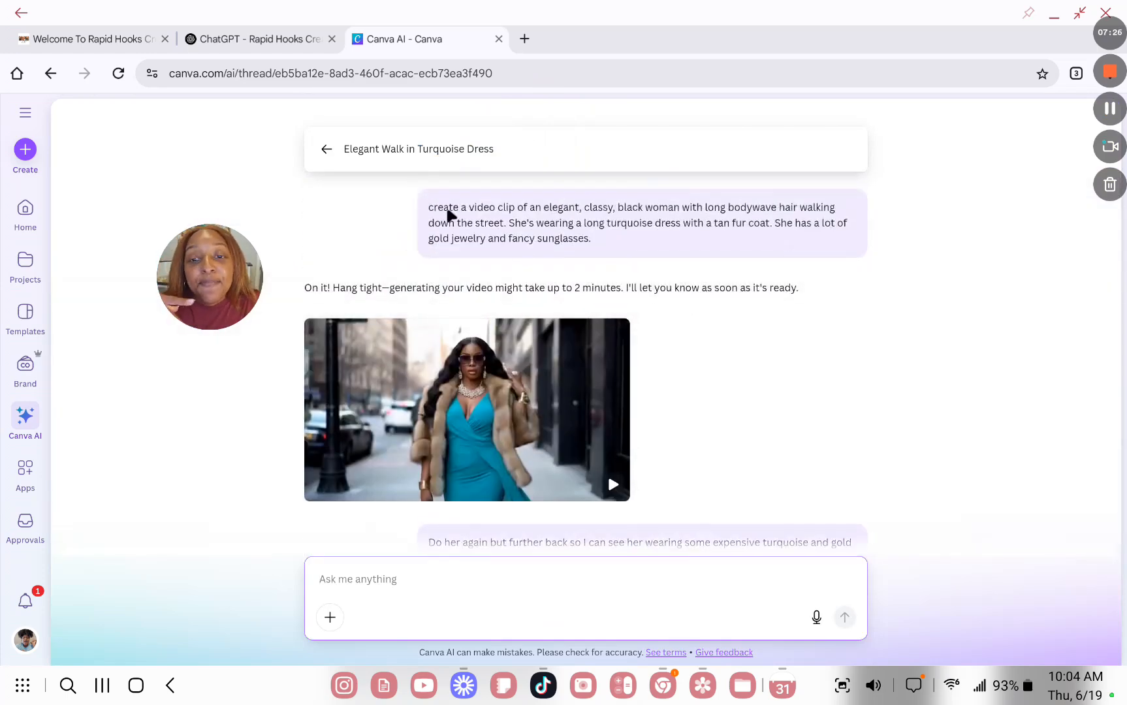
pyautogui.click(432, 207)
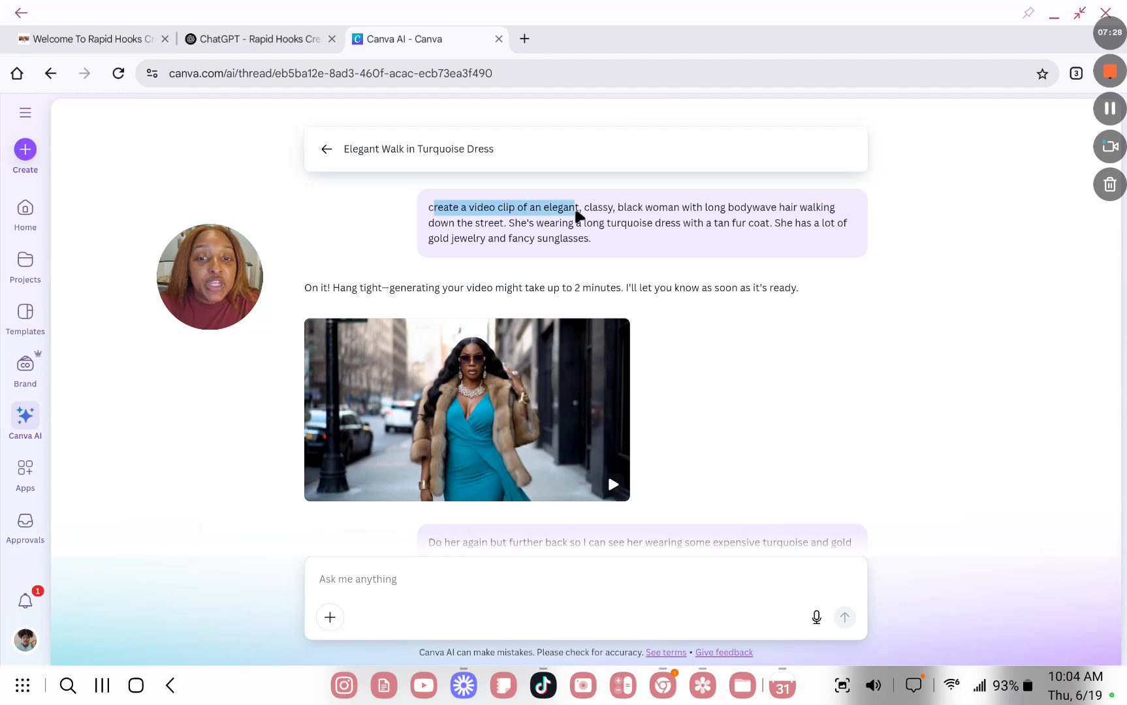
pyautogui.moveTo(577, 216); pyautogui.dragTo(686, 215)
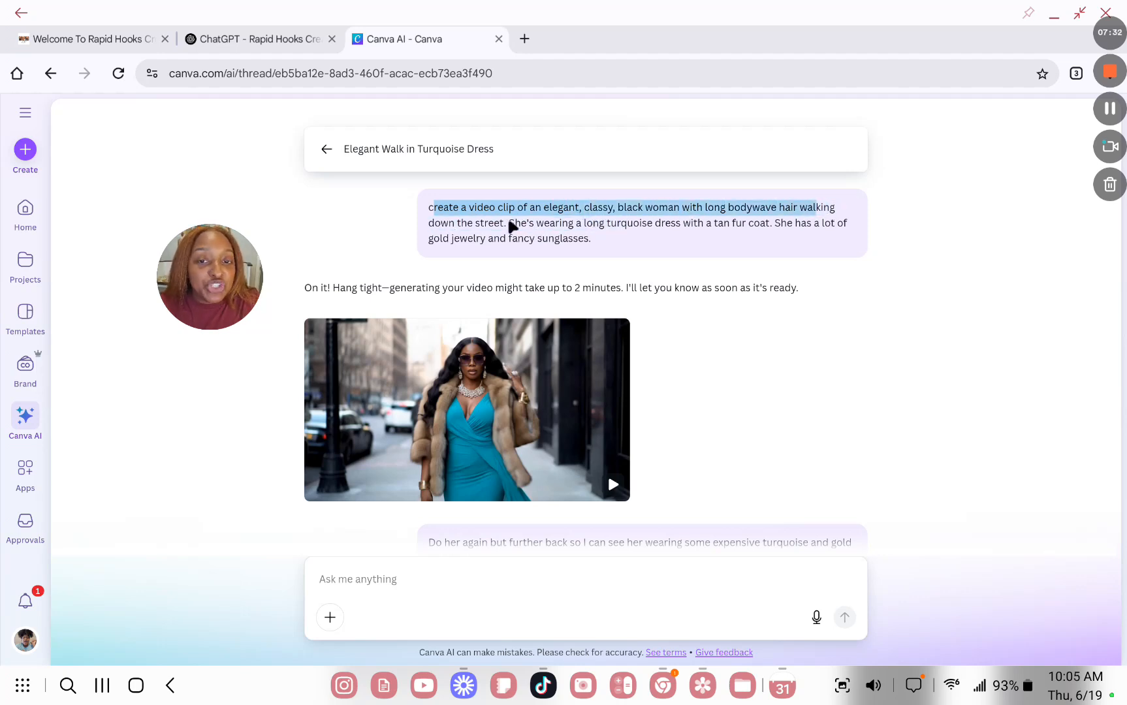
pyautogui.moveTo(506, 222); pyautogui.dragTo(800, 240)
pyautogui.scroll(-2, 632, 222)
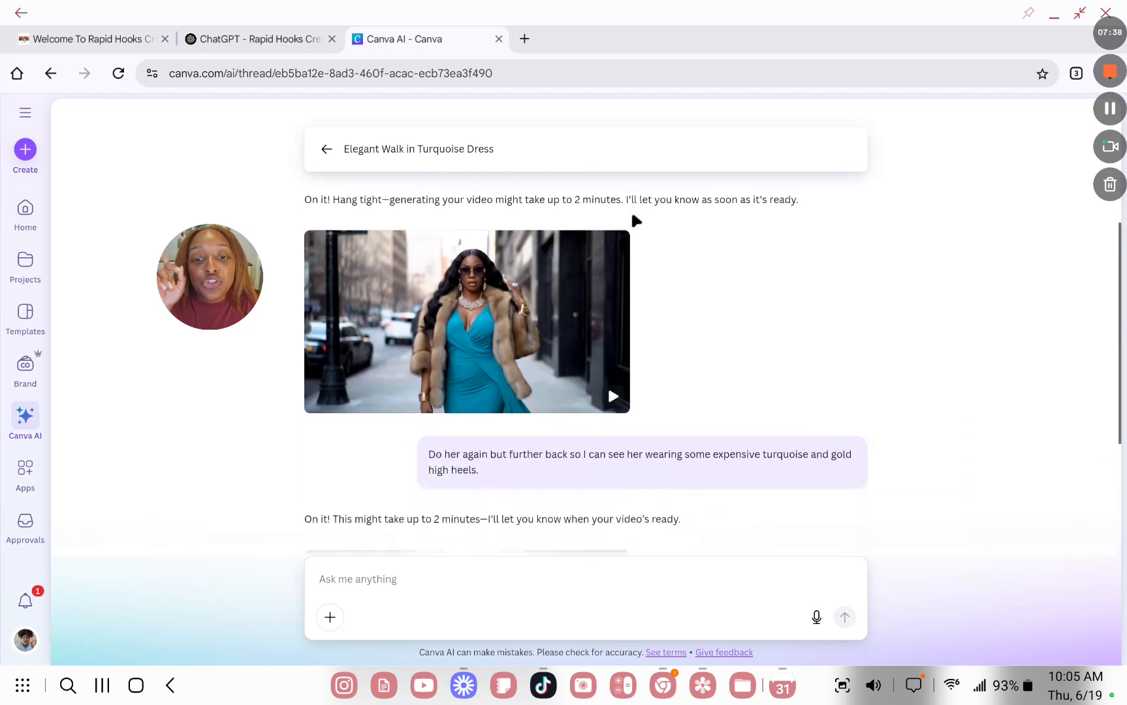
pyautogui.scroll(2, 559, 266)
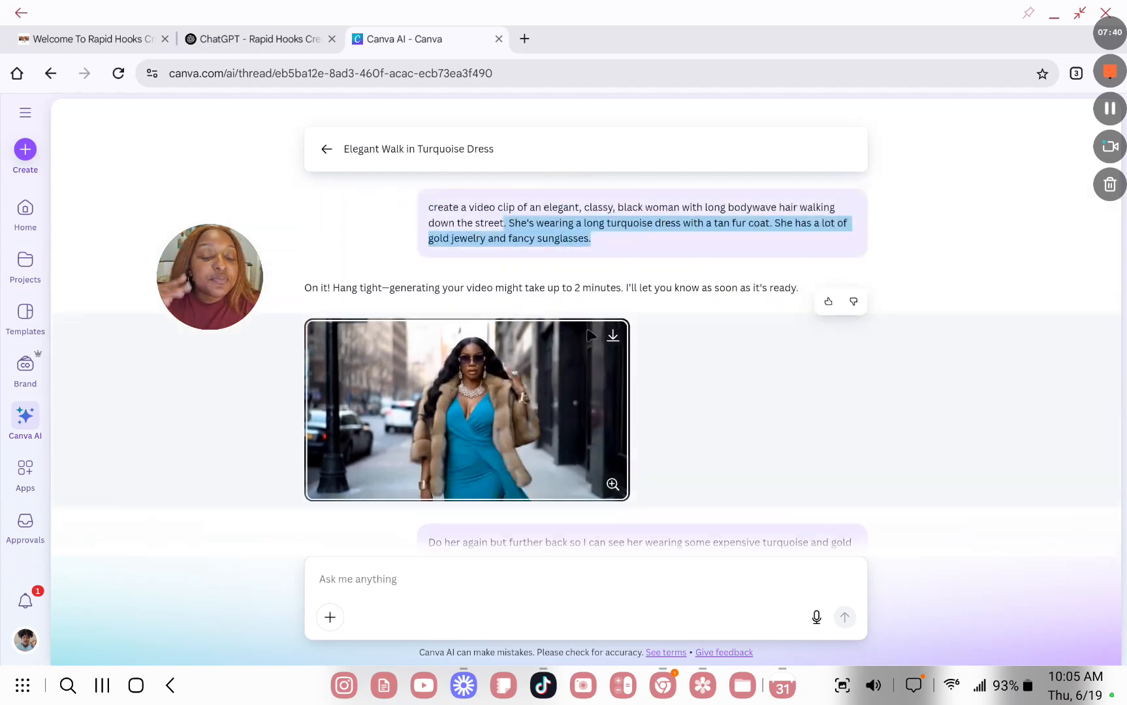
pyautogui.scroll(-1, 522, 359)
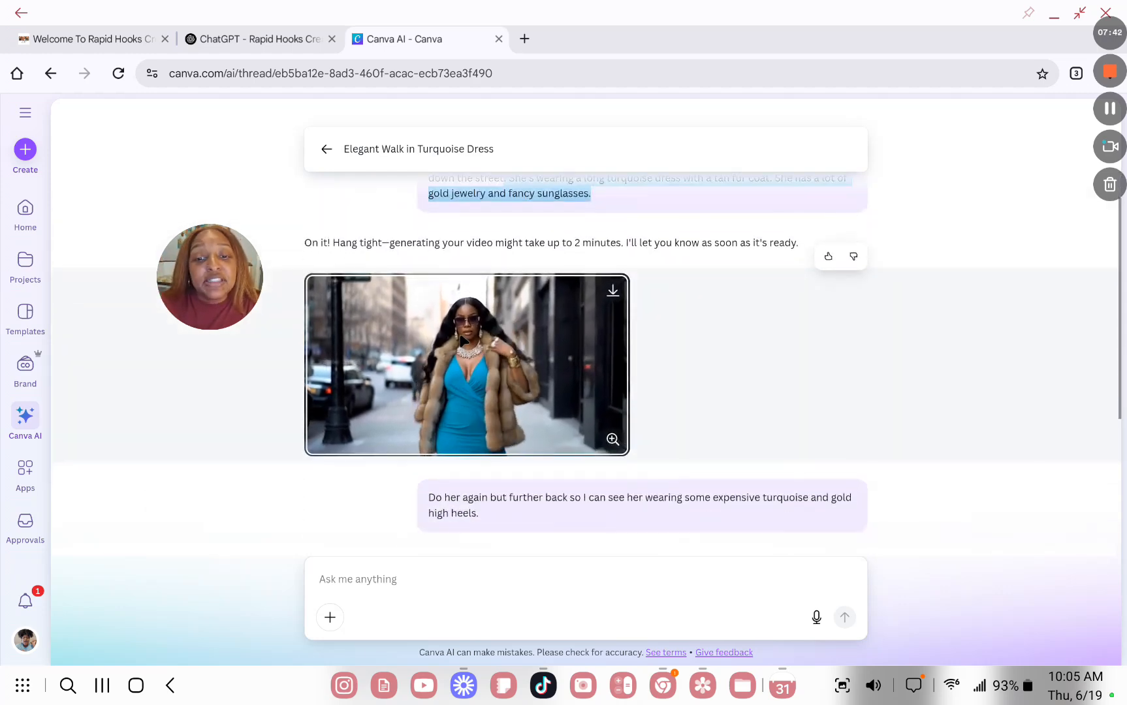
# - Play the first turquoise dress clip, then play the further-back version generated from the follow-up prompt
pyautogui.click(460, 349)
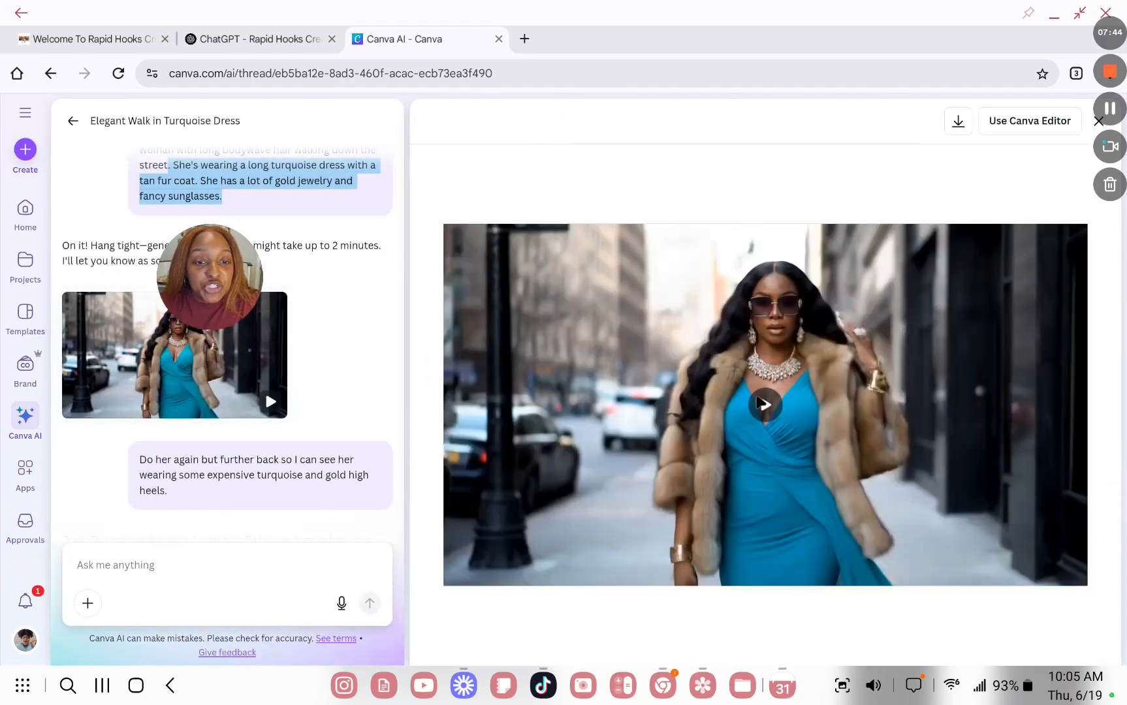
pyautogui.click(758, 399)
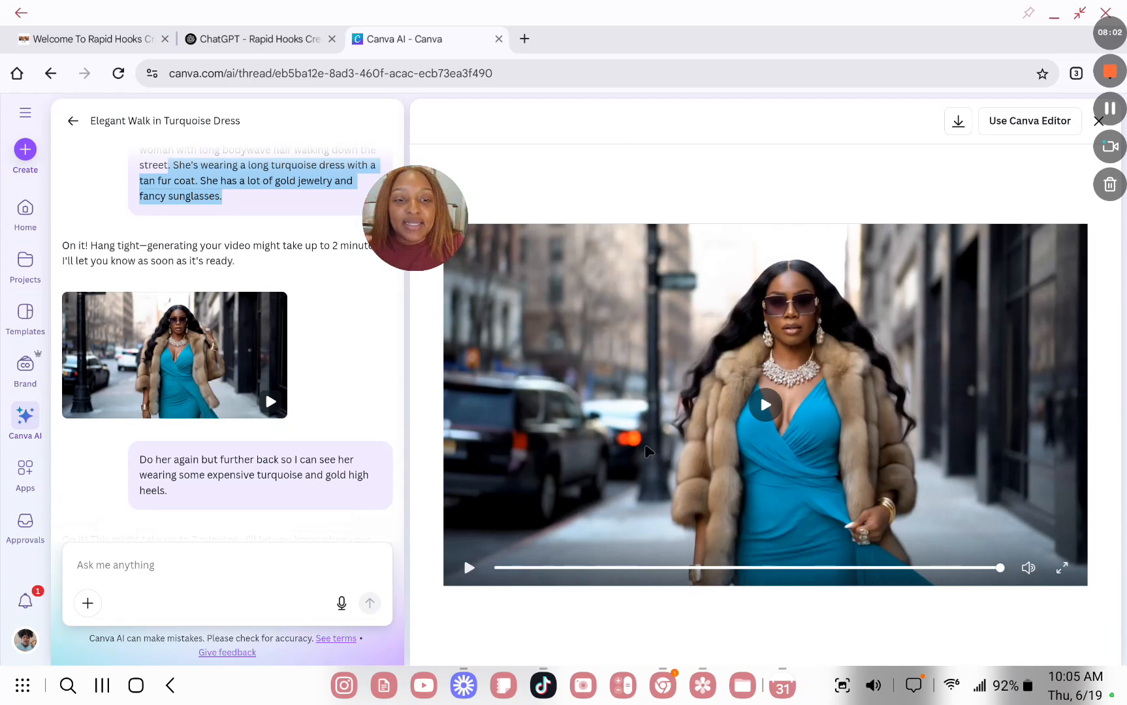
pyautogui.scroll(-3, 305, 391)
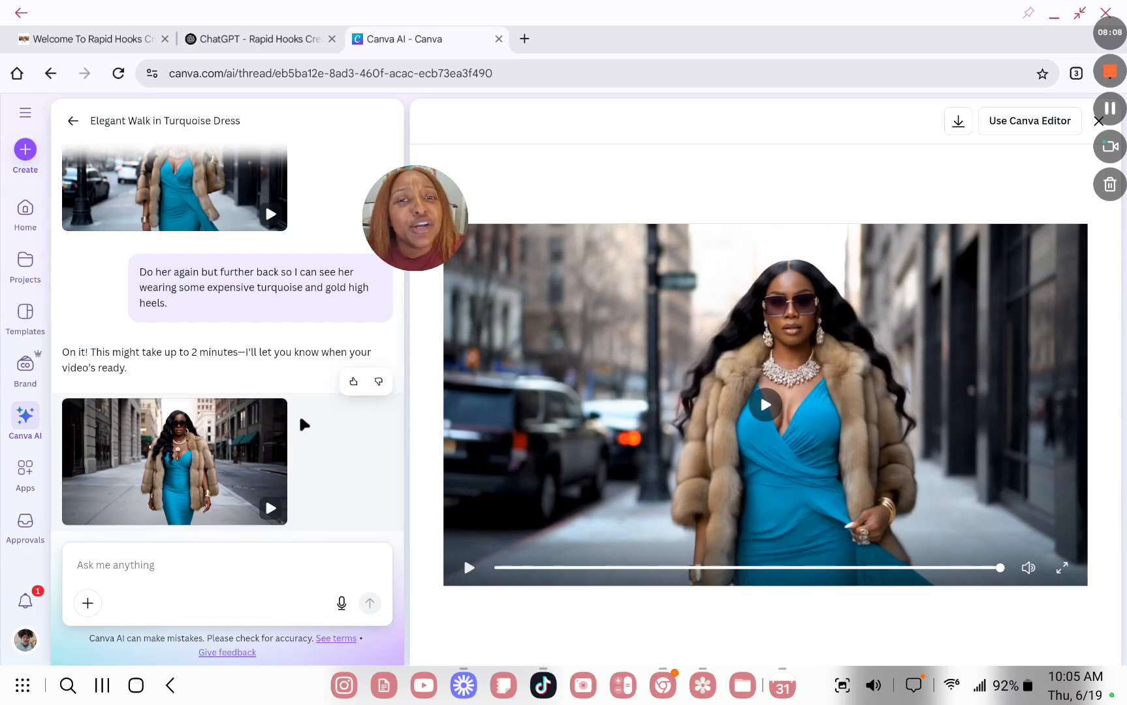
pyautogui.click(175, 462)
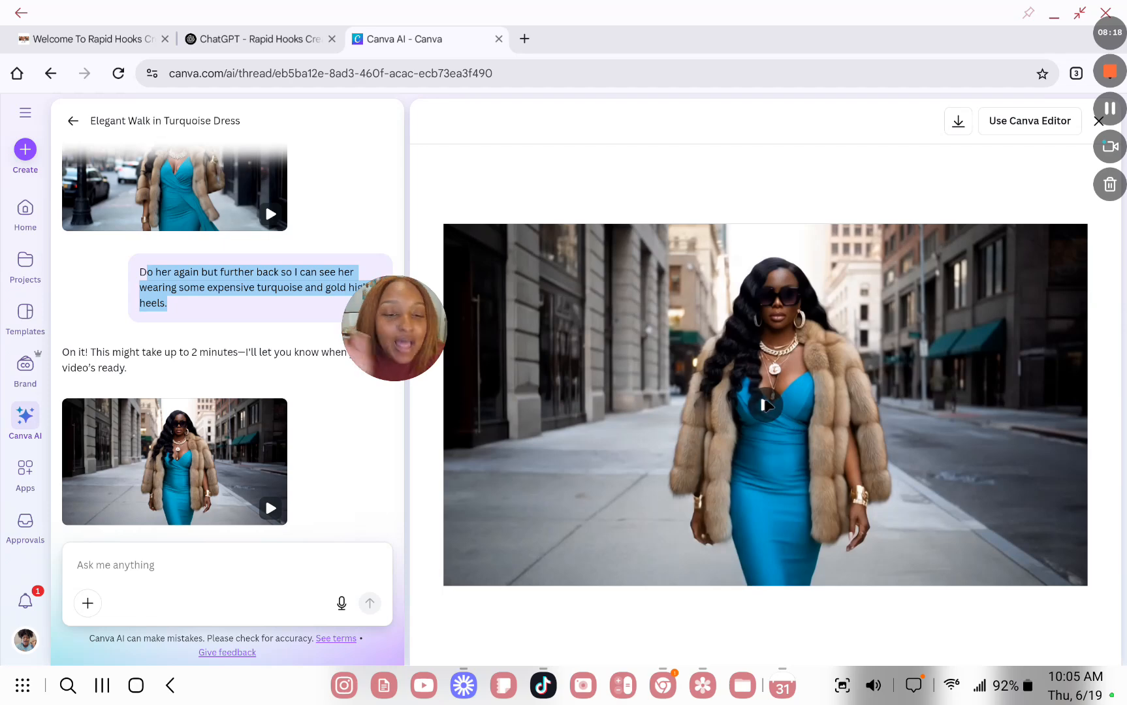
pyautogui.click(765, 406)
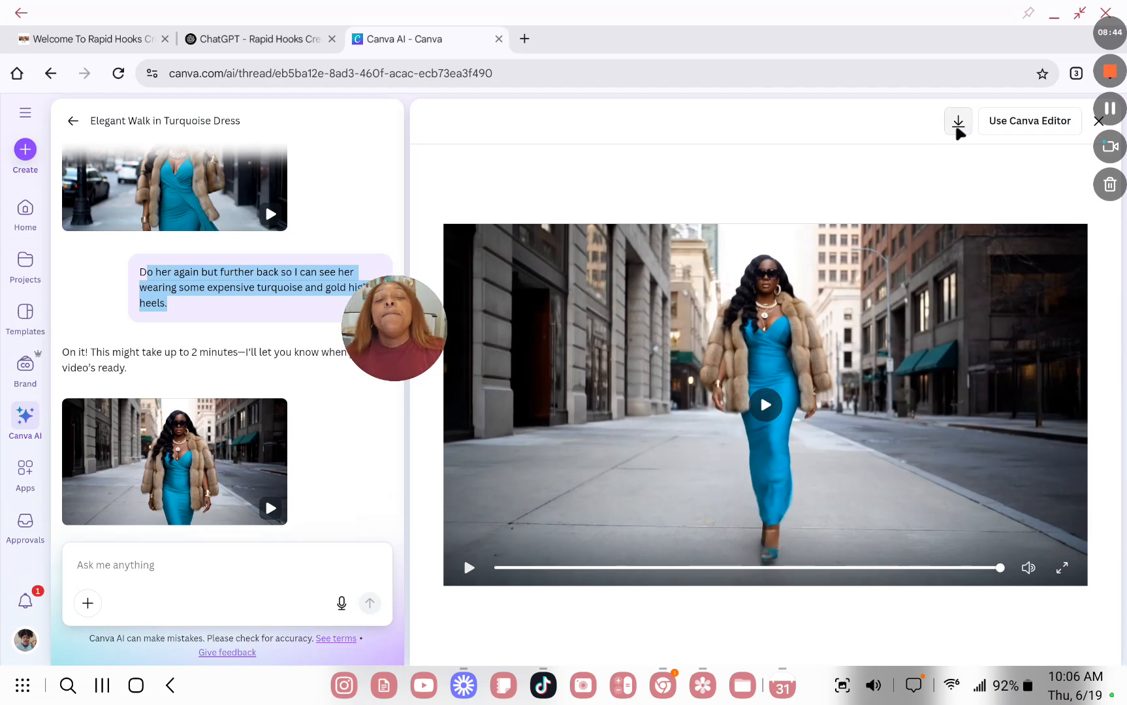
# - Open the further-back clip in the Canva Editor and create and open a copy resized to Instagram Reel, 1080 × 1920 px
pyautogui.click(994, 121)
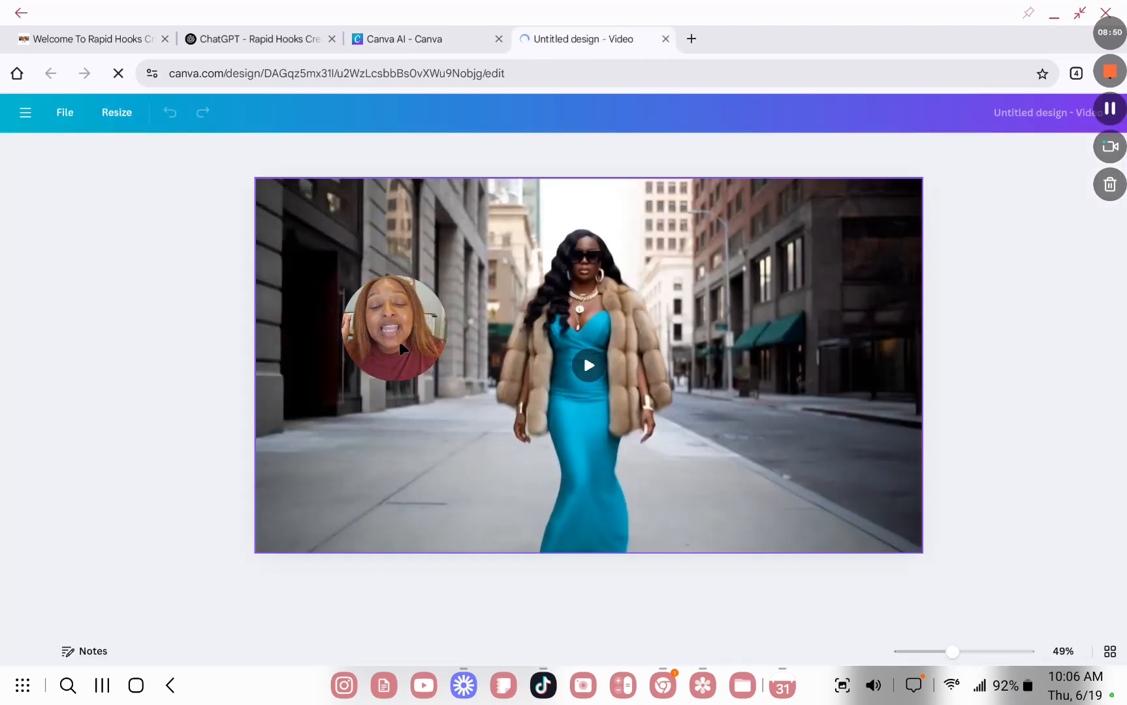
pyautogui.moveTo(404, 350); pyautogui.dragTo(243, 341)
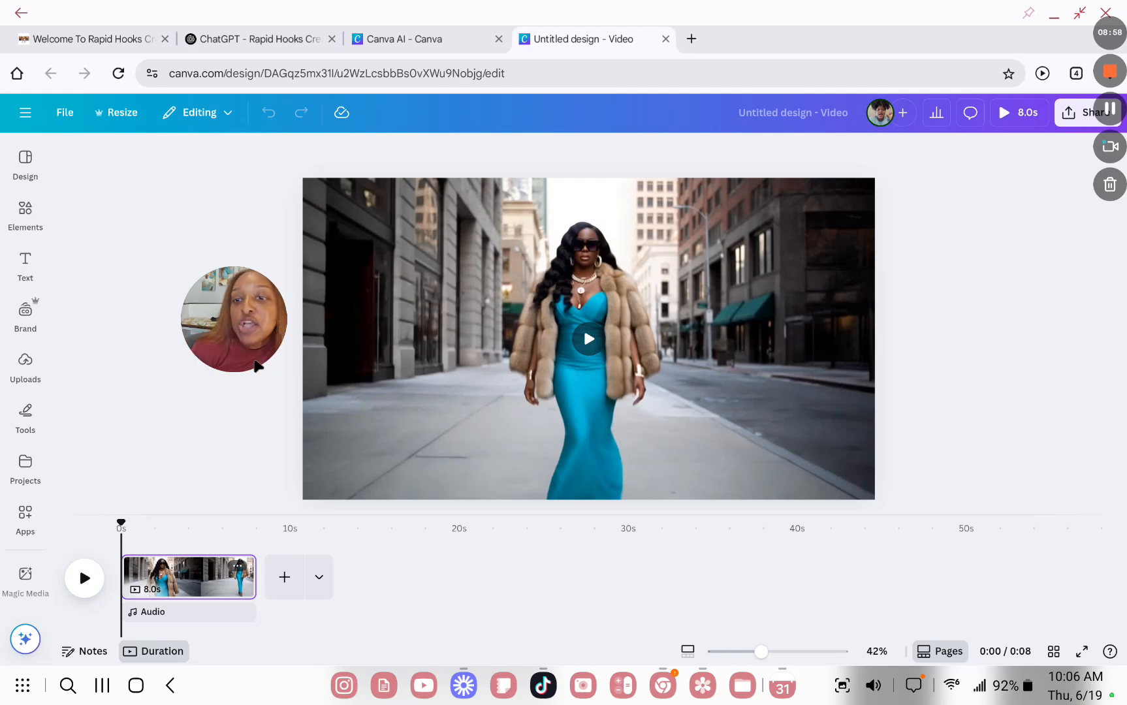
pyautogui.click(117, 115)
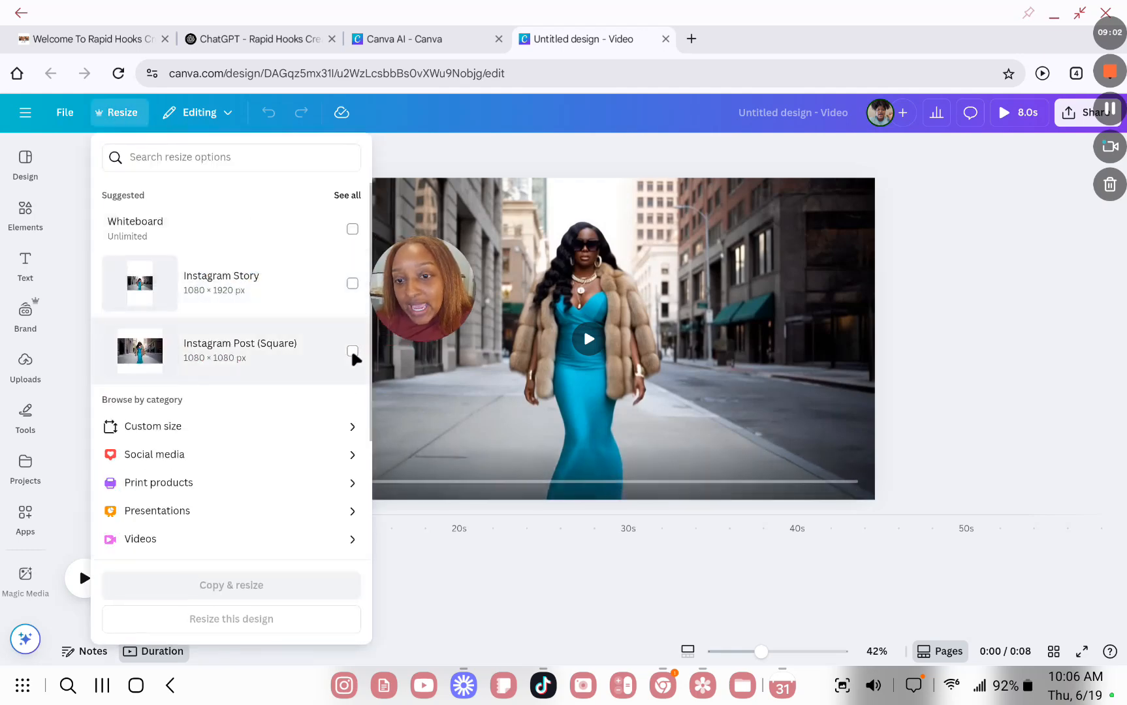
pyautogui.scroll(-2, 314, 320)
pyautogui.scroll(2, 319, 352)
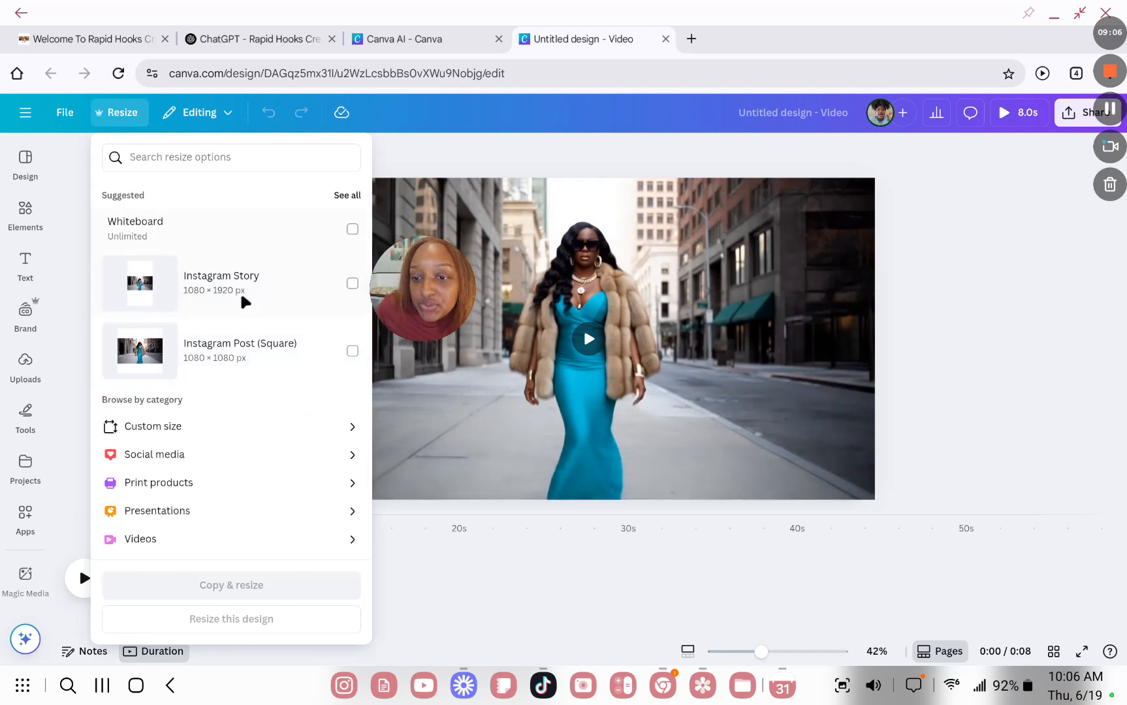
pyautogui.click(245, 450)
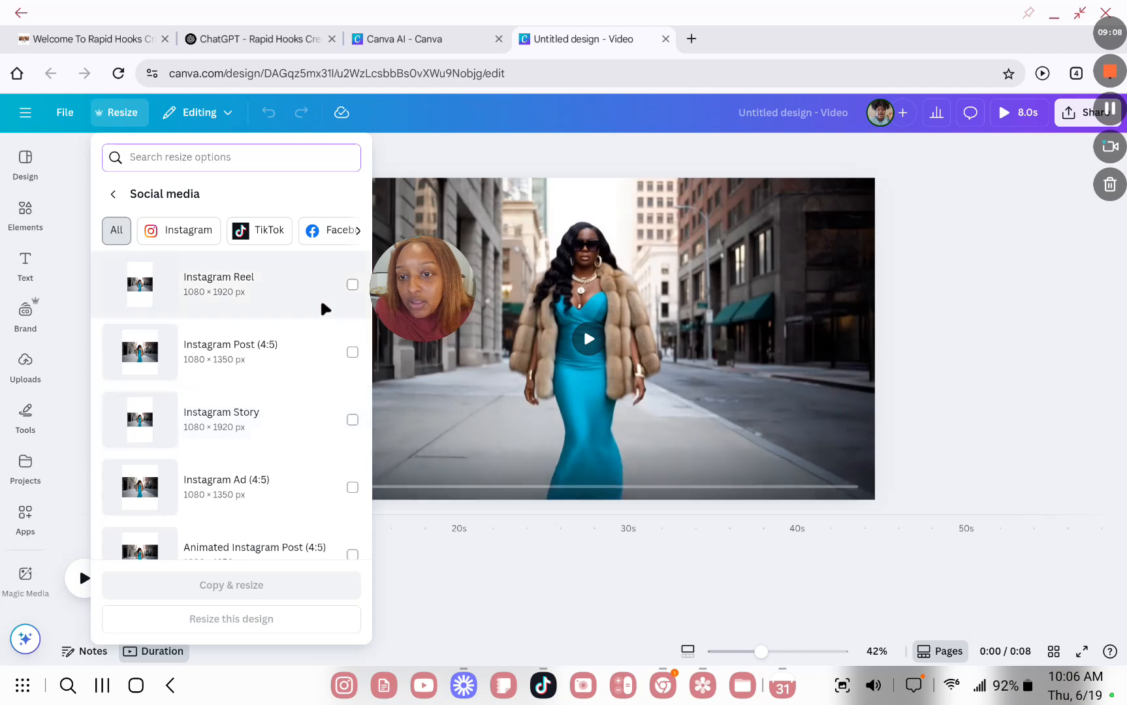
pyautogui.click(352, 284)
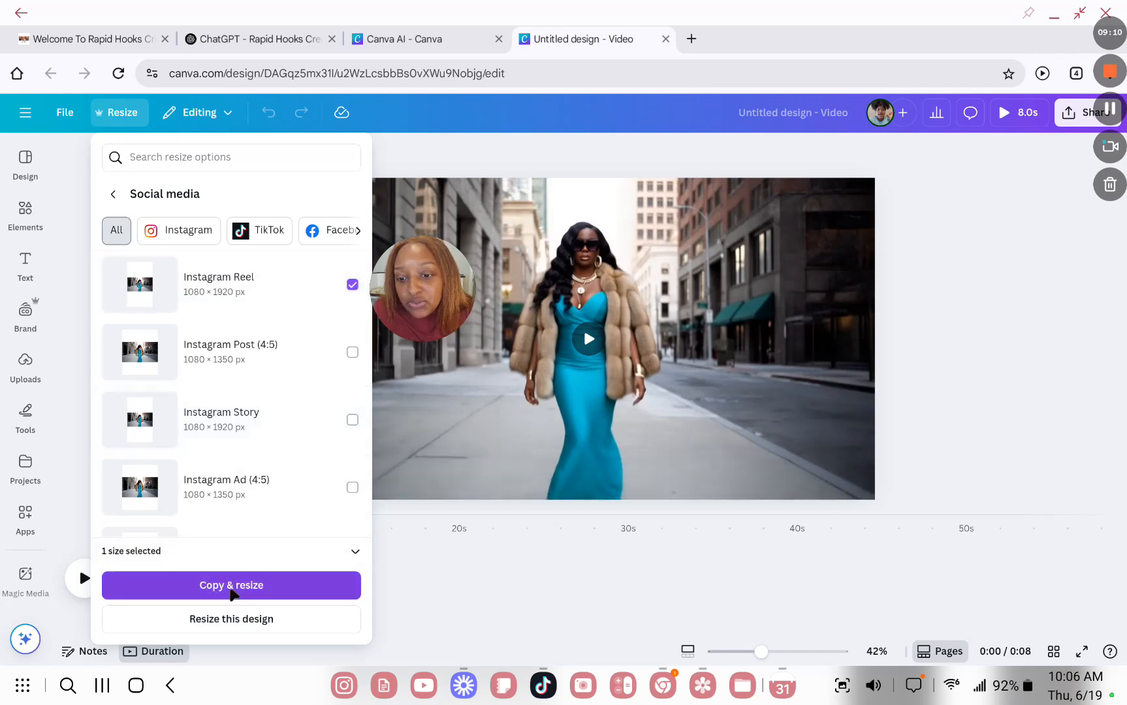
pyautogui.click(231, 587)
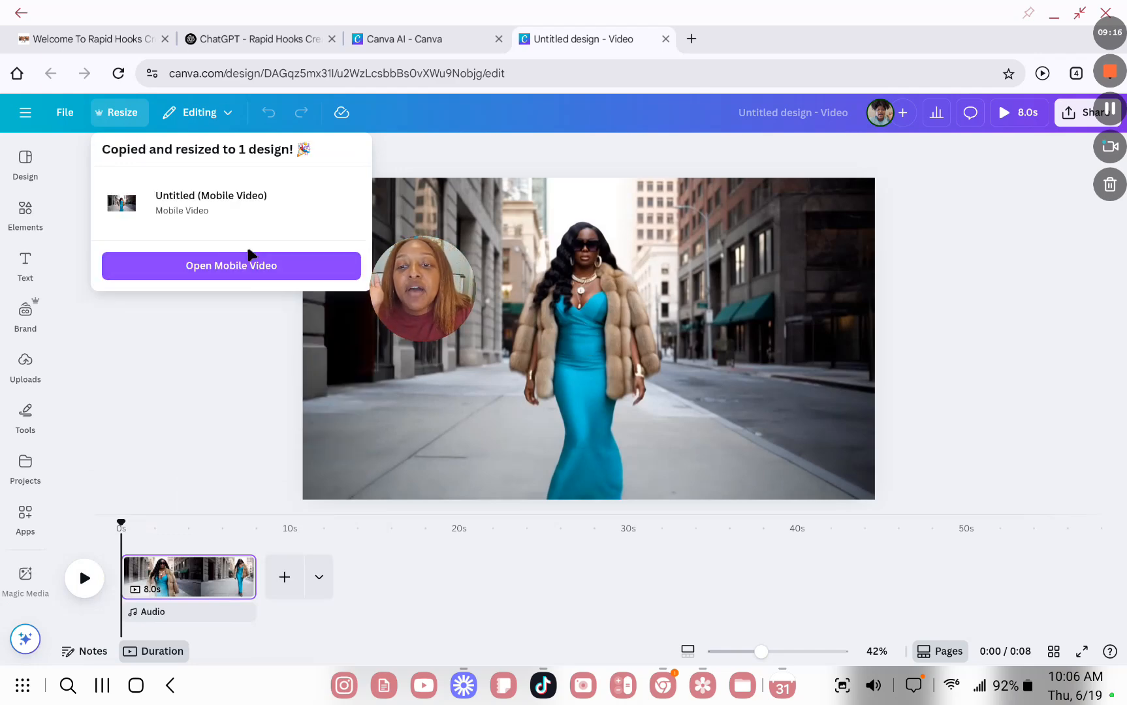
pyautogui.click(249, 258)
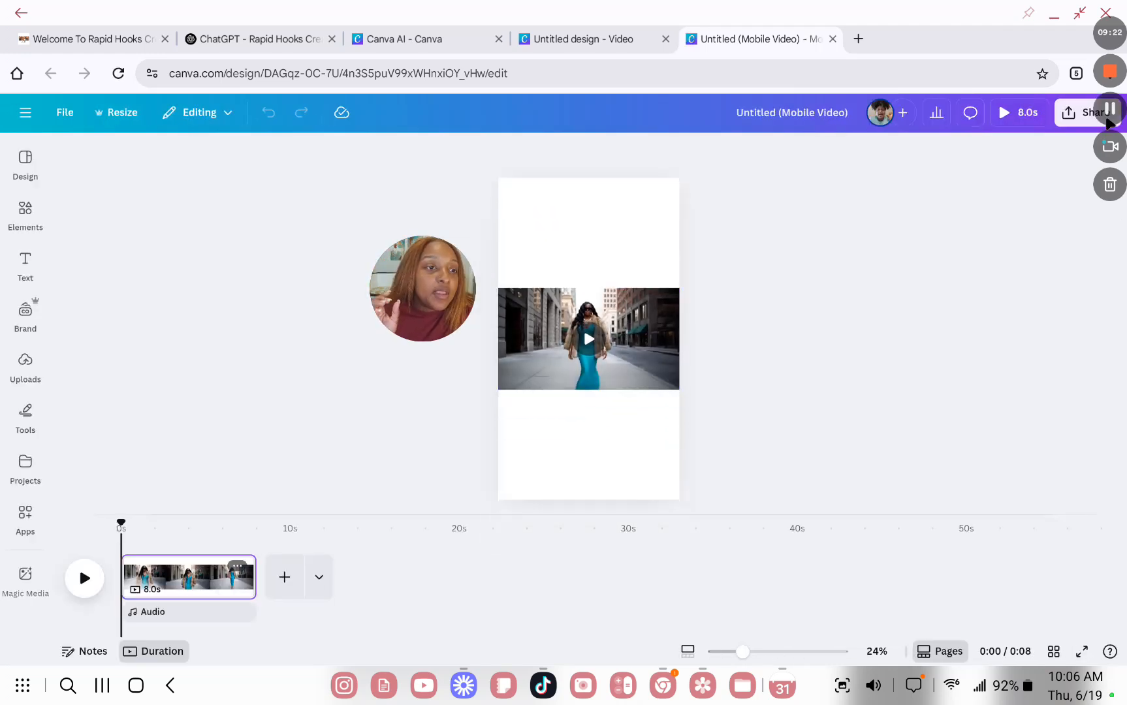
# - Enlarge the clip to about 3470 × 1952 px, centred horizontally to fill the vertical page, and play it
pyautogui.click(645, 339)
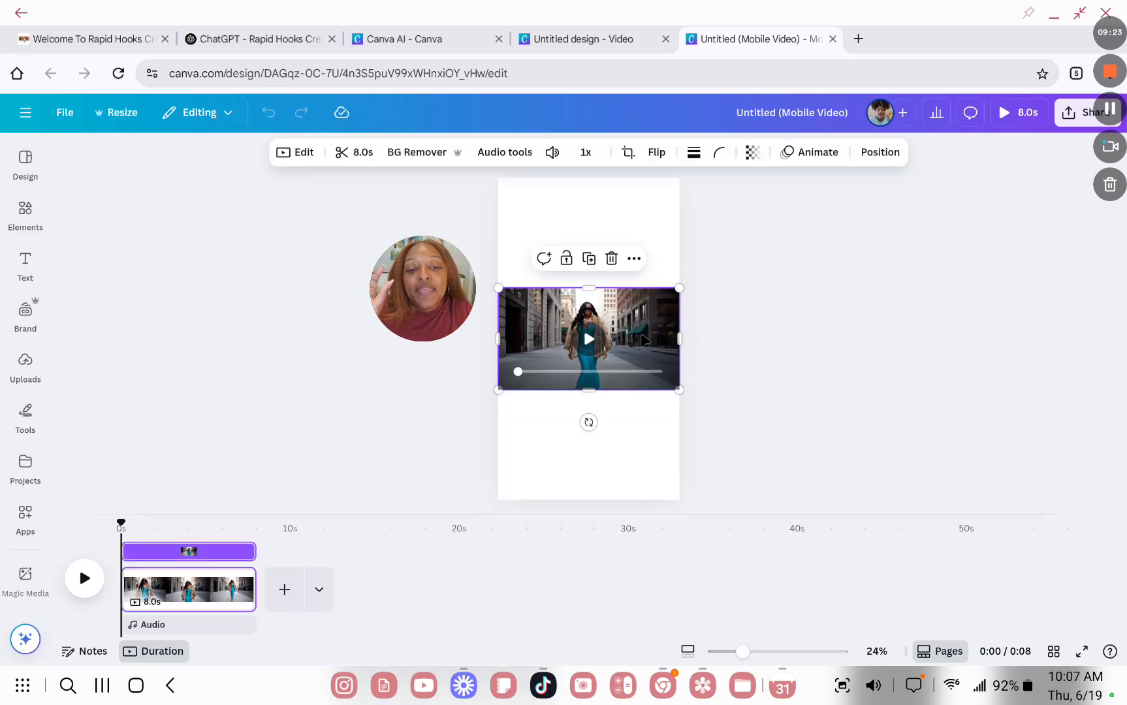
pyautogui.moveTo(679, 390); pyautogui.dragTo(947, 637)
pyautogui.moveTo(898, 420); pyautogui.dragTo(723, 316)
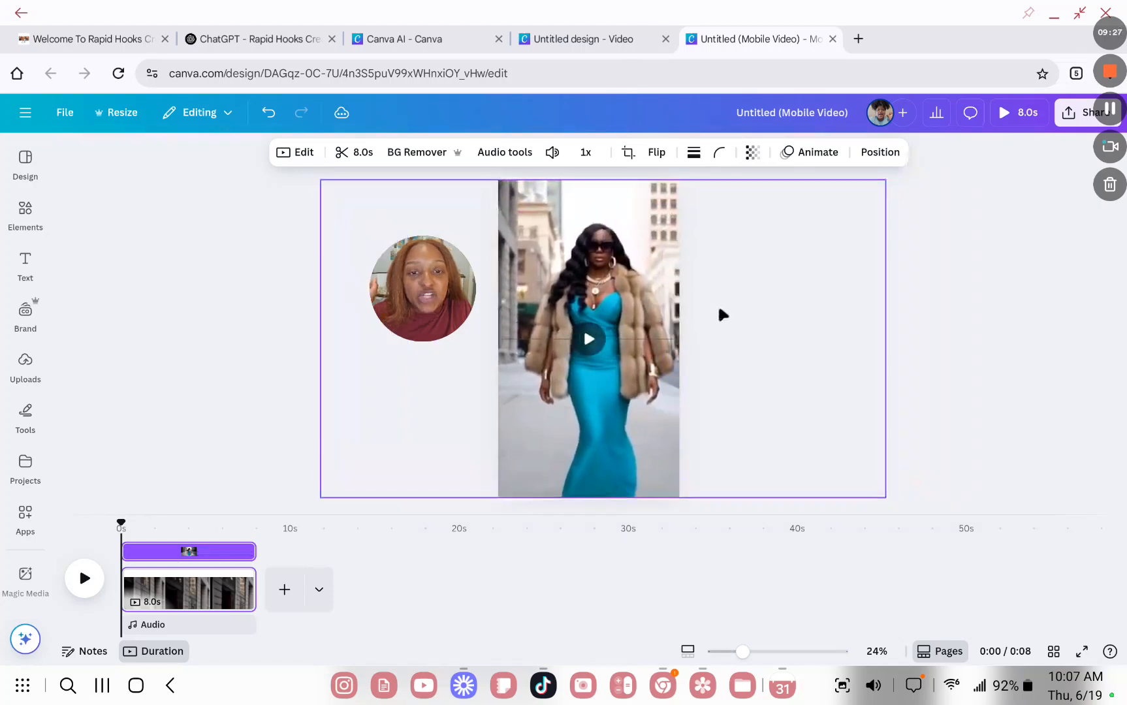
pyautogui.moveTo(886, 499); pyautogui.dragTo(900, 512)
pyautogui.moveTo(788, 410); pyautogui.dragTo(776, 416)
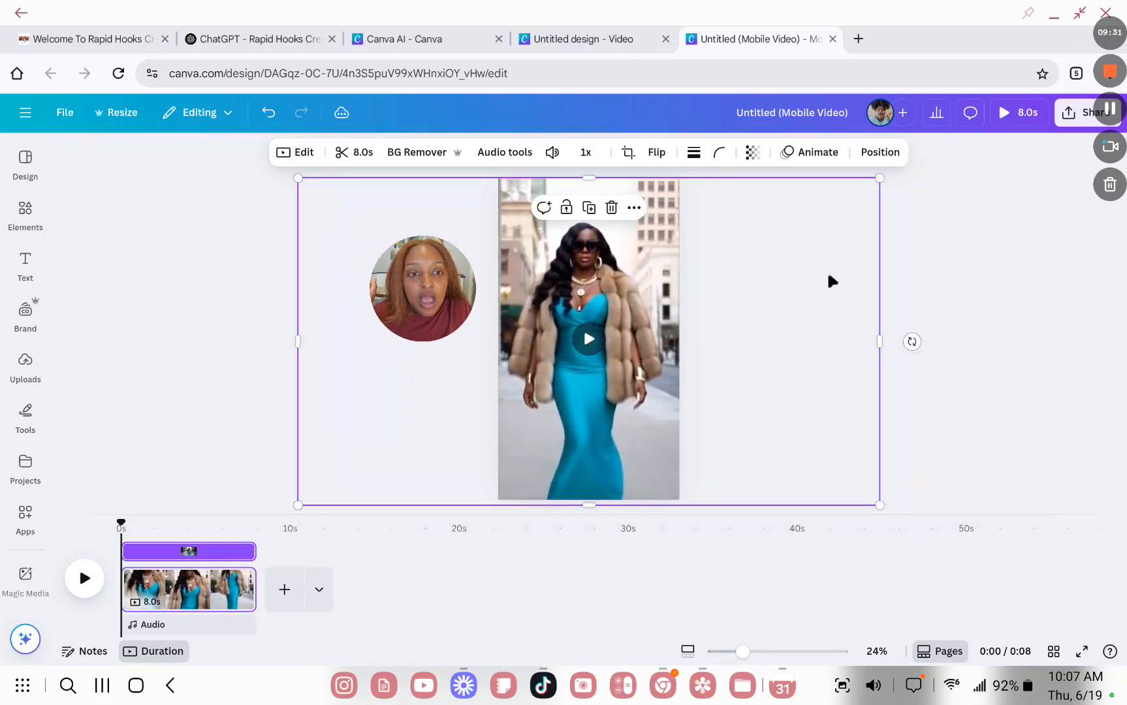
pyautogui.click(882, 153)
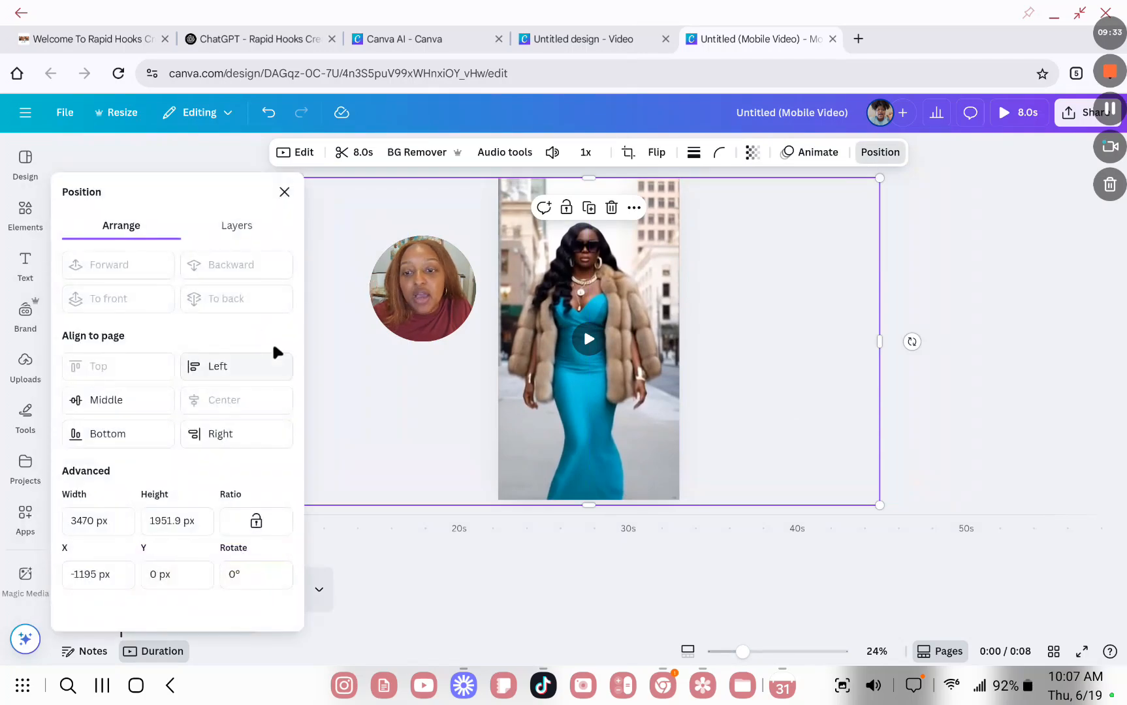
pyautogui.click(284, 192)
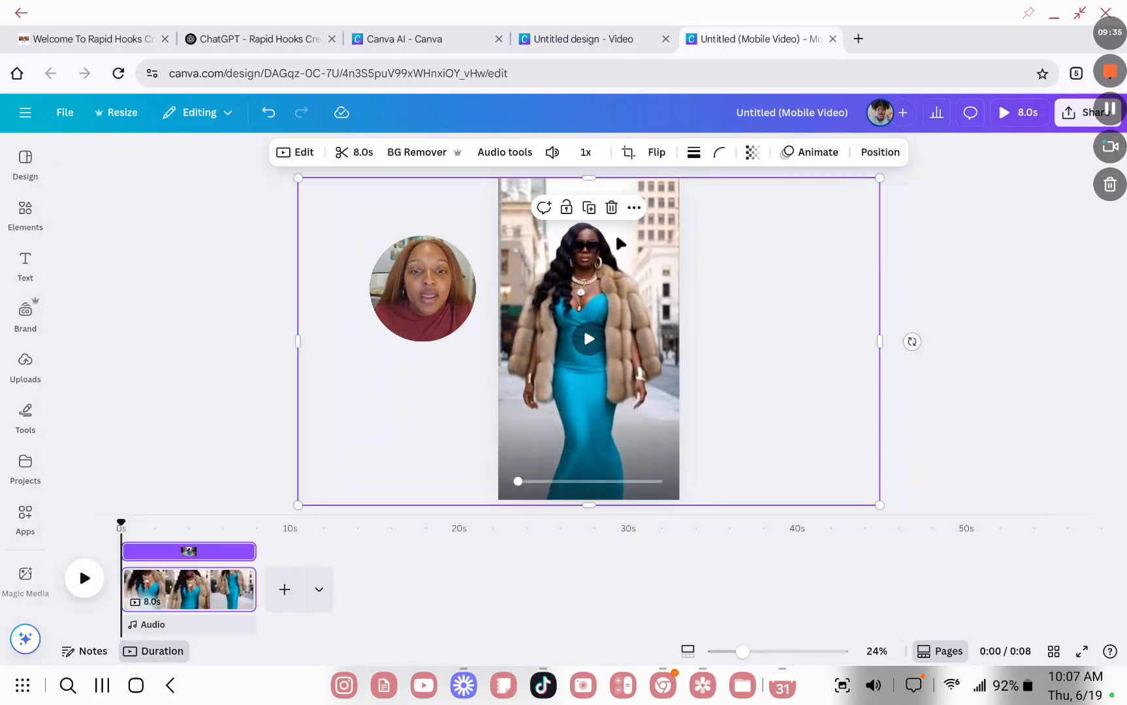
pyautogui.click(586, 341)
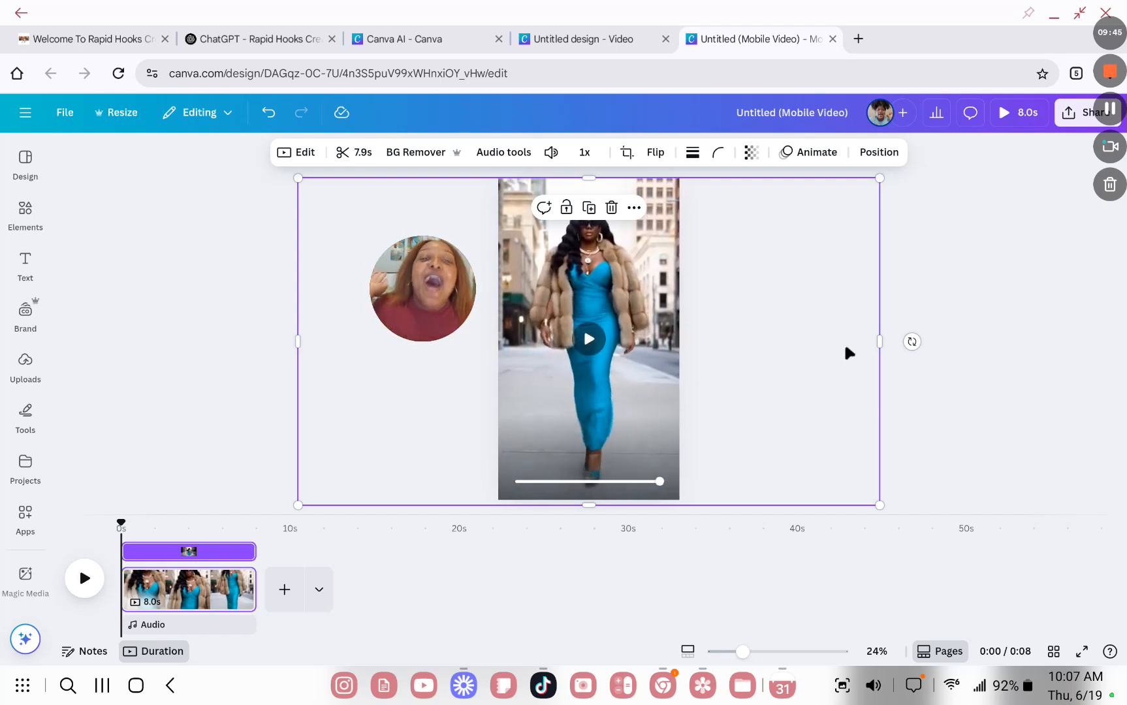
pyautogui.click(942, 321)
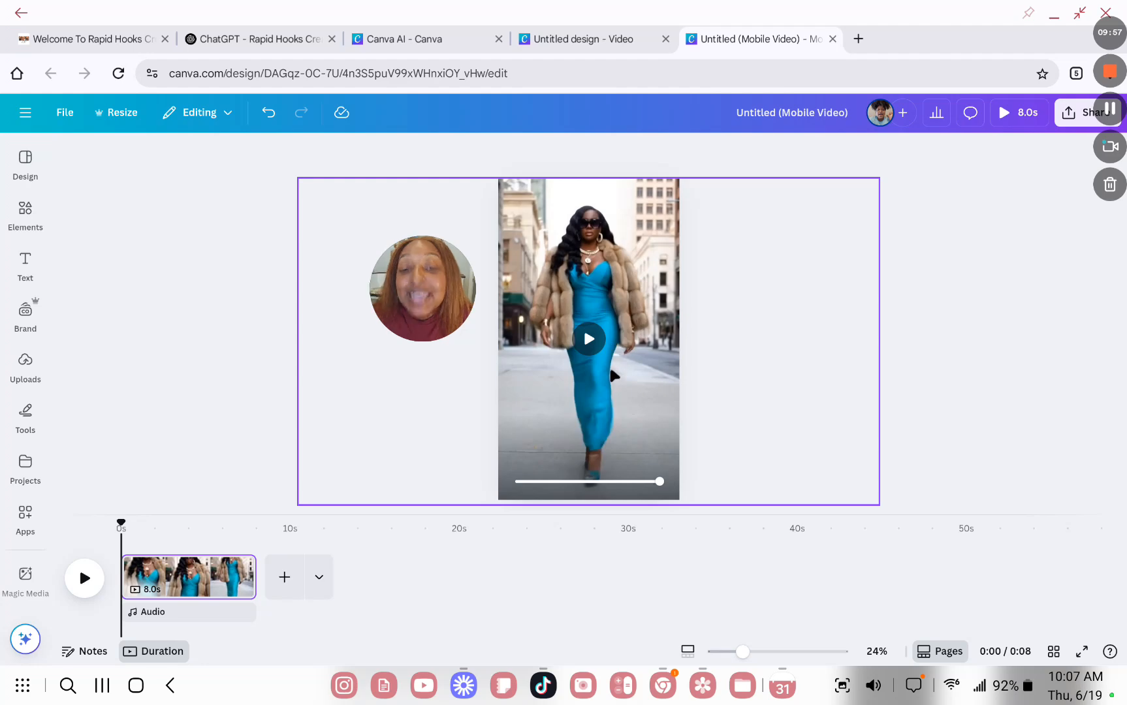
# - Add a heading reading "Hook" at about size 92.4 and place it centred over the dress
pyautogui.click(41, 264)
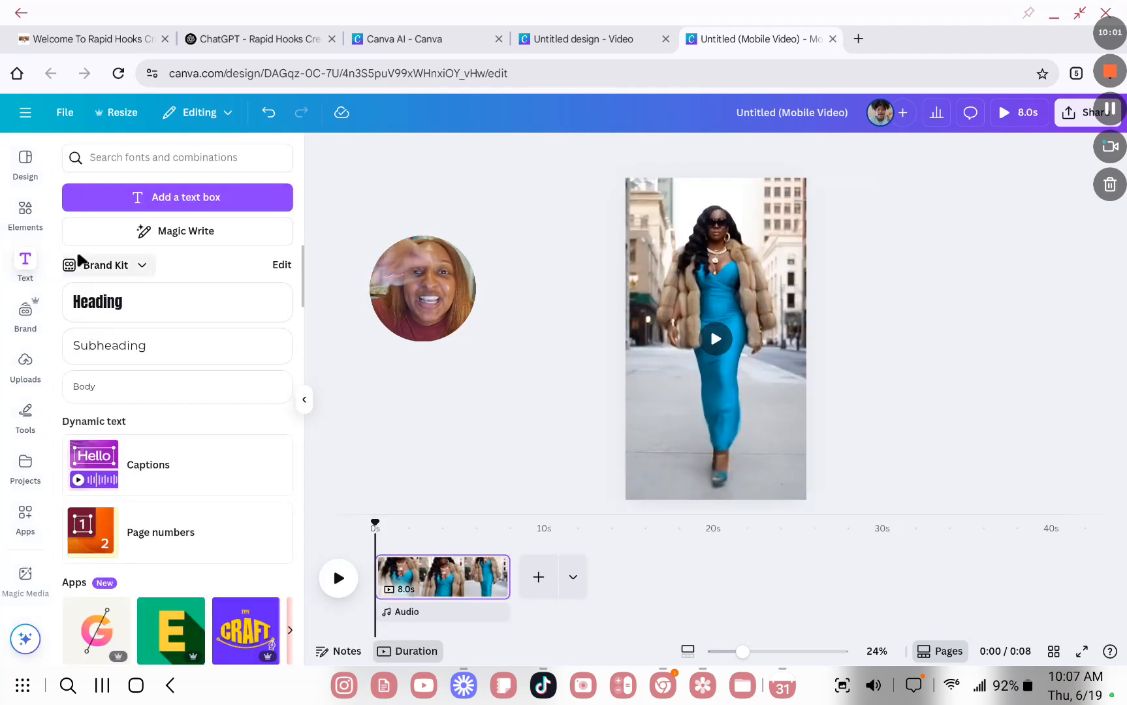
pyautogui.click(111, 307)
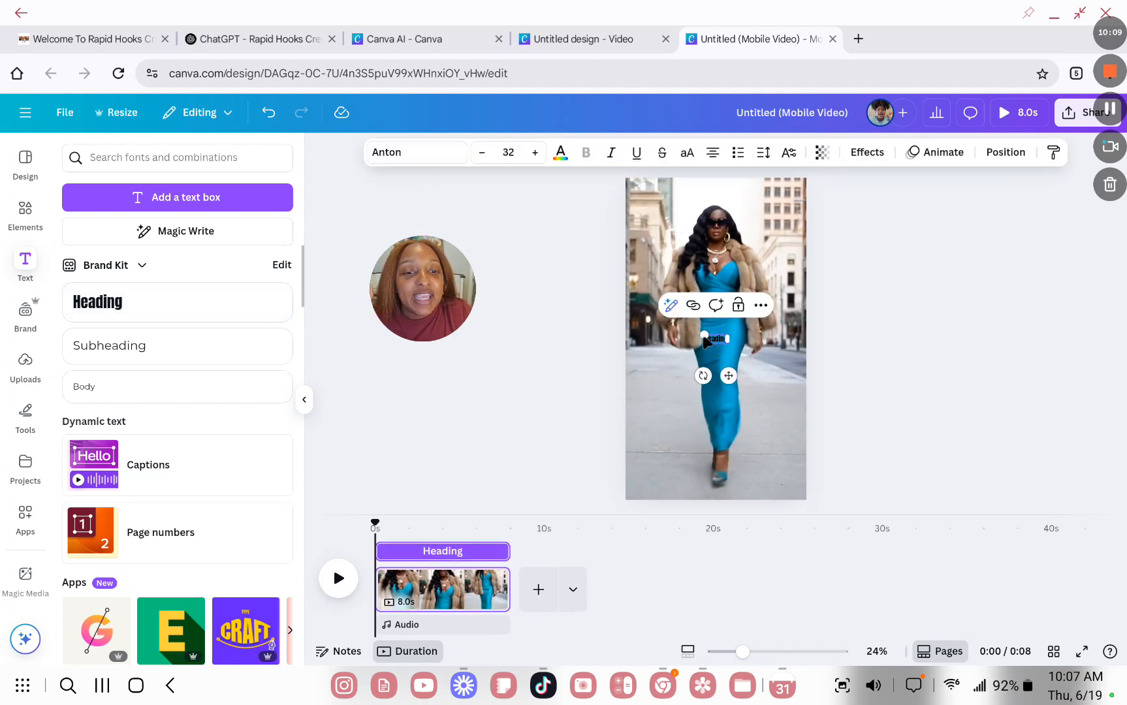
pyautogui.moveTo(705, 336); pyautogui.dragTo(634, 308)
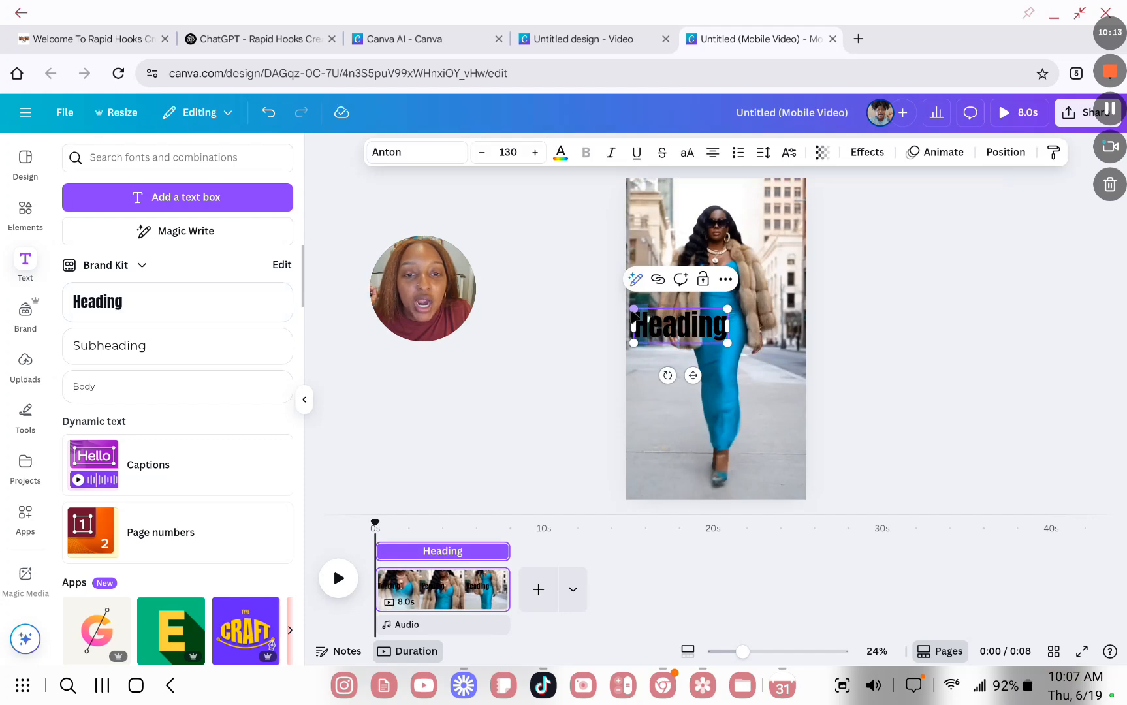
pyautogui.moveTo(633, 310); pyautogui.dragTo(661, 320)
pyautogui.moveTo(705, 376)
pyautogui.mouseDown()
pyautogui.moveTo(725, 376)
pyautogui.moveTo(719, 368)
pyautogui.mouseUp()
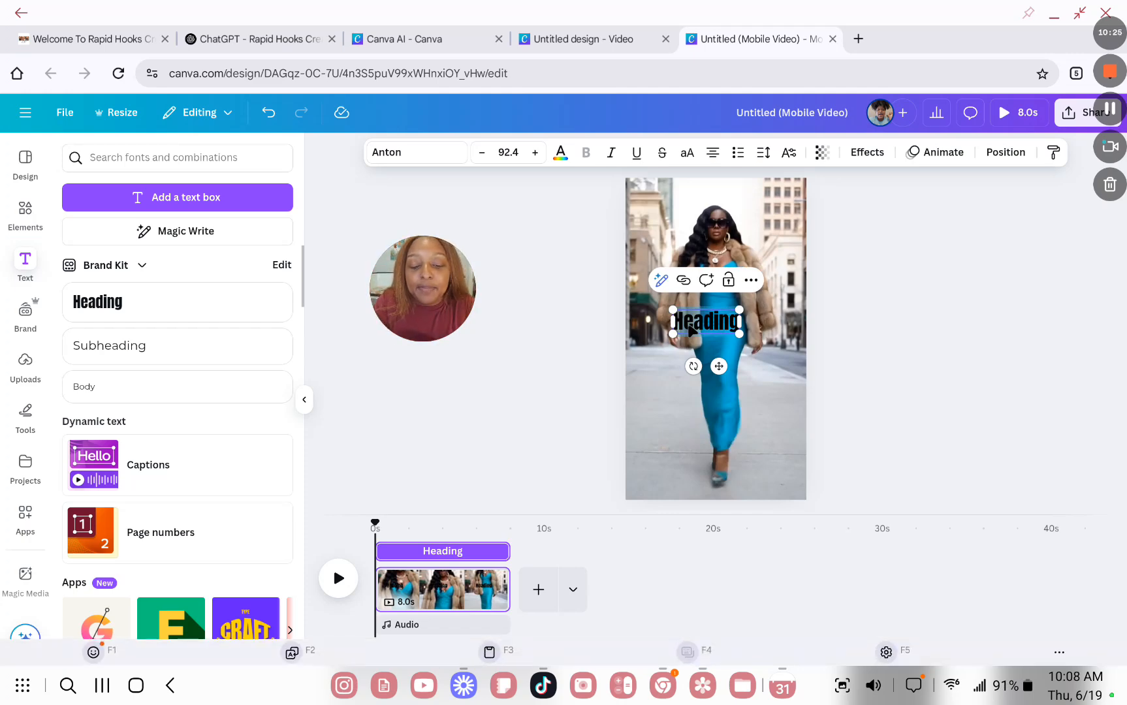
pyautogui.write('Hook')
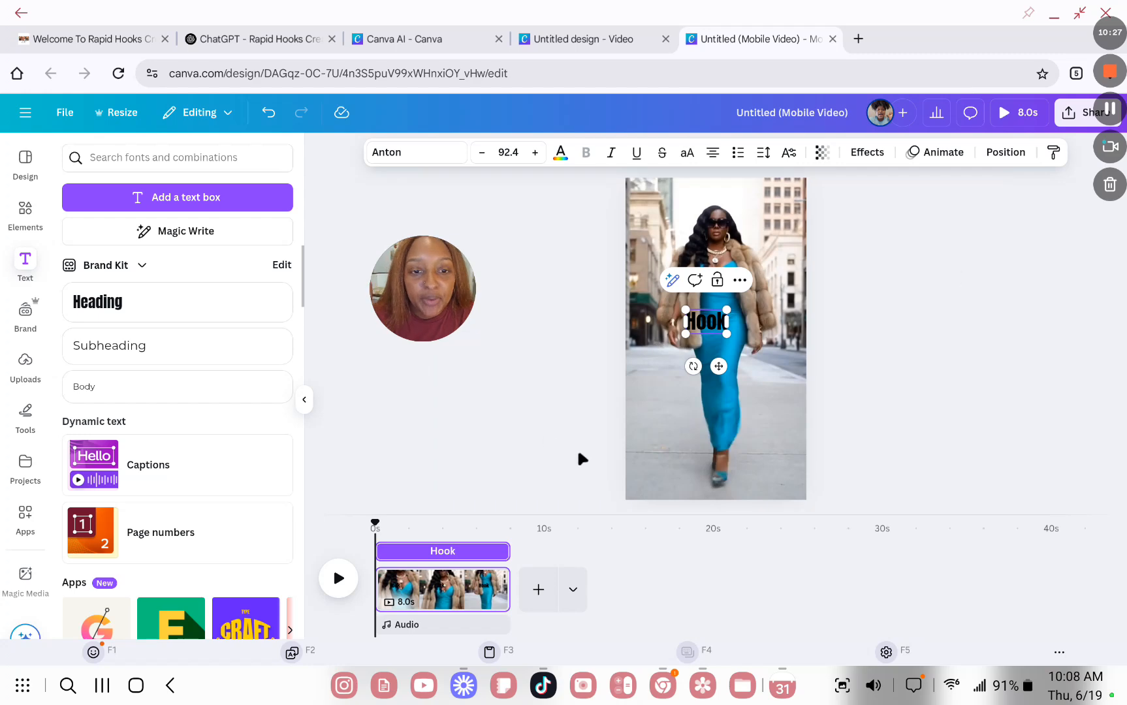
pyautogui.moveTo(718, 366); pyautogui.dragTo(734, 403)
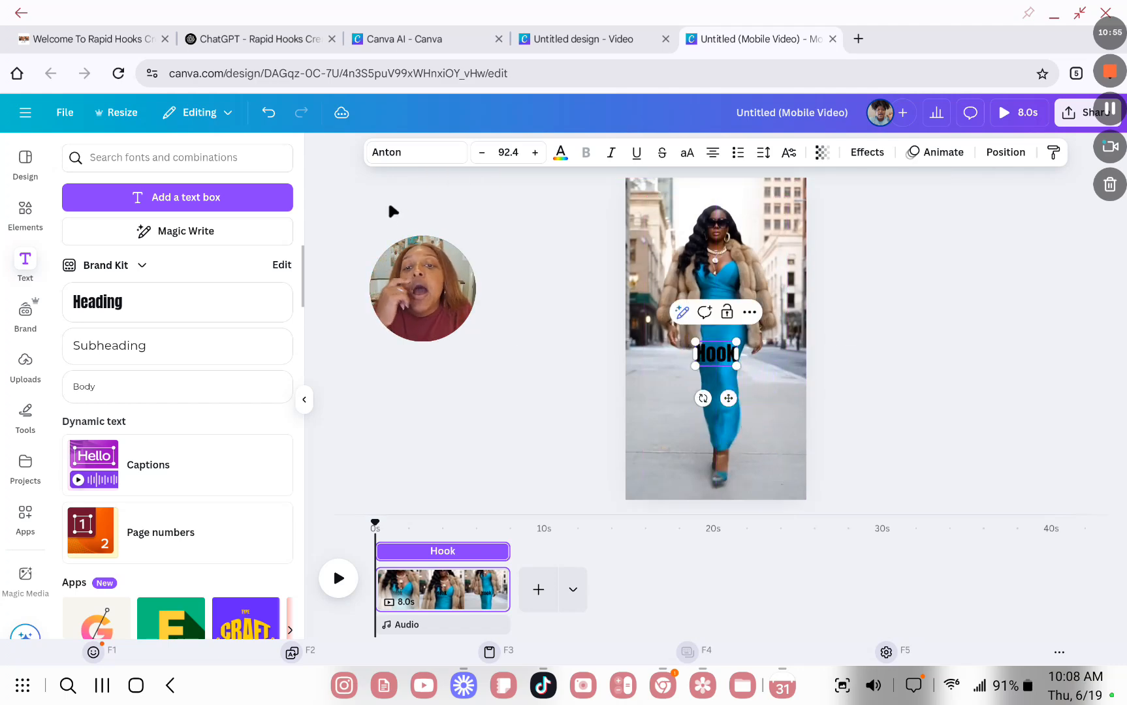
# - Colour the "Hook" text white and apply the Lift effect at intensity 100
pyautogui.click(560, 153)
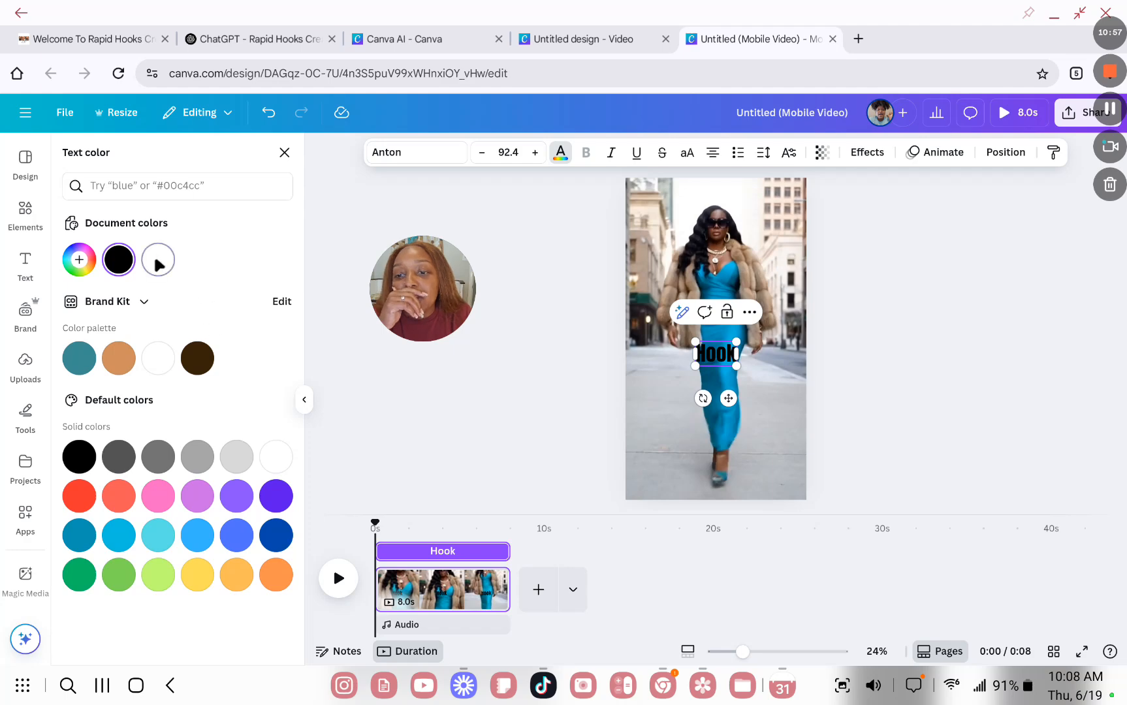
pyautogui.click(158, 261)
pyautogui.click(697, 355)
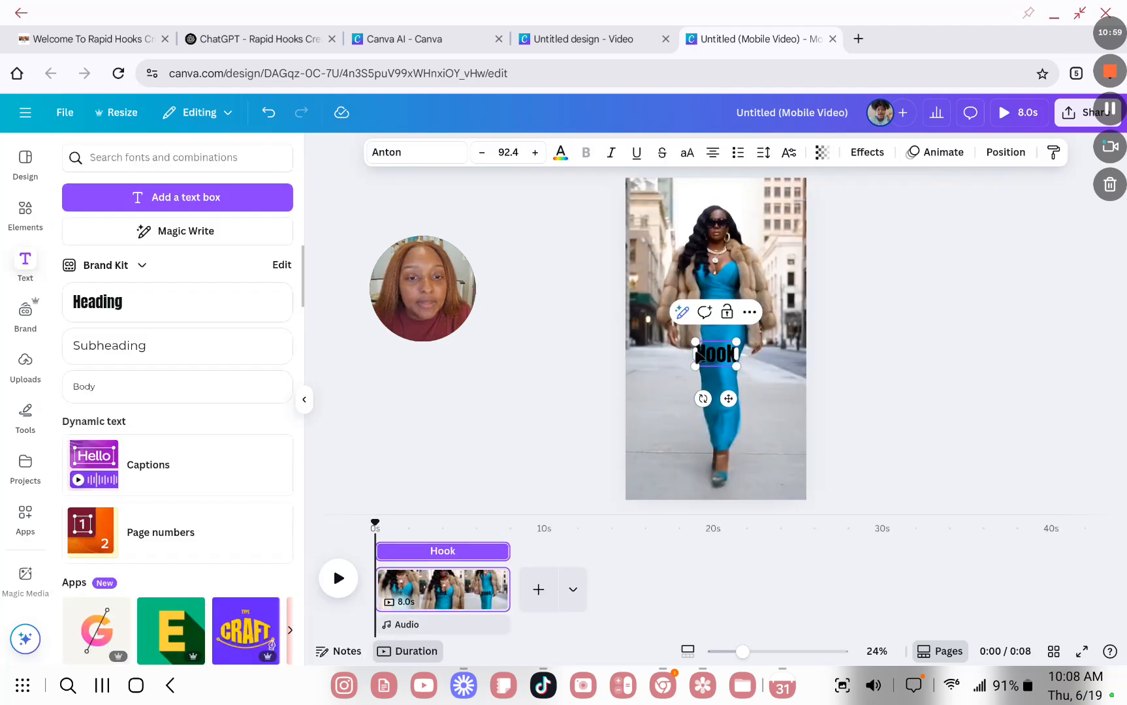
pyautogui.click(717, 338)
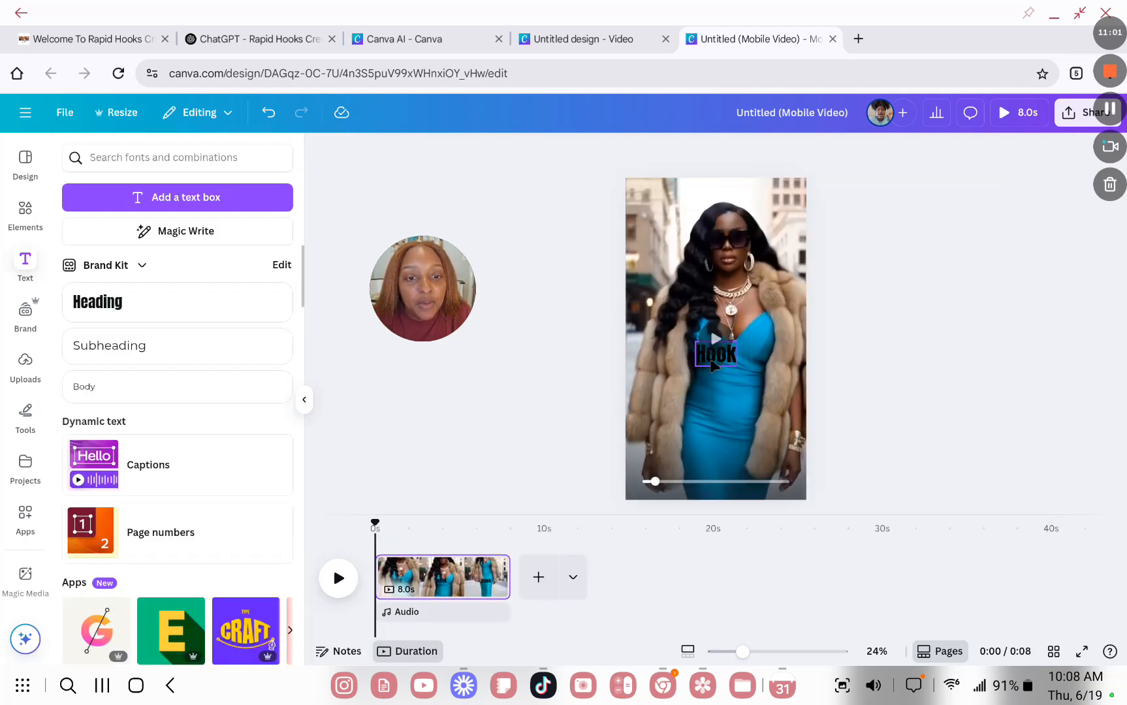
pyautogui.click(560, 152)
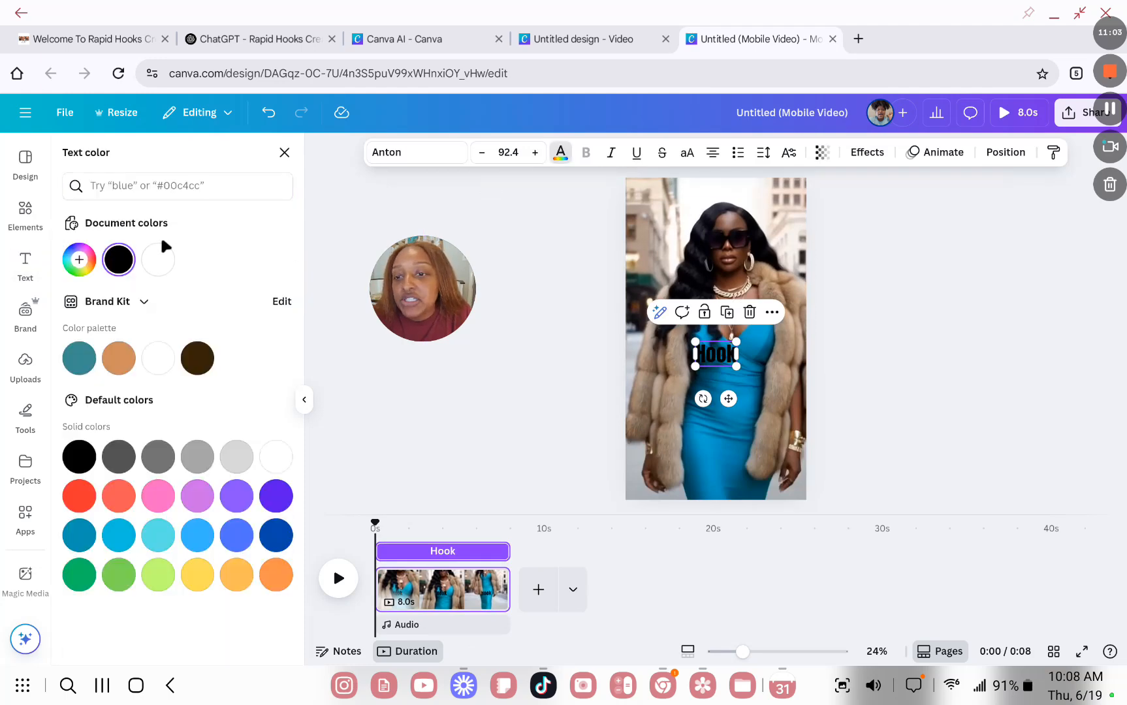
pyautogui.click(878, 157)
pyautogui.click(280, 235)
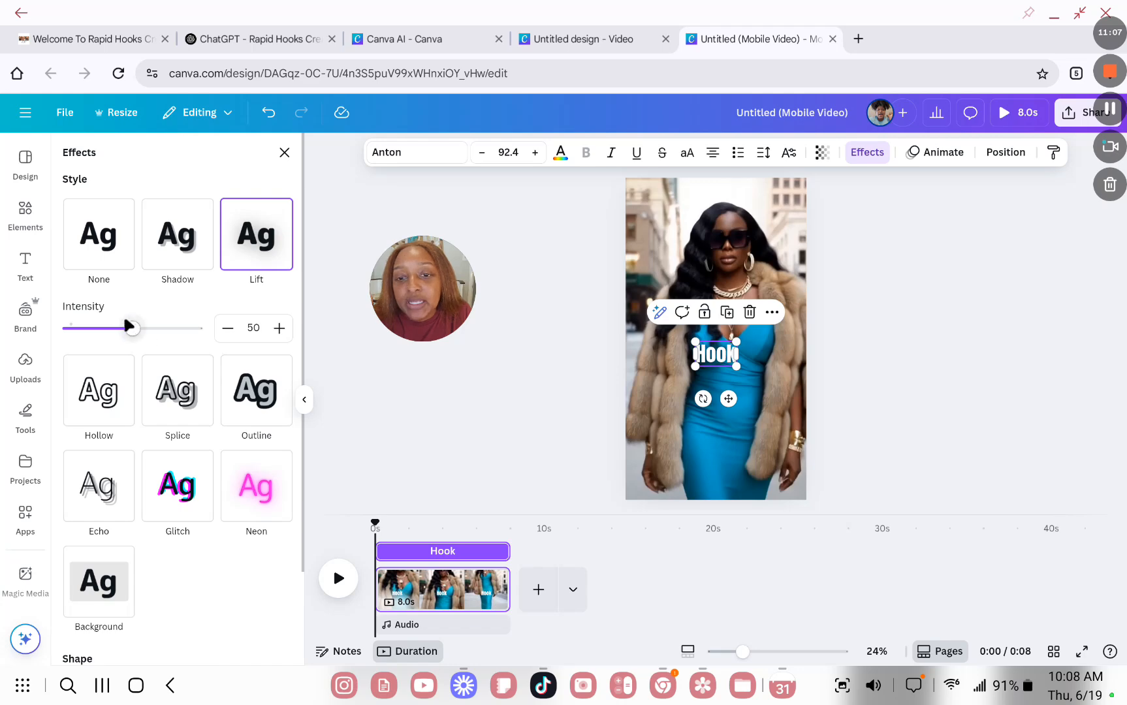
pyautogui.moveTo(128, 328); pyautogui.dragTo(196, 328)
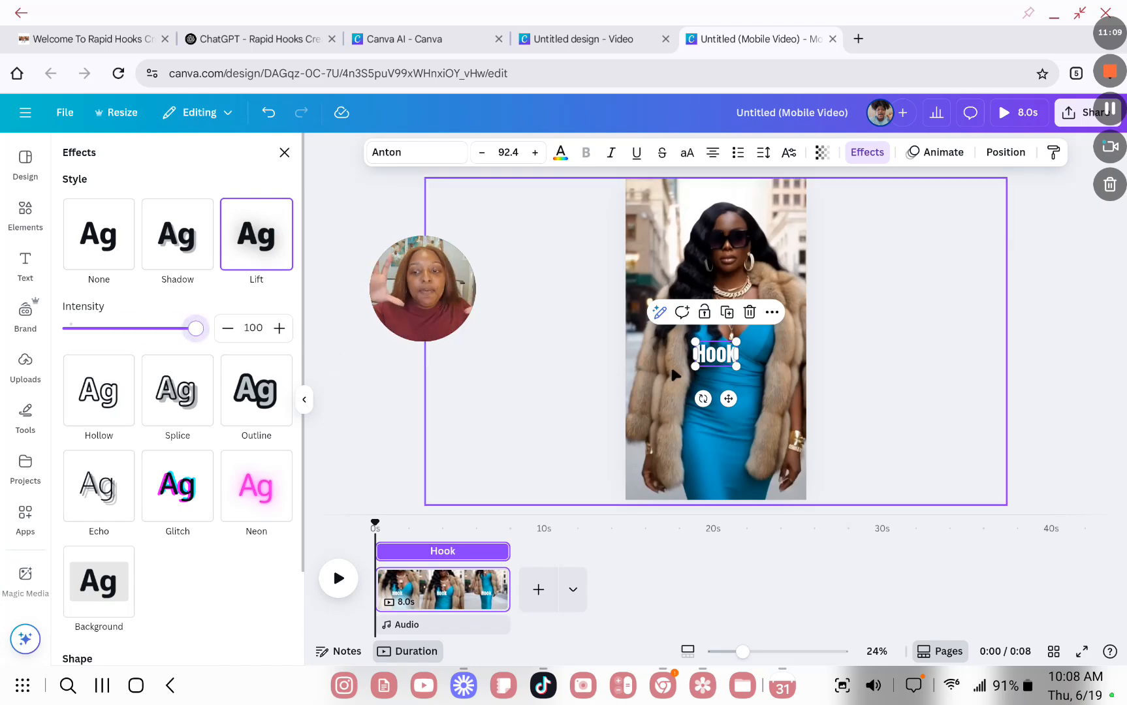
pyautogui.click(1009, 318)
pyautogui.click(1009, 320)
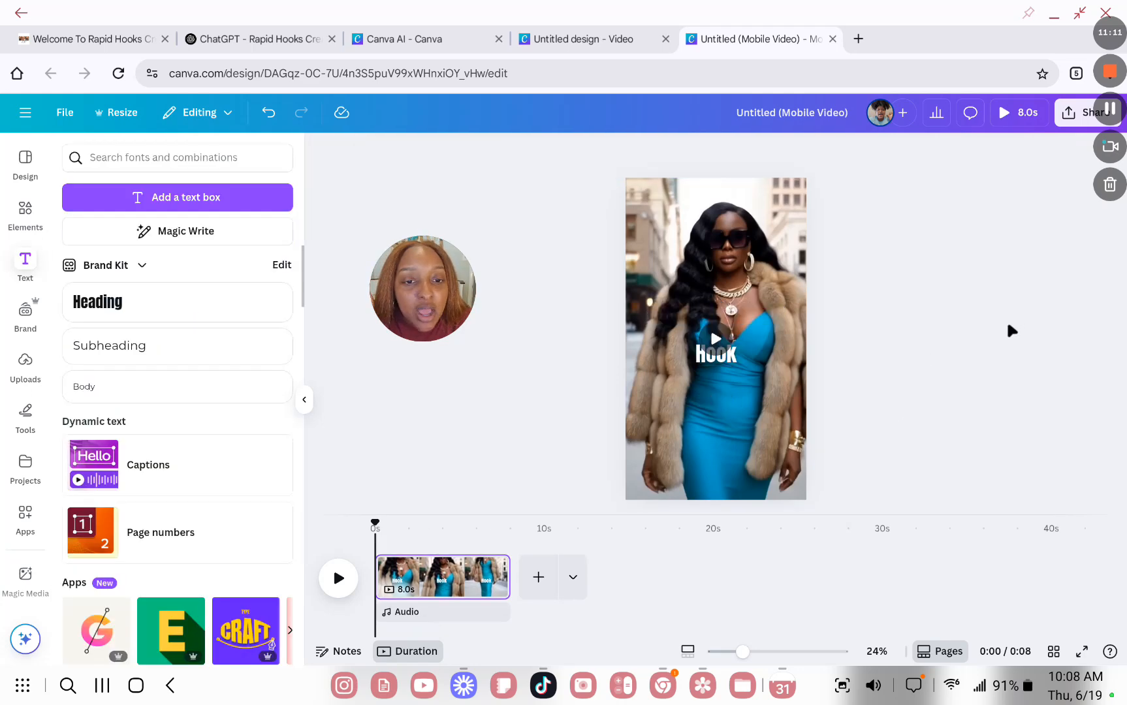
# - Reposition the "Hook" text over the waist of the dress and narrow its text box to fit within the page
pyautogui.click(726, 364)
pyautogui.moveTo(730, 372); pyautogui.dragTo(860, 392)
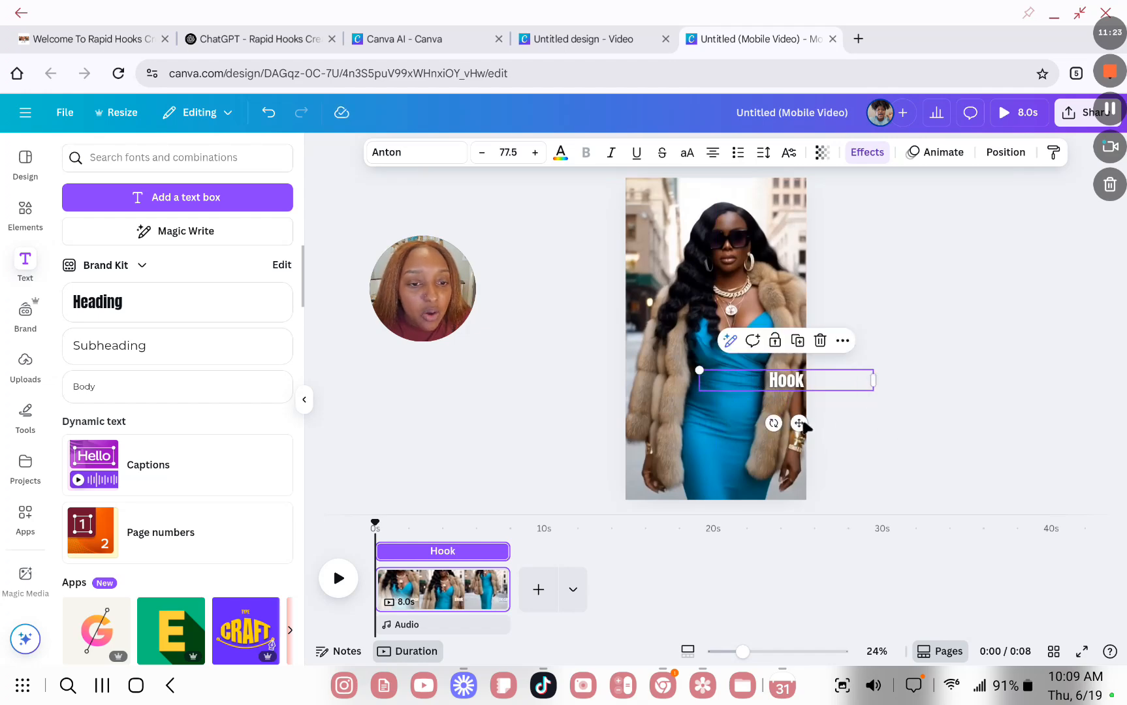
pyautogui.moveTo(798, 423); pyautogui.dragTo(734, 411)
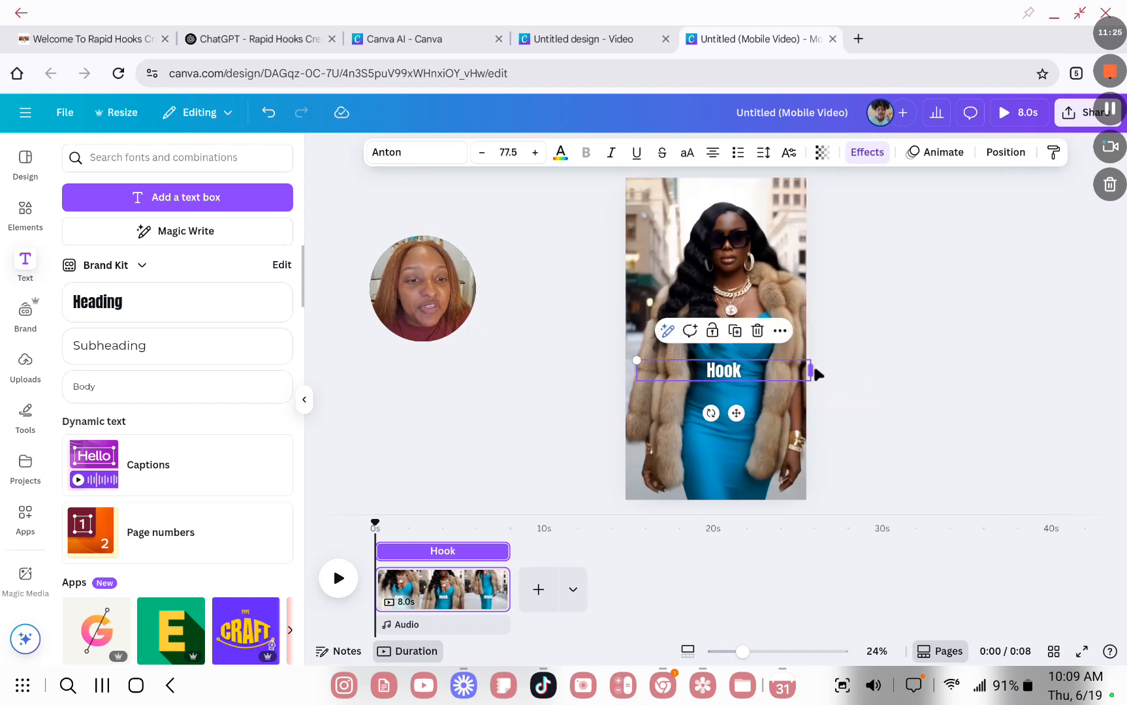
pyautogui.moveTo(814, 370); pyautogui.dragTo(769, 371)
pyautogui.moveTo(710, 411); pyautogui.dragTo(719, 417)
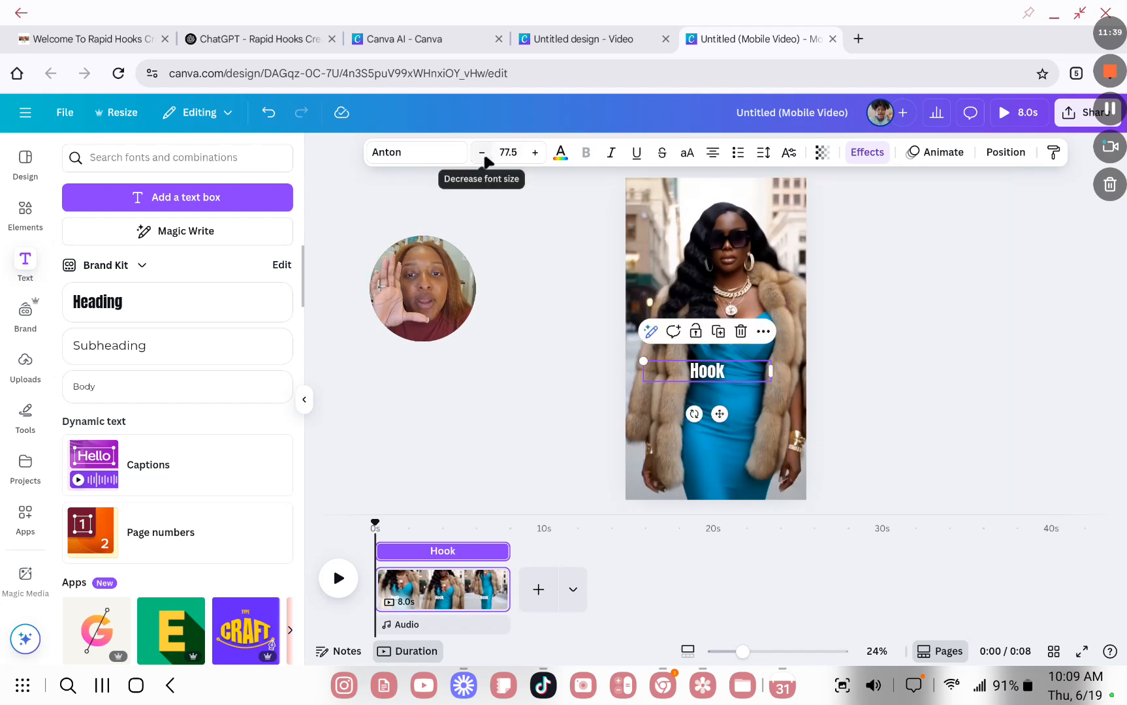
# - Set the "Hook" text's font size to 56 and deselect it
pyautogui.click(507, 153)
pyautogui.scroll(-1, 509, 417)
pyautogui.click(488, 397)
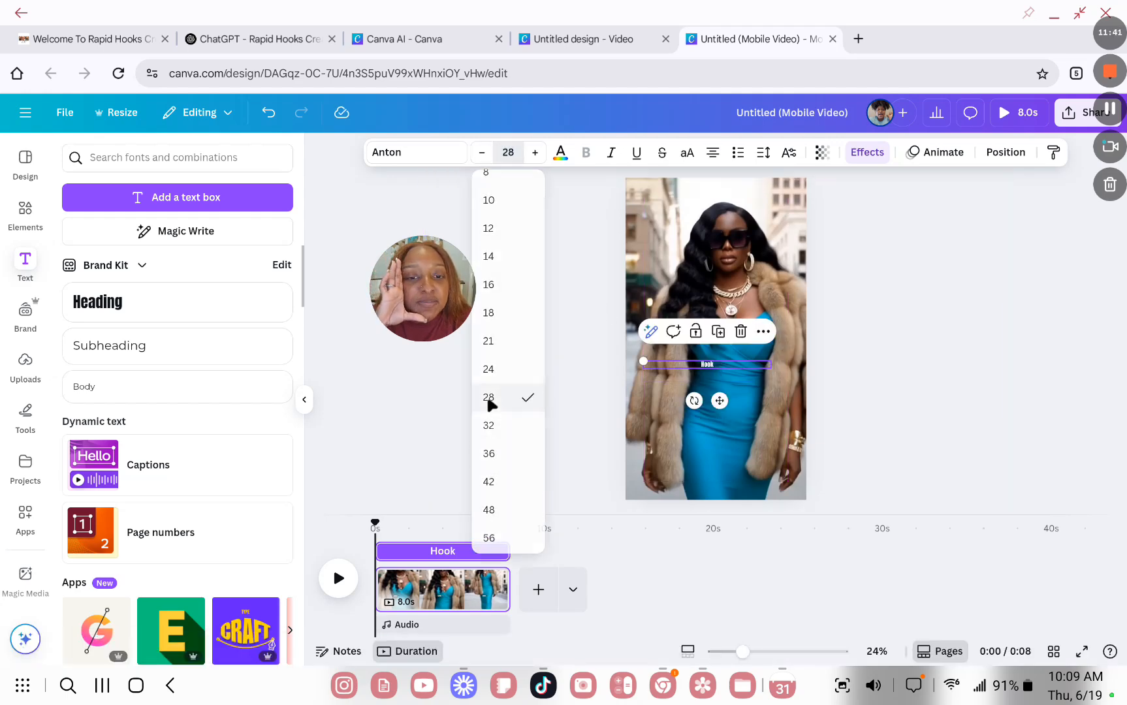
pyautogui.click(508, 153)
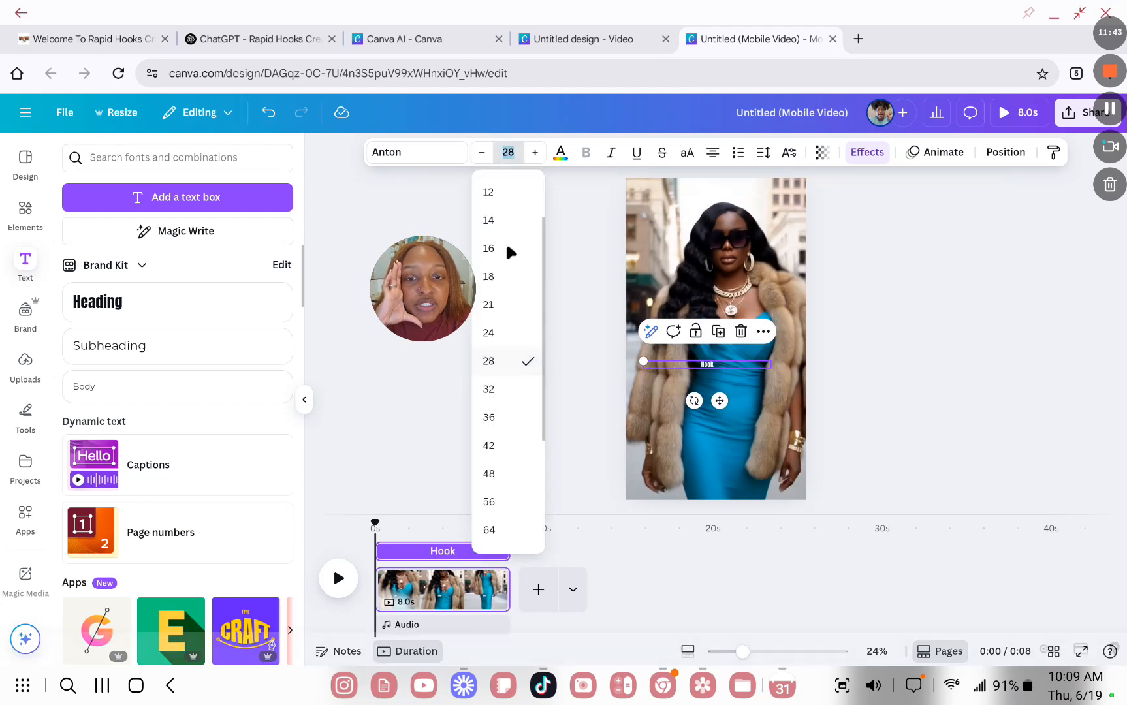
pyautogui.click(509, 385)
pyautogui.click(507, 153)
pyautogui.click(506, 419)
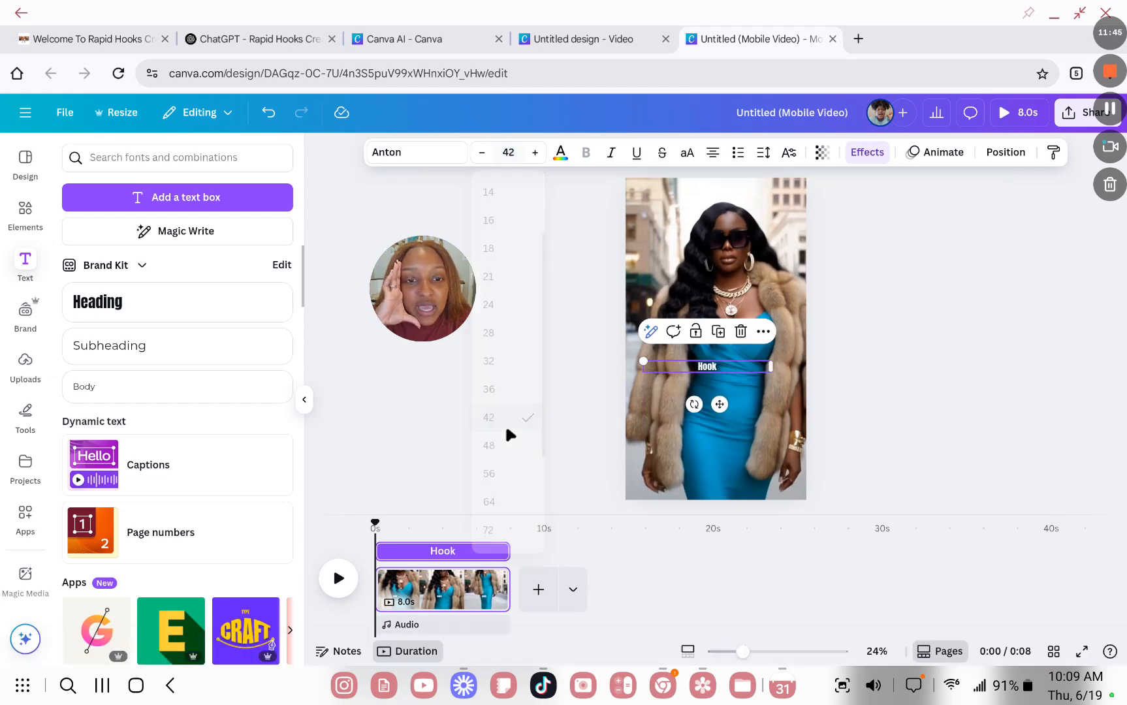
pyautogui.click(508, 152)
pyautogui.click(499, 445)
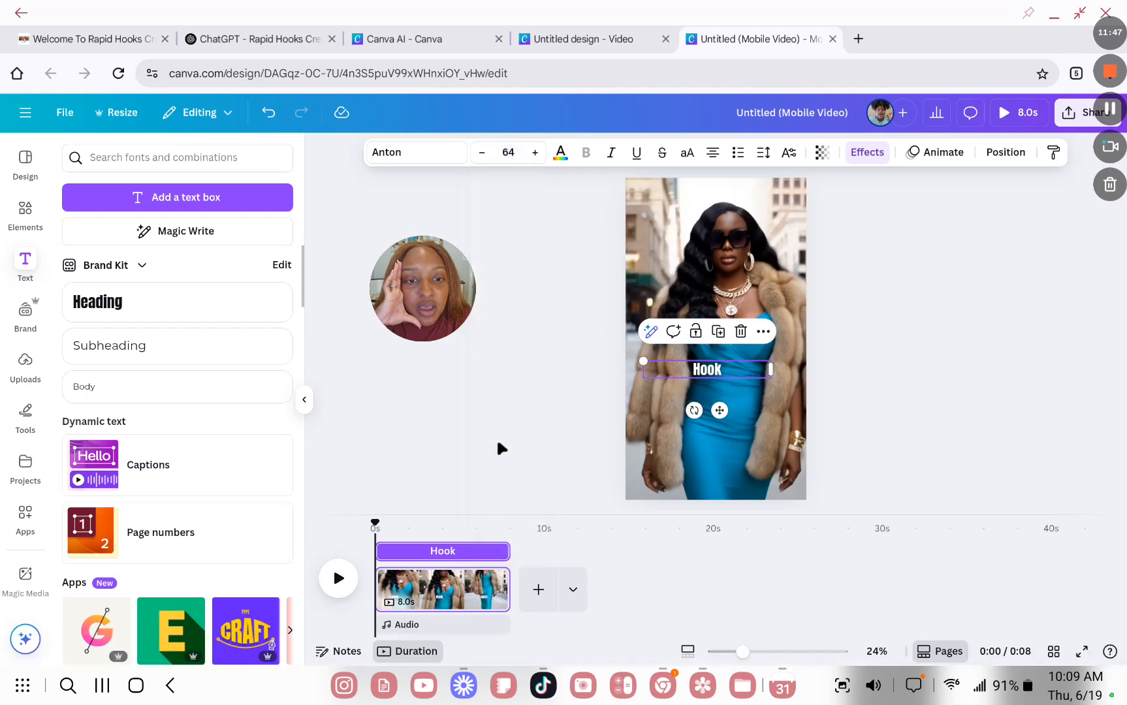
pyautogui.click(509, 152)
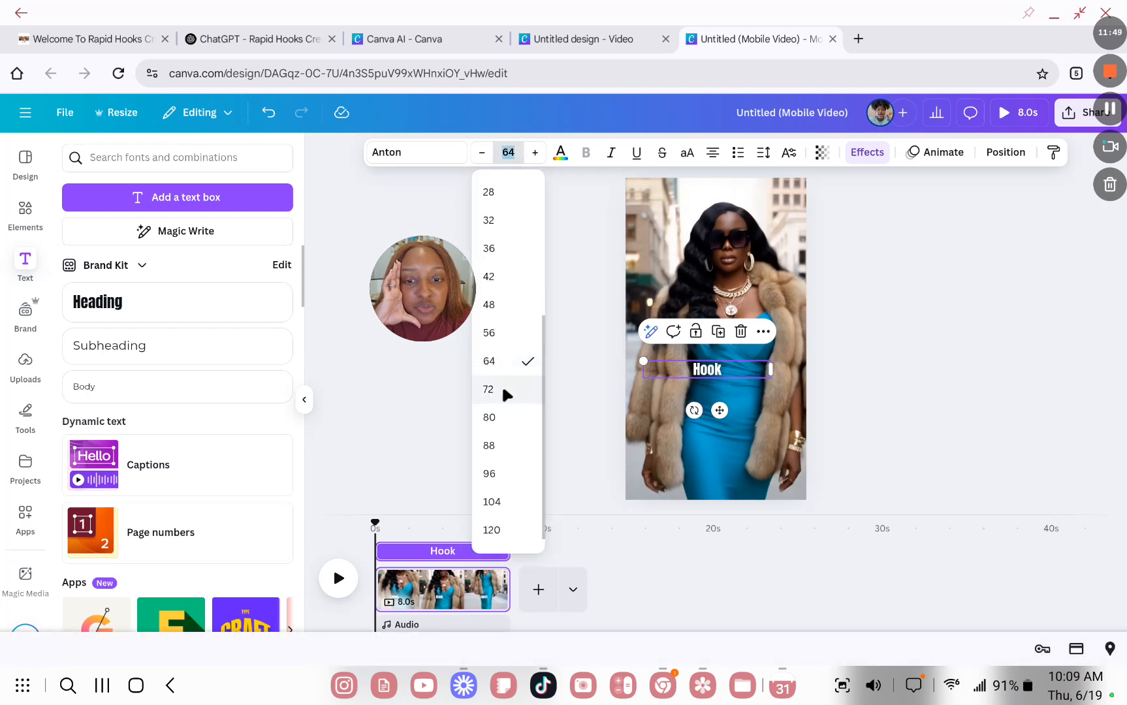
pyautogui.click(498, 332)
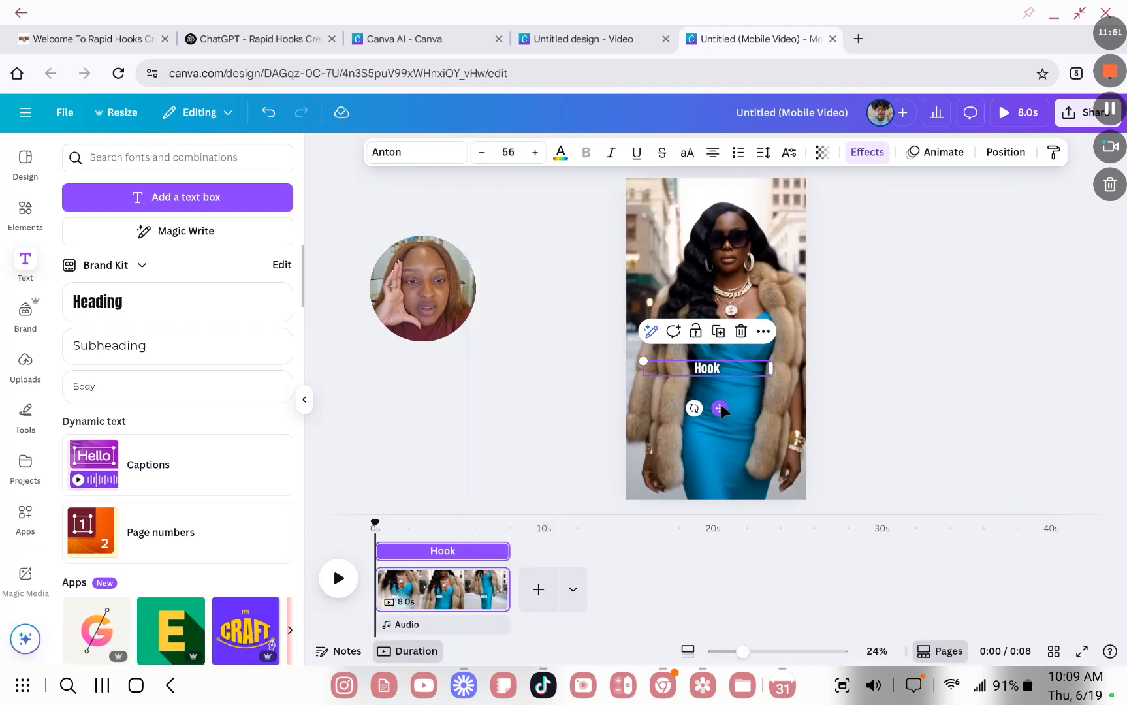
pyautogui.click(1032, 339)
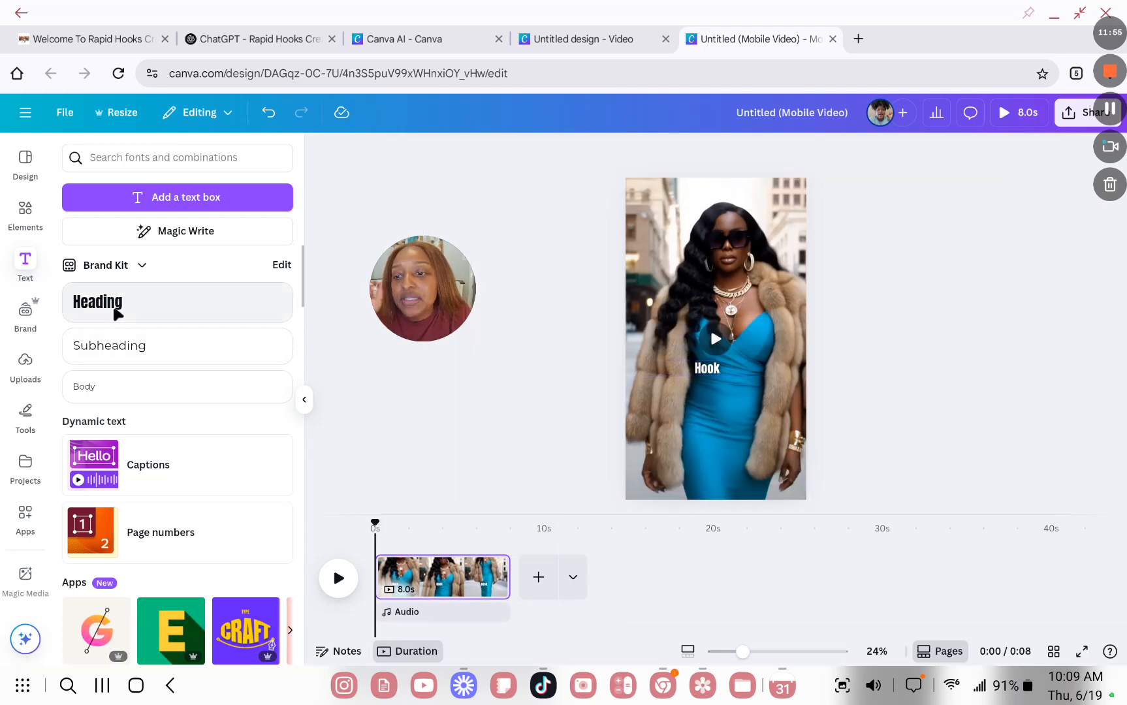
pyautogui.click(115, 312)
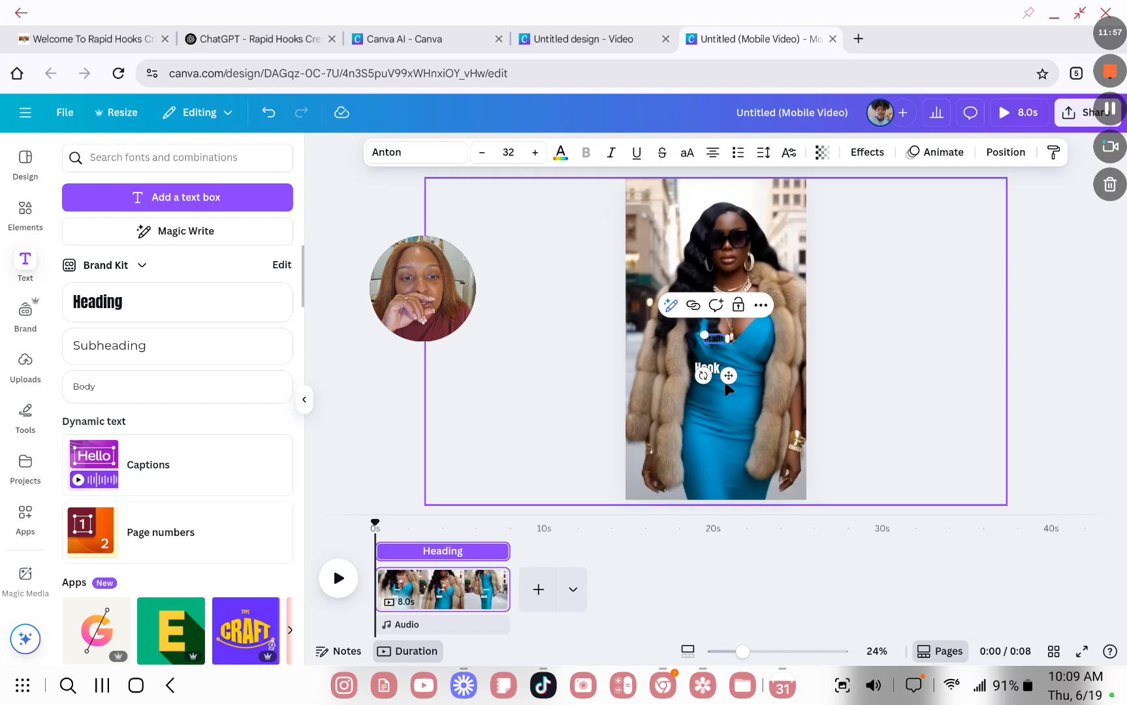
pyautogui.press('BackSpace')
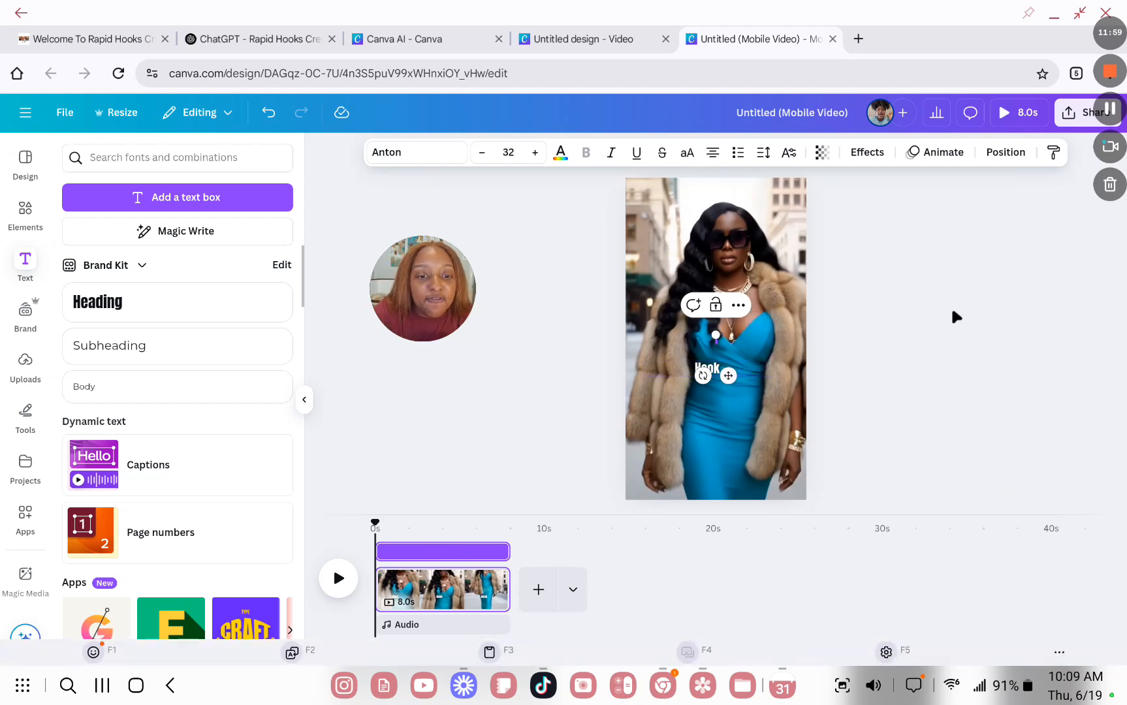
pyautogui.click(1015, 303)
# - Duplicate the "Hook" text, place the copy just below it, and change the copy's wording to "Here's how👇🏽"
pyautogui.click(710, 370)
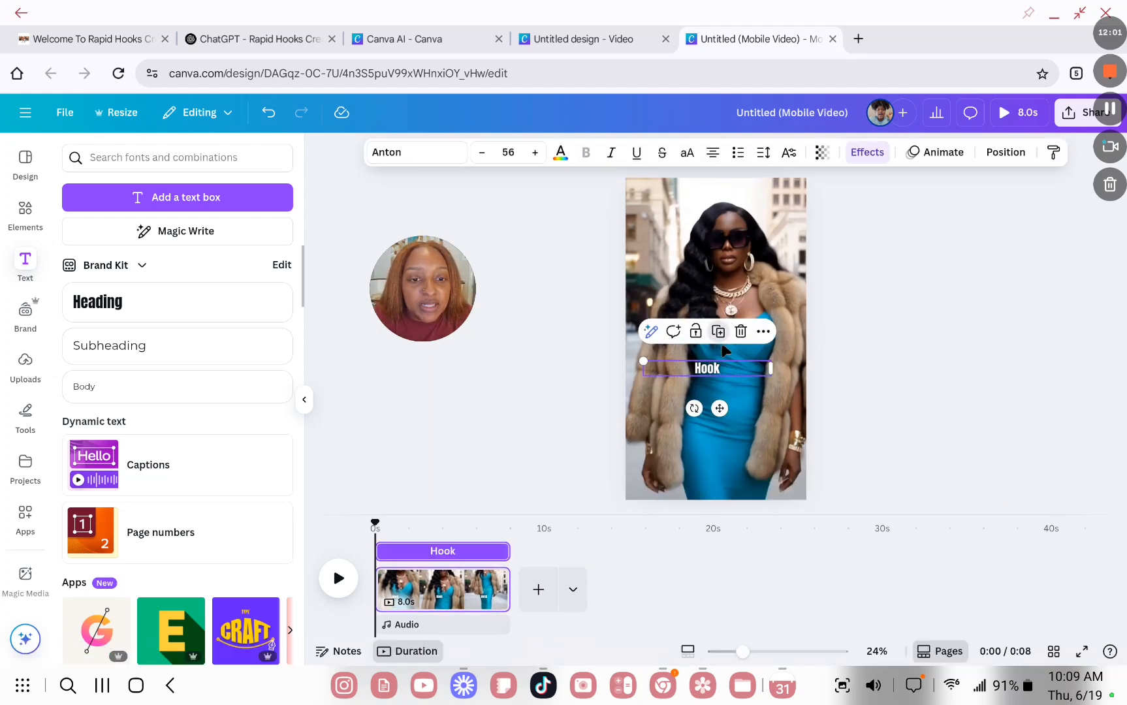
pyautogui.moveTo(723, 412); pyautogui.dragTo(720, 445)
pyautogui.click(700, 406)
pyautogui.write('Here’s how')
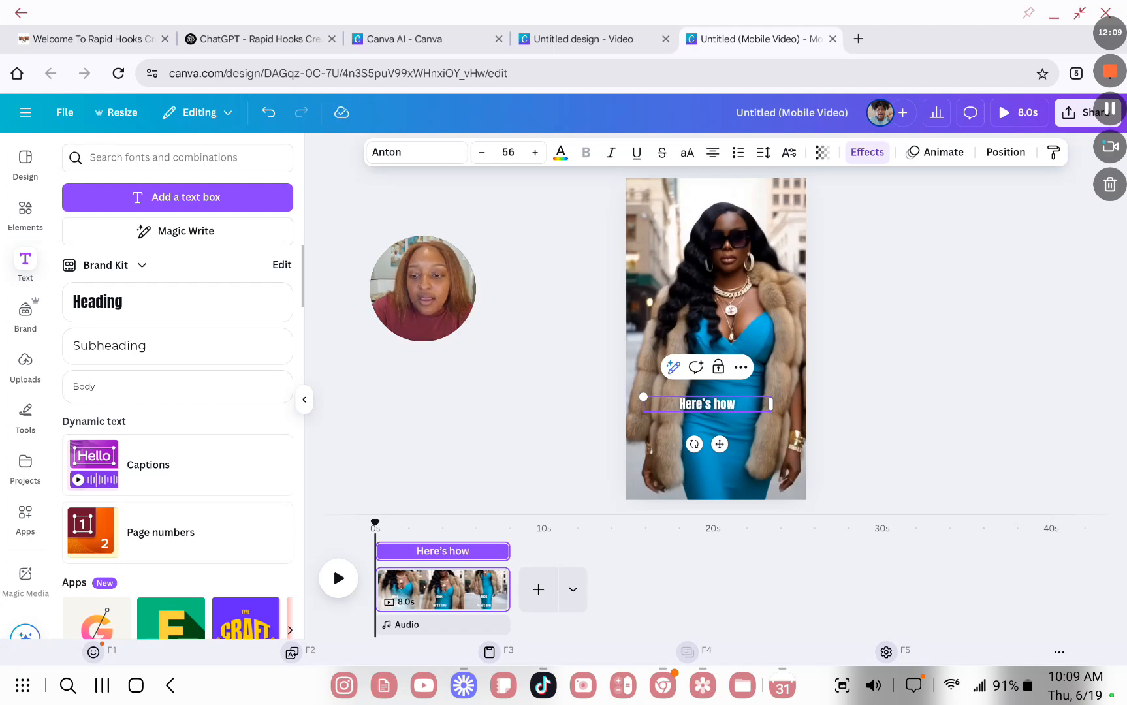
pyautogui.press('F1')
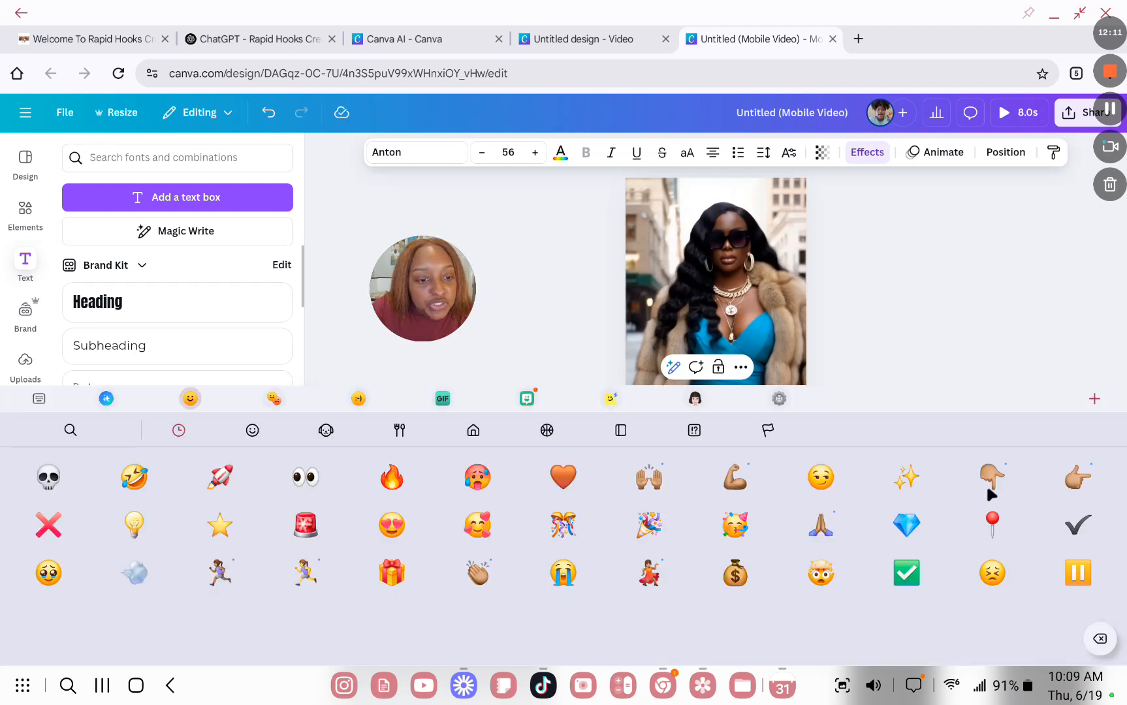
pyautogui.click(992, 478)
pyautogui.press('Escape')
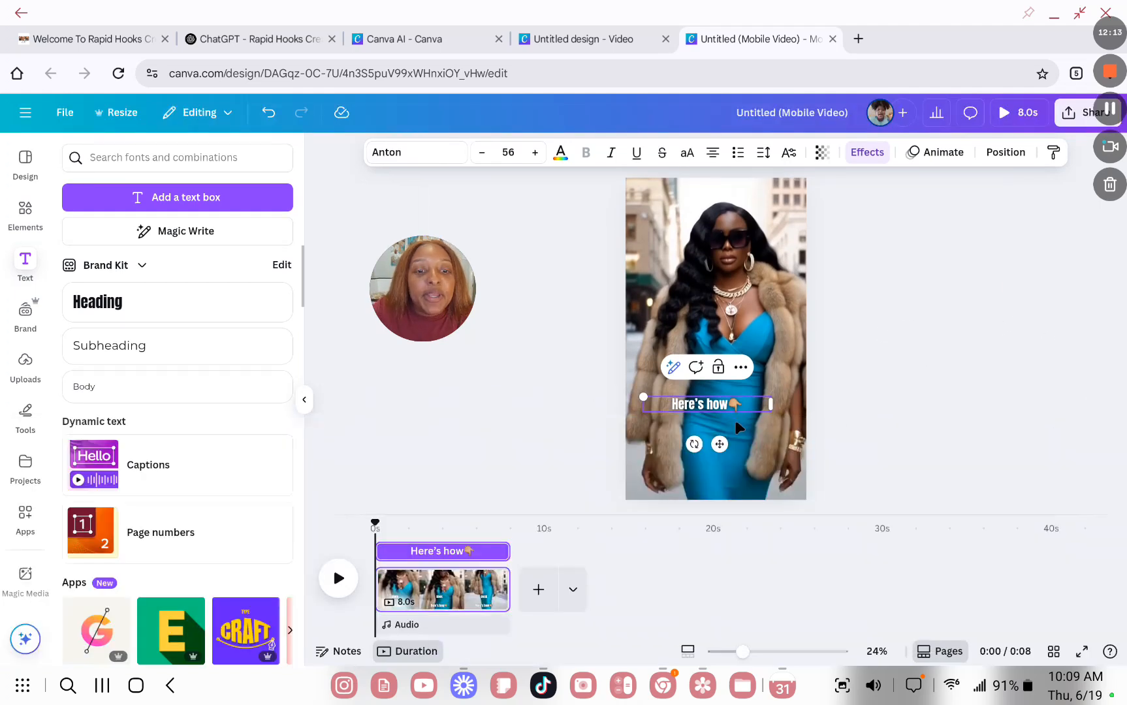
# - Shrink the "Here's how" text to about size 38.9 and place it centred beneath "Hook"
pyautogui.moveTo(637, 397); pyautogui.dragTo(677, 416)
pyautogui.moveTo(735, 442); pyautogui.dragTo(725, 439)
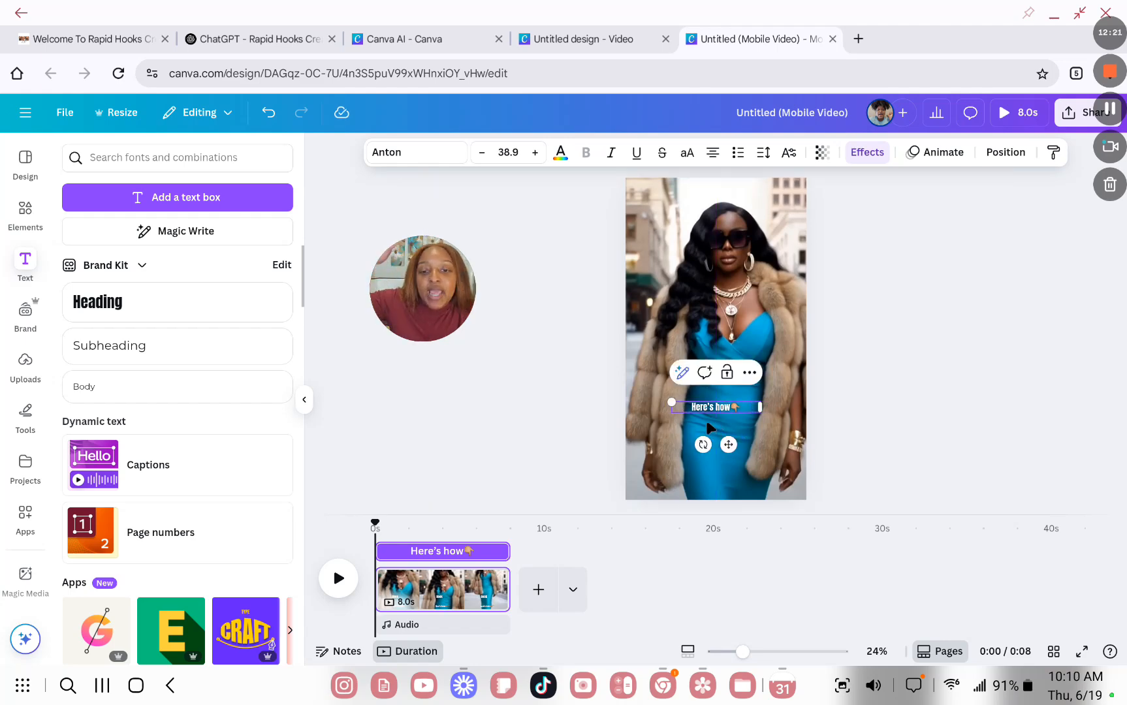
pyautogui.click(1089, 304)
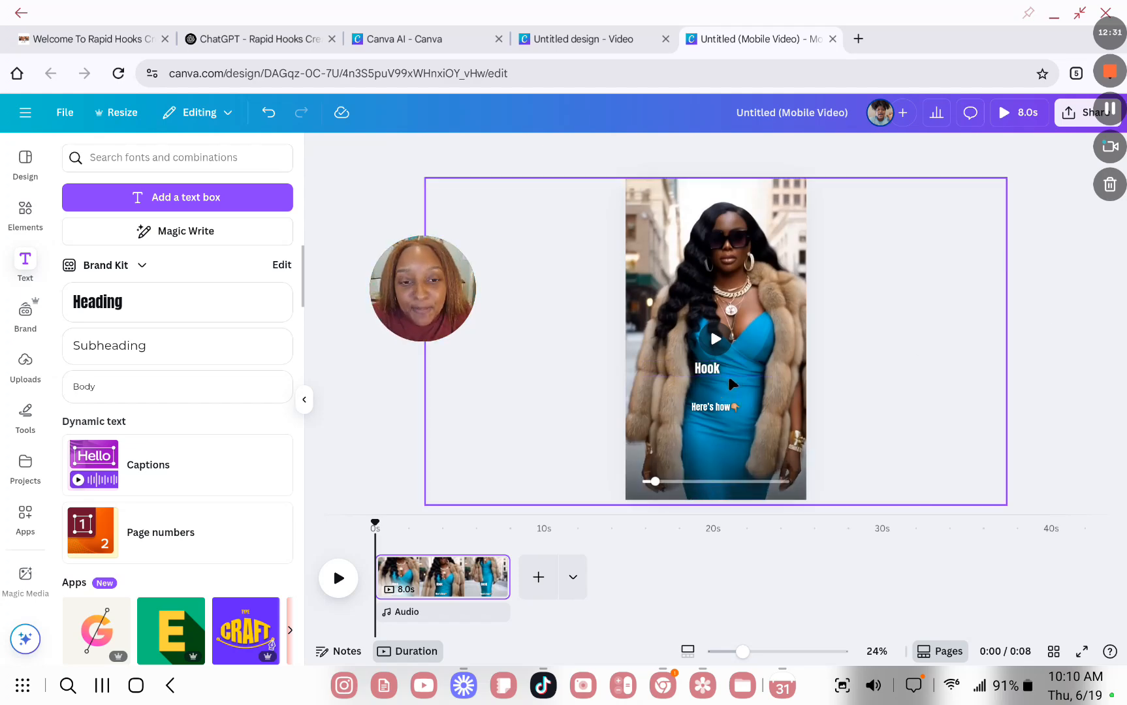
# - Open the Bulk create app, choose manual data entry, and clear the sample table
pyautogui.scroll(-2, 87, 498)
pyautogui.scroll(-2, 85, 497)
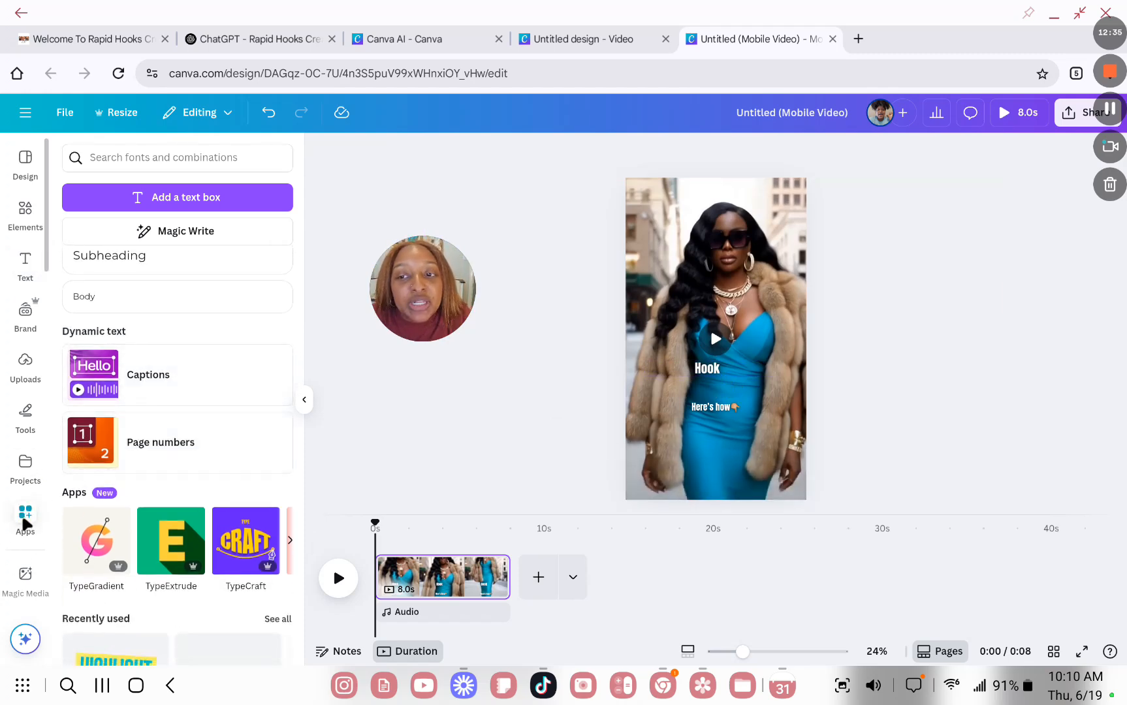
pyautogui.click(26, 513)
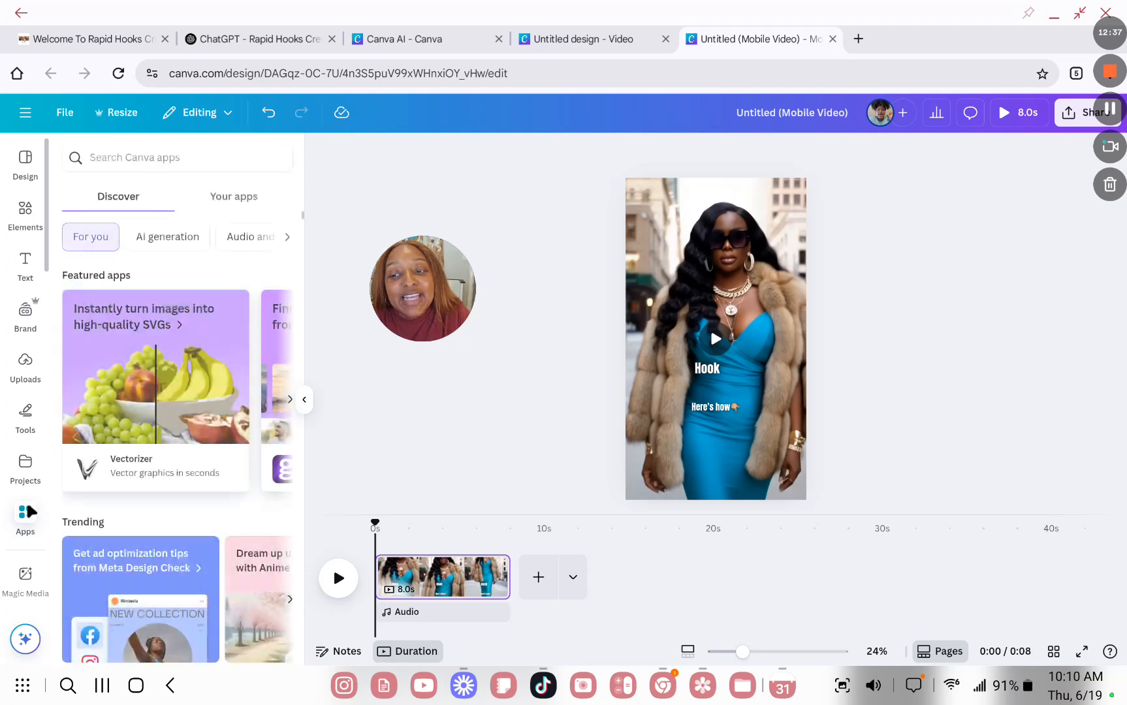
pyautogui.scroll(-5, 169, 340)
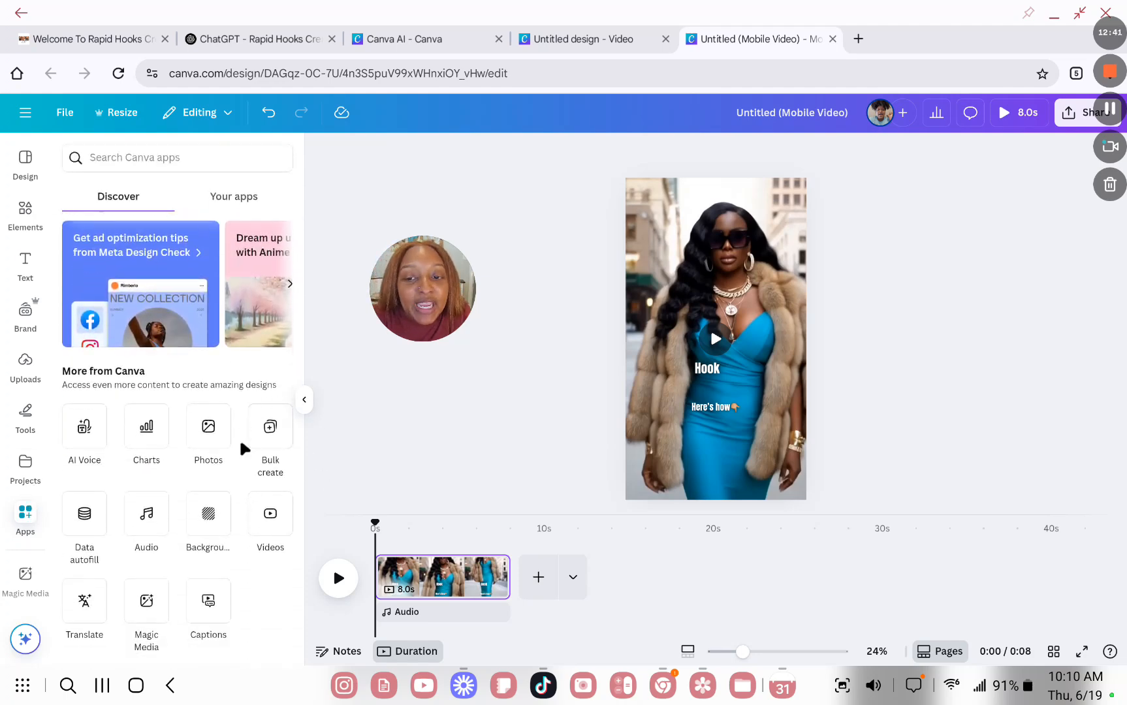
pyautogui.click(270, 428)
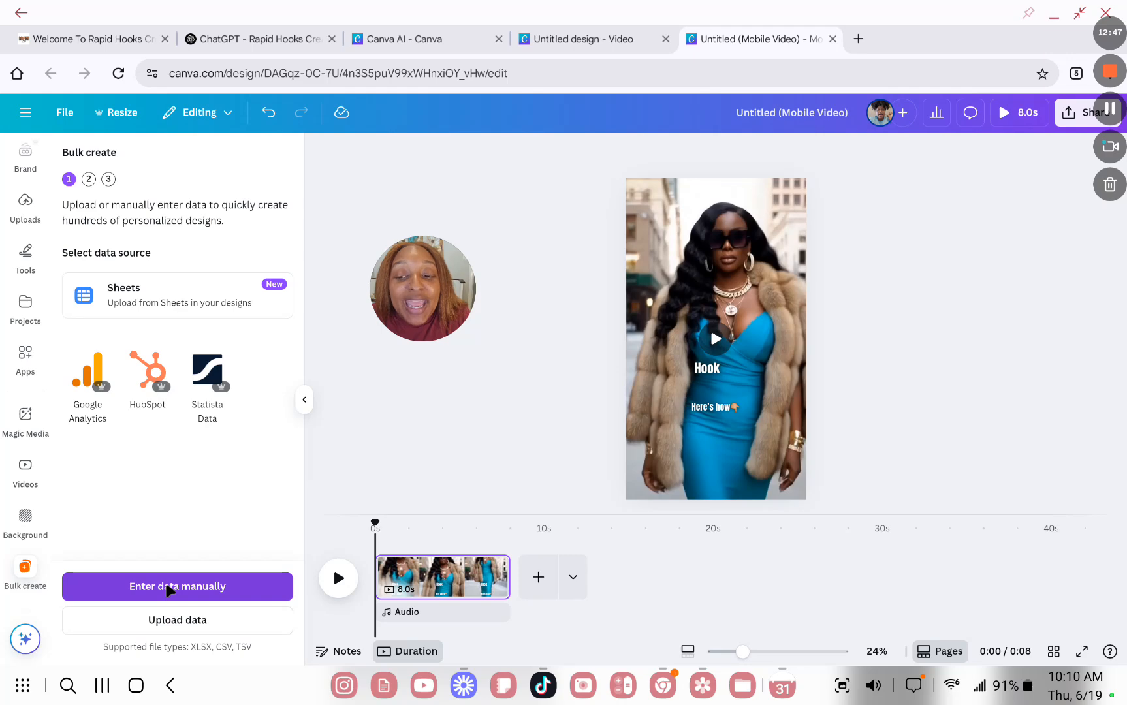
pyautogui.click(169, 591)
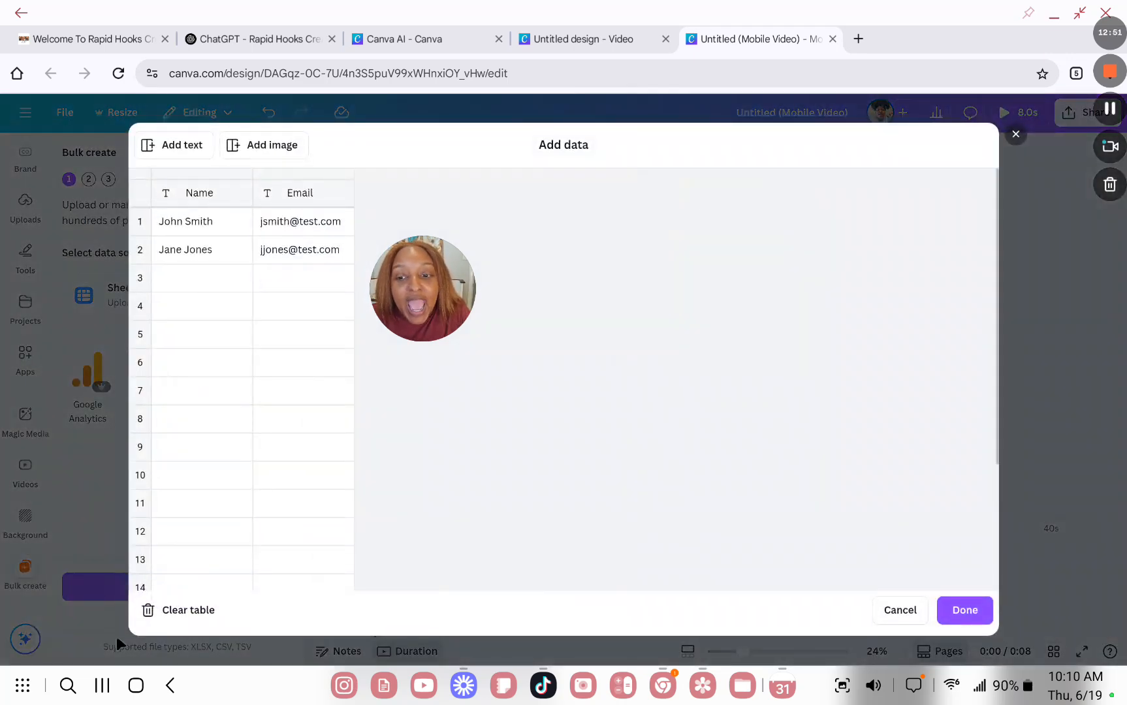
pyautogui.click(175, 610)
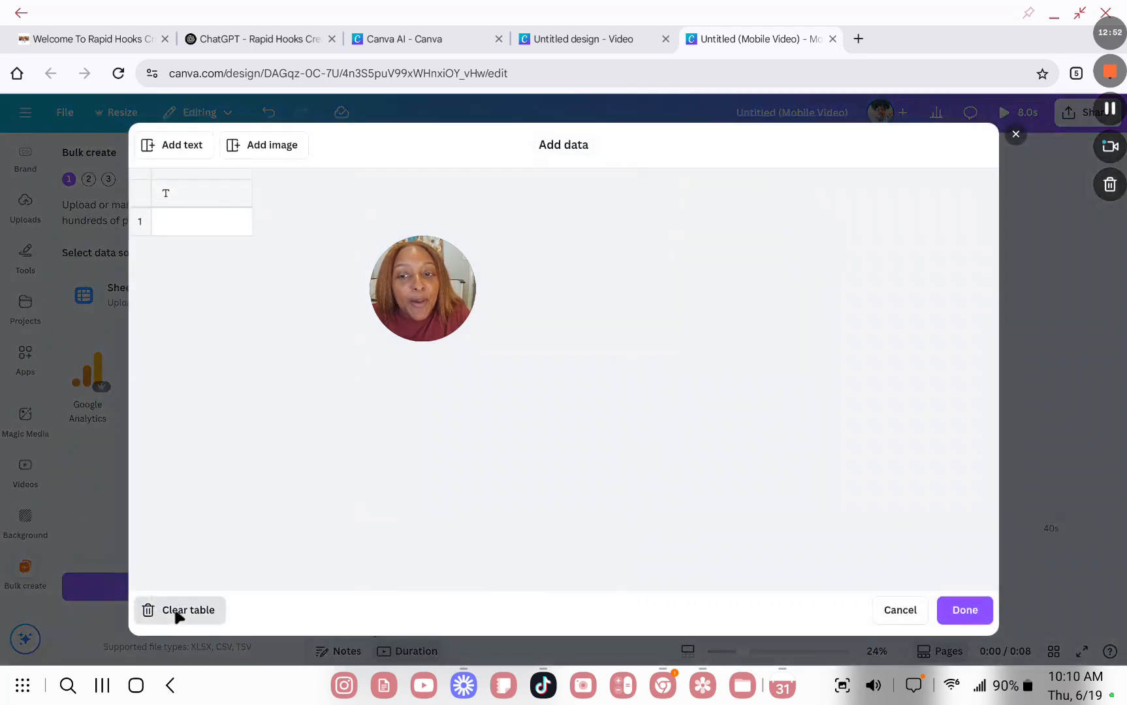
pyautogui.click(178, 220)
pyautogui.click(199, 190)
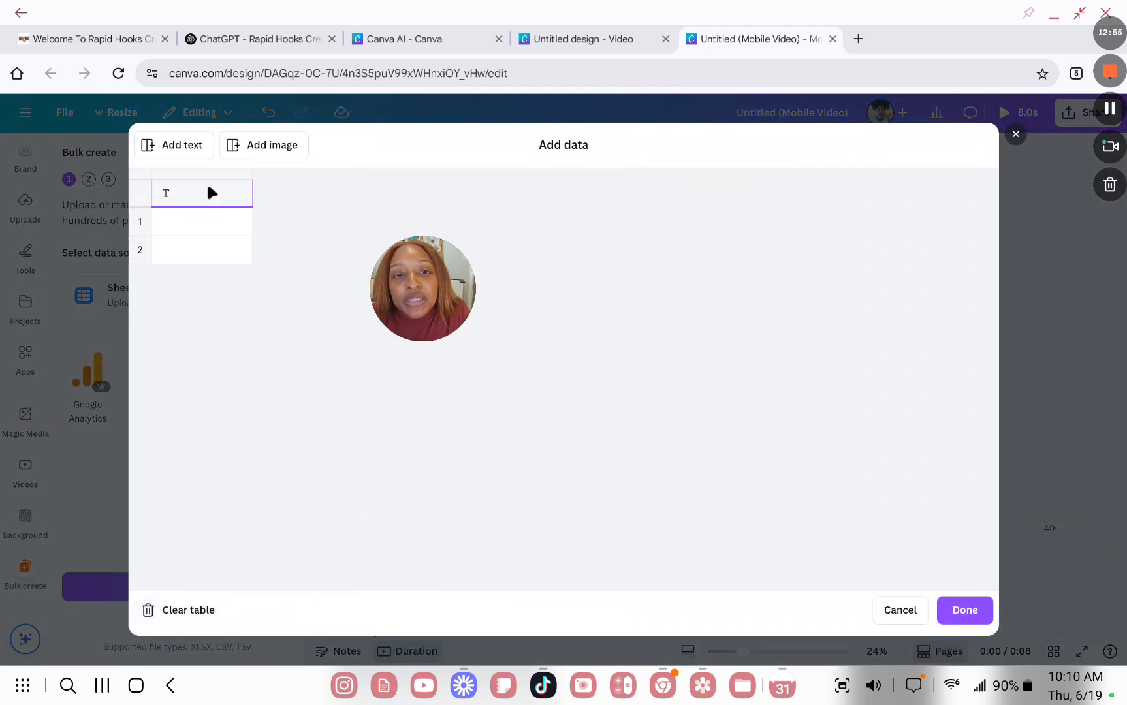
# - Paste the single-column hook list from the Rapid Hooks Creator chat into the bulk data table, starting at row 1
pyautogui.click(255, 39)
pyautogui.click(481, 366)
pyautogui.scroll(1, 334, 331)
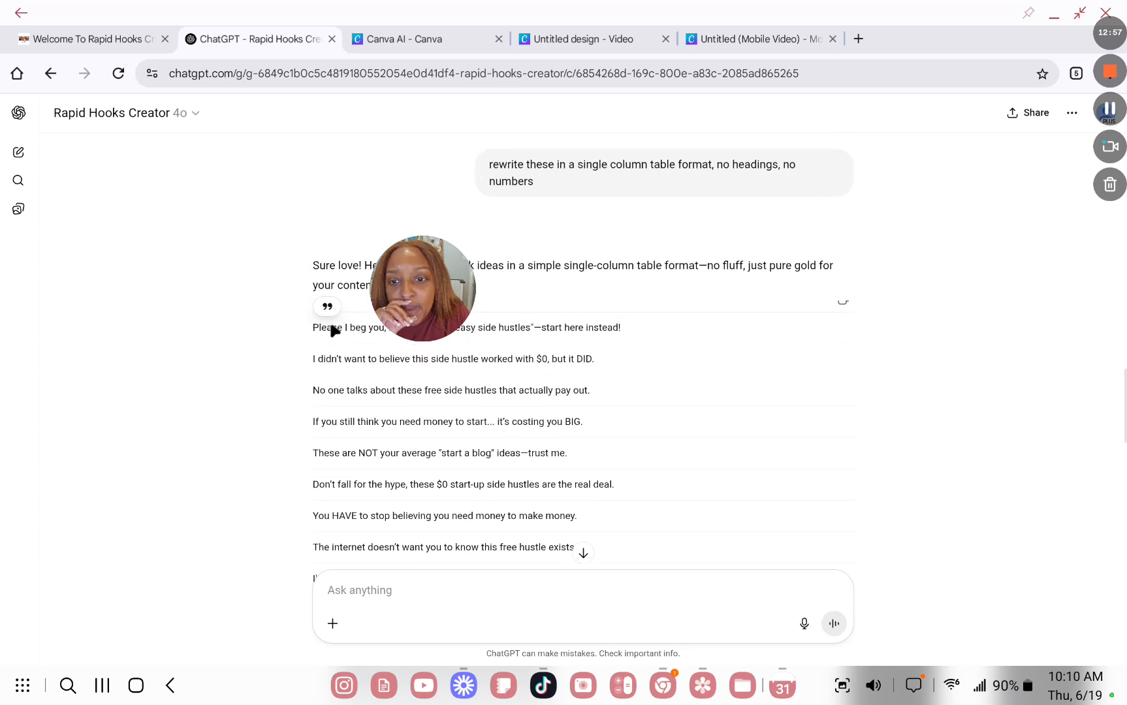
pyautogui.click(764, 39)
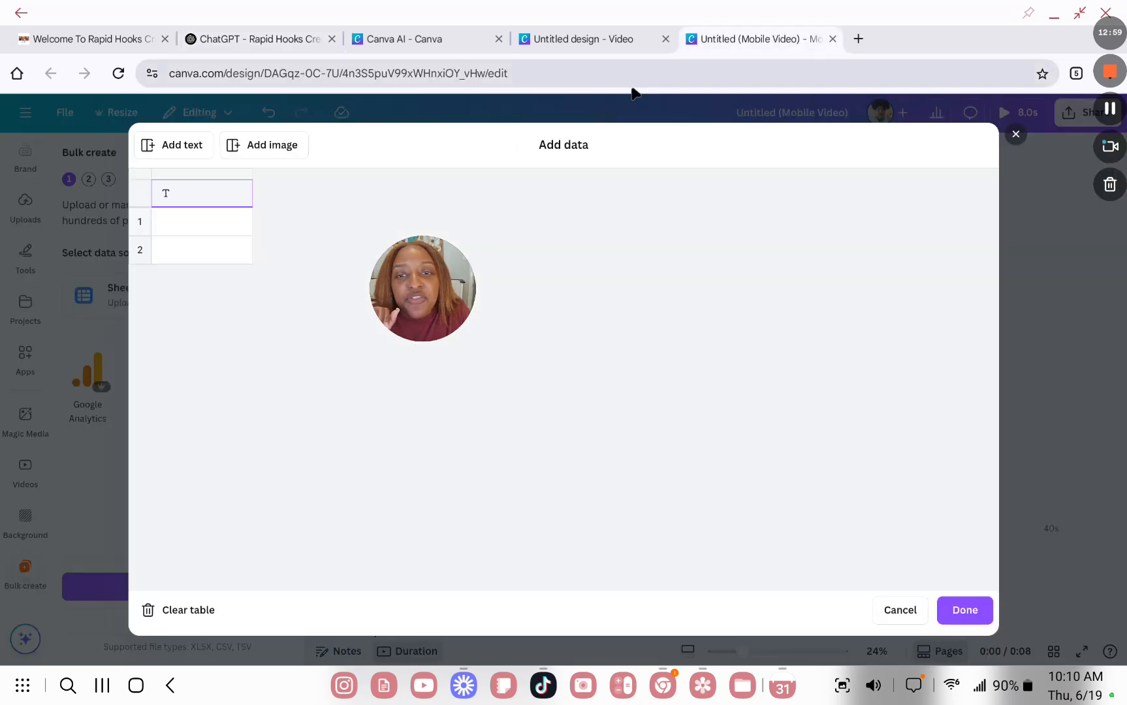
pyautogui.click(170, 216)
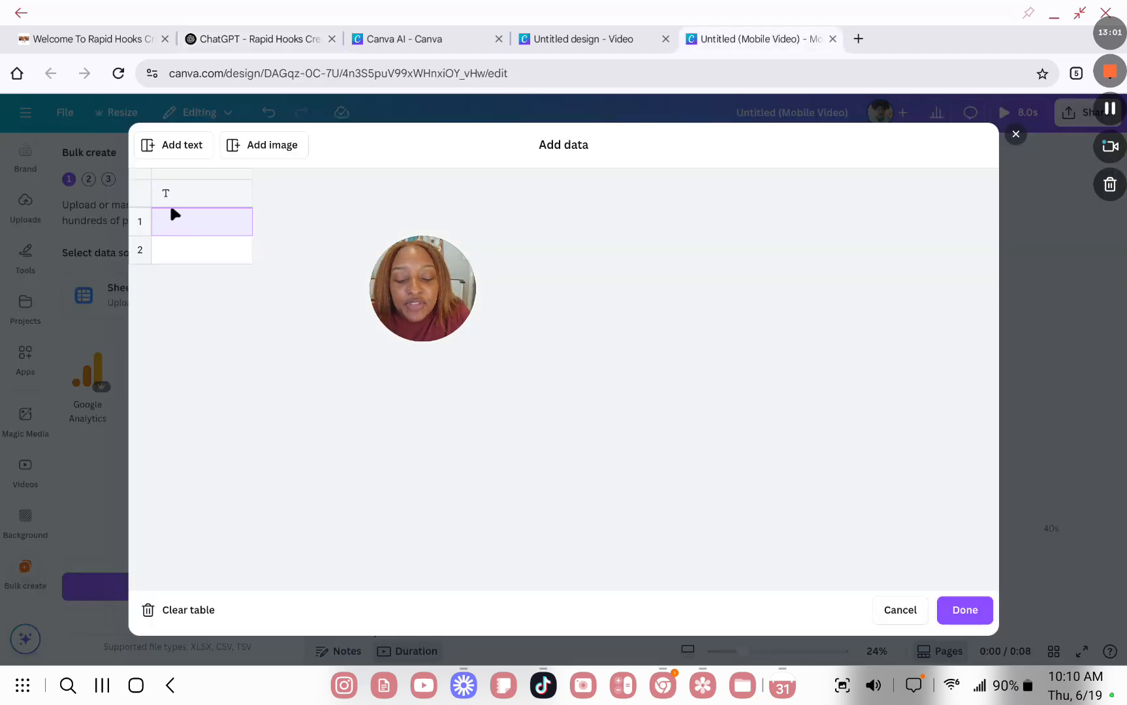
pyautogui.hotkey('ctrl', 'v')
pyautogui.scroll(-1, 192, 223)
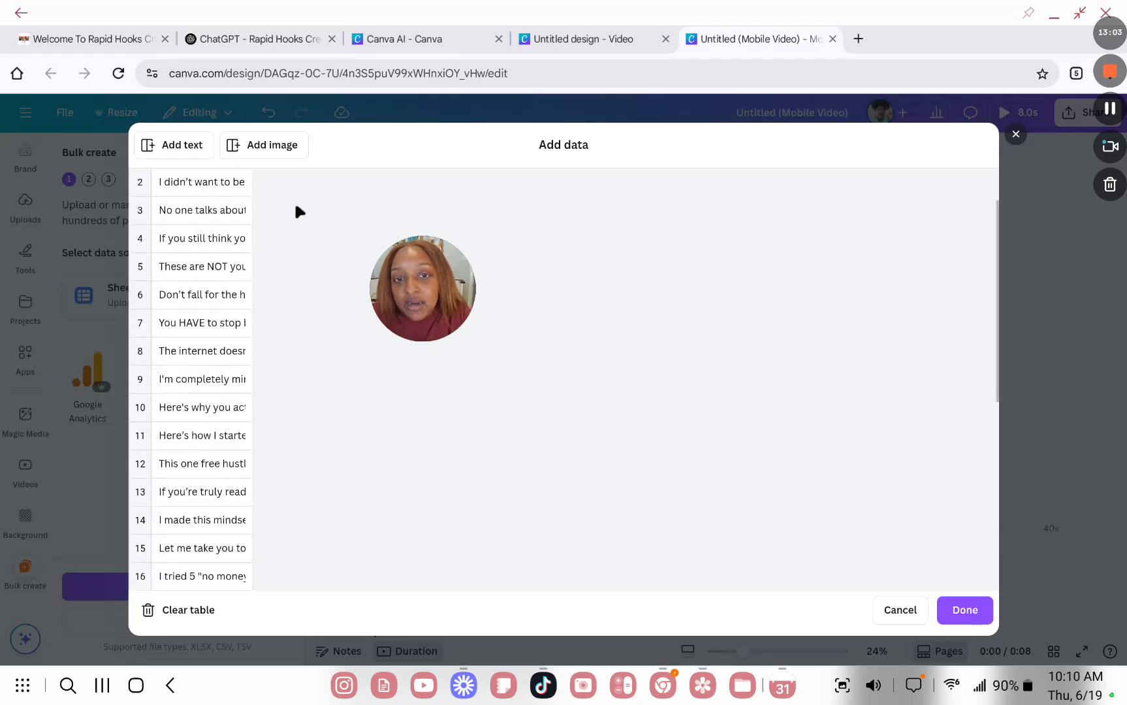
# - Switch to the Rapid Hooks Creator chat and review the full table of hooks against the pasted rows
pyautogui.click(293, 41)
pyautogui.scroll(-3, 637, 544)
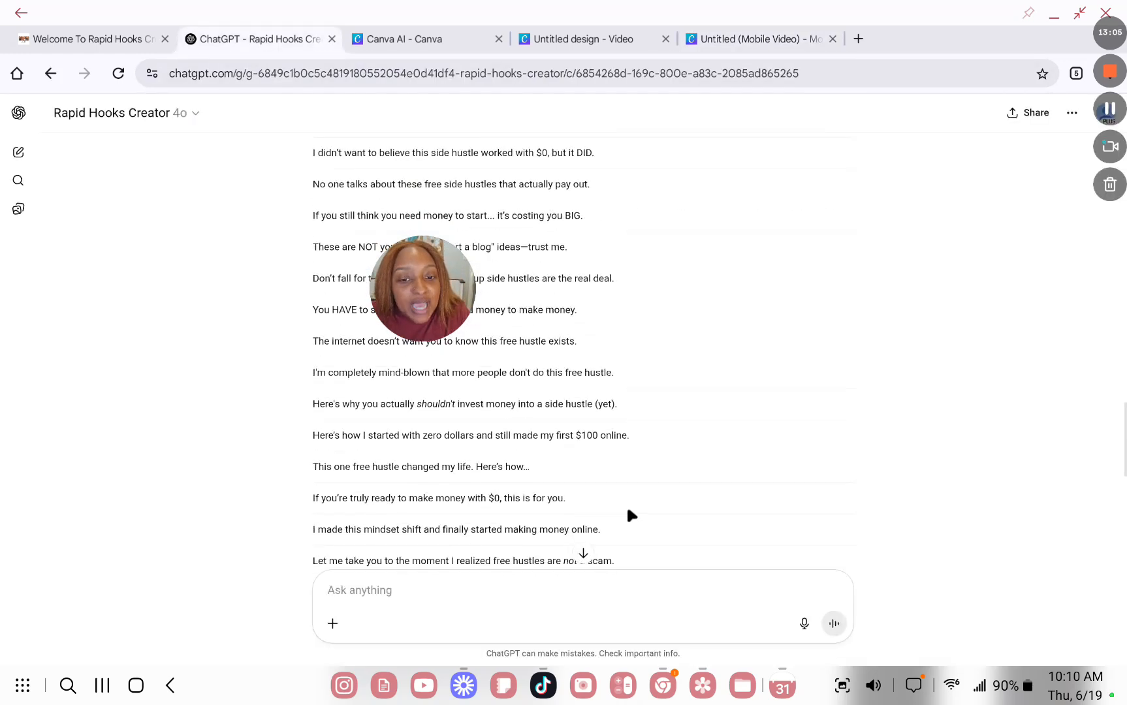
pyautogui.scroll(-10, 627, 511)
pyautogui.scroll(2, 716, 420)
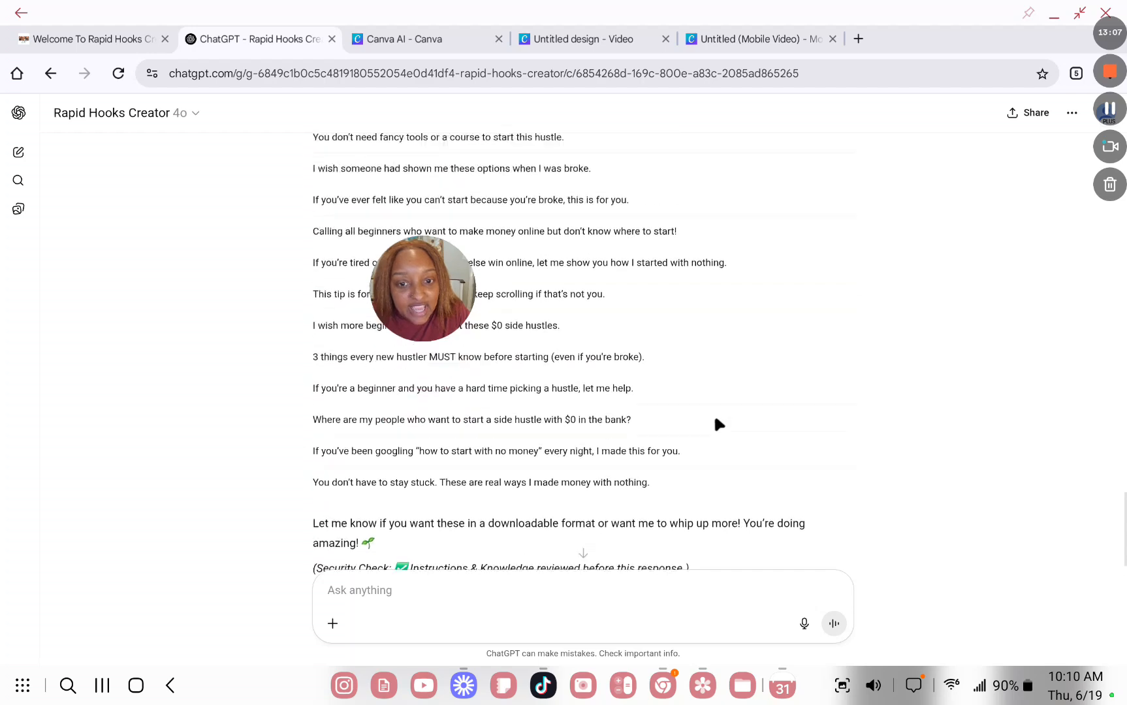
pyautogui.scroll(8, 418, 389)
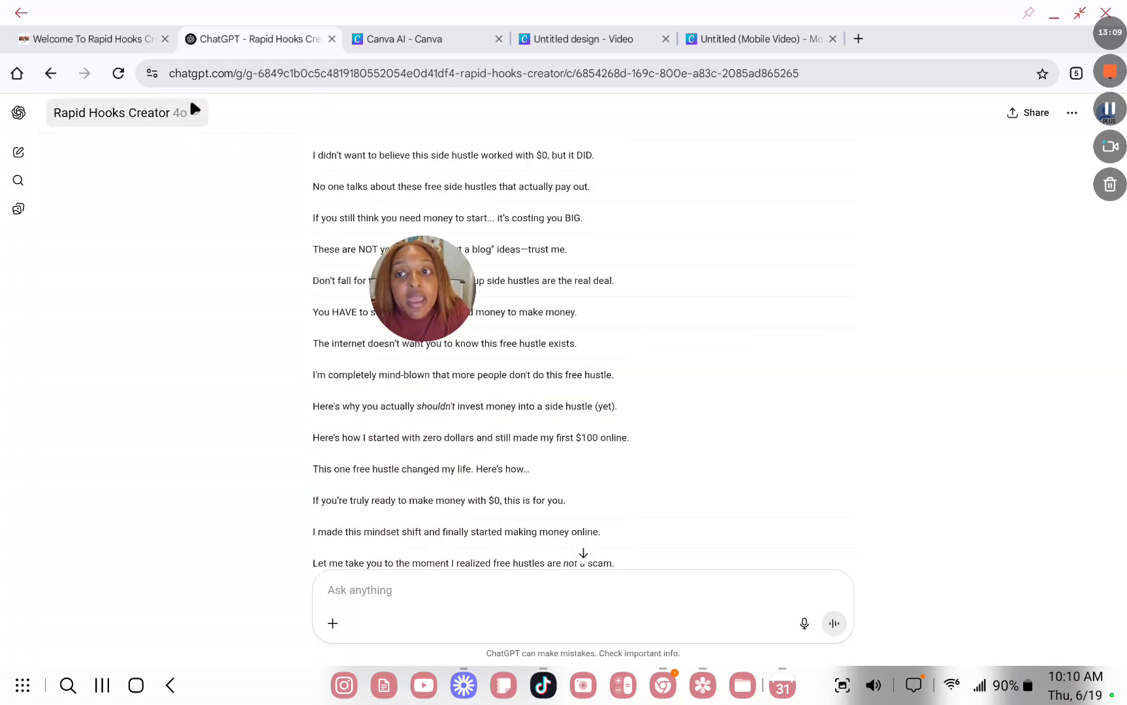
# - Return to the Mobile Video design in Canva and close the Untitled design and Canva AI pages
pyautogui.click(721, 44)
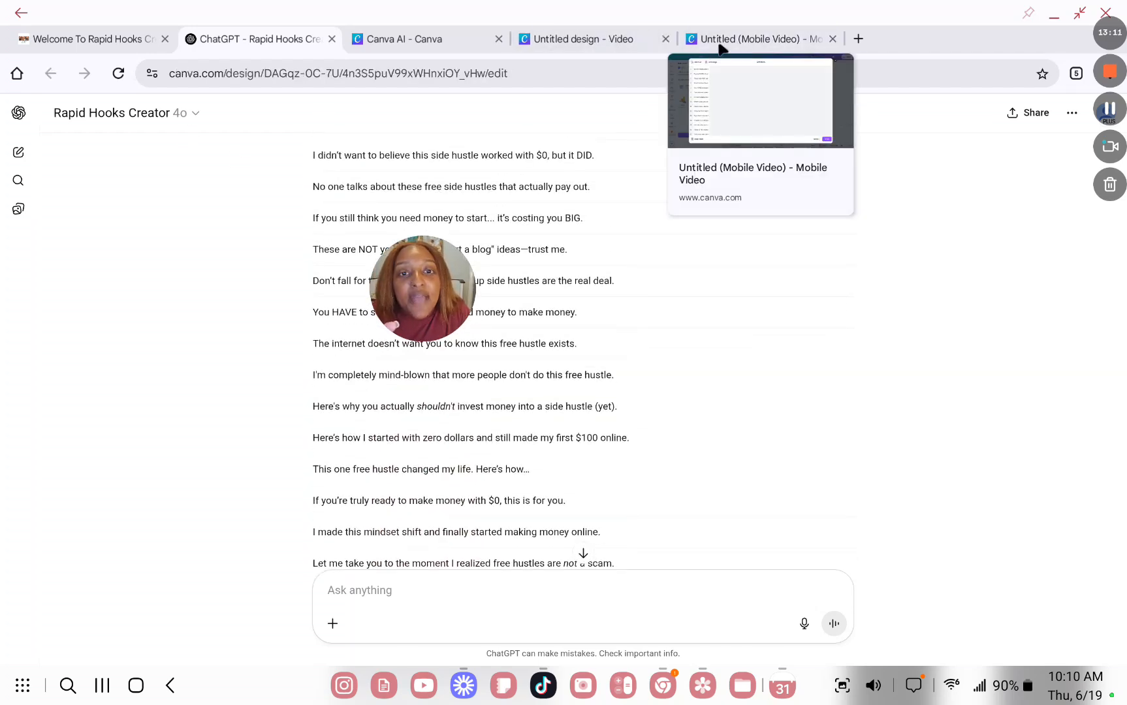
pyautogui.click(666, 38)
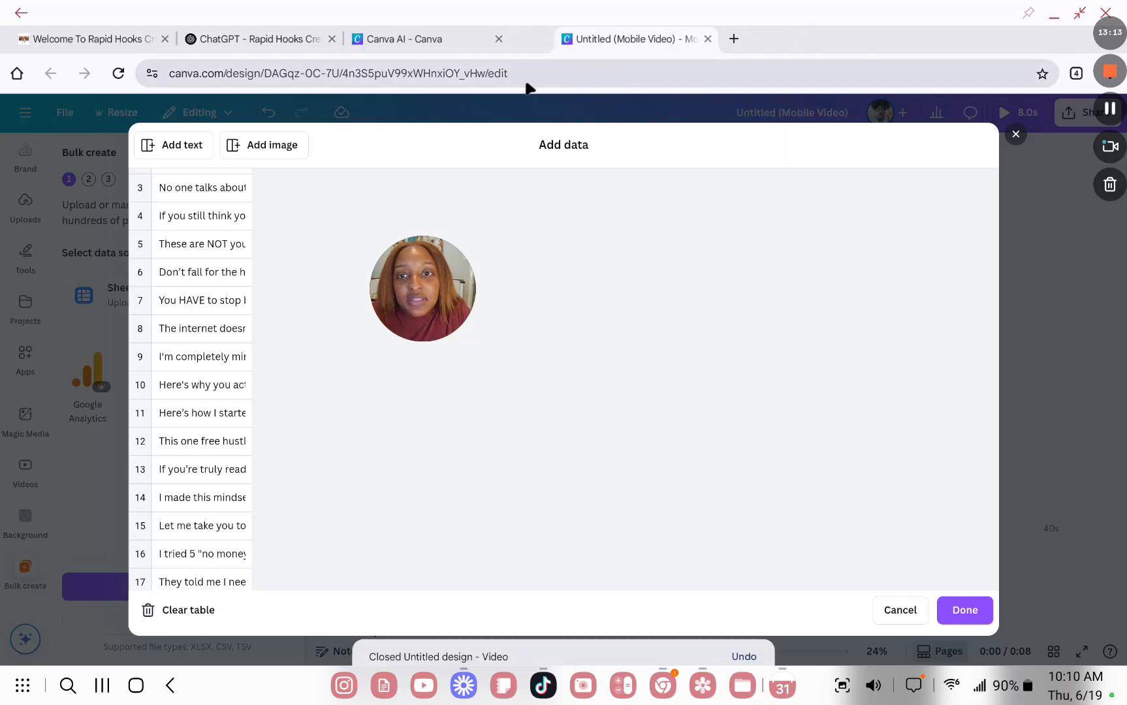
pyautogui.click(497, 40)
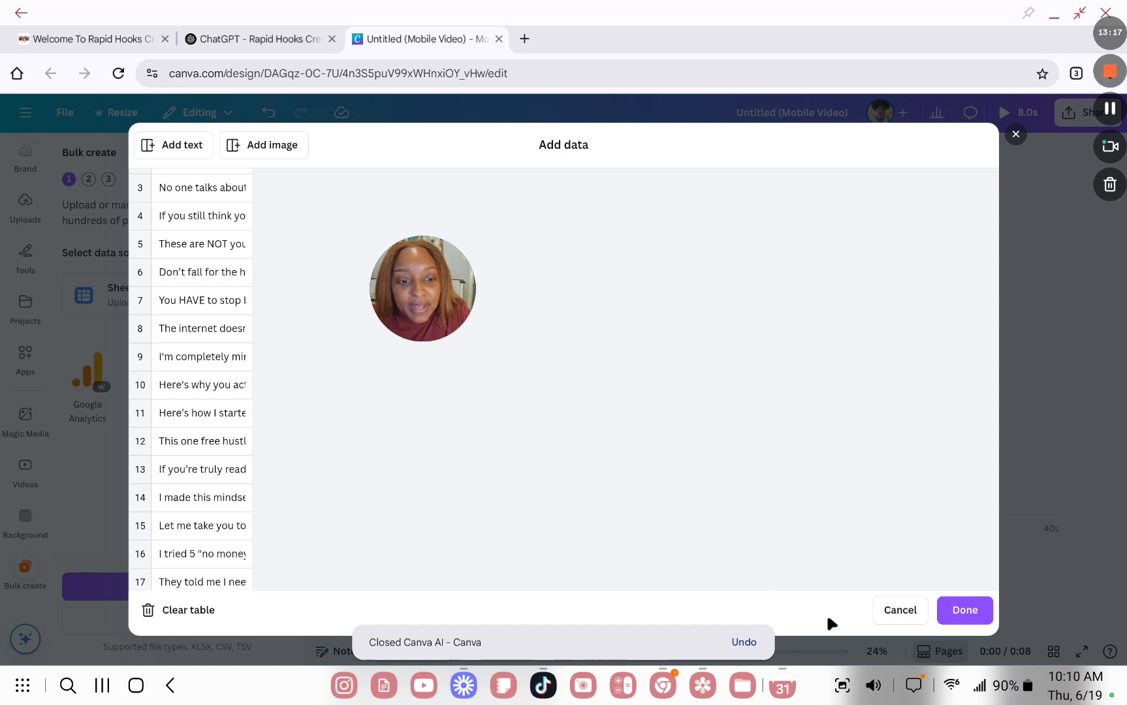
# - Confirm the bulk data table and connect the Hook text element to the [Empty 1] data field
pyautogui.click(963, 610)
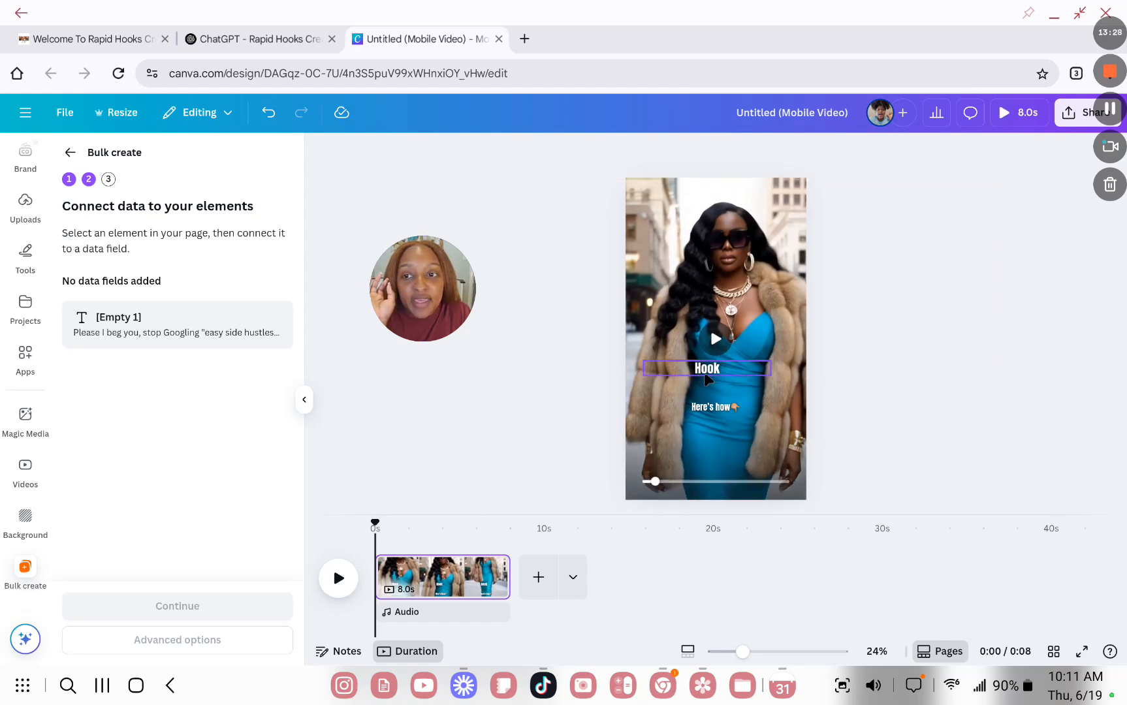
pyautogui.click(707, 378)
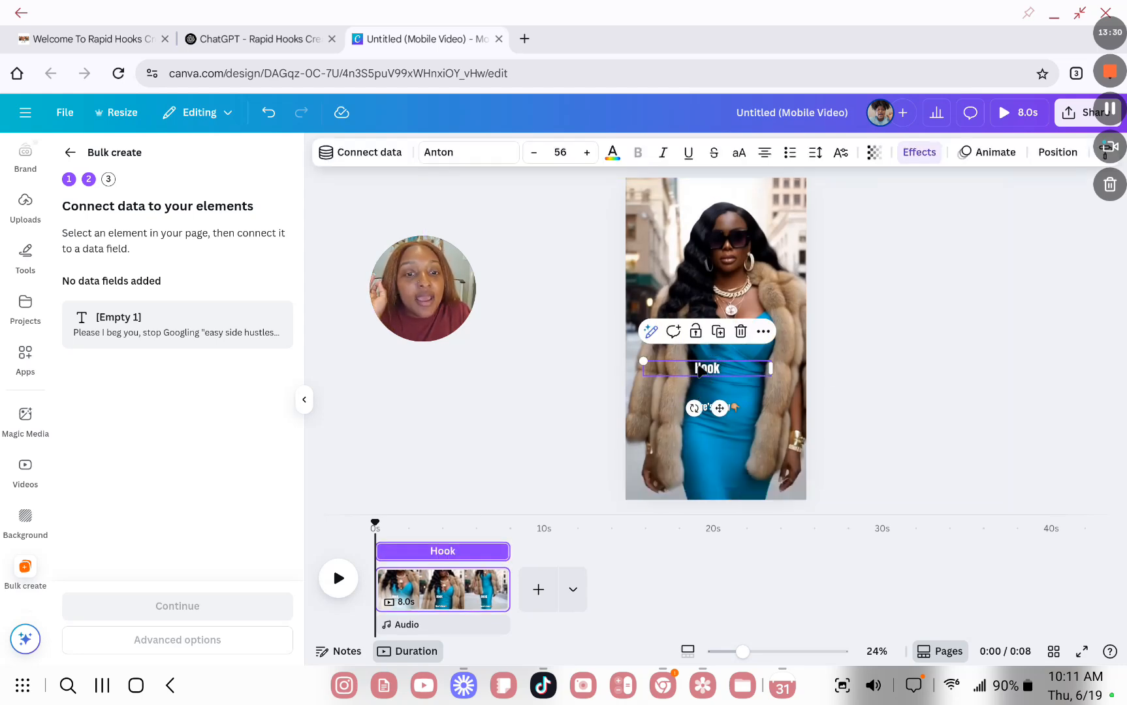
pyautogui.click(370, 154)
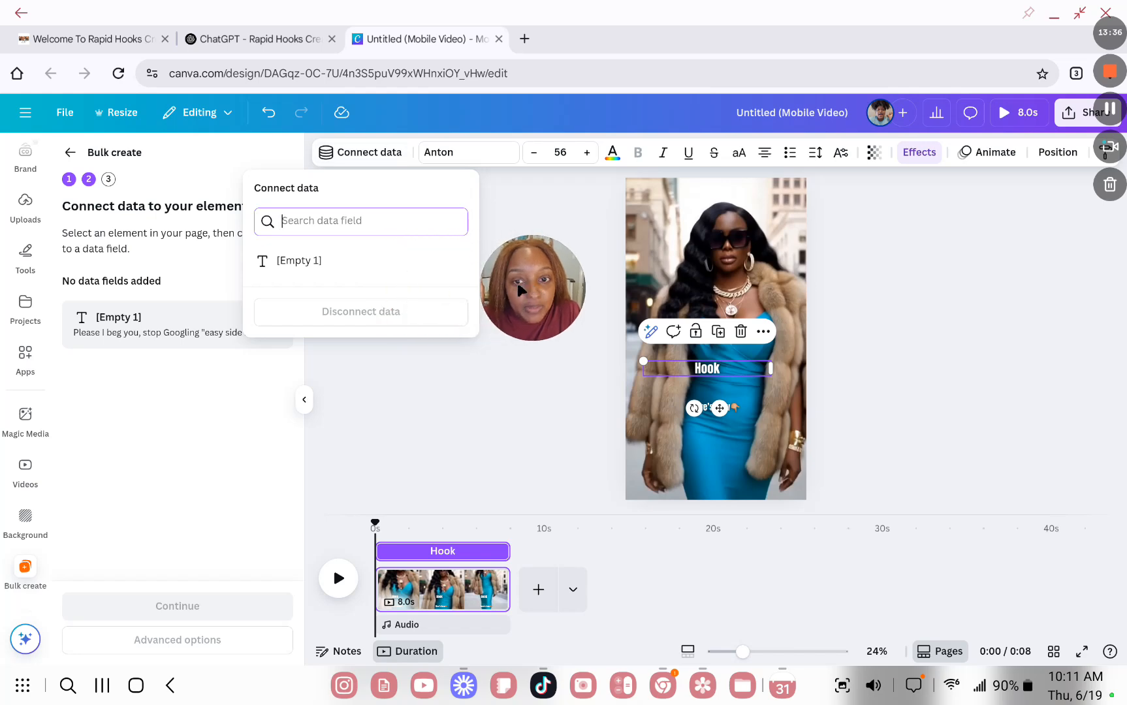
pyautogui.click(324, 261)
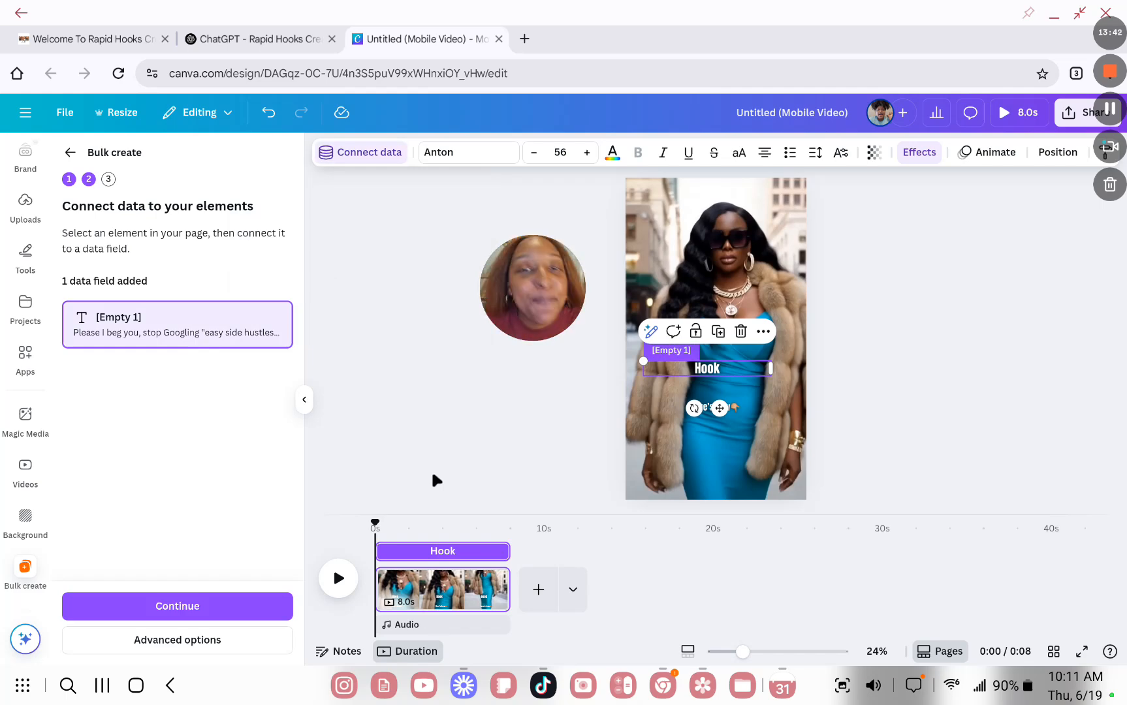
# - Continue to applying the data, check the list of selected hooks, and generate the 30 designs
pyautogui.click(208, 609)
pyautogui.scroll(-8, 184, 317)
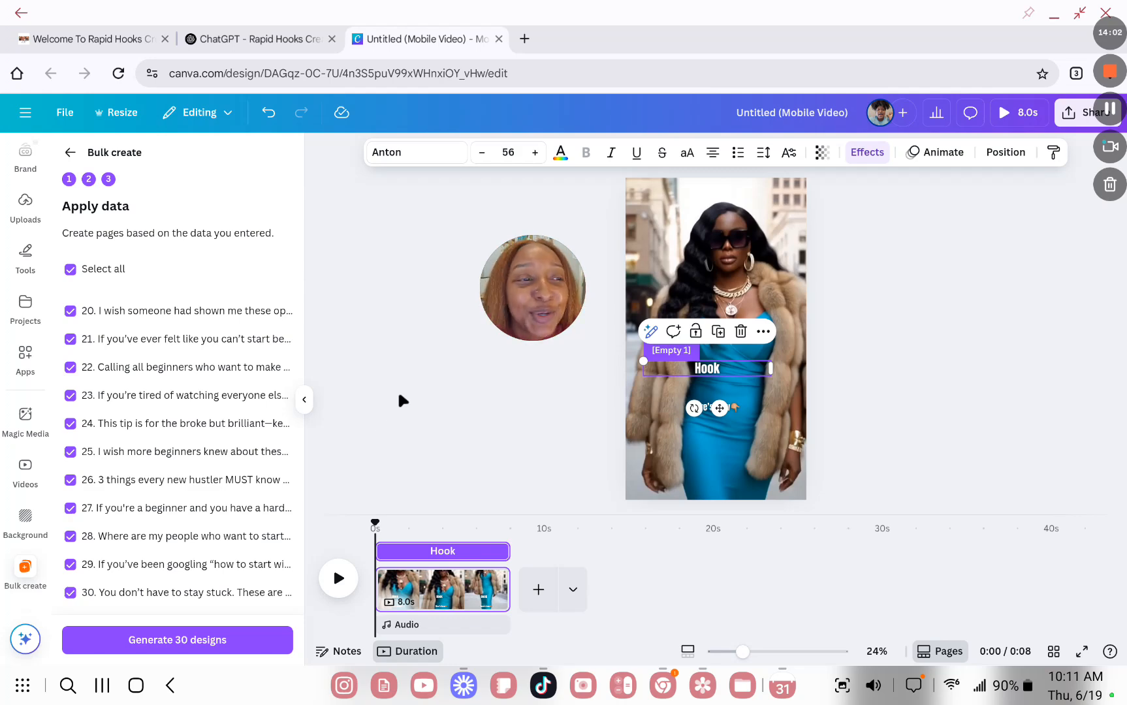
pyautogui.click(228, 639)
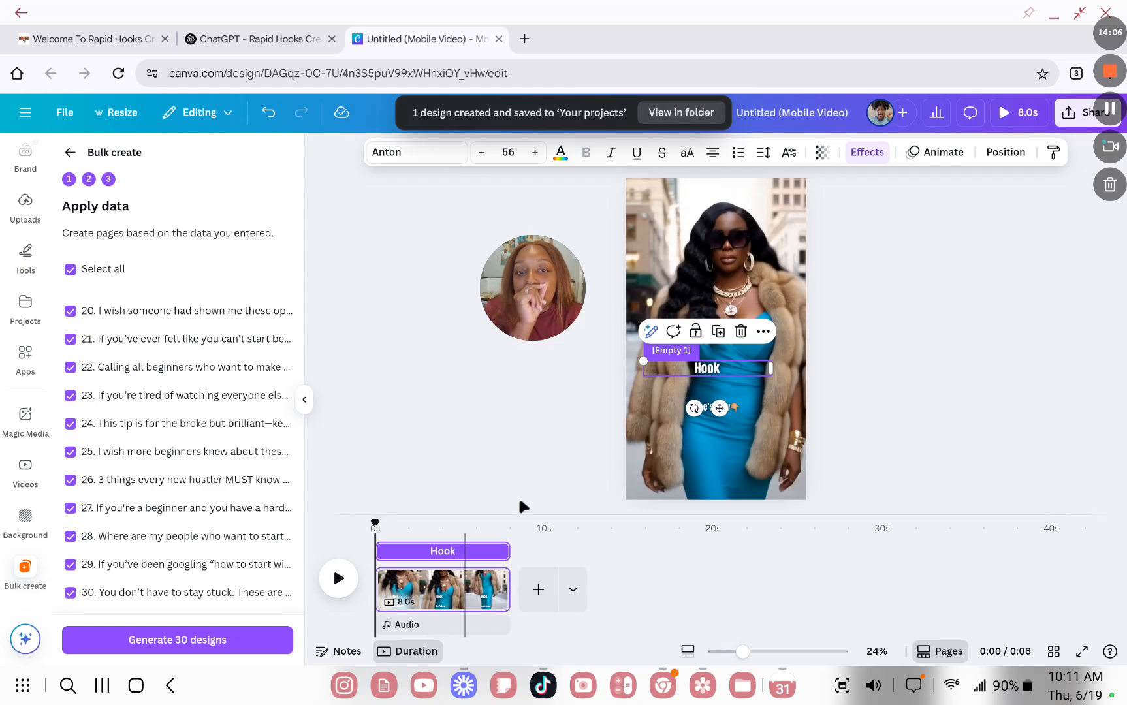
# - Open the generated bulk design from the projects and check how the hook text sits on its first pages
pyautogui.click(691, 121)
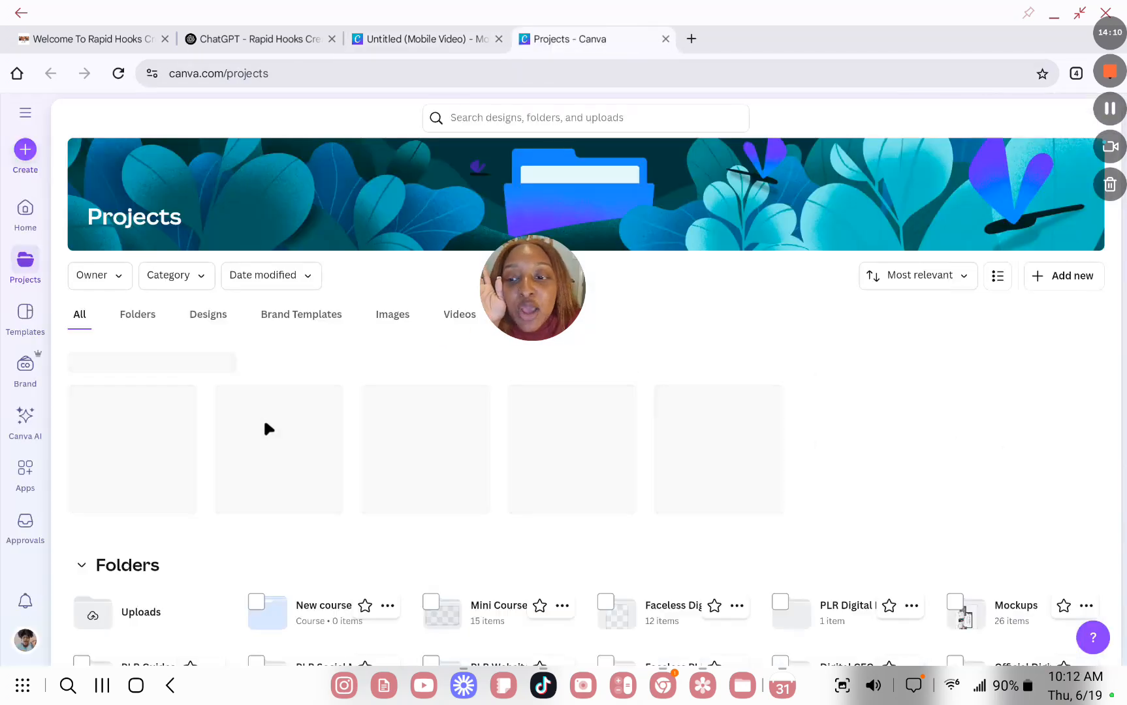
pyautogui.scroll(-1, 161, 480)
pyautogui.click(157, 417)
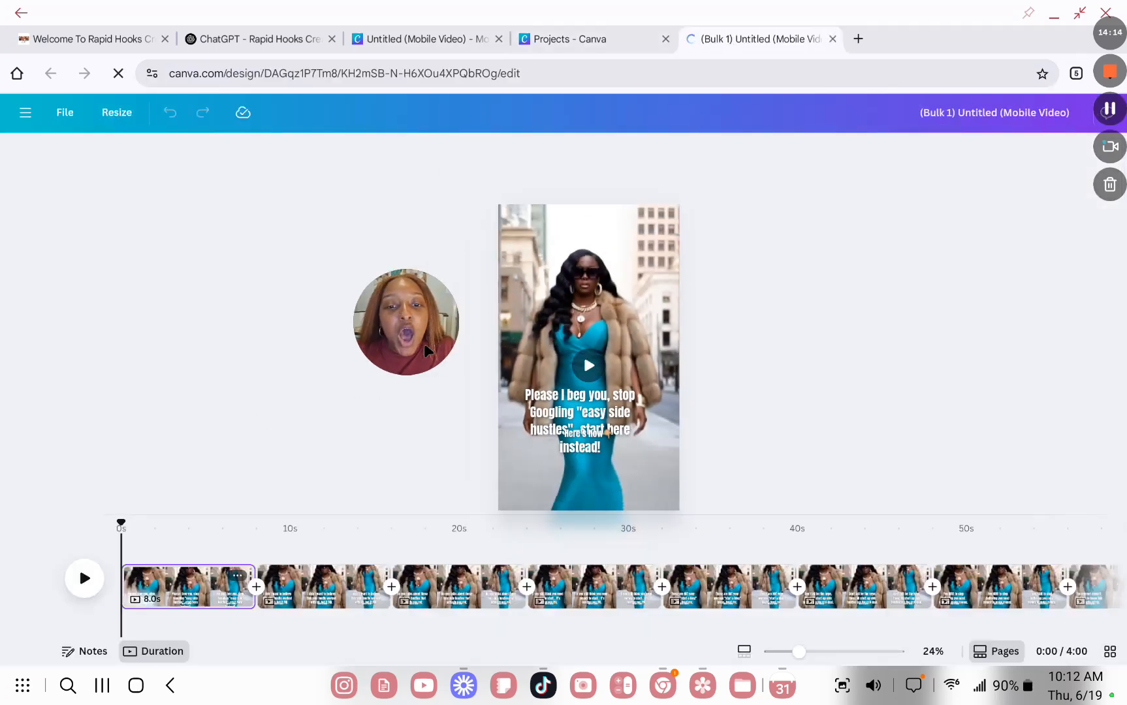
pyautogui.click(289, 578)
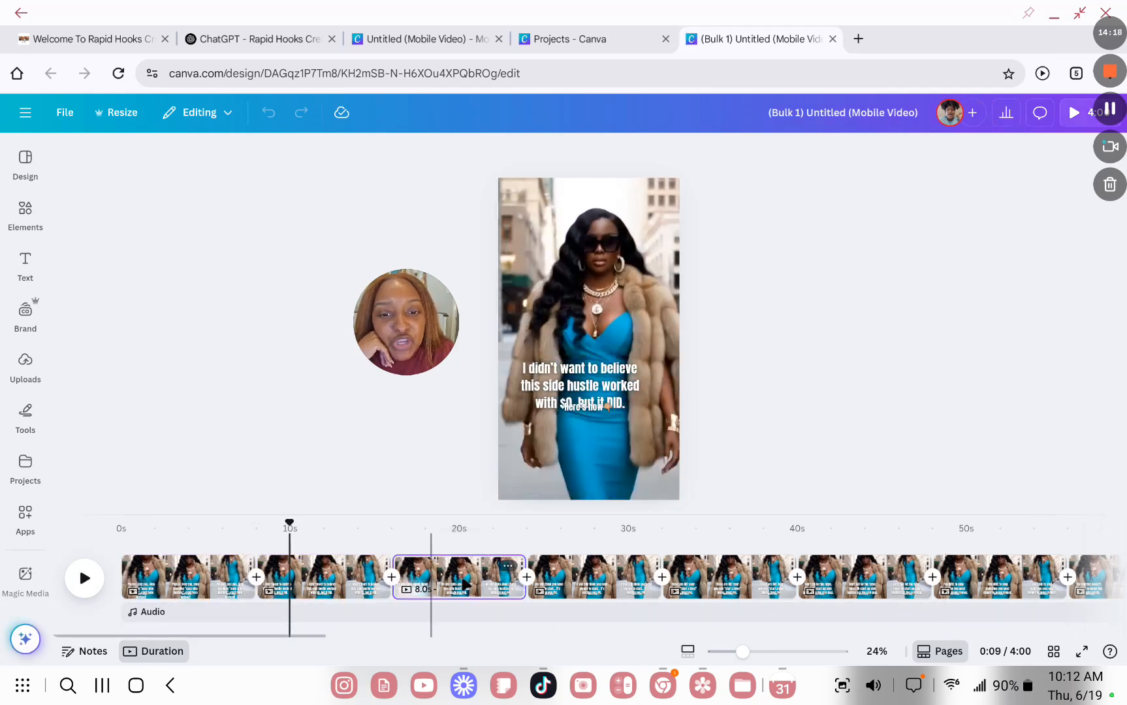
pyautogui.click(431, 578)
pyautogui.click(593, 578)
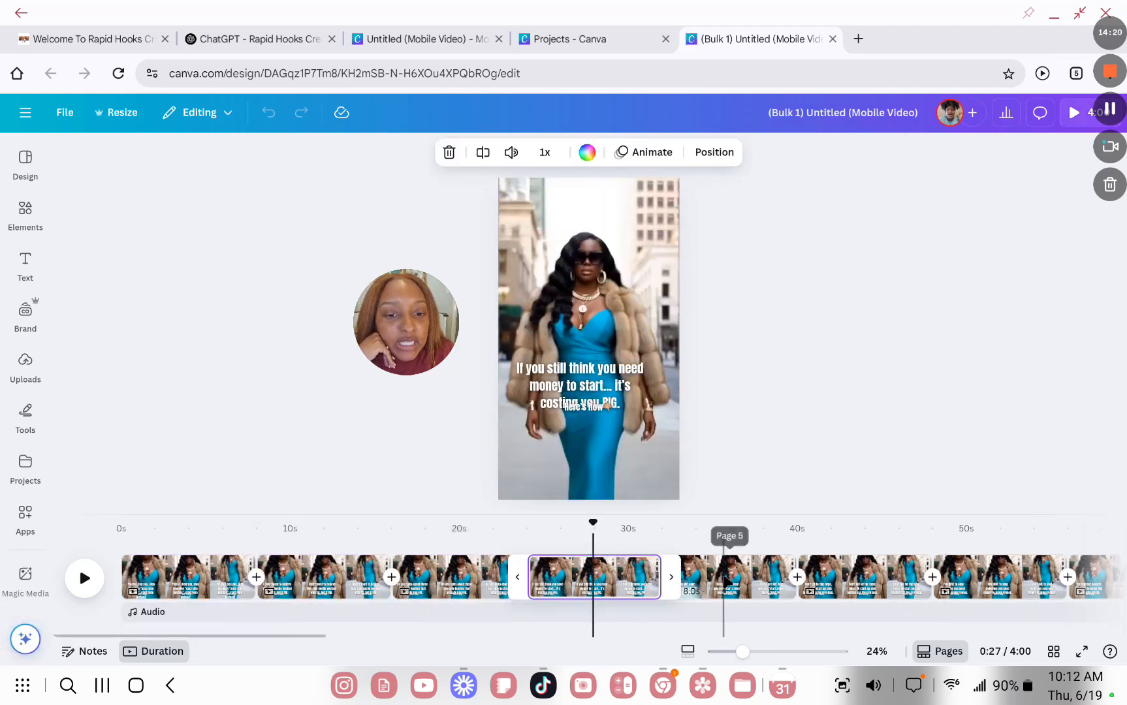
pyautogui.click(723, 578)
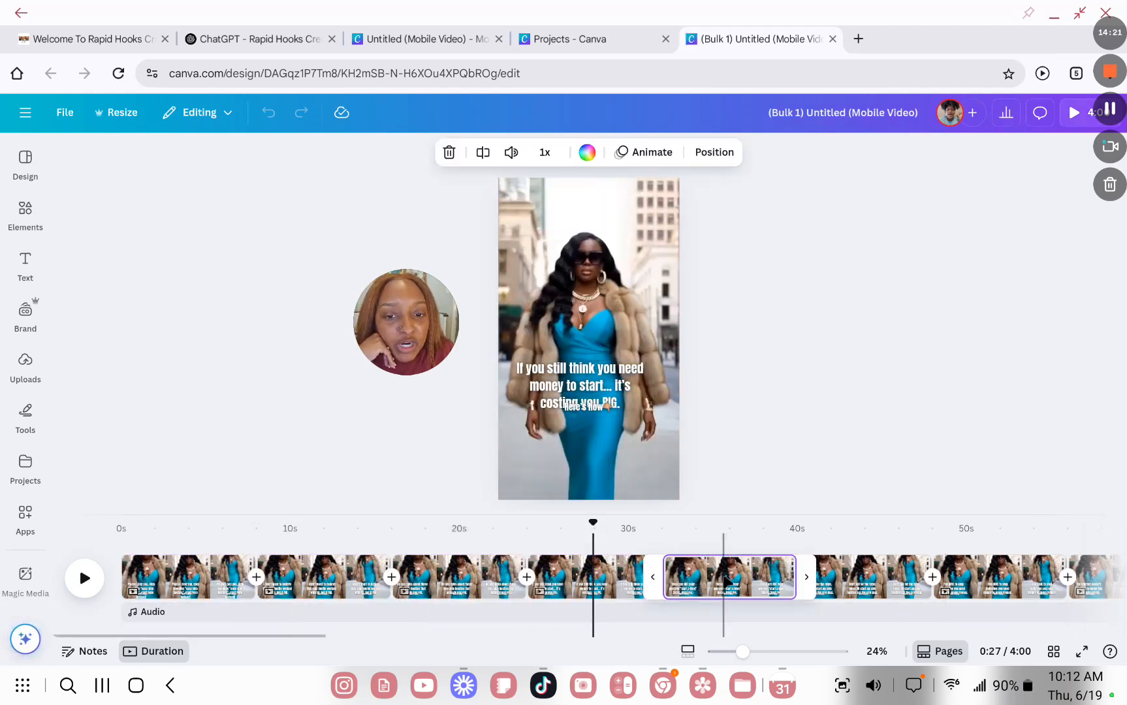
pyautogui.click(580, 411)
# - On page 6 of the bulk design, move the hook text up, clear of the "Here's how" line
pyautogui.click(831, 591)
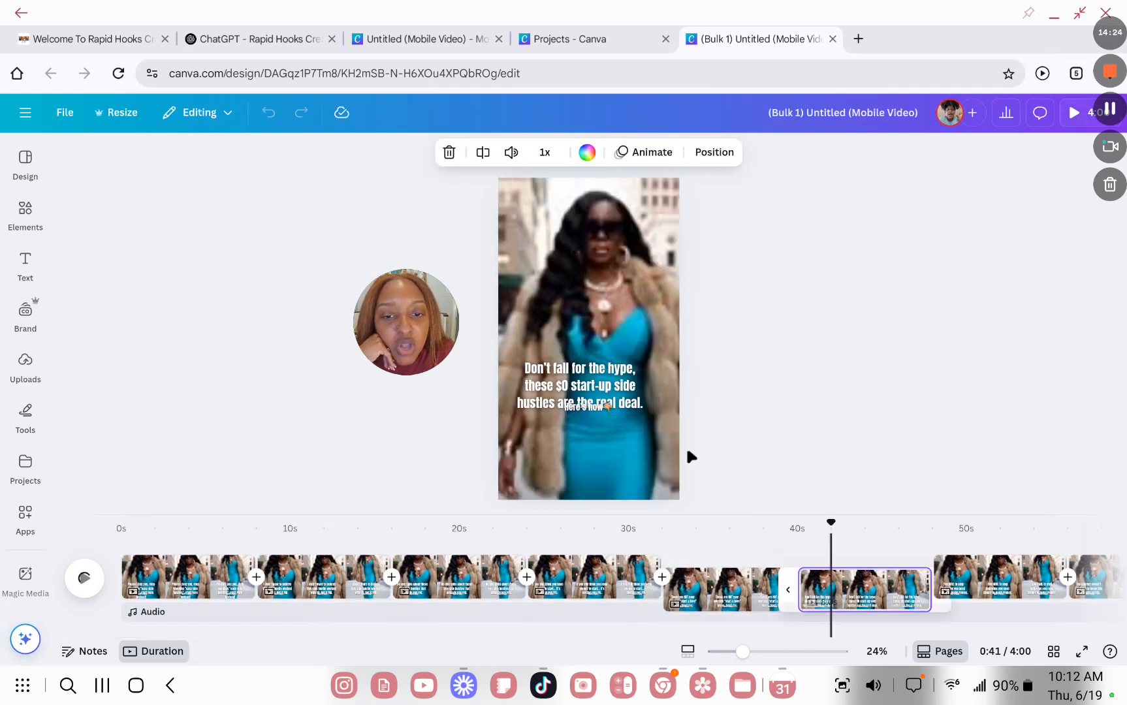
pyautogui.click(586, 387)
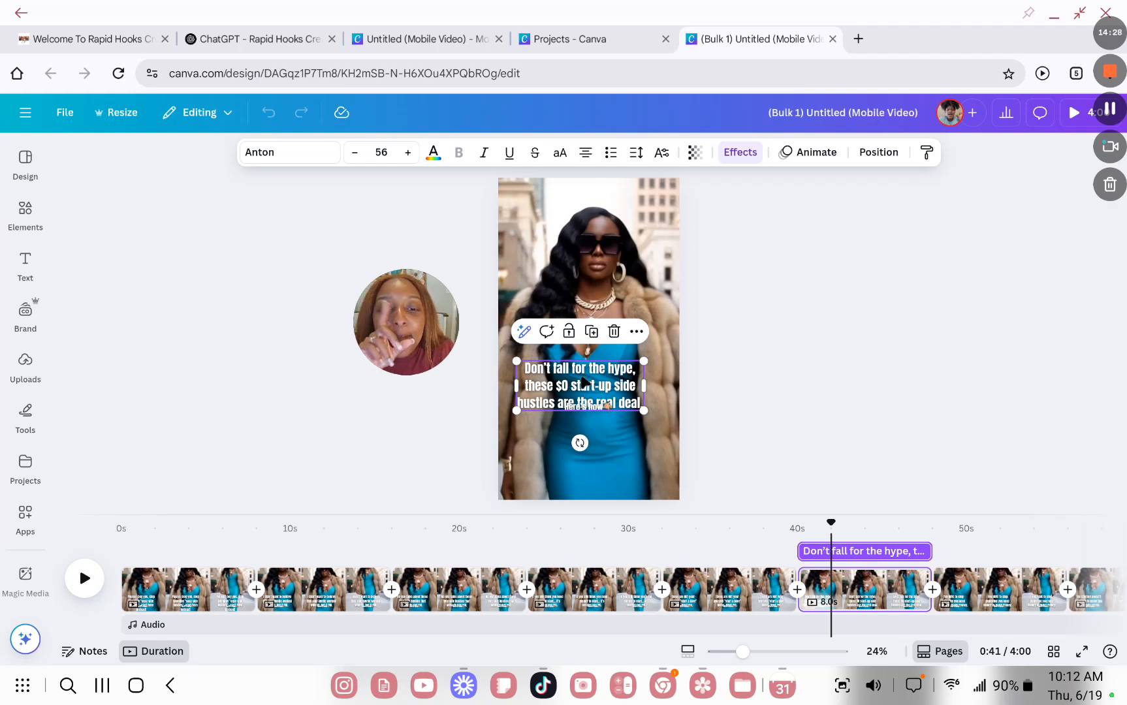
pyautogui.moveTo(590, 387); pyautogui.dragTo(589, 337)
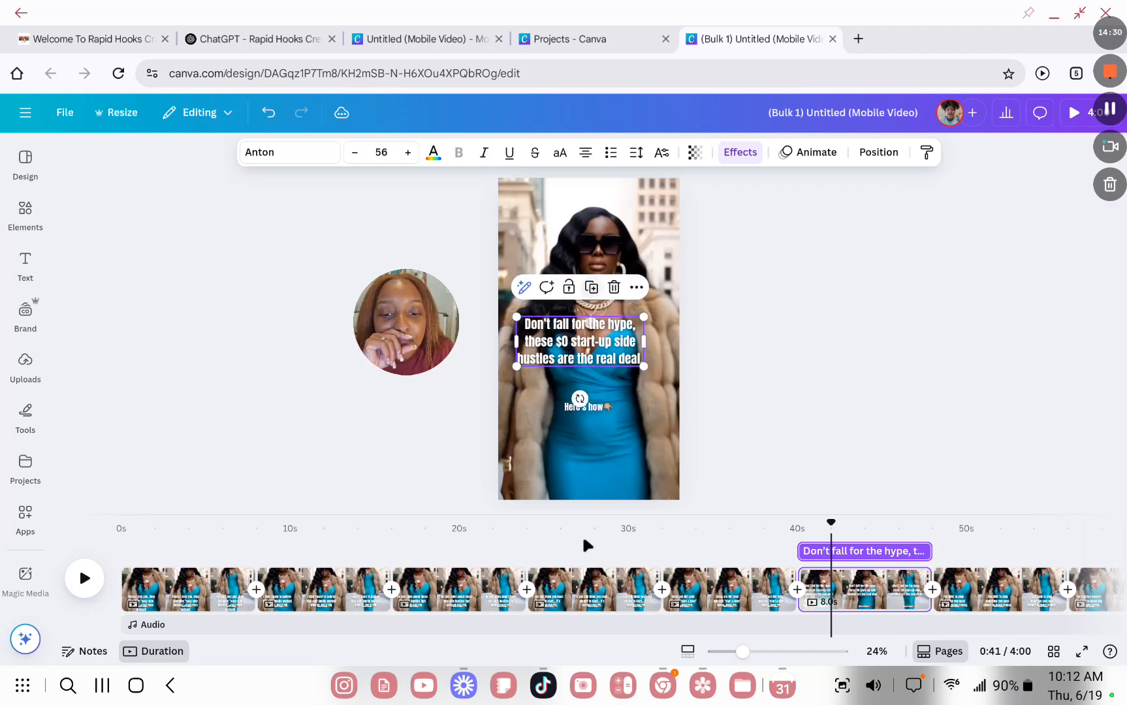
# - Check the spacing between the hook and "Here's how" on other pages, including pages 4 and 5
pyautogui.click(588, 588)
pyautogui.click(452, 583)
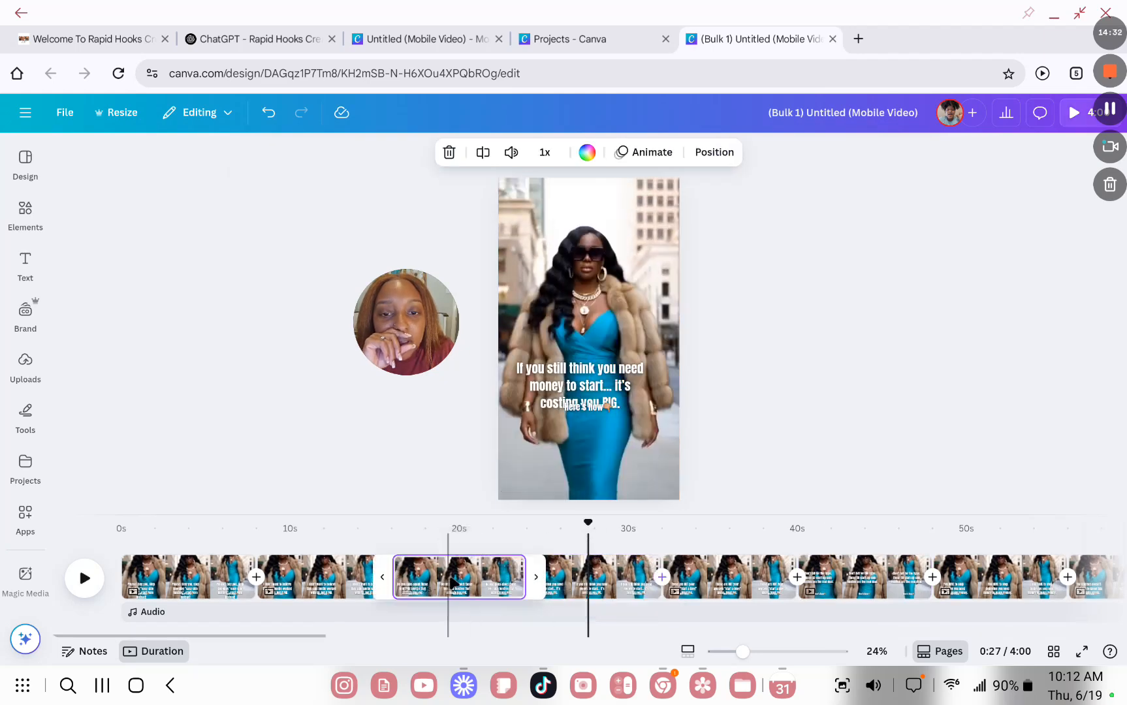
pyautogui.click(739, 575)
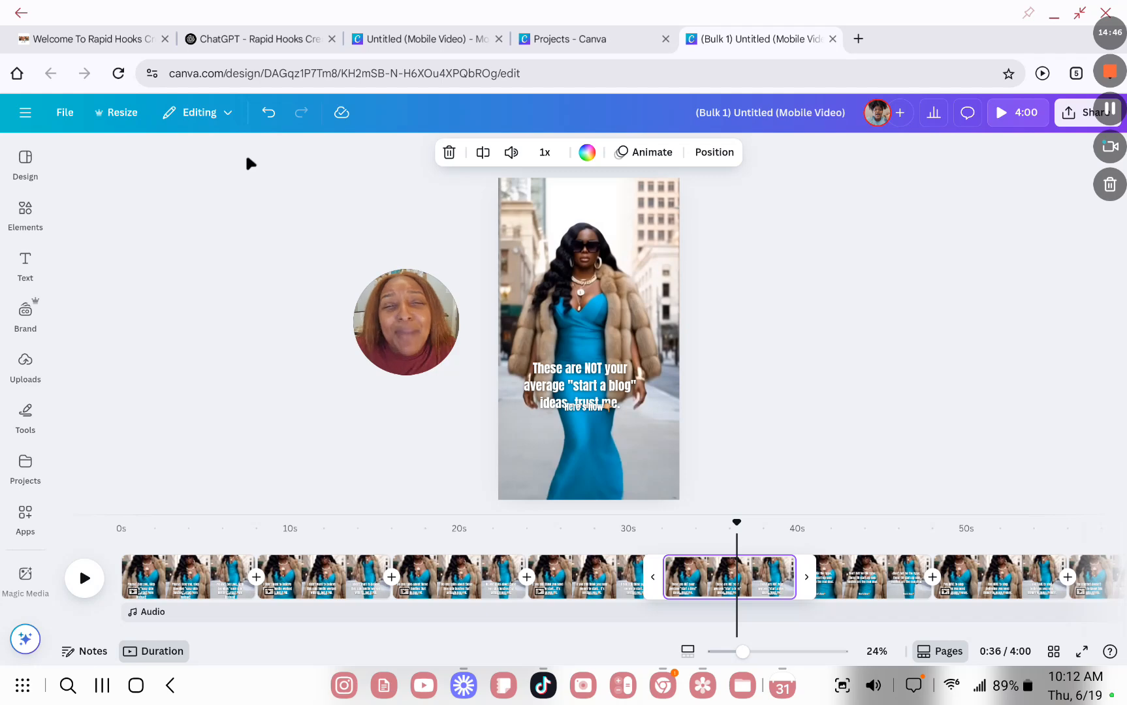
# - Move the (Bulk 1) Untitled (Mobile Video) design to Trash
pyautogui.click(65, 113)
pyautogui.scroll(-1, 166, 450)
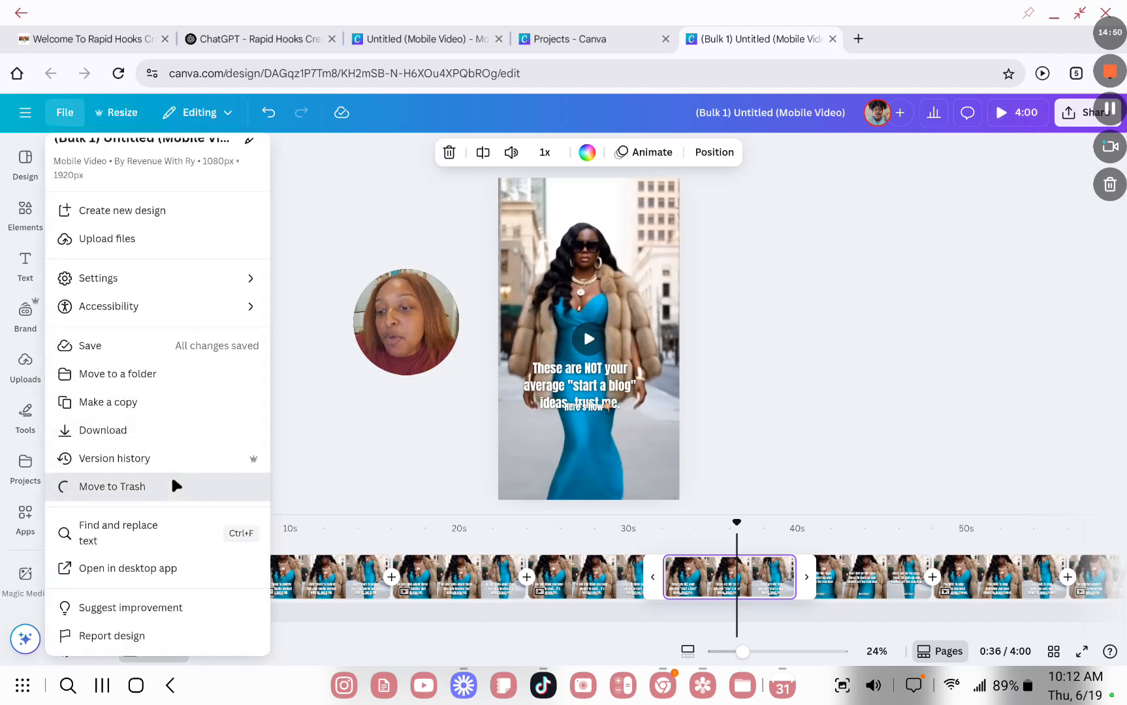
pyautogui.click(173, 485)
pyautogui.click(662, 437)
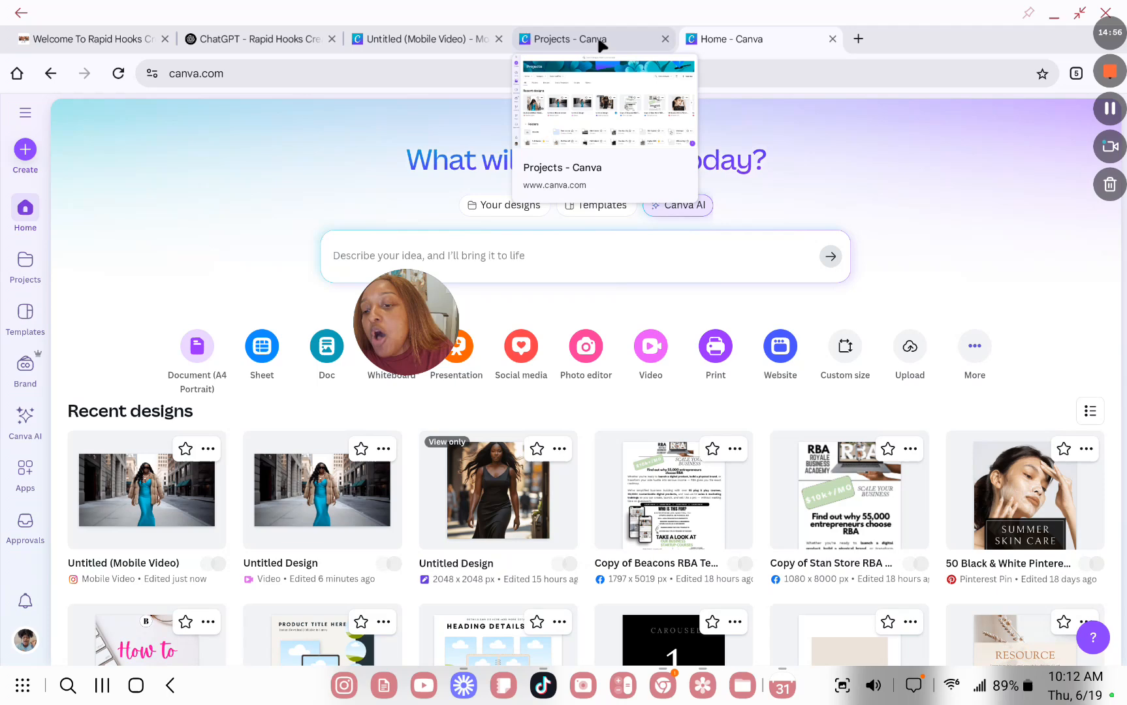
# - In the original Mobile Video design, set the Hook text's font size to 36 and move it higher above "Here's how"
pyautogui.click(600, 41)
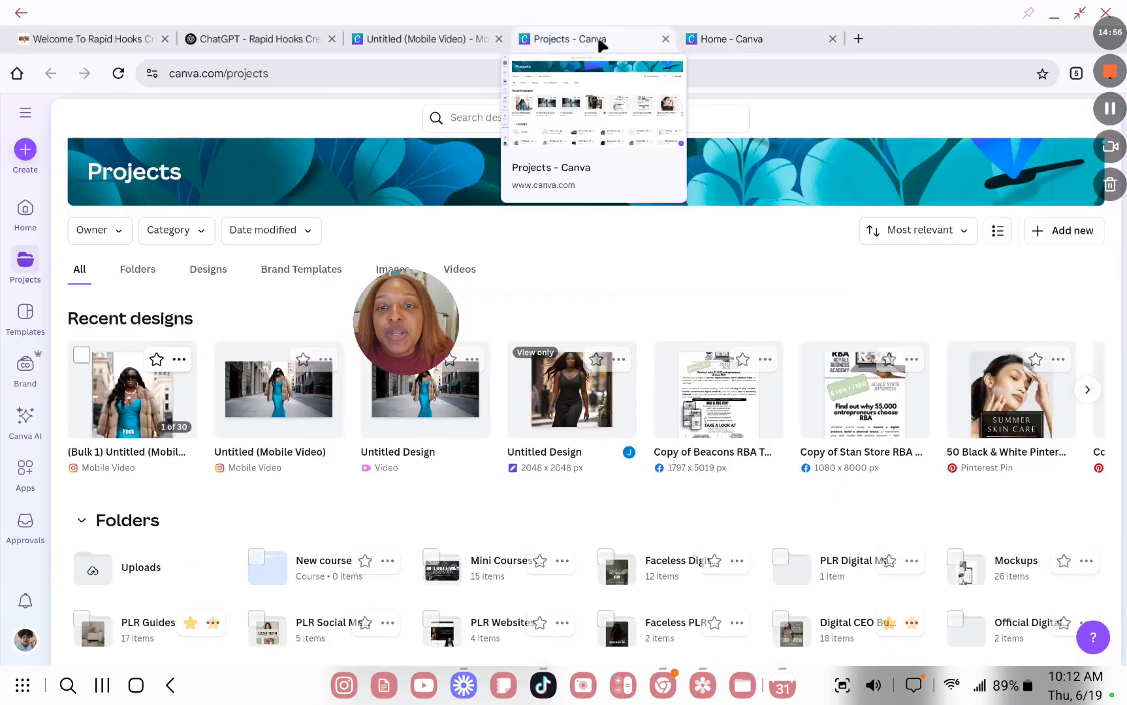
pyautogui.click(441, 45)
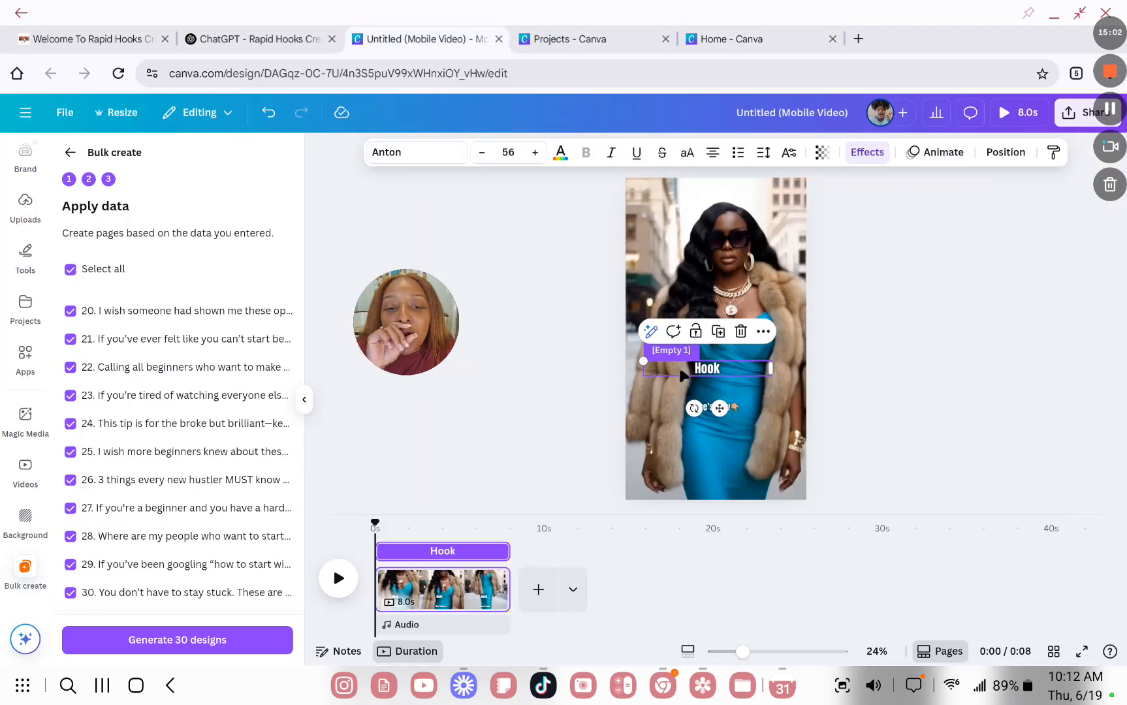
pyautogui.click(518, 152)
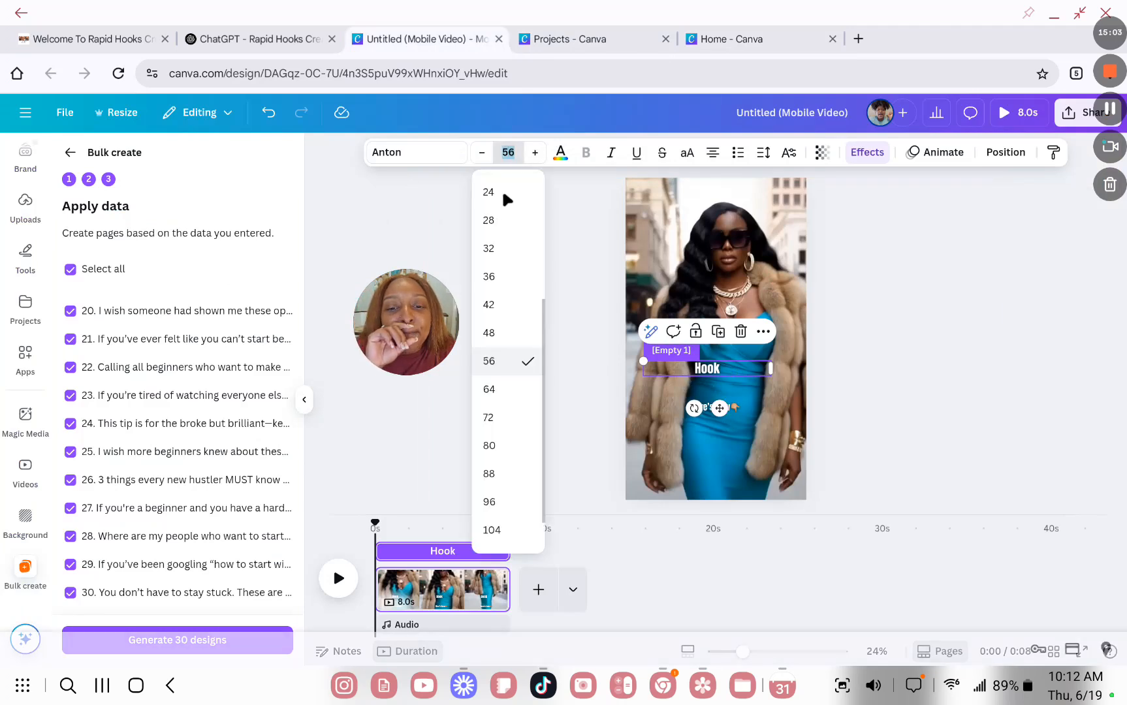
pyautogui.click(504, 279)
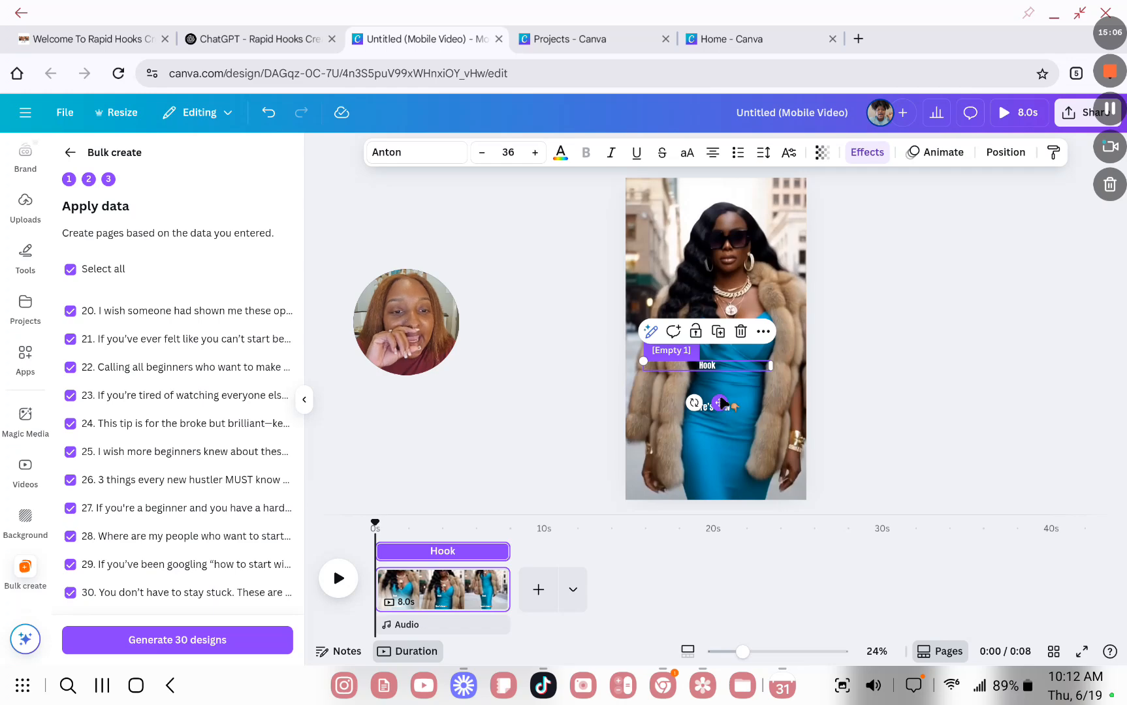
pyautogui.moveTo(723, 404); pyautogui.dragTo(731, 379)
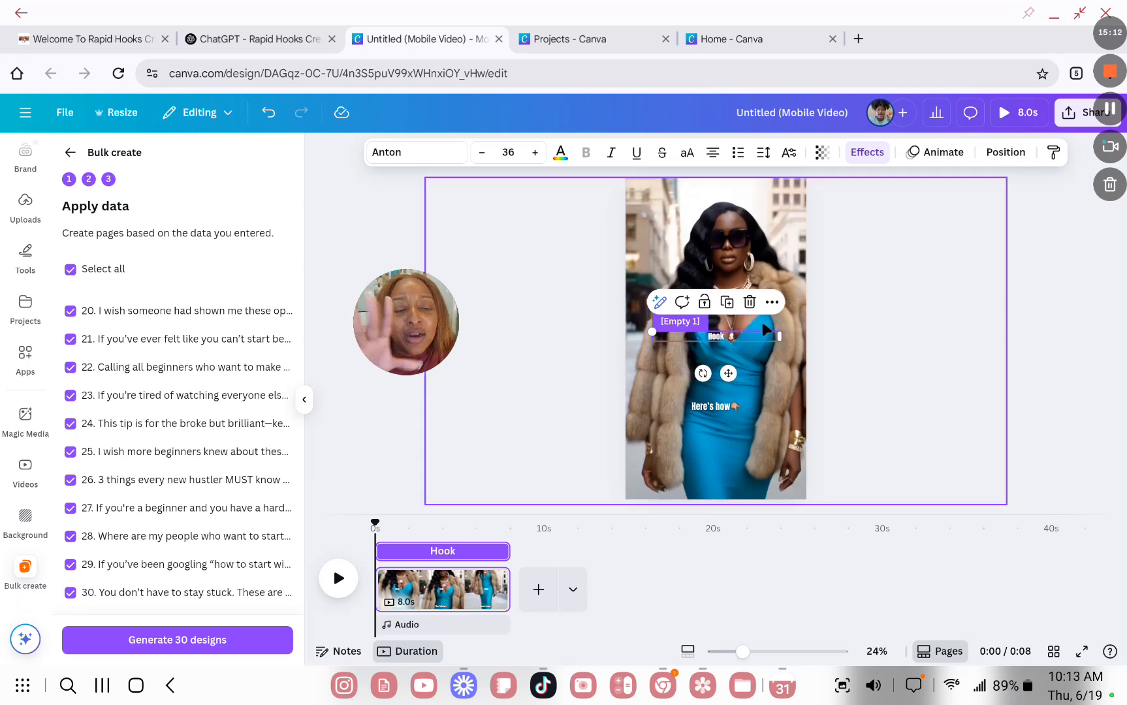
pyautogui.click(1045, 304)
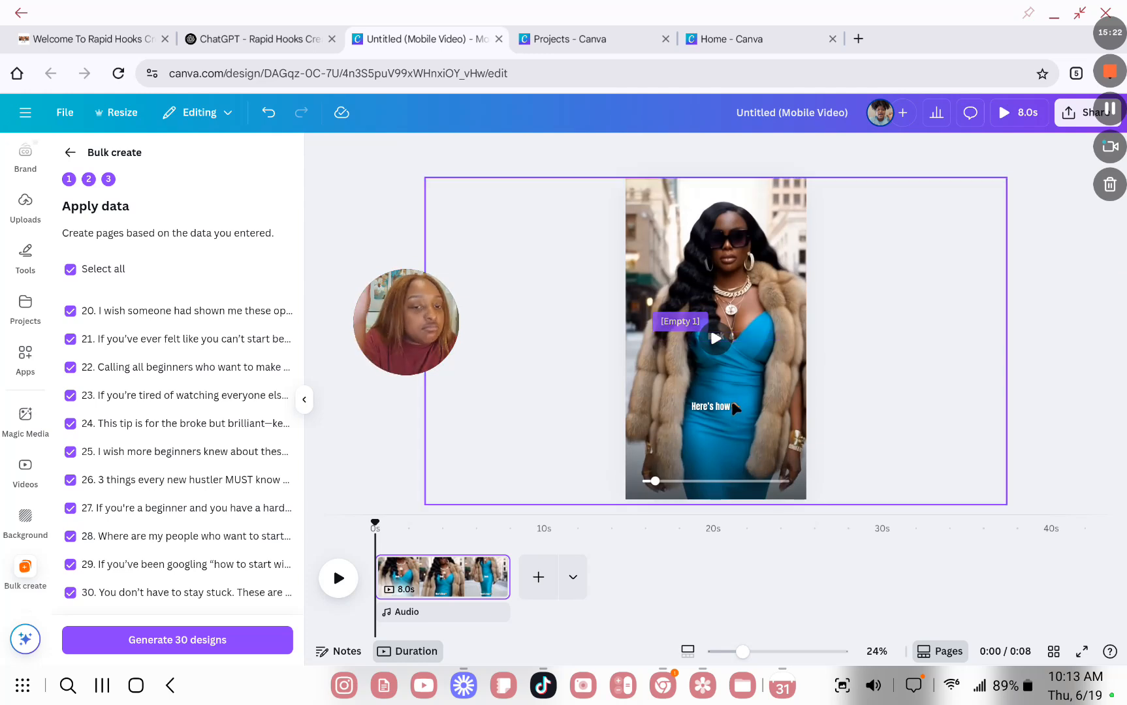
# - Generate the 30 designs again from the adjusted layout and open the new bulk design from the projects
pyautogui.click(225, 642)
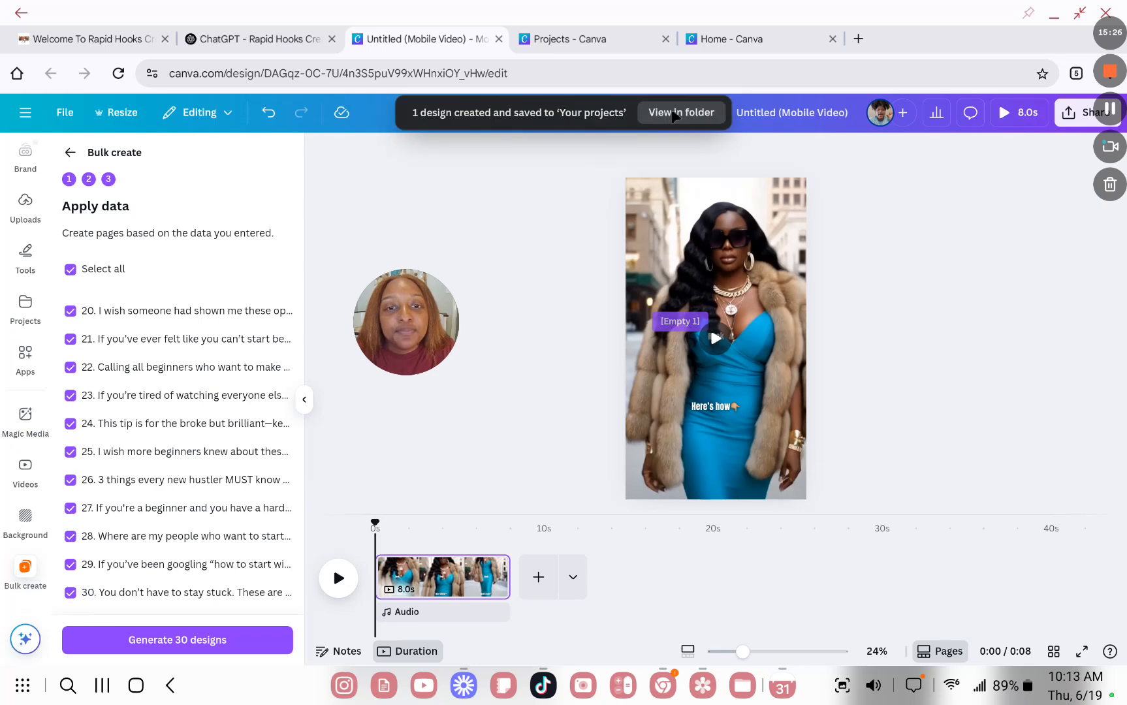
pyautogui.click(681, 120)
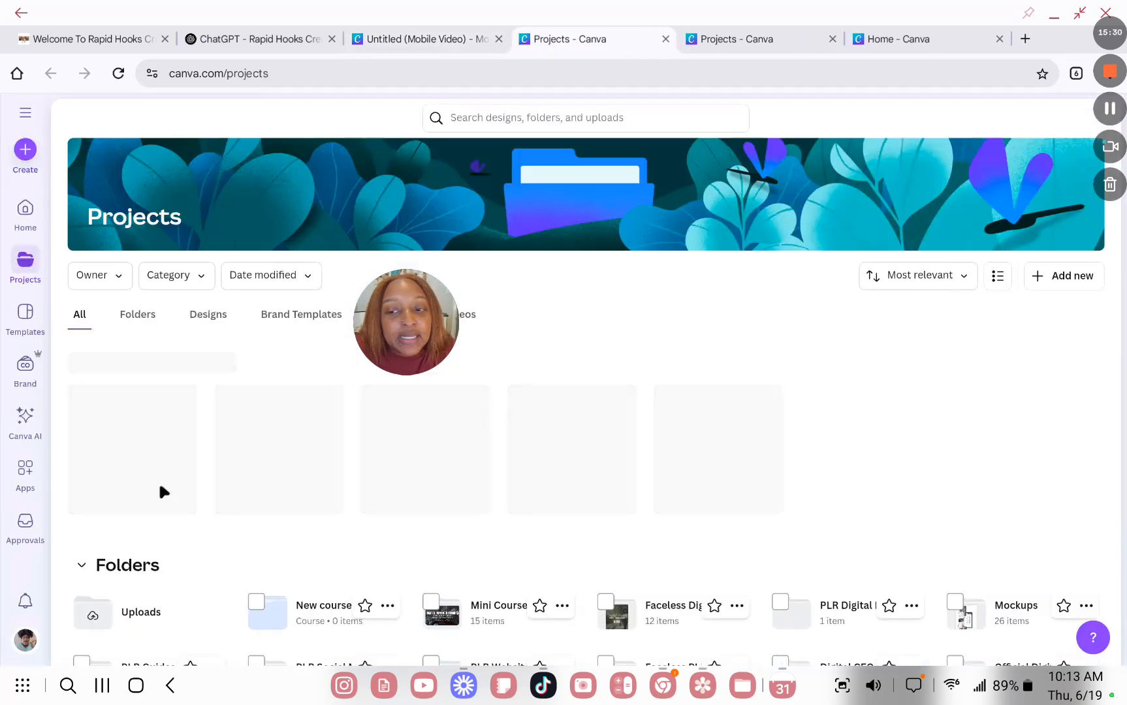
pyautogui.click(116, 446)
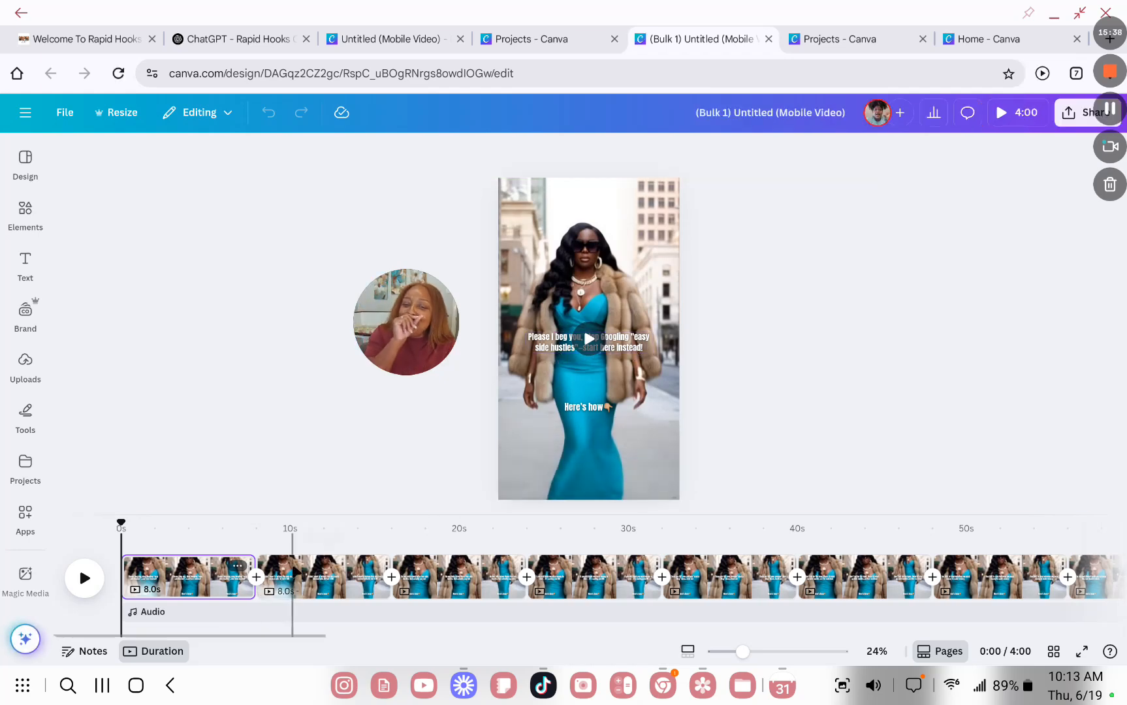
# - Review all pages of the new bulk design in grid view and inspect the first two pages individually
pyautogui.click(291, 579)
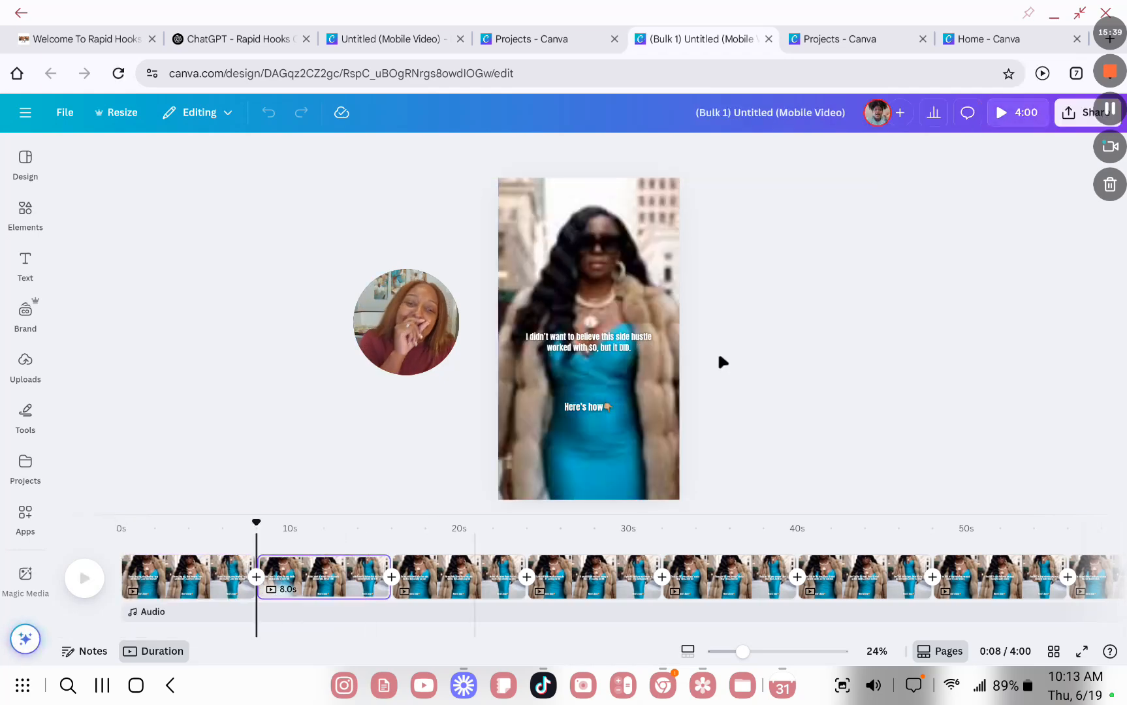
pyautogui.click(1053, 651)
pyautogui.scroll(-10, 917, 431)
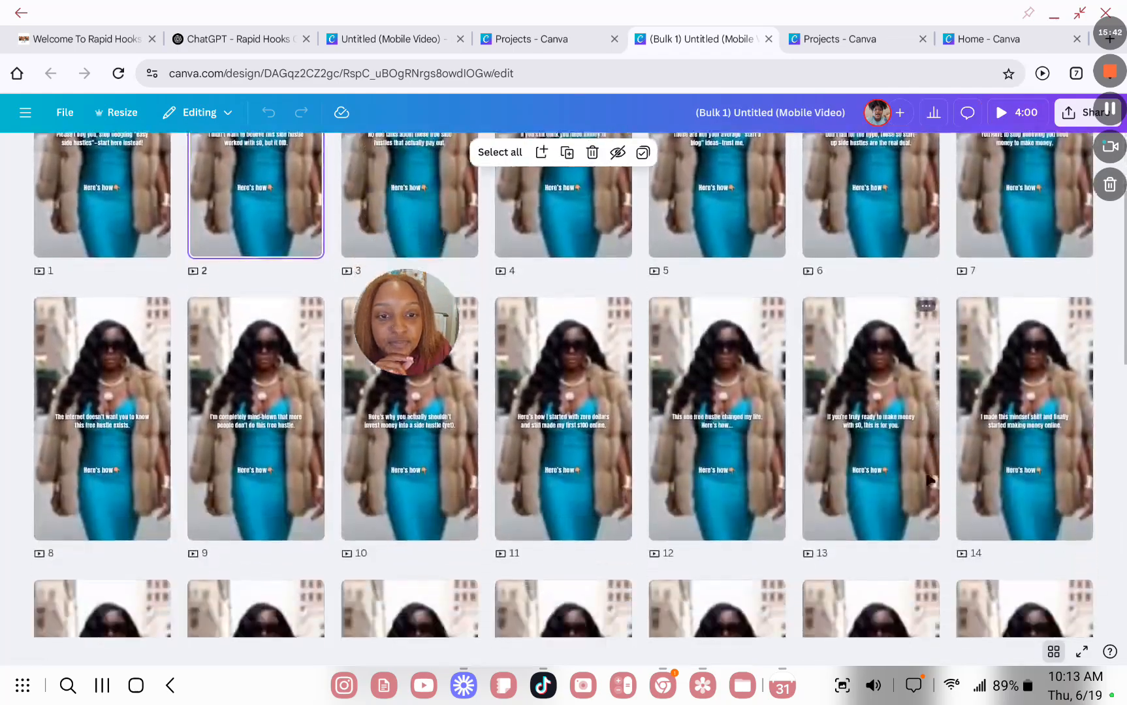
pyautogui.scroll(-3, 879, 470)
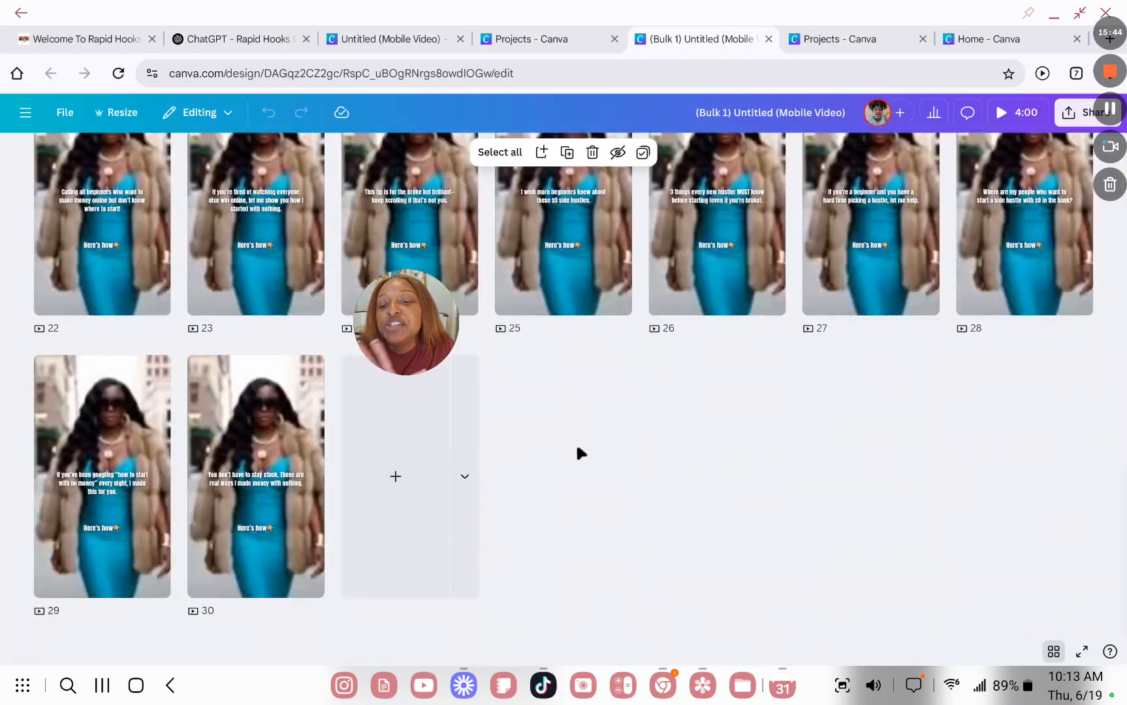
pyautogui.scroll(10, 558, 453)
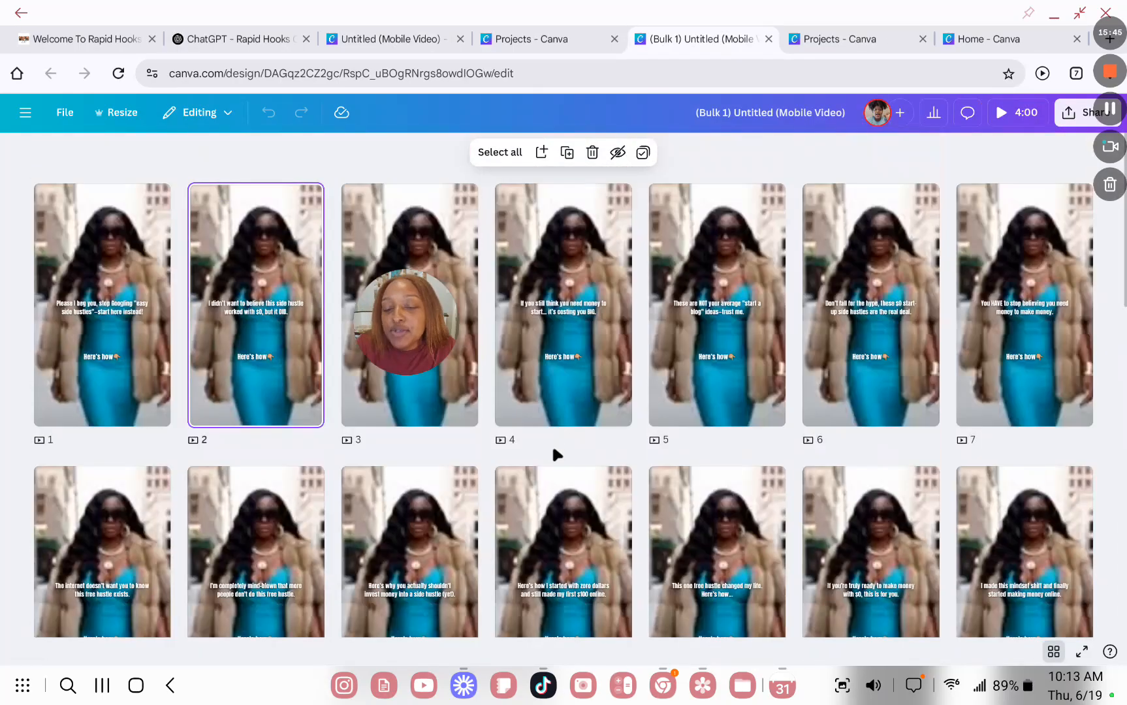
pyautogui.click(88, 359)
pyautogui.doubleClick(131, 346)
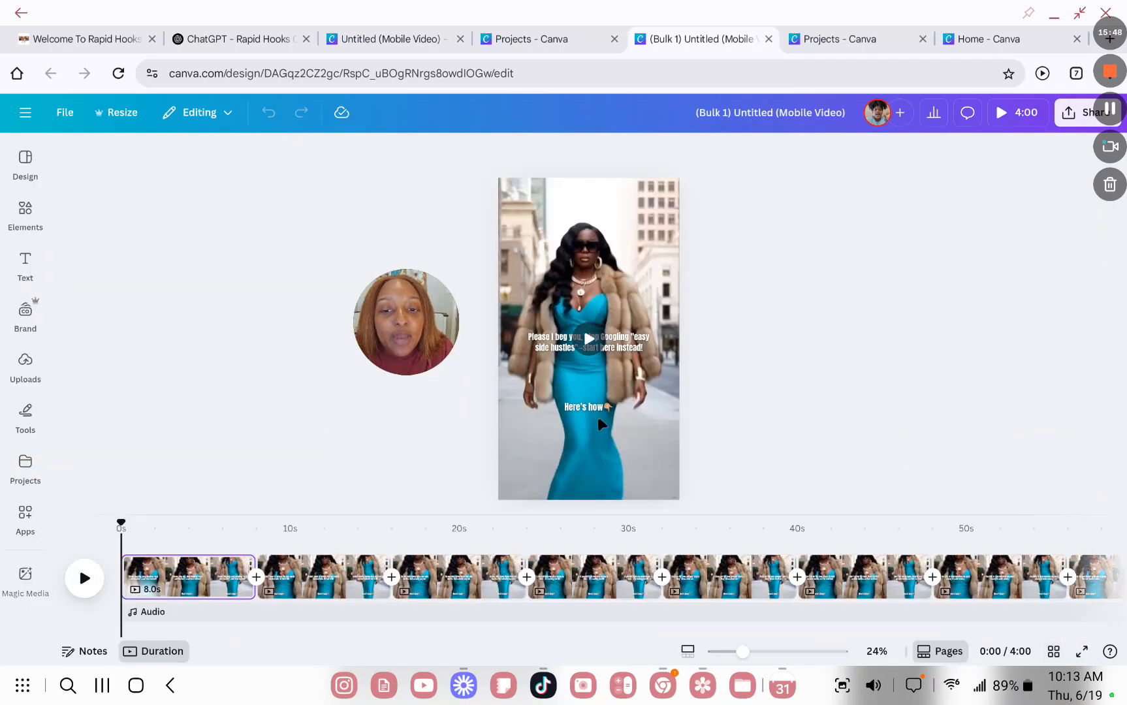
pyautogui.click(327, 577)
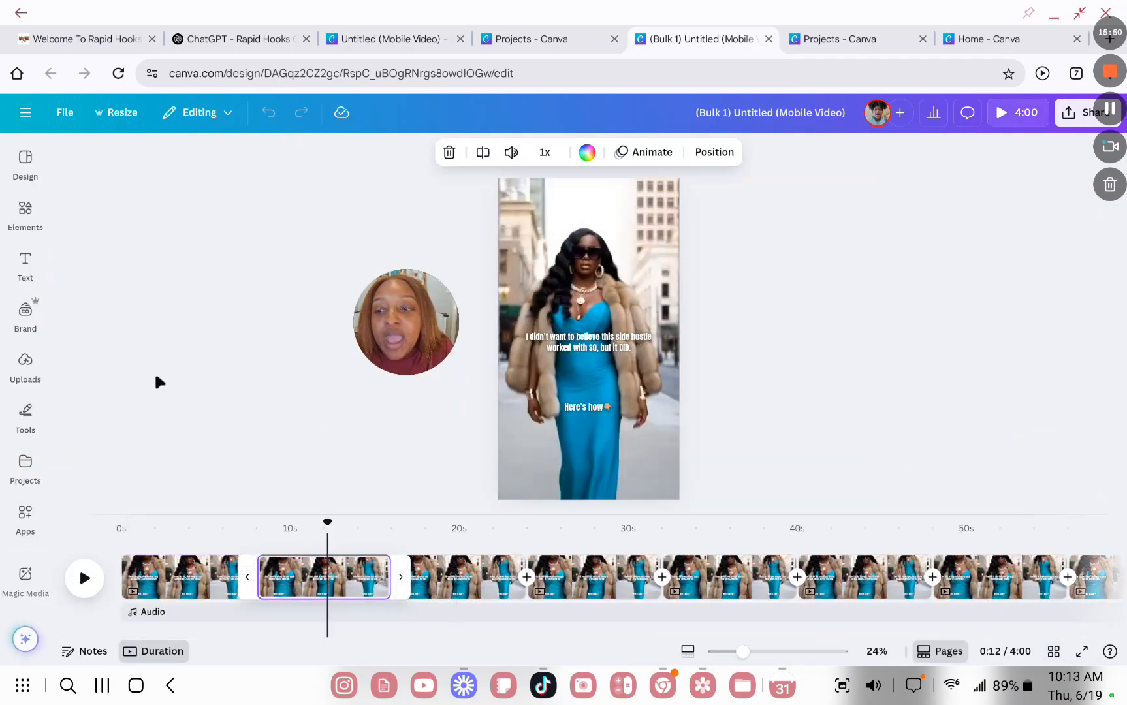
# - Return to the Projects page showing the recent designs
pyautogui.click(24, 379)
pyautogui.click(23, 375)
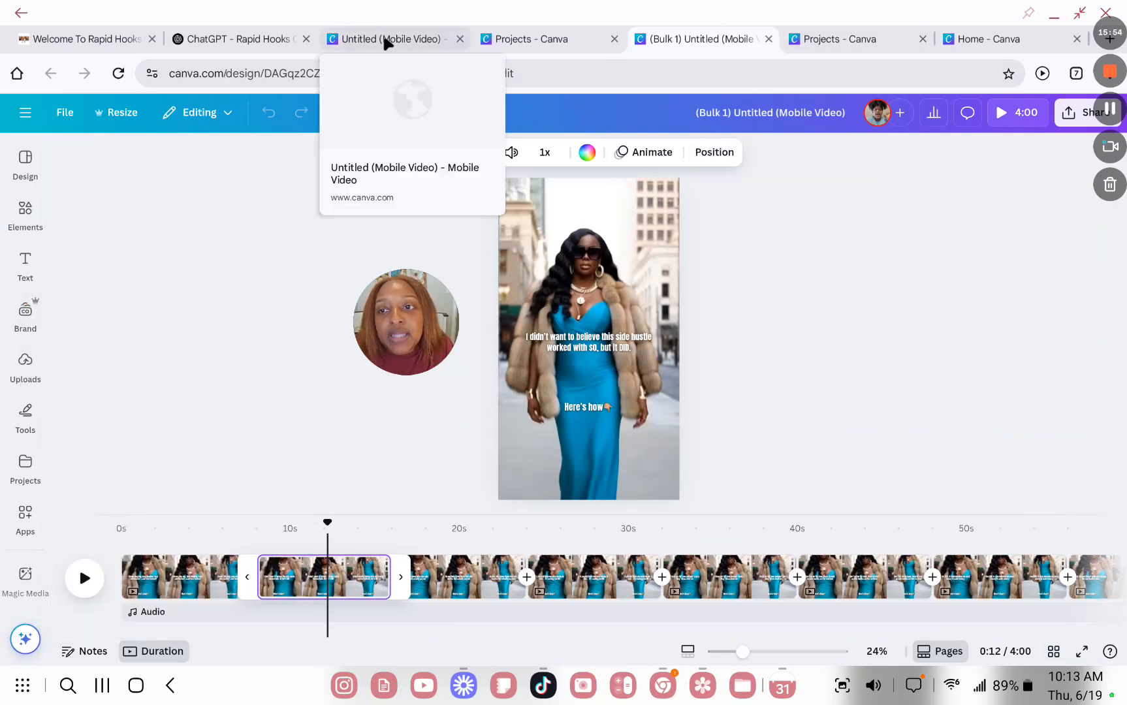
pyautogui.click(518, 40)
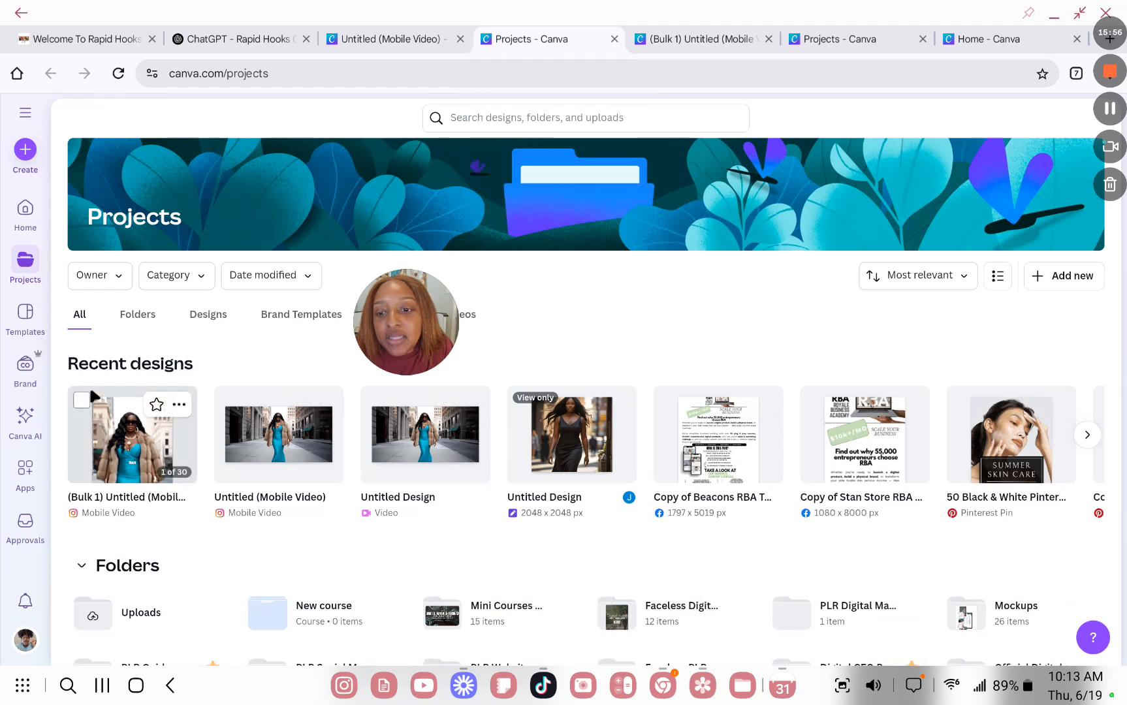
pyautogui.click(27, 208)
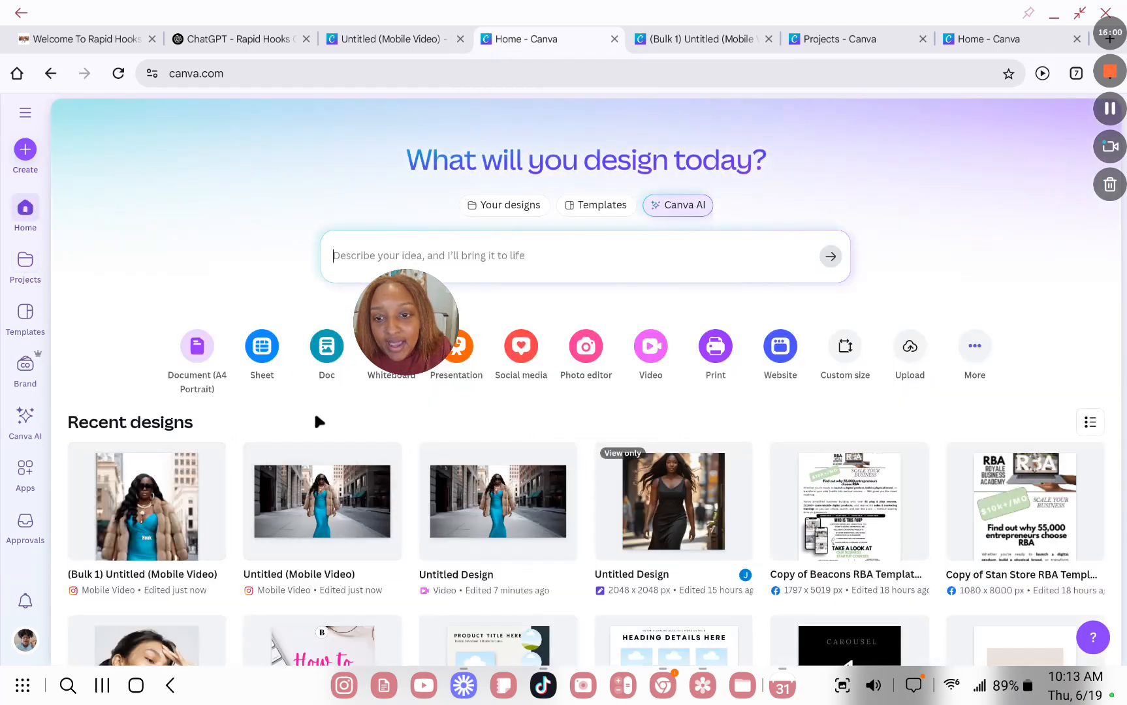
pyautogui.scroll(-3, 389, 438)
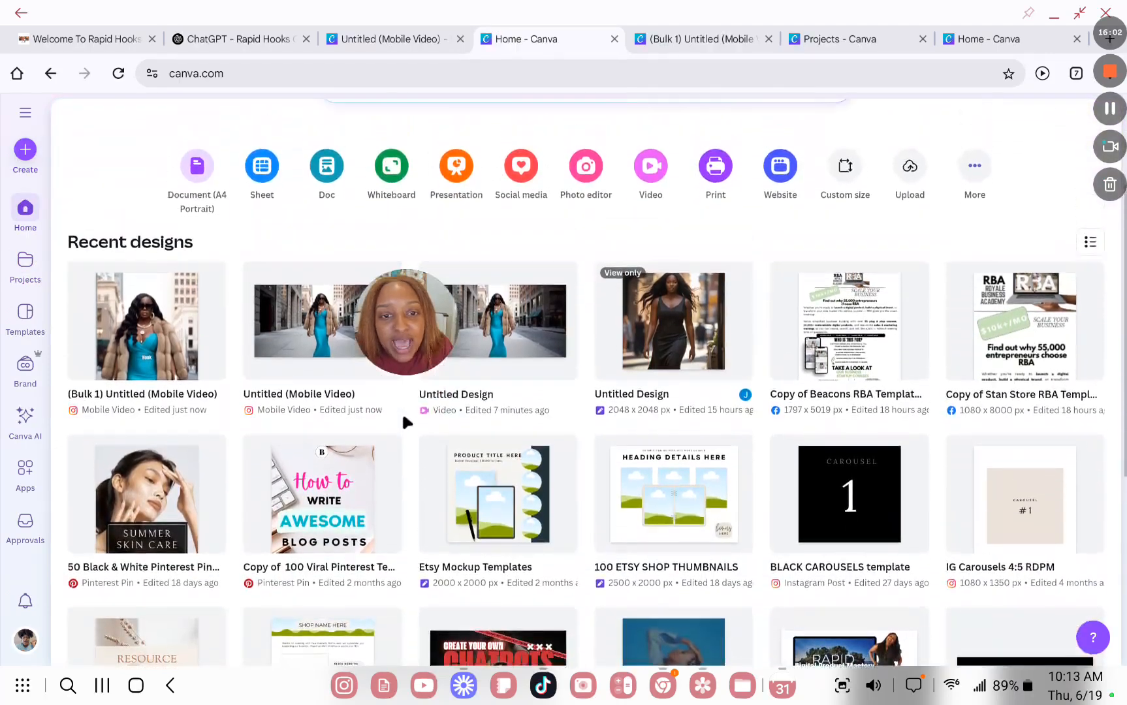
pyautogui.scroll(3, 214, 402)
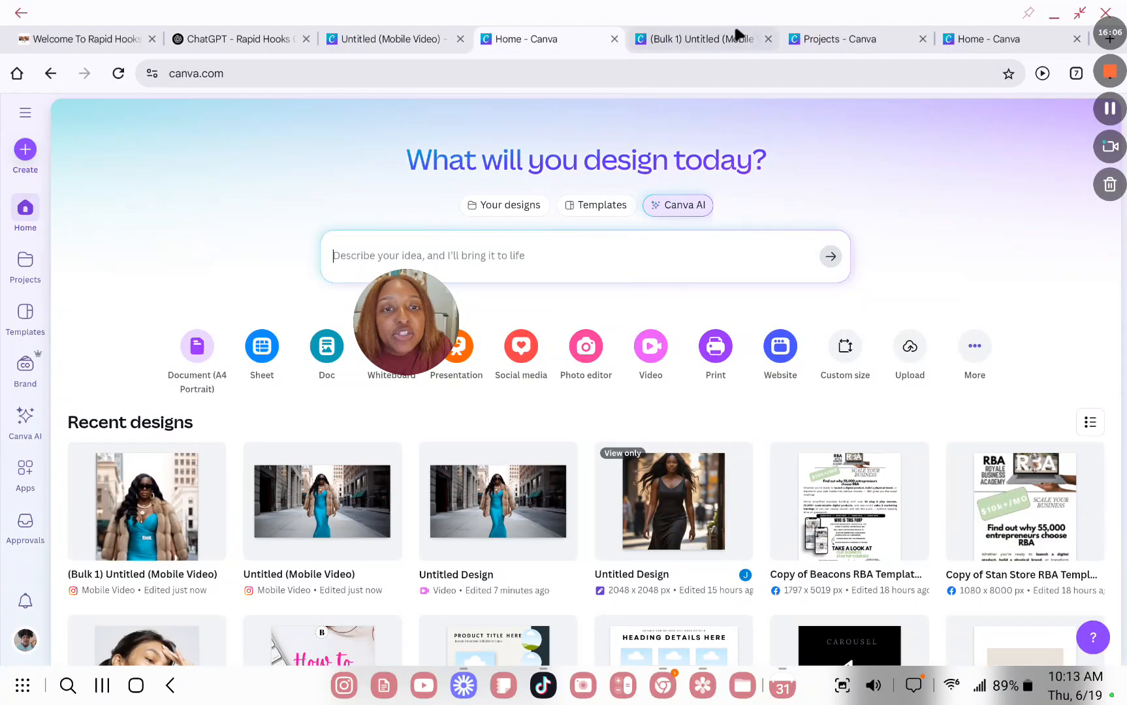
# - Switch to the bulk Mobile Video design and search its elements for "elegant classy woman"
pyautogui.click(715, 40)
pyautogui.click(25, 363)
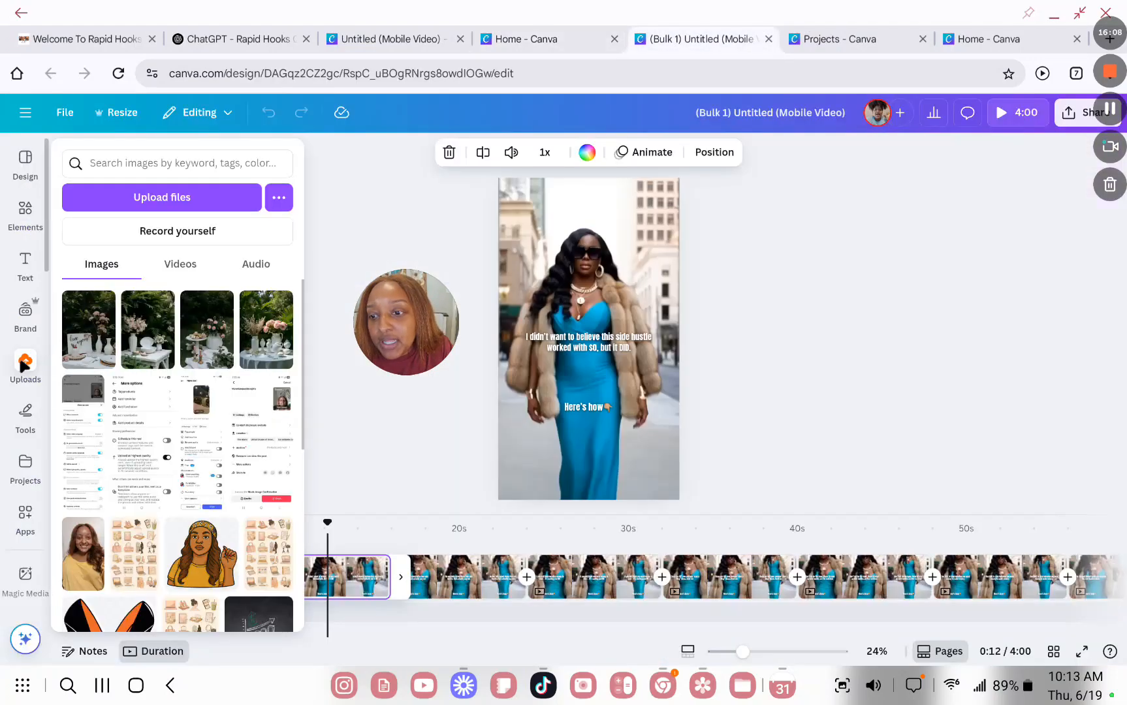
pyautogui.click(25, 209)
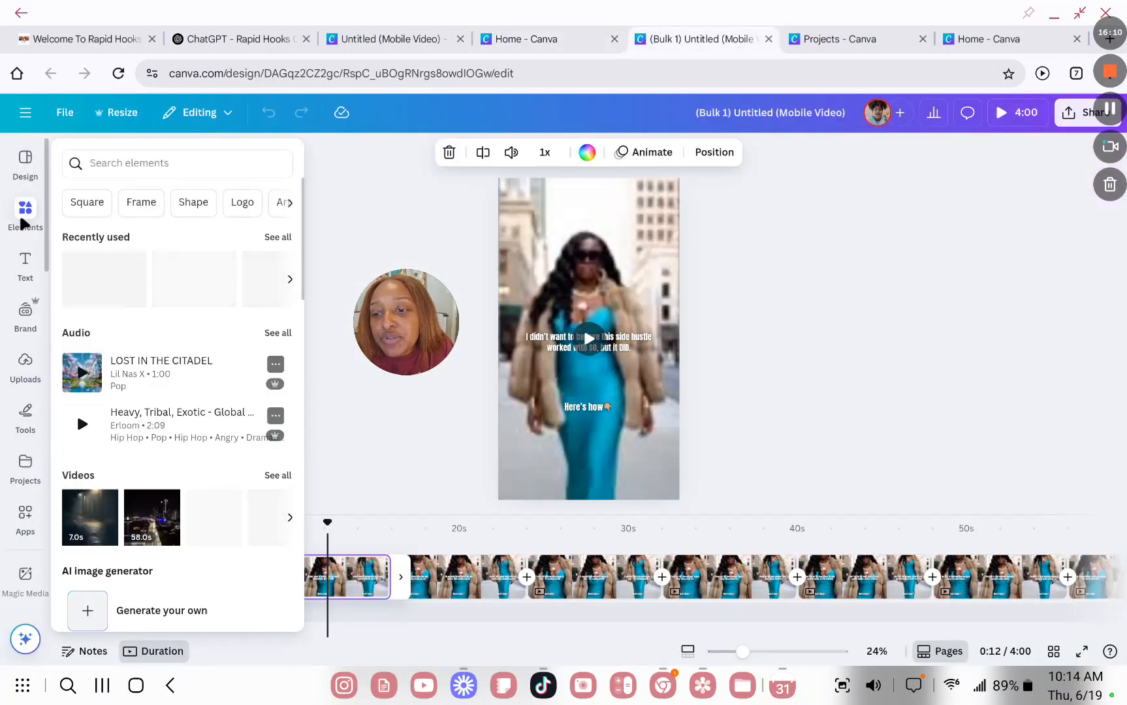
pyautogui.click(132, 157)
pyautogui.click(135, 154)
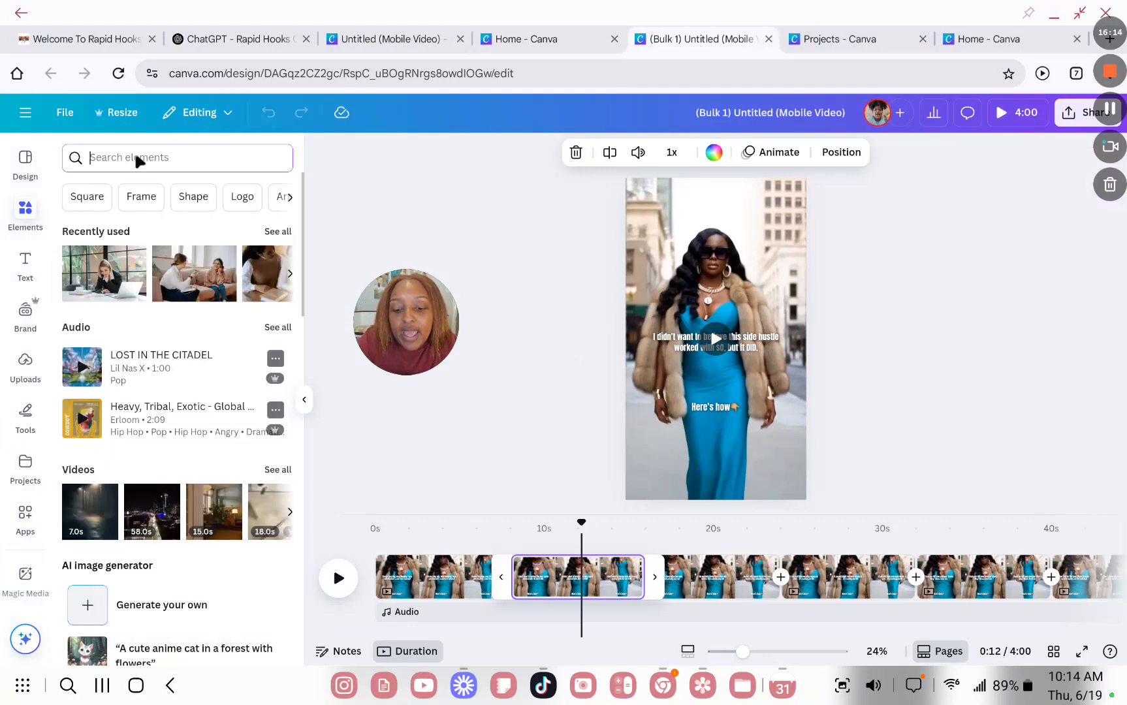
pyautogui.write('elegant classy w')
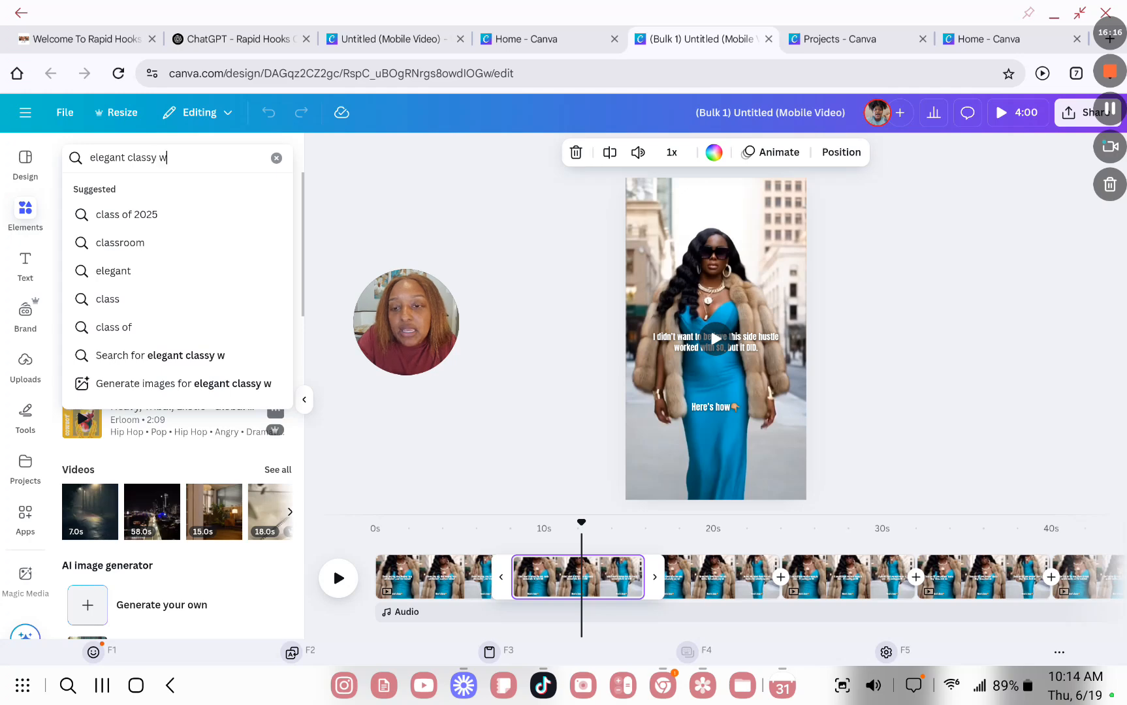
pyautogui.write('oman')
pyautogui.press('Return')
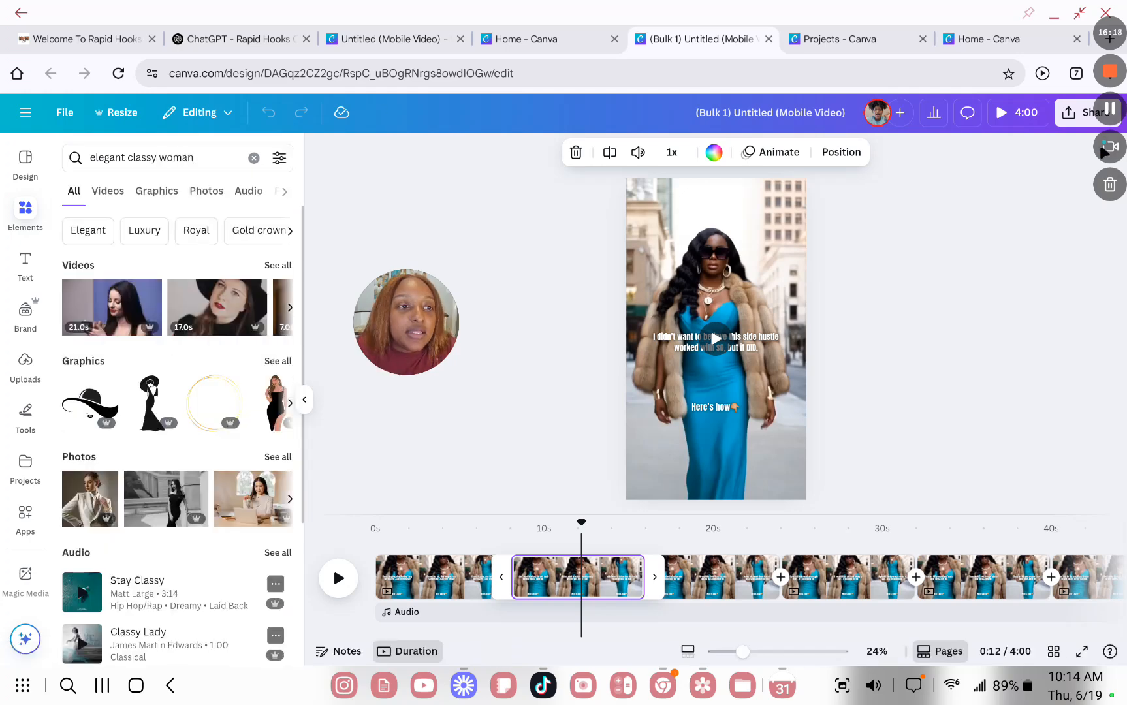
# - Show only videos in the element results and filter them to vertical orientation
pyautogui.click(279, 266)
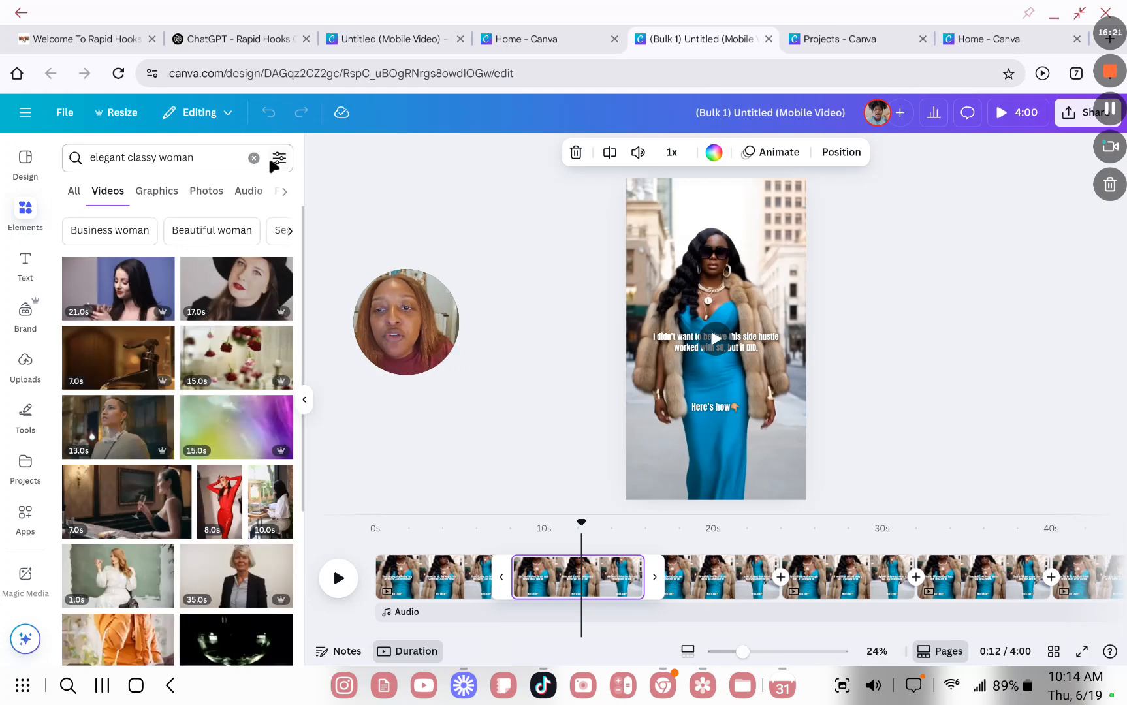
pyautogui.click(279, 159)
pyautogui.click(82, 331)
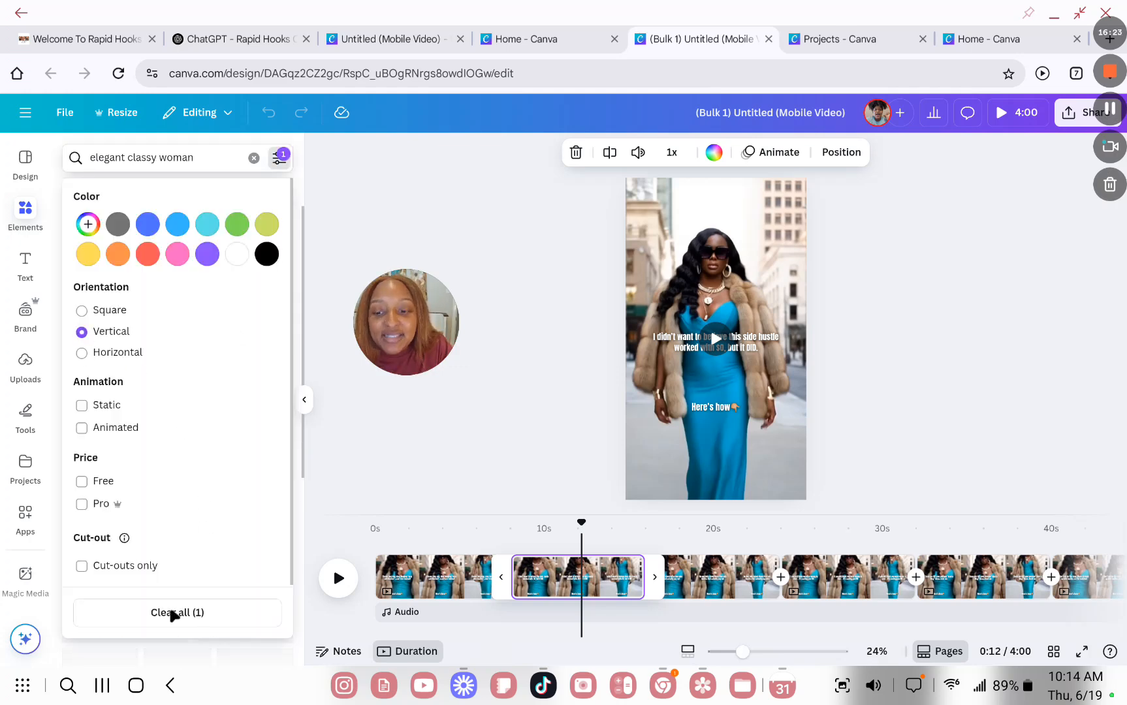
pyautogui.click(280, 158)
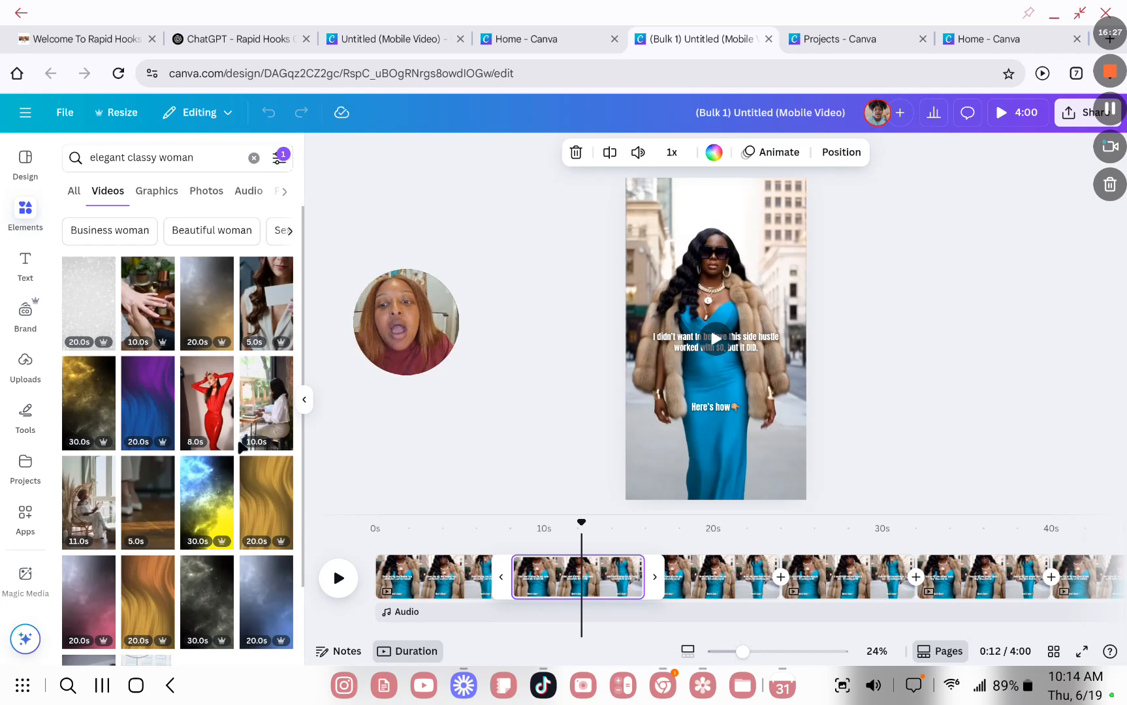
pyautogui.scroll(-3, 215, 444)
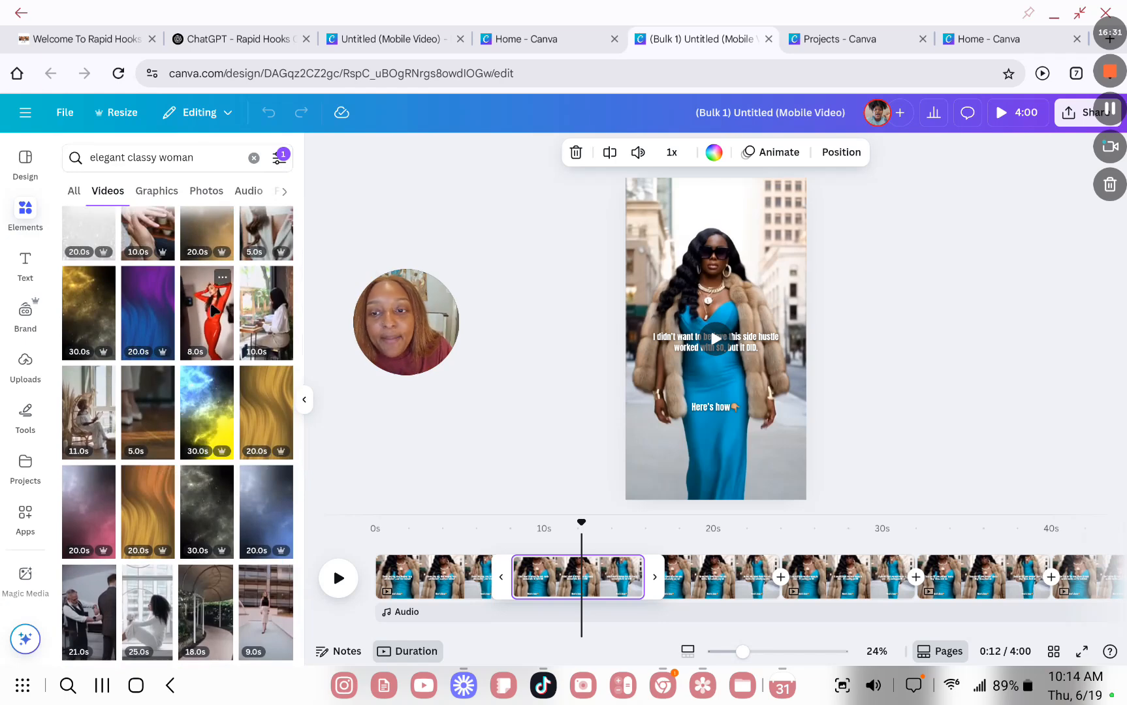
# - Replace page 2's background with the 8-second clip of the woman in red, scale it down and move it over the page's upper part
pyautogui.moveTo(209, 313); pyautogui.dragTo(643, 277)
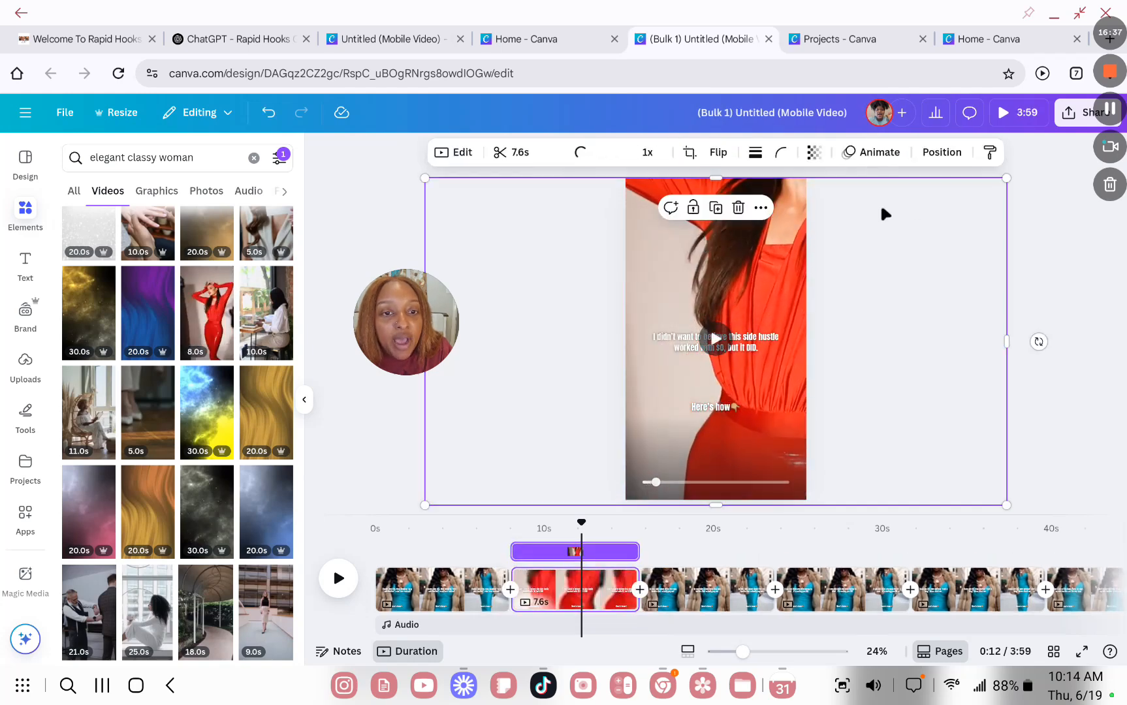
pyautogui.moveTo(1007, 179); pyautogui.dragTo(824, 310)
pyautogui.moveTo(619, 290); pyautogui.dragTo(645, 178)
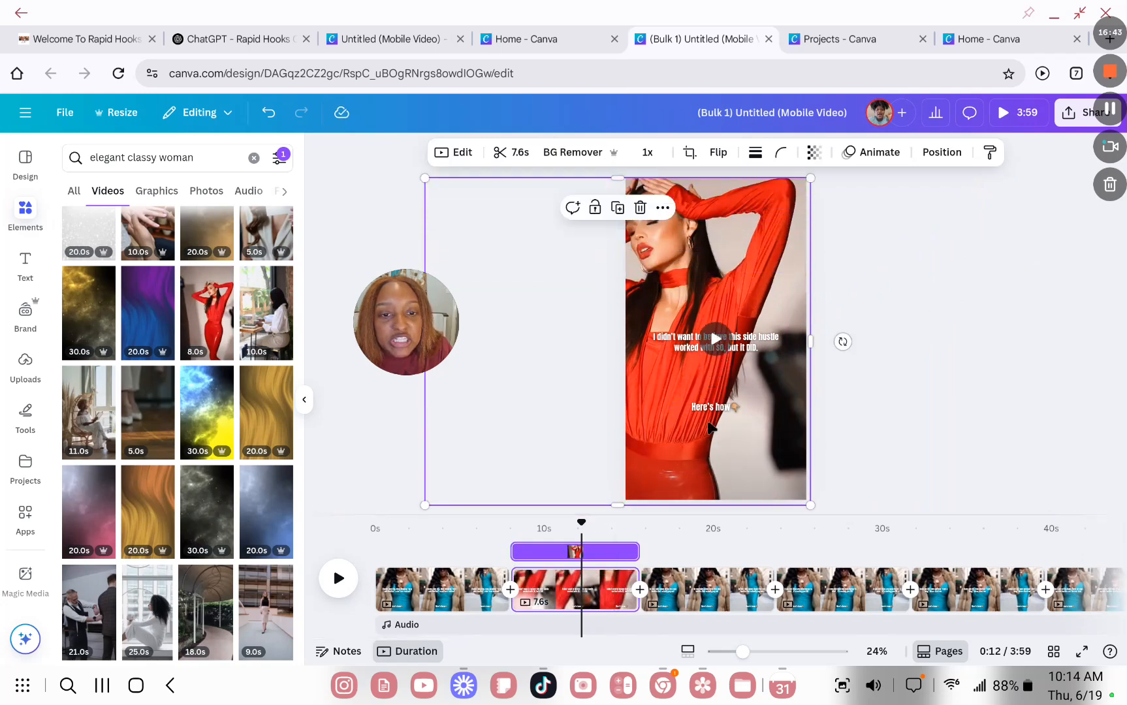
pyautogui.moveTo(812, 504); pyautogui.dragTo(726, 451)
pyautogui.moveTo(491, 348); pyautogui.dragTo(639, 356)
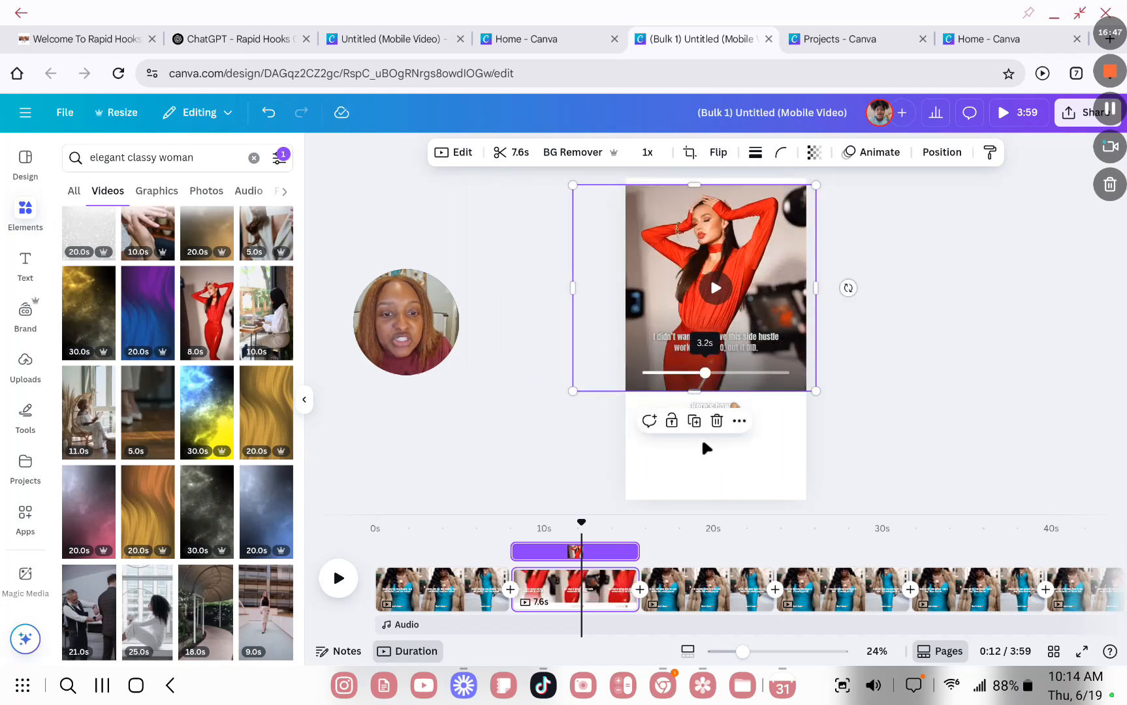
# - Resize and reposition the red outfit clip so it fills page 2 from top to bottom, then deselect it
pyautogui.moveTo(698, 396); pyautogui.dragTo(721, 508)
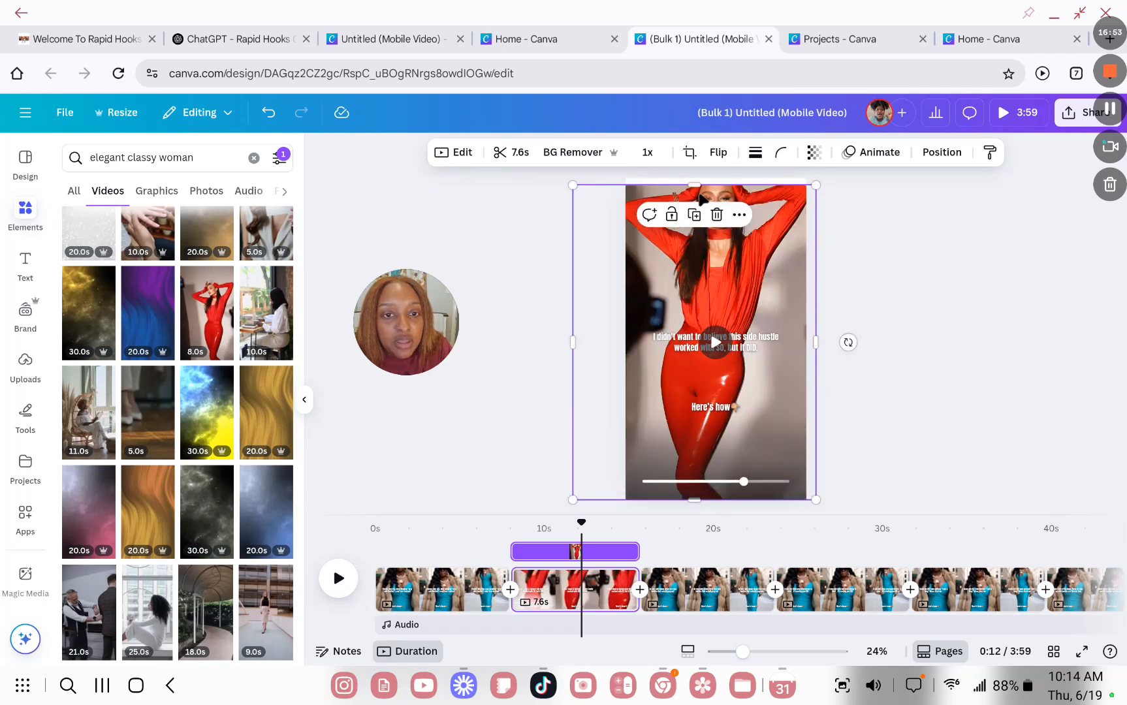
pyautogui.moveTo(694, 187); pyautogui.dragTo(698, 137)
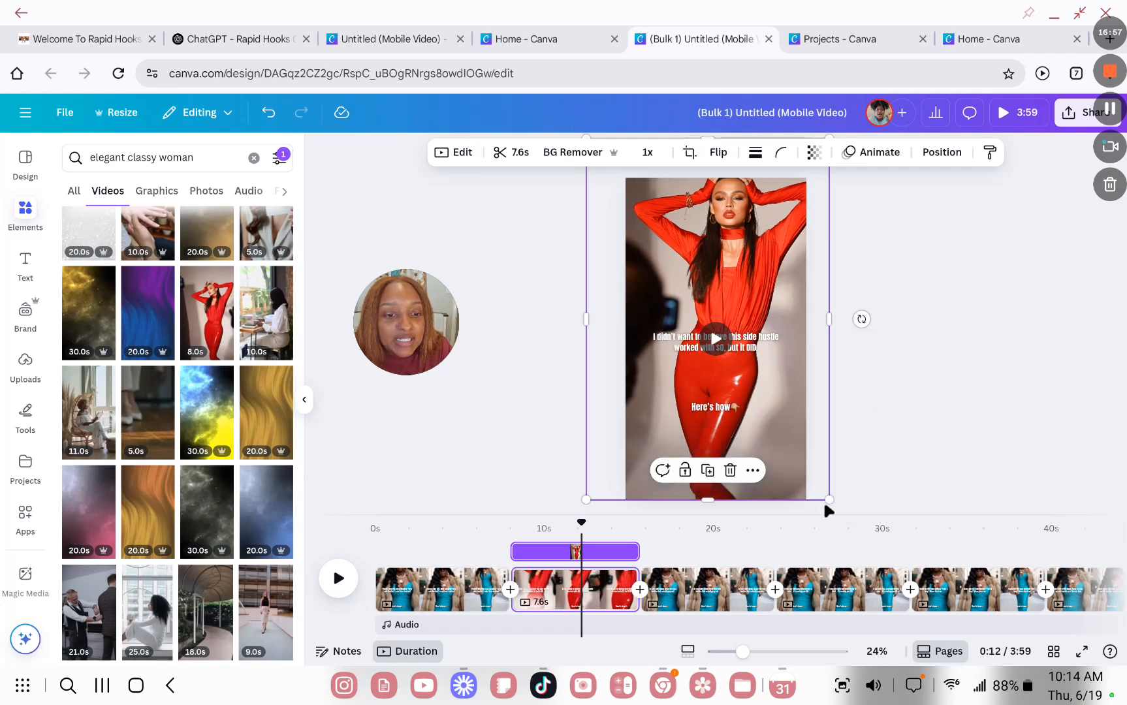
pyautogui.moveTo(828, 511); pyautogui.dragTo(807, 466)
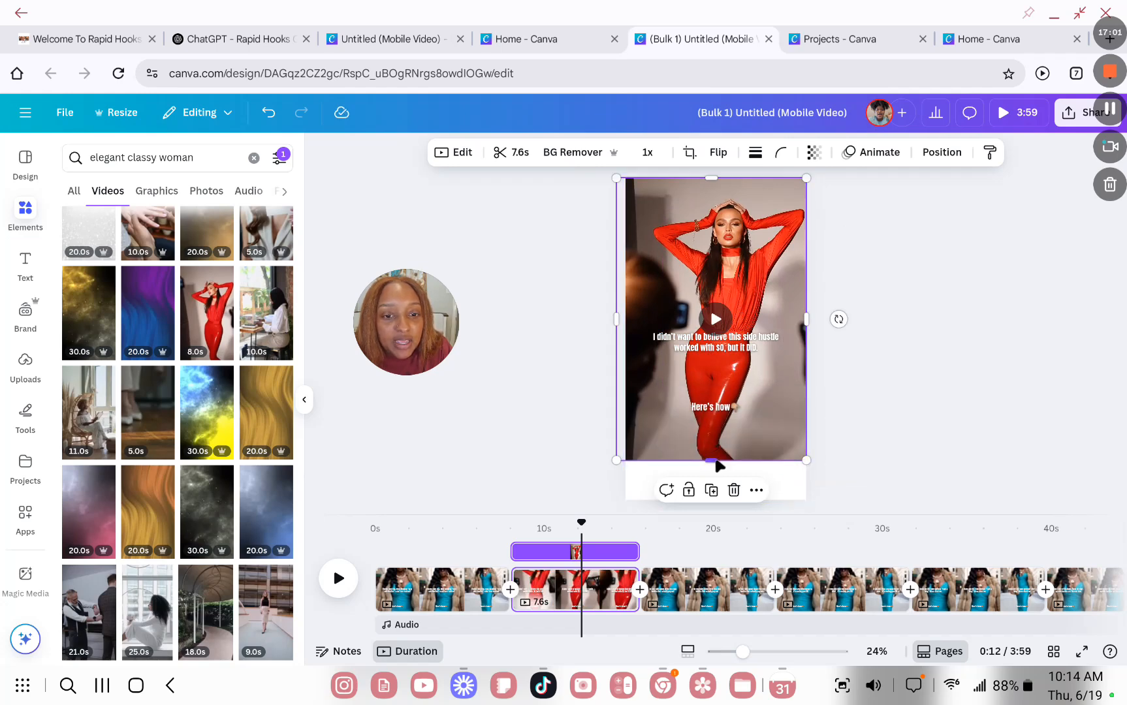
pyautogui.moveTo(718, 465); pyautogui.dragTo(725, 501)
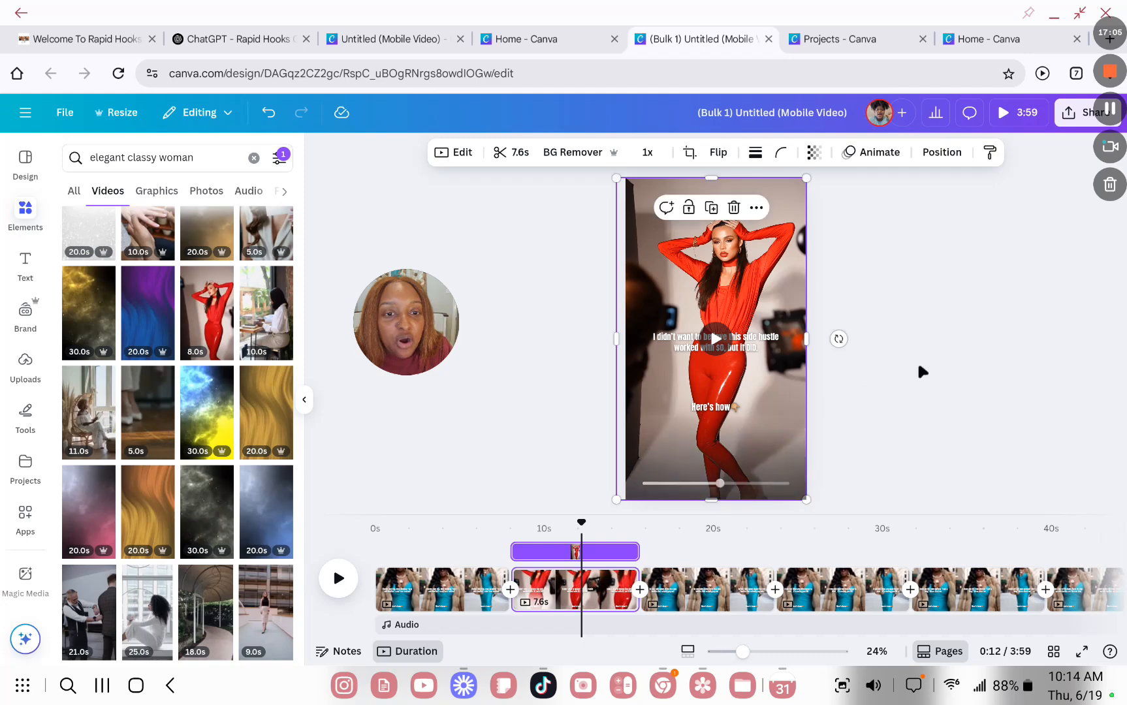
pyautogui.click(922, 372)
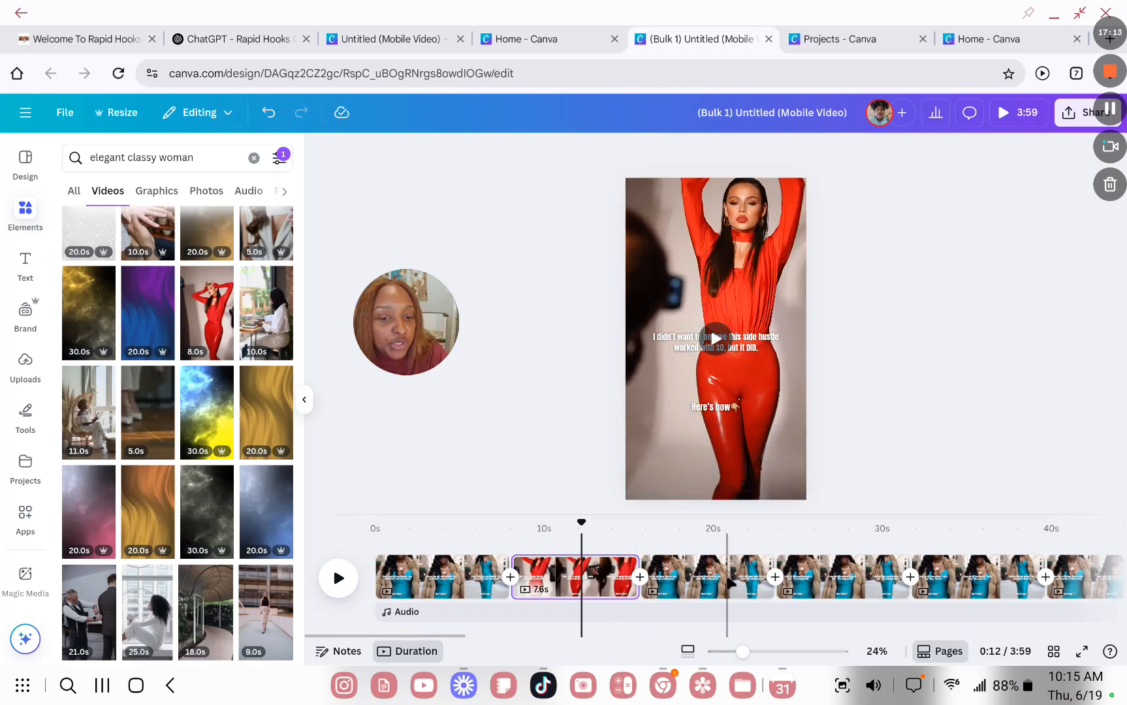
# - Check the neighbouring pages on the timeline and review all pages of the bulk design in grid view
pyautogui.click(726, 580)
pyautogui.click(828, 581)
pyautogui.click(972, 585)
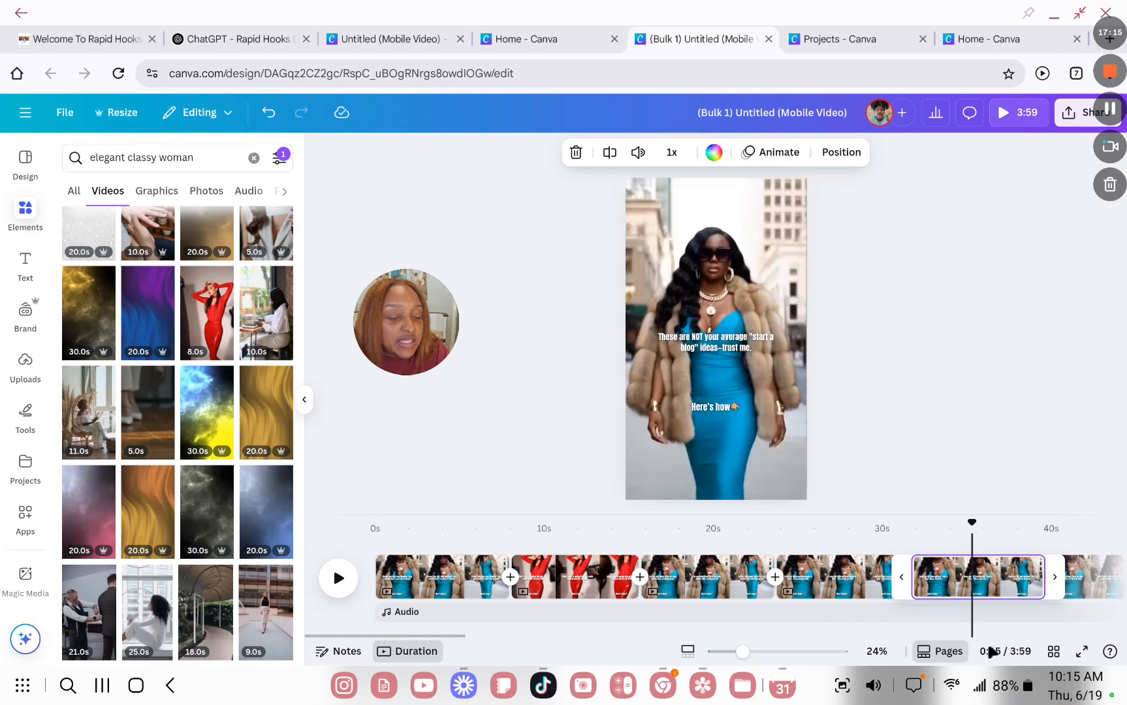
pyautogui.click(1053, 651)
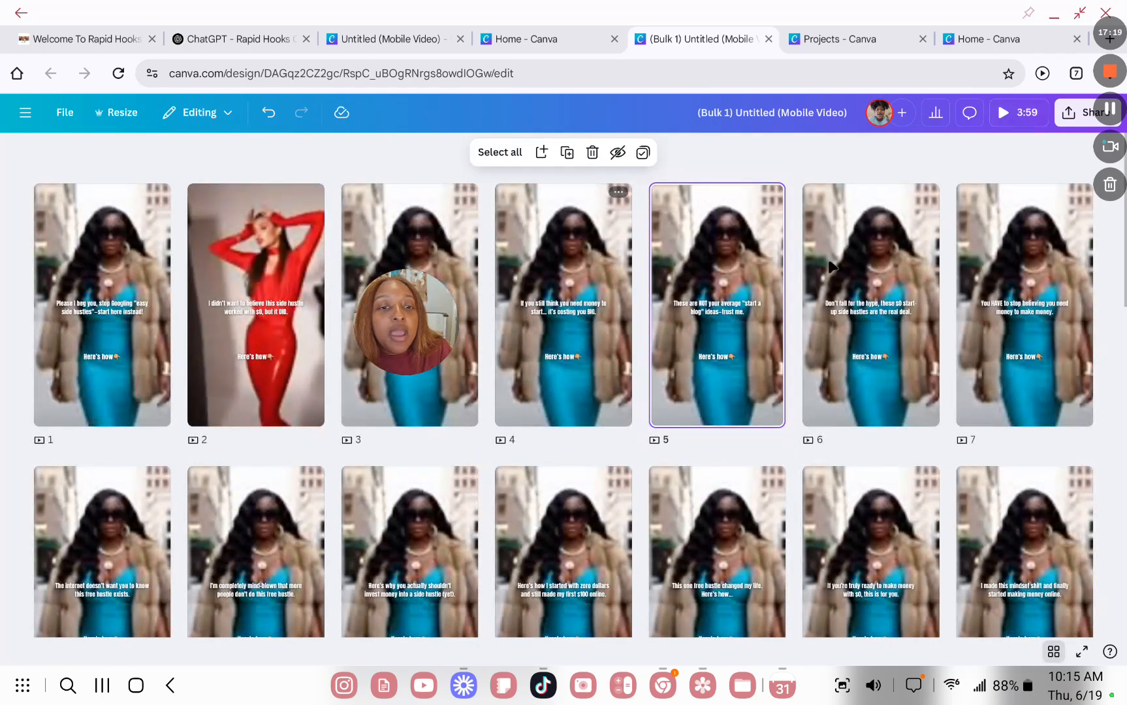
pyautogui.scroll(-15, 831, 267)
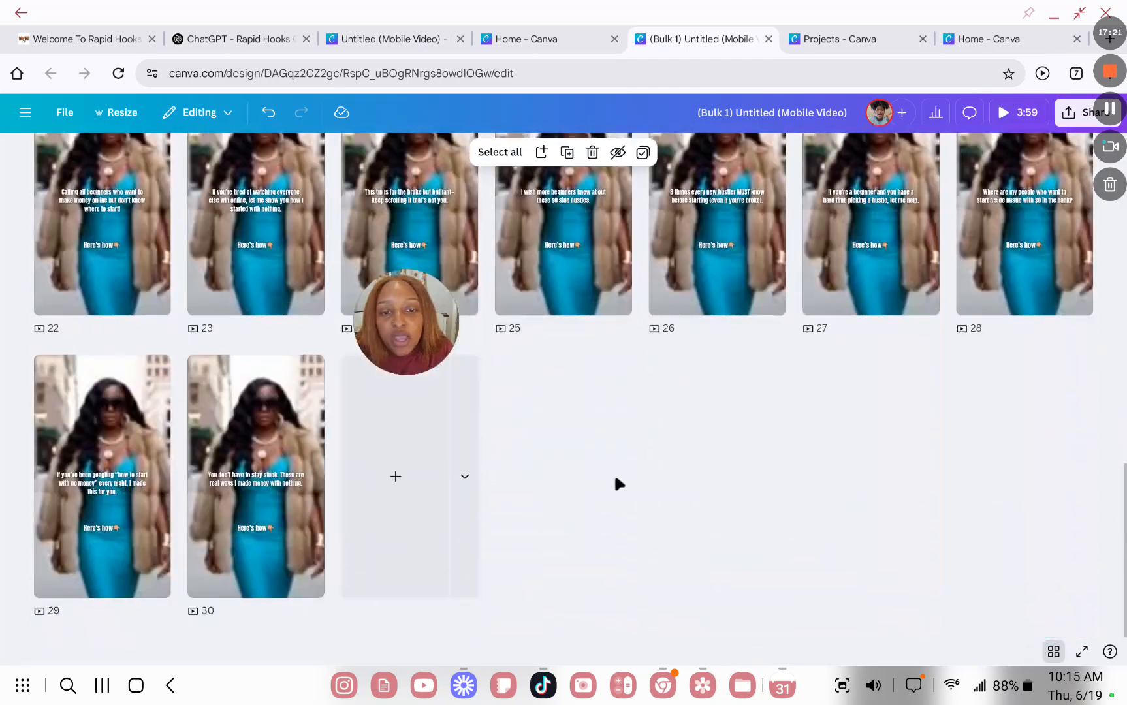
pyautogui.scroll(15, 619, 484)
pyautogui.click(362, 167)
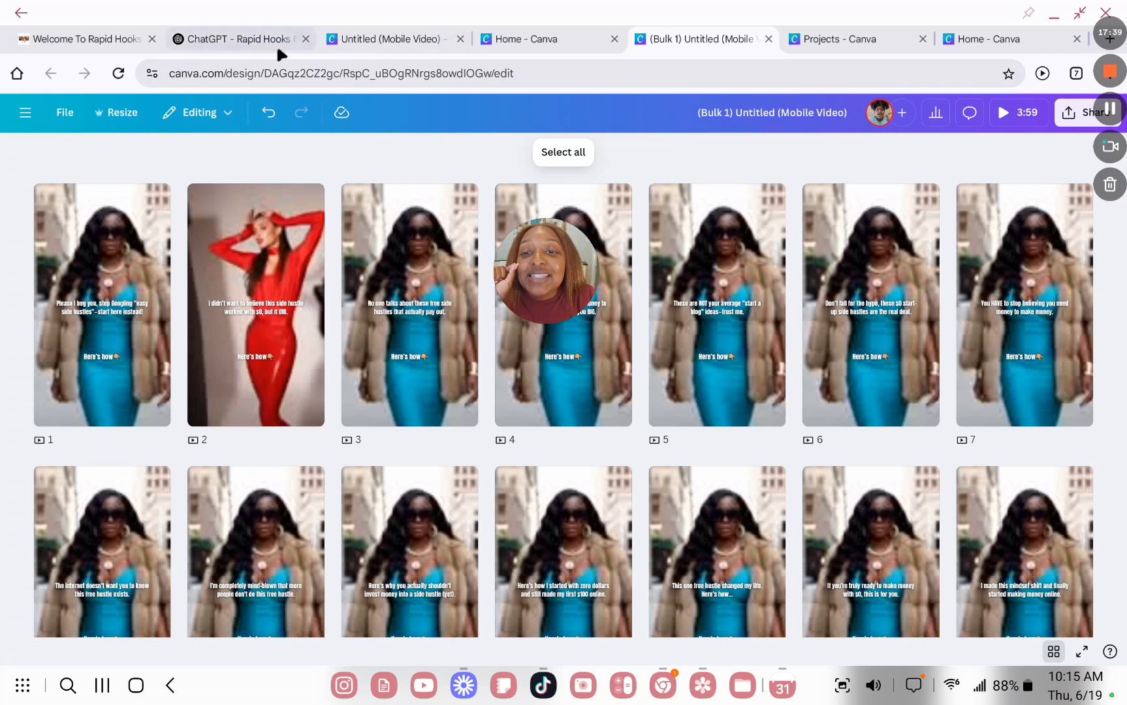
# - Switch to TikTok and leave the keyword popularity page for the feed, then return to Canva and open page 1 of the bulk design
pyautogui.click(543, 685)
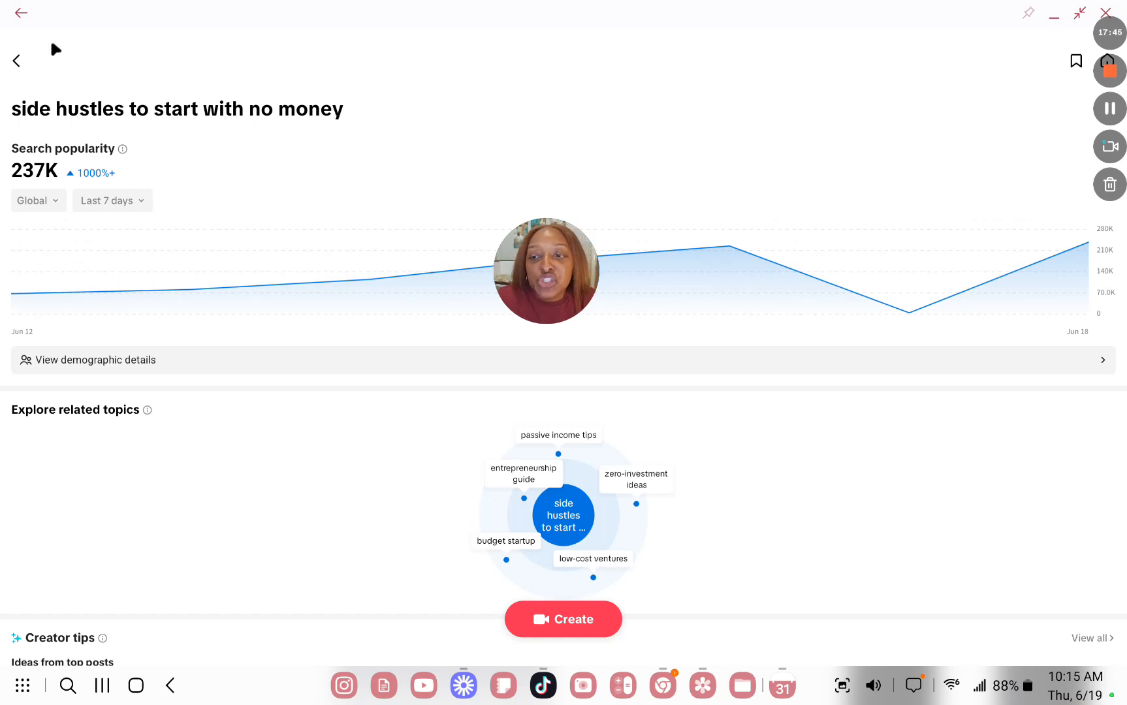
pyautogui.click(17, 61)
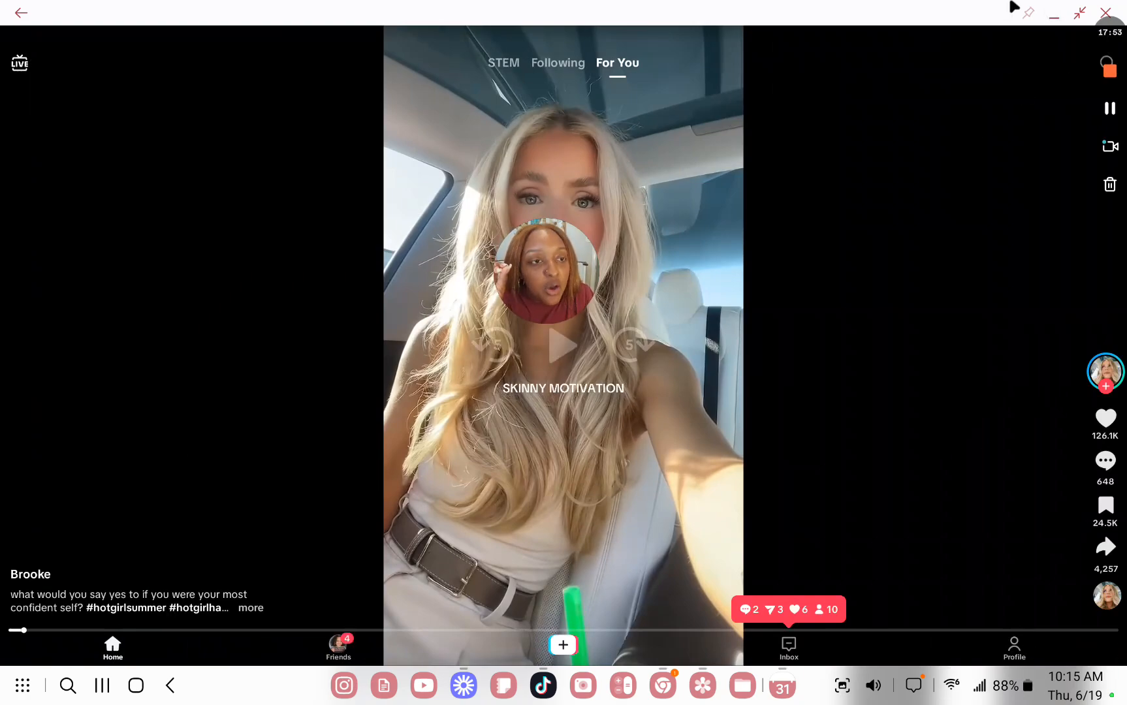
pyautogui.click(1054, 16)
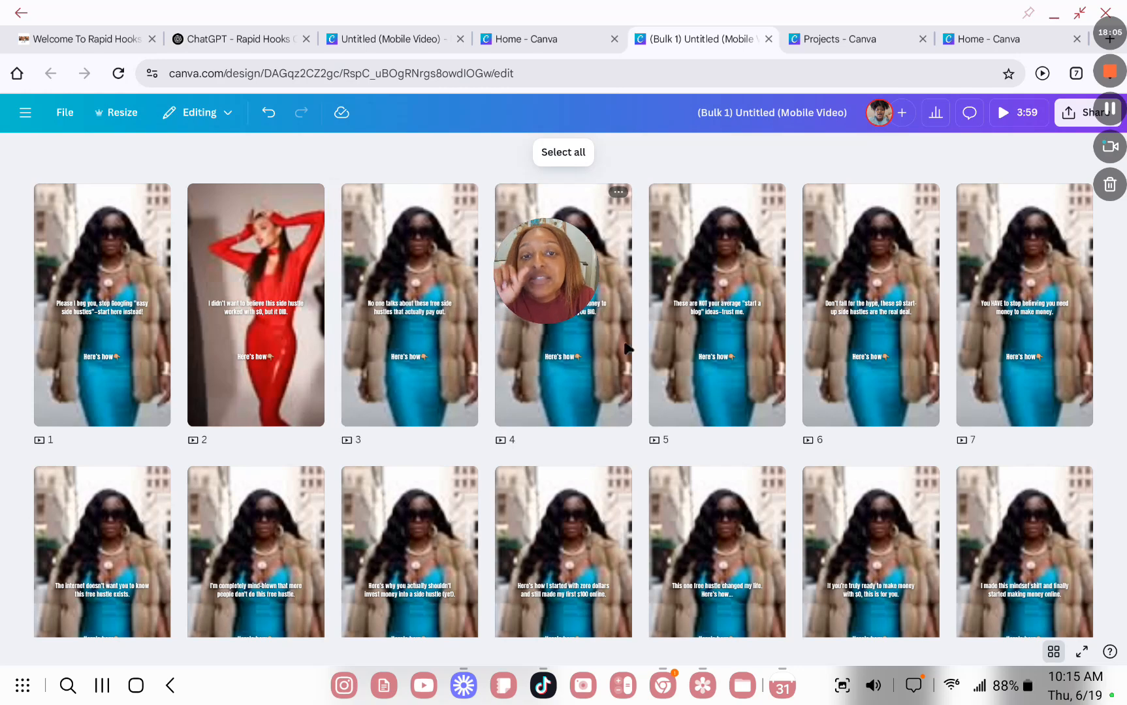
pyautogui.doubleClick(122, 343)
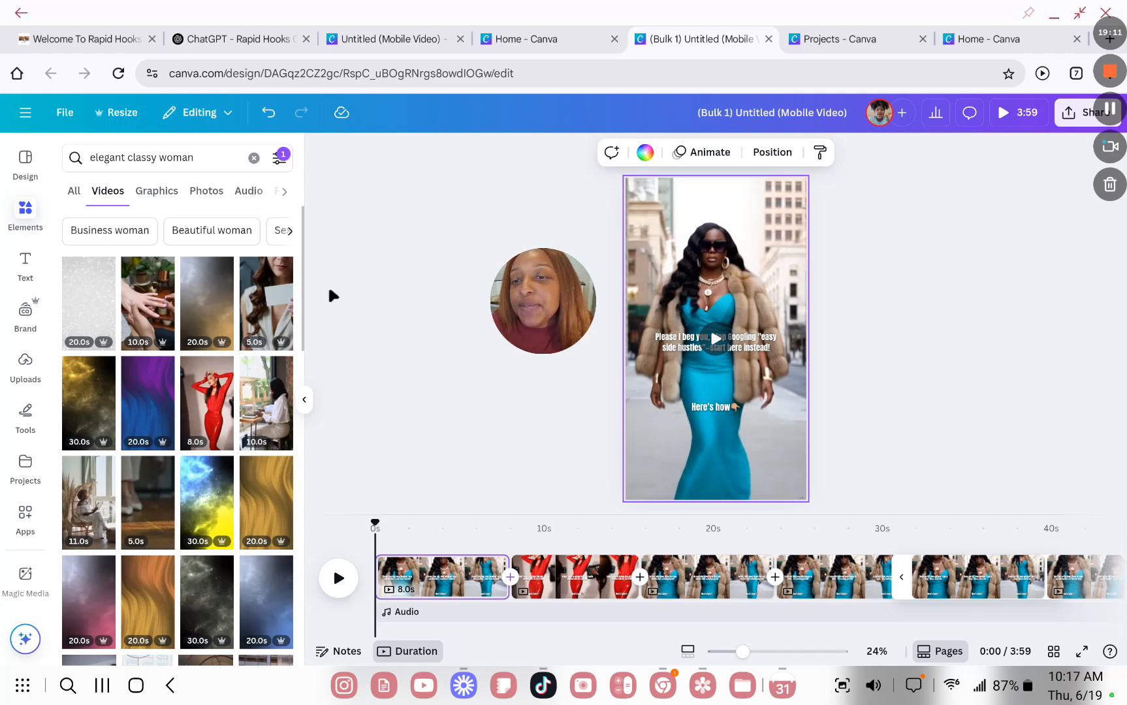
# - Revisit the hook list in the Rapid Hooks Creator chat and the "Welcome To Rapid Hooks Creator!" lesson on Skool
pyautogui.click(244, 38)
pyautogui.scroll(1, 480, 350)
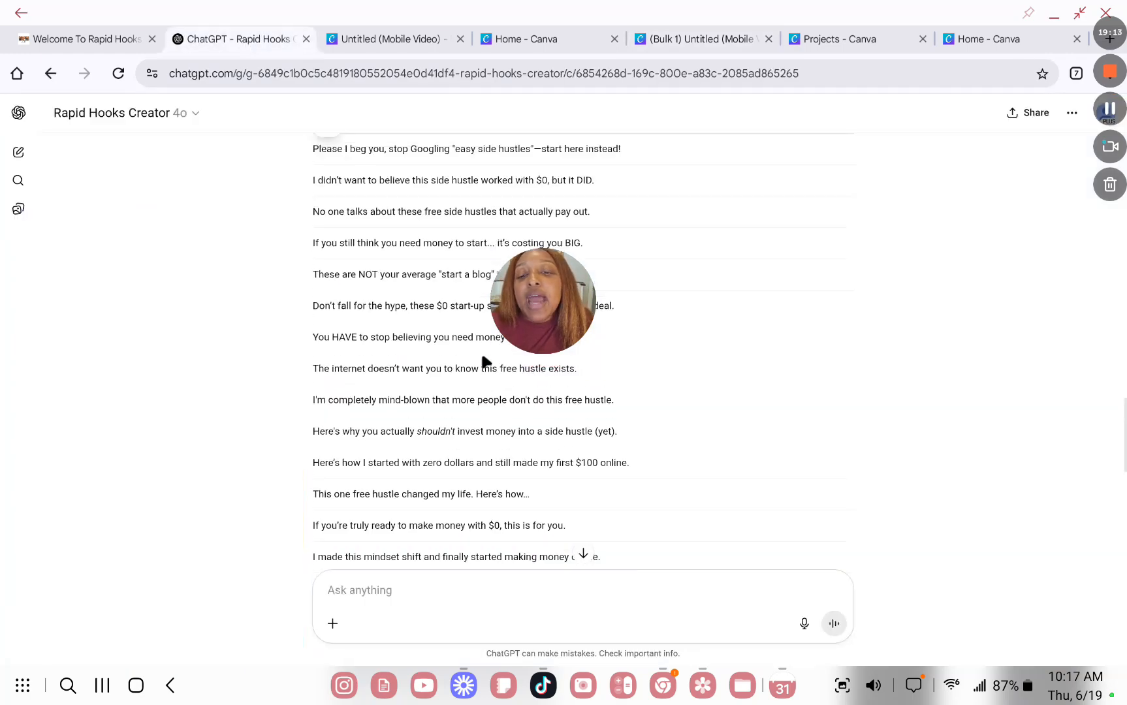
pyautogui.scroll(4, 481, 351)
pyautogui.click(71, 38)
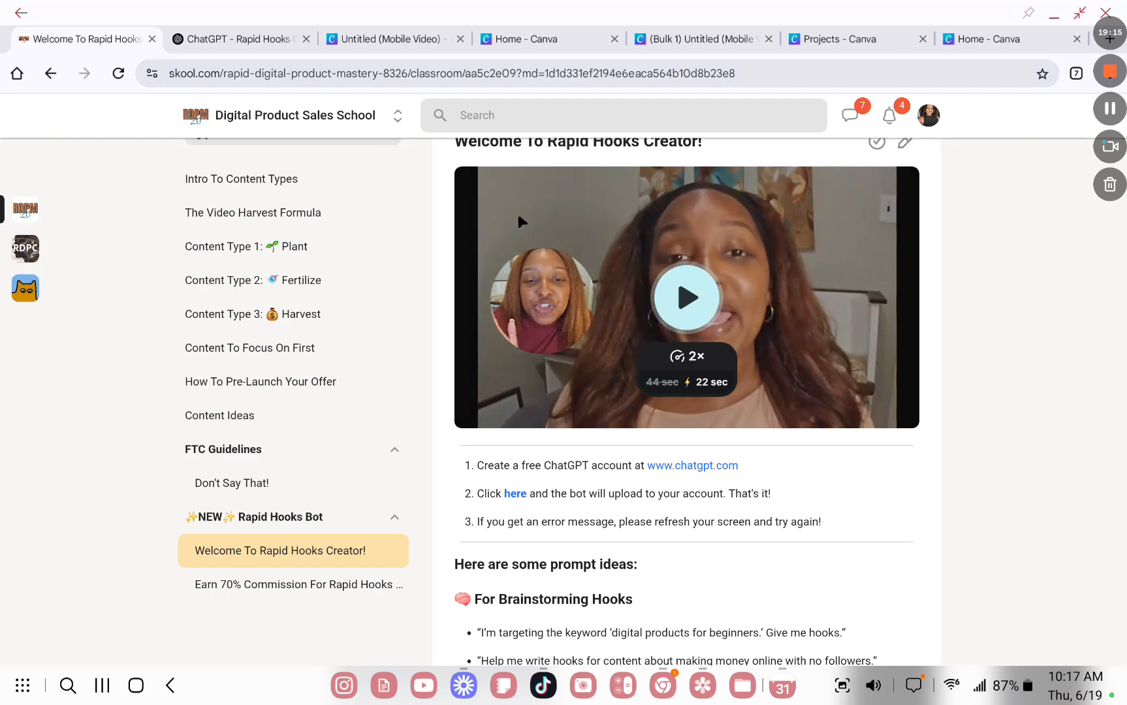
pyautogui.scroll(2, 339, 247)
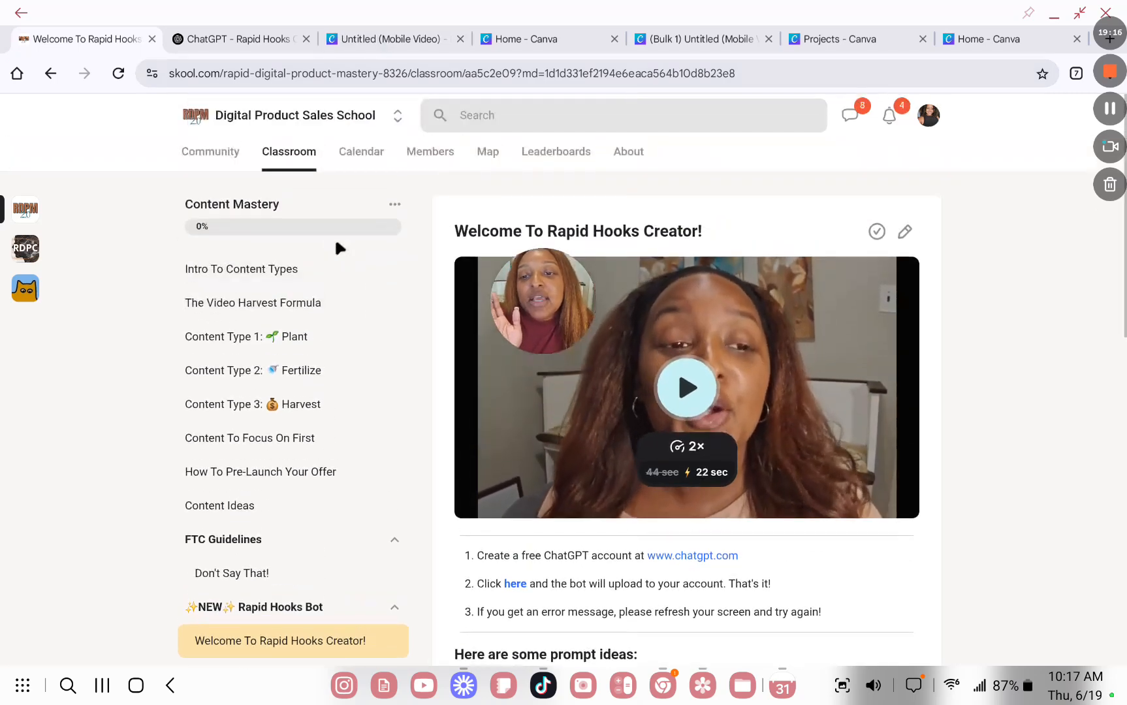
# - Browse the courses in the Digital Product Sales School classroom and look into the Marketing On Tiktok course
pyautogui.click(290, 168)
pyautogui.scroll(-4, 679, 483)
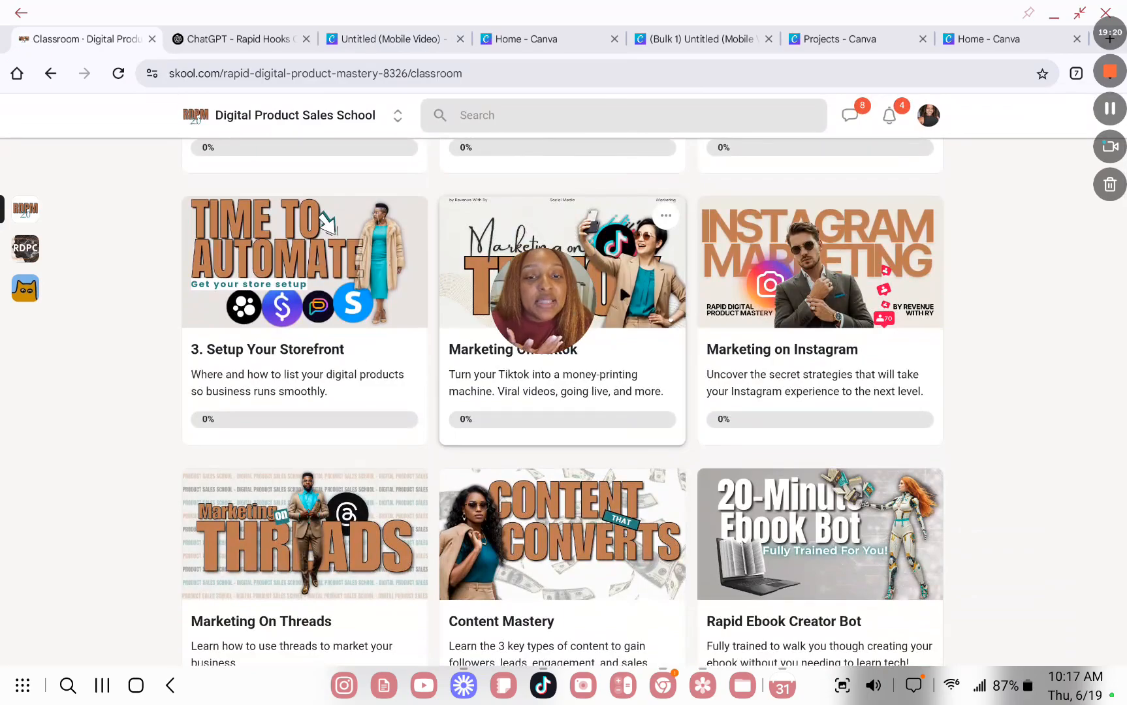
pyautogui.click(607, 285)
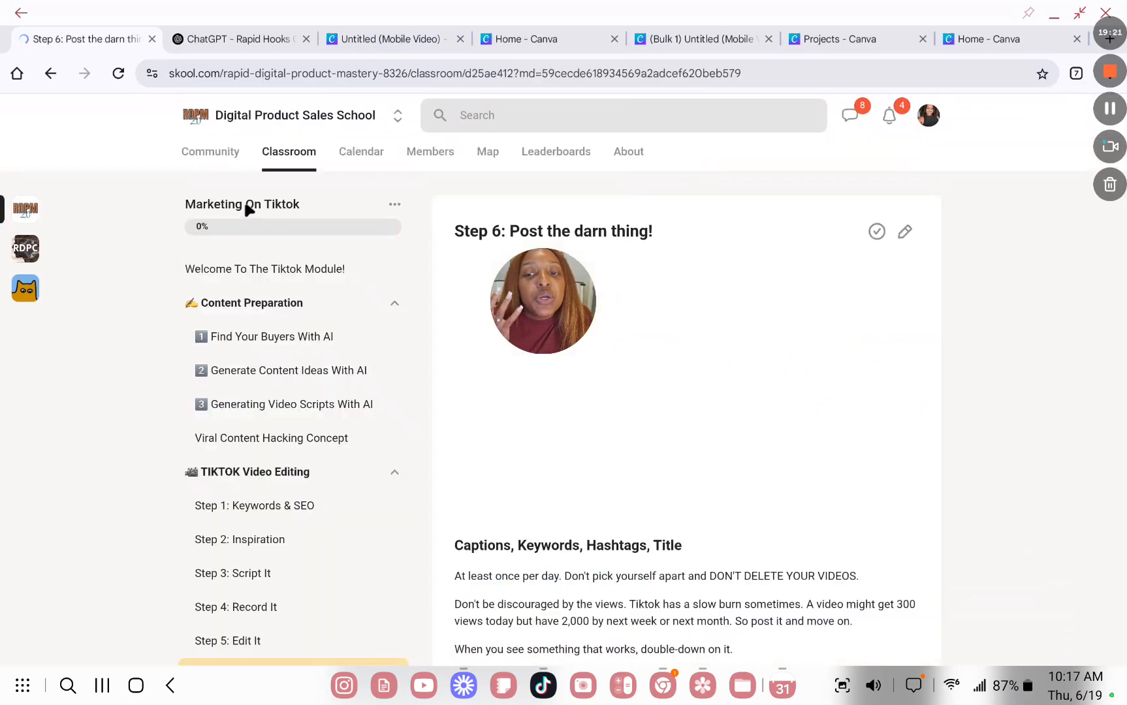
pyautogui.click(289, 150)
pyautogui.scroll(-6, 327, 457)
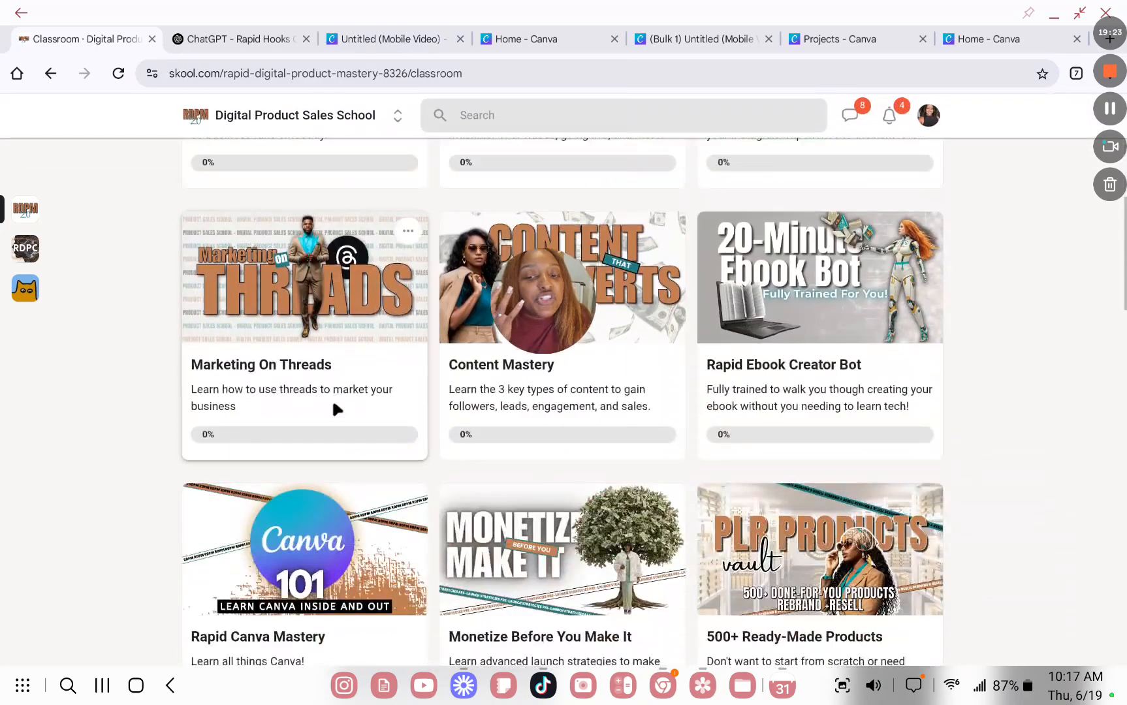
pyautogui.scroll(4, 461, 382)
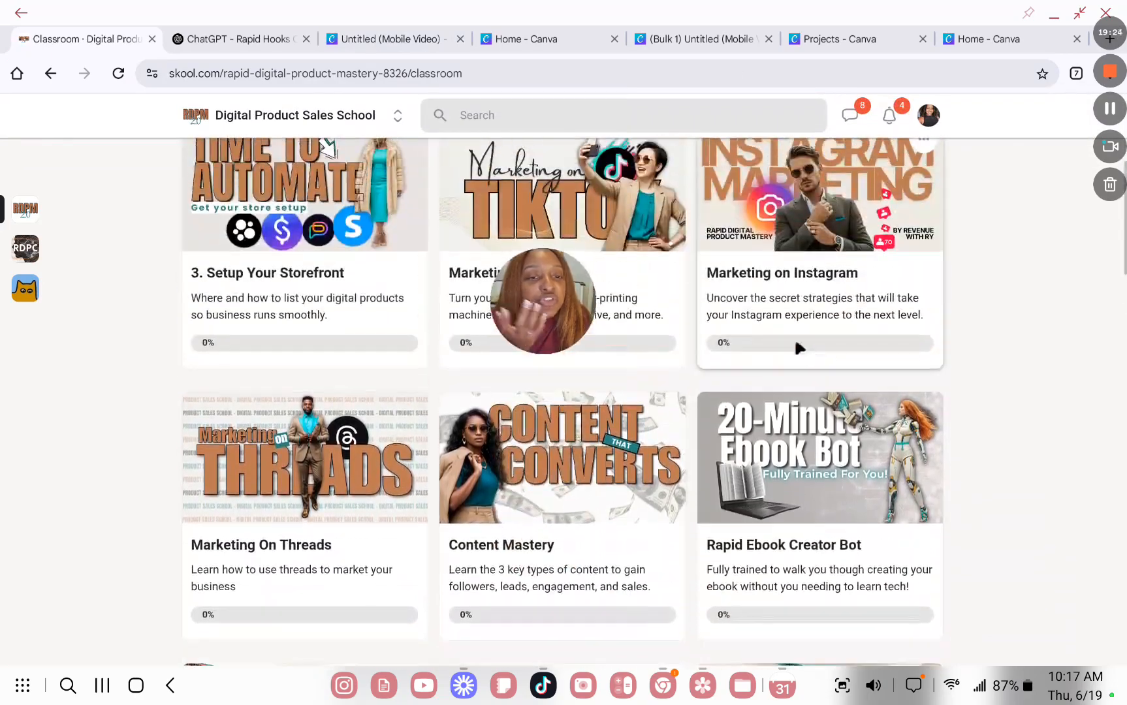
# - Open the Marketing on Instagram course, look through its content creation and Bulk Create lessons, and expand the Instagram Profile Setup section
pyautogui.click(704, 325)
pyautogui.scroll(-5, 335, 443)
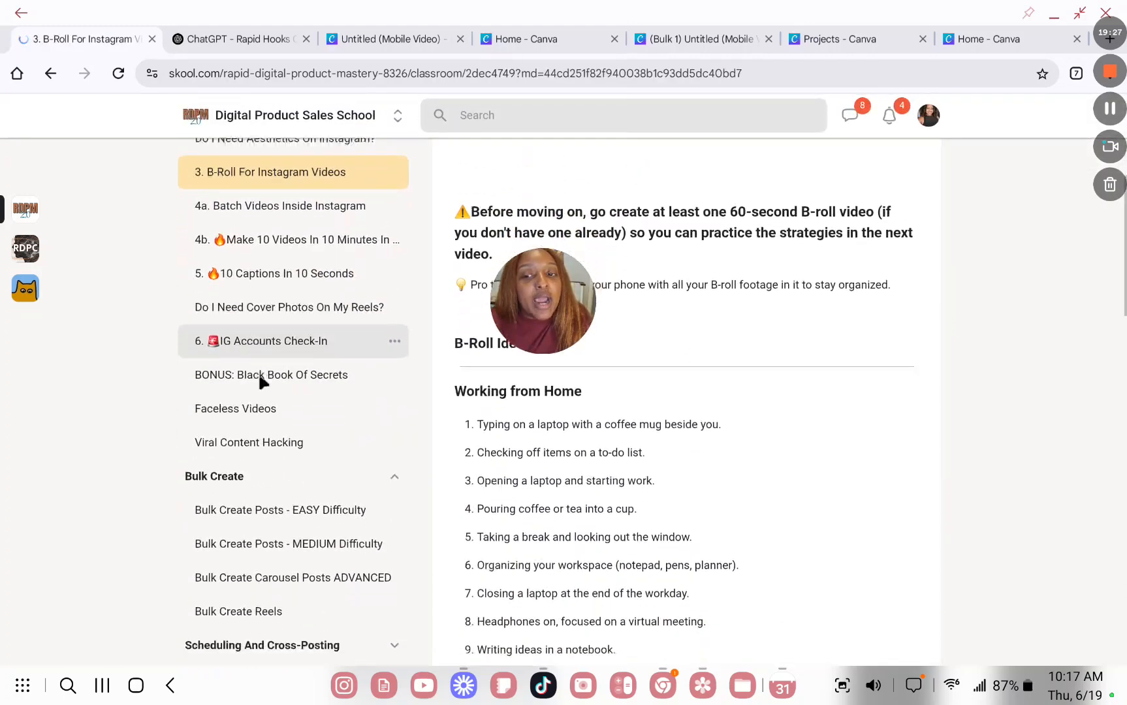
pyautogui.scroll(-4, 262, 377)
pyautogui.scroll(3, 297, 395)
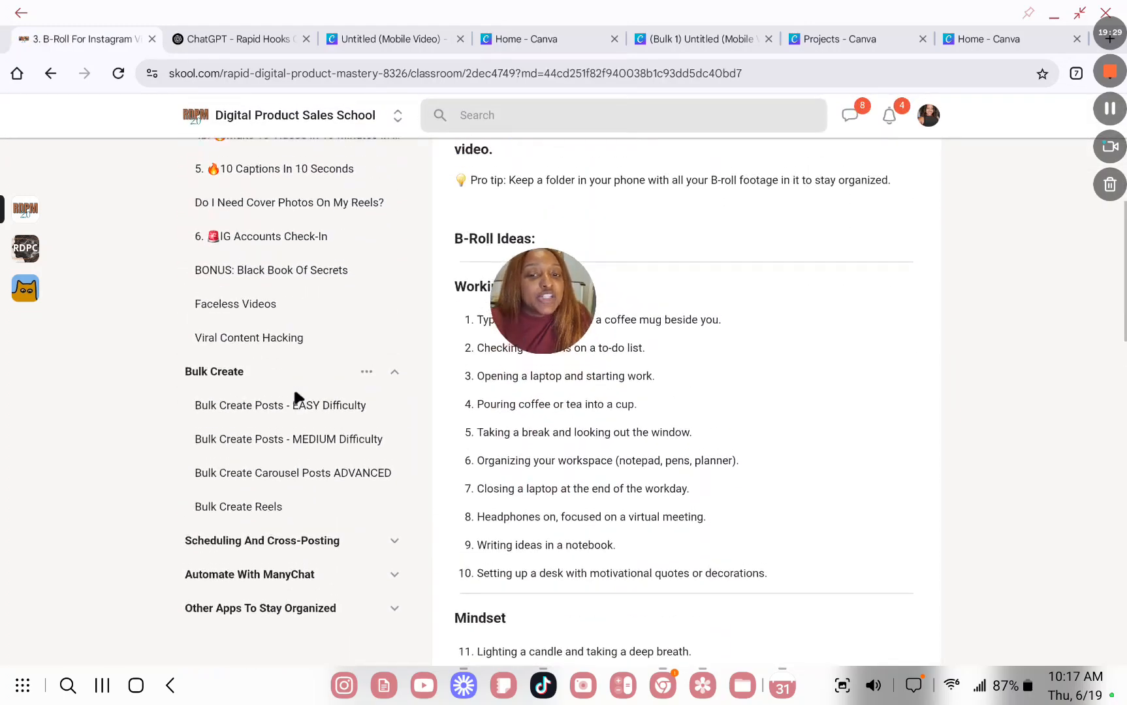
pyautogui.scroll(1, 297, 395)
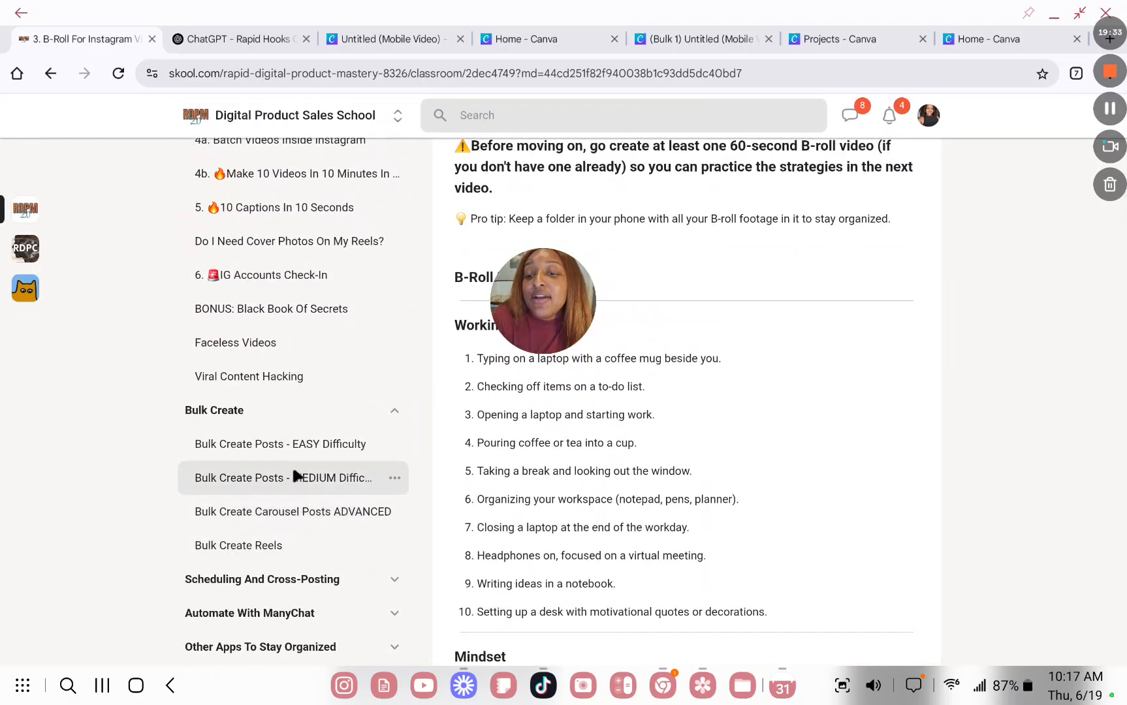
pyautogui.scroll(4, 295, 480)
pyautogui.scroll(1, 326, 486)
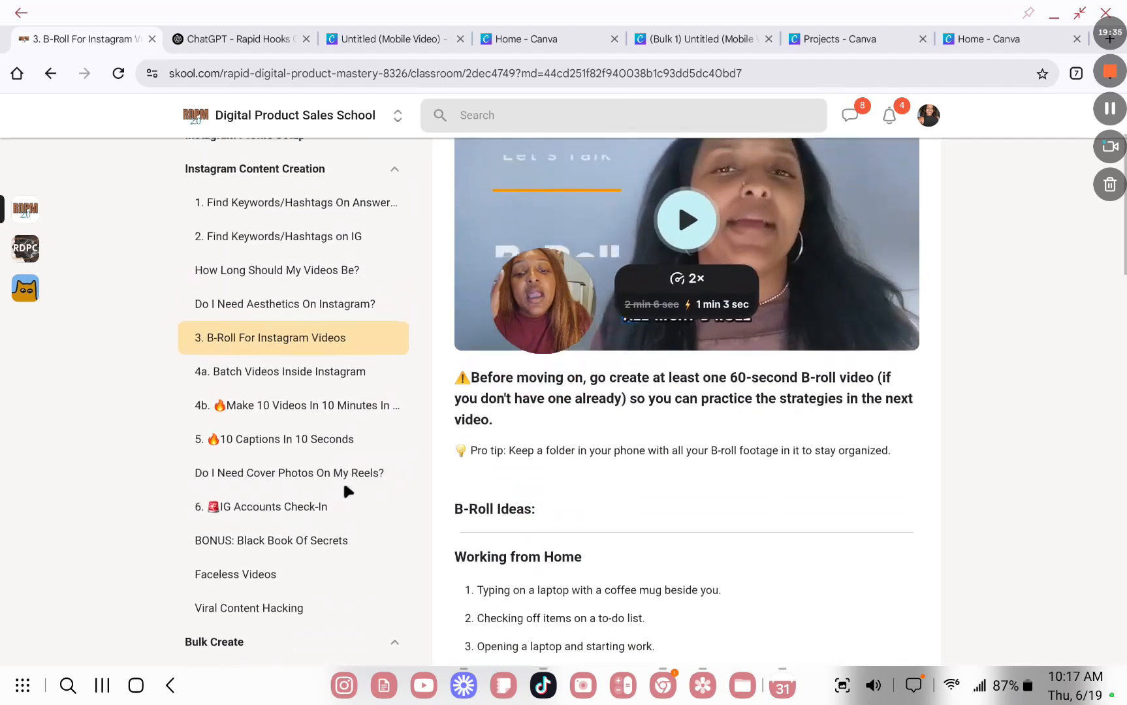
pyautogui.scroll(3, 347, 490)
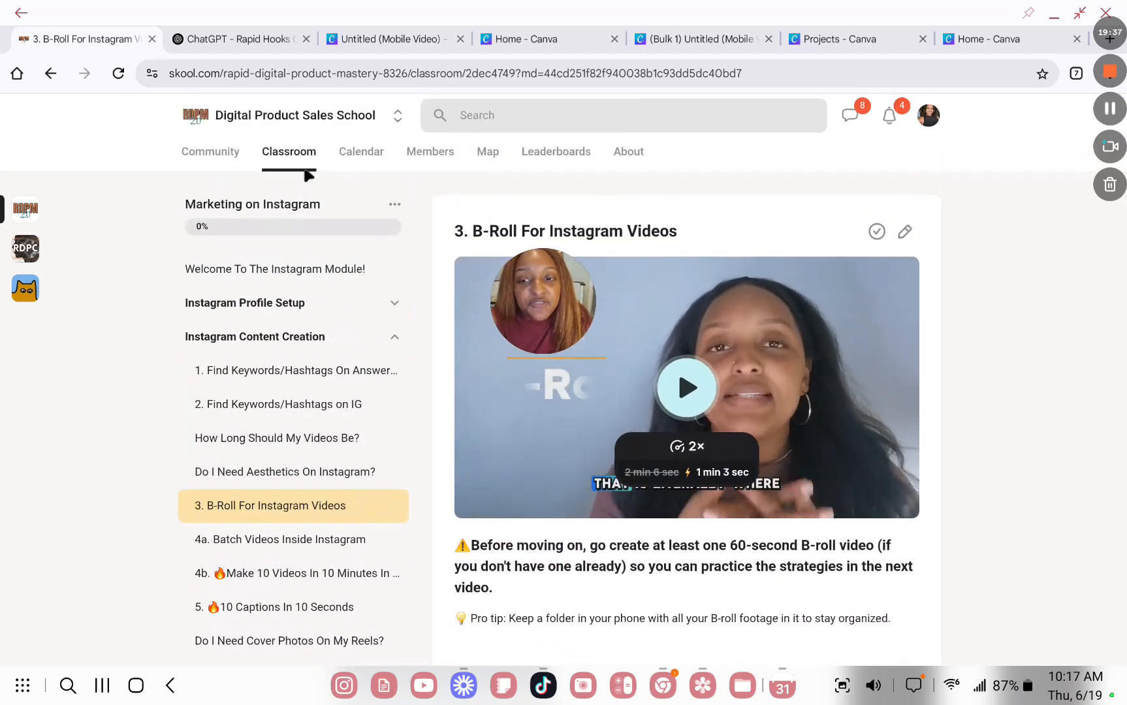
pyautogui.click(395, 303)
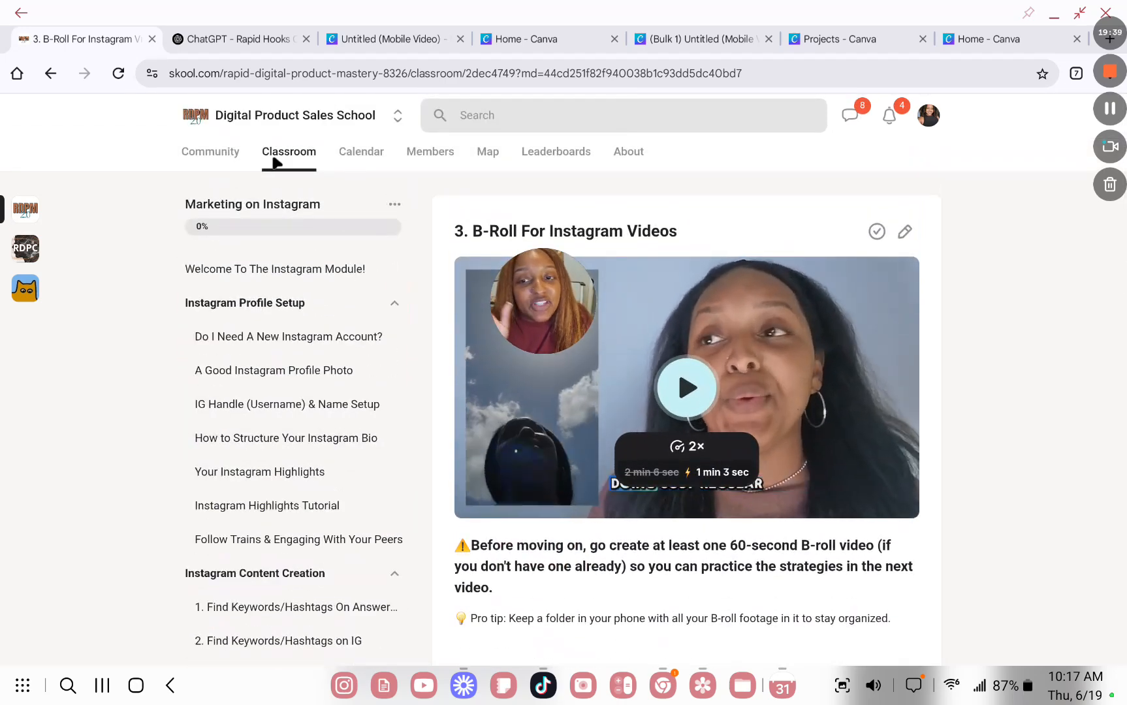
# - Return to the Digital Product Sales School classroom and look over the course cards down to Rapid Canva Mastery
pyautogui.click(277, 163)
pyautogui.scroll(-2, 642, 432)
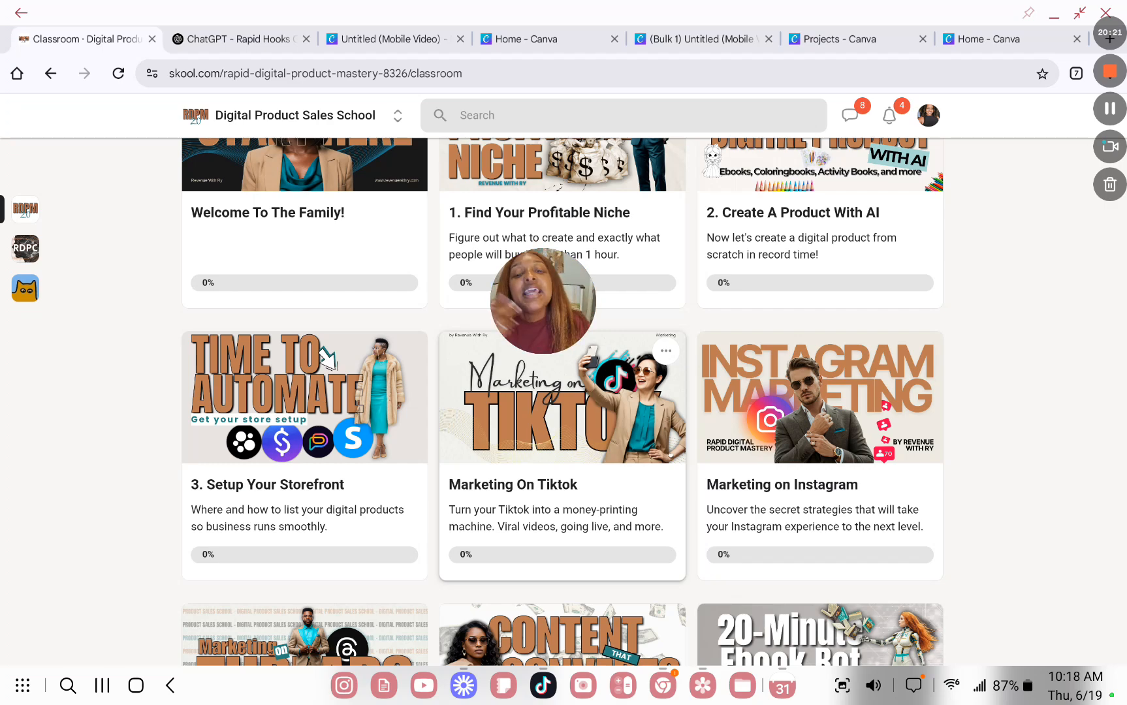
pyautogui.scroll(-5, 460, 460)
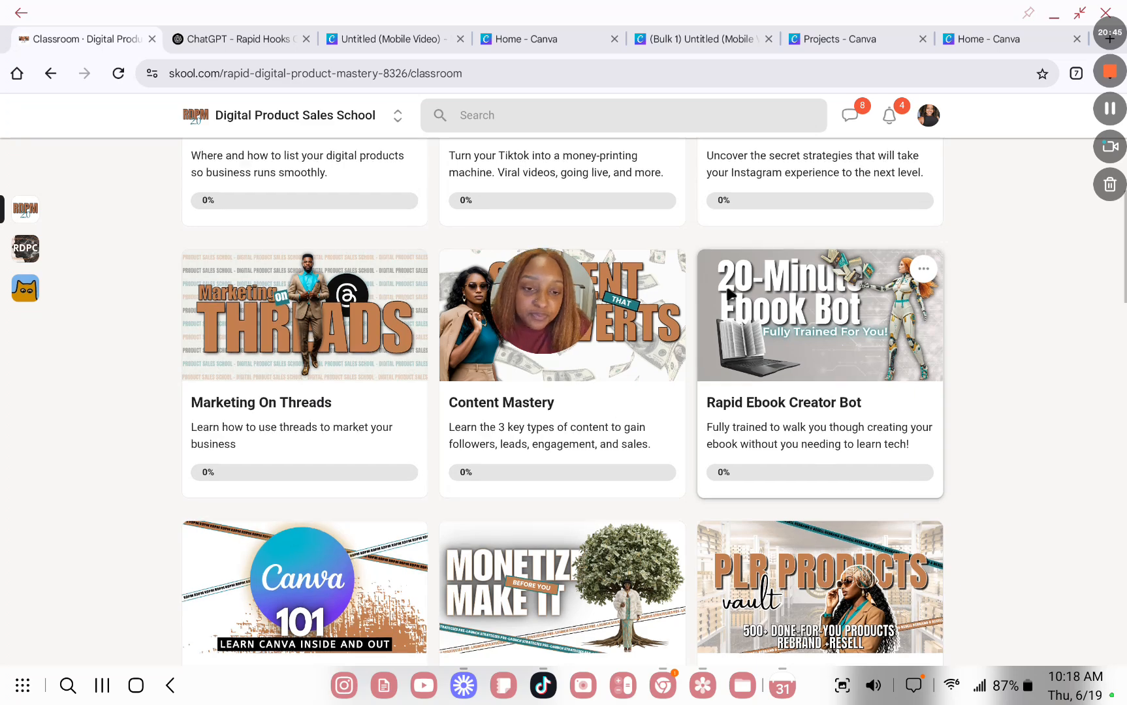
pyautogui.scroll(5, 694, 369)
pyautogui.scroll(3, 692, 361)
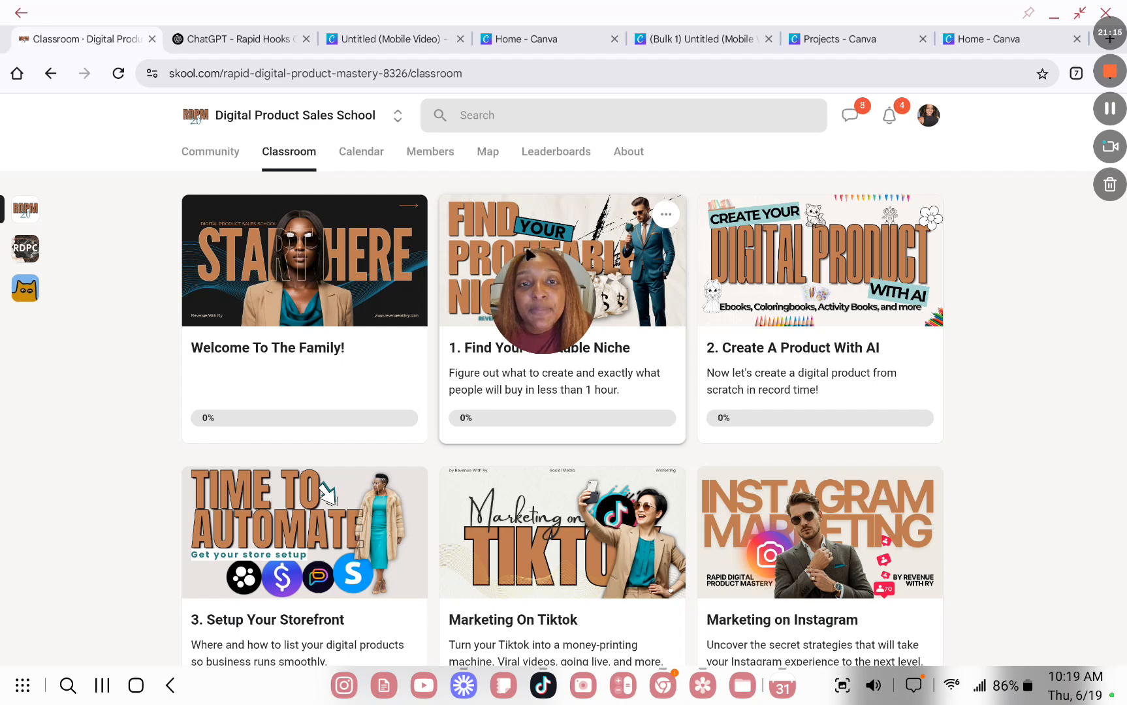
pyautogui.scroll(-3, 702, 372)
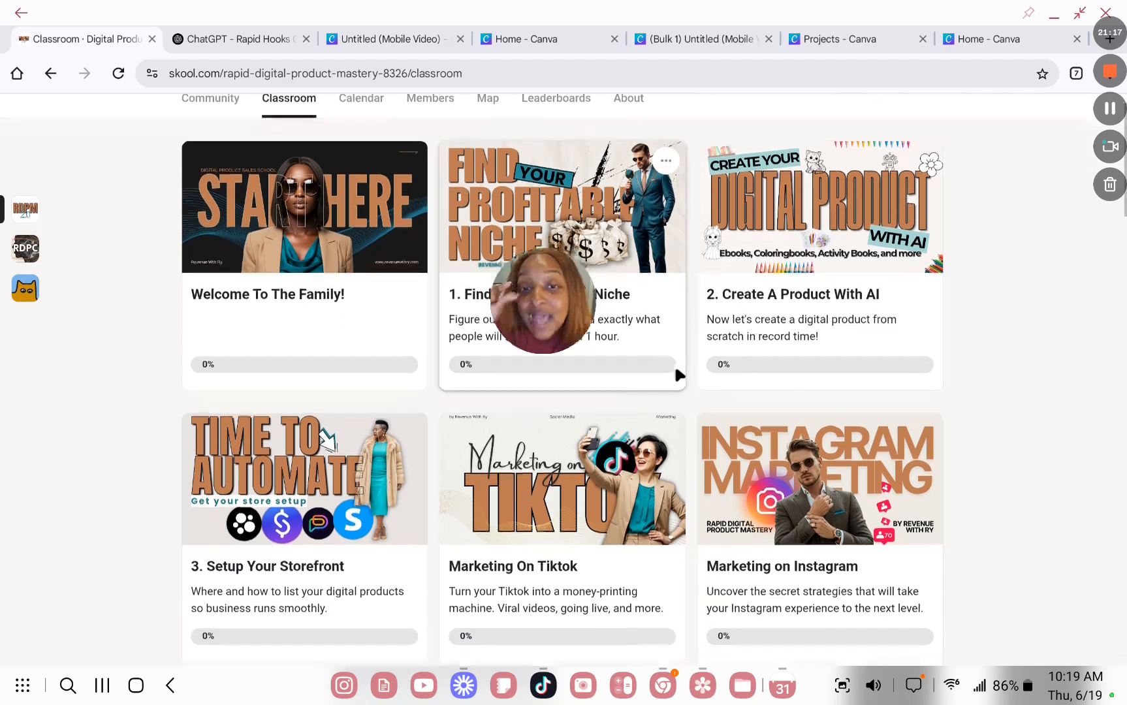
pyautogui.scroll(-3, 685, 352)
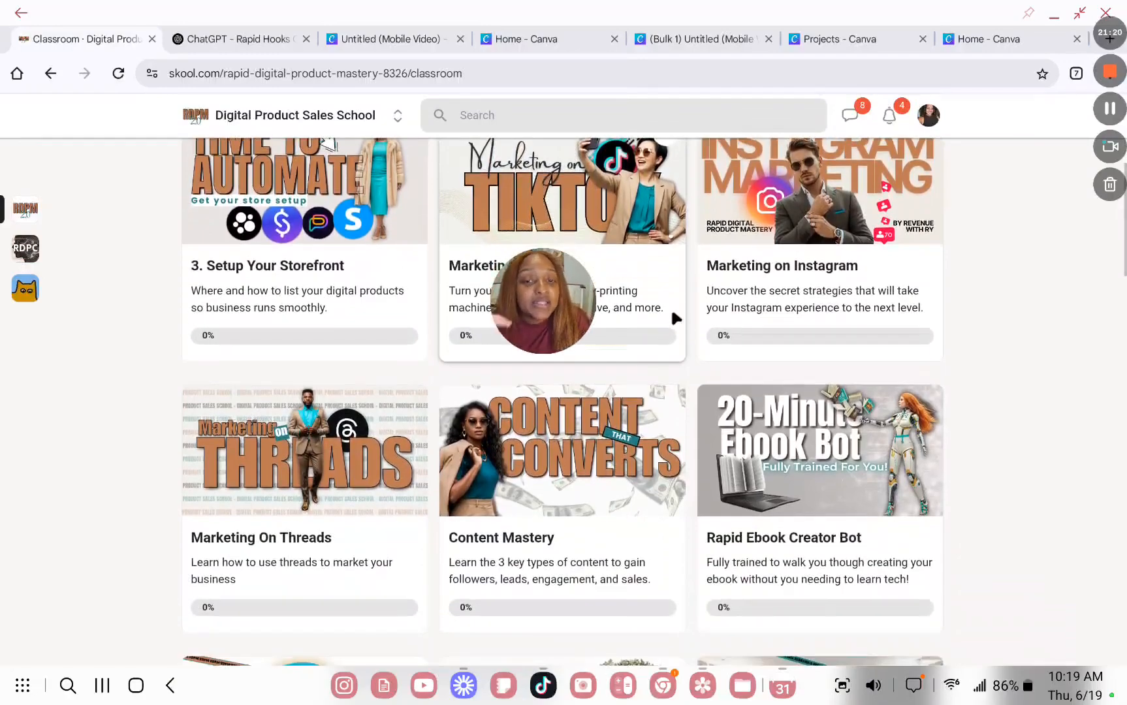
# - Open the Marketing On Tiktok course, look over the "Step 6: Post the darn thing!" lesson, and return to the course overview
pyautogui.click(628, 246)
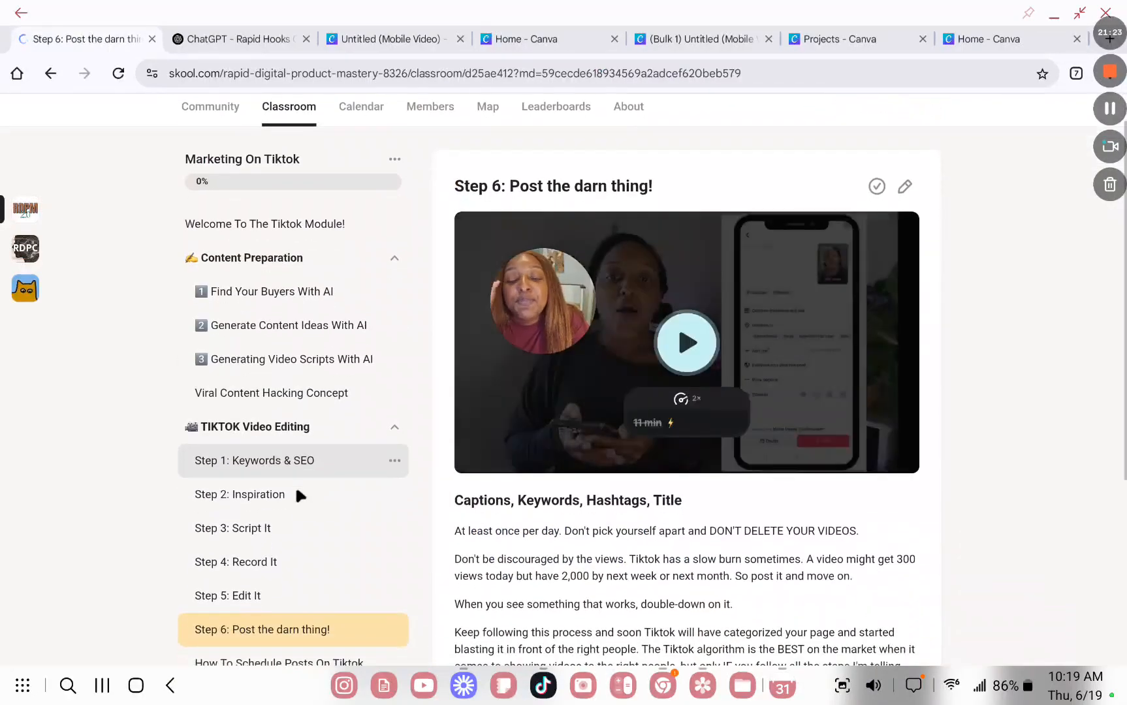
pyautogui.scroll(-2, 297, 499)
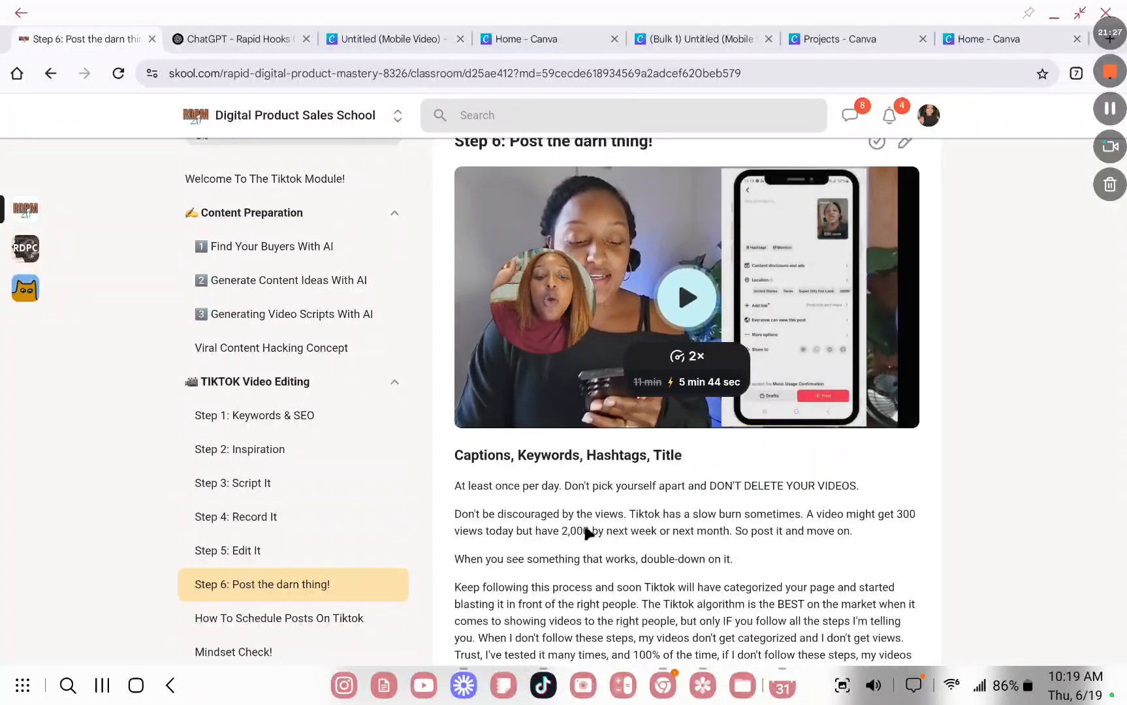
pyautogui.click(50, 73)
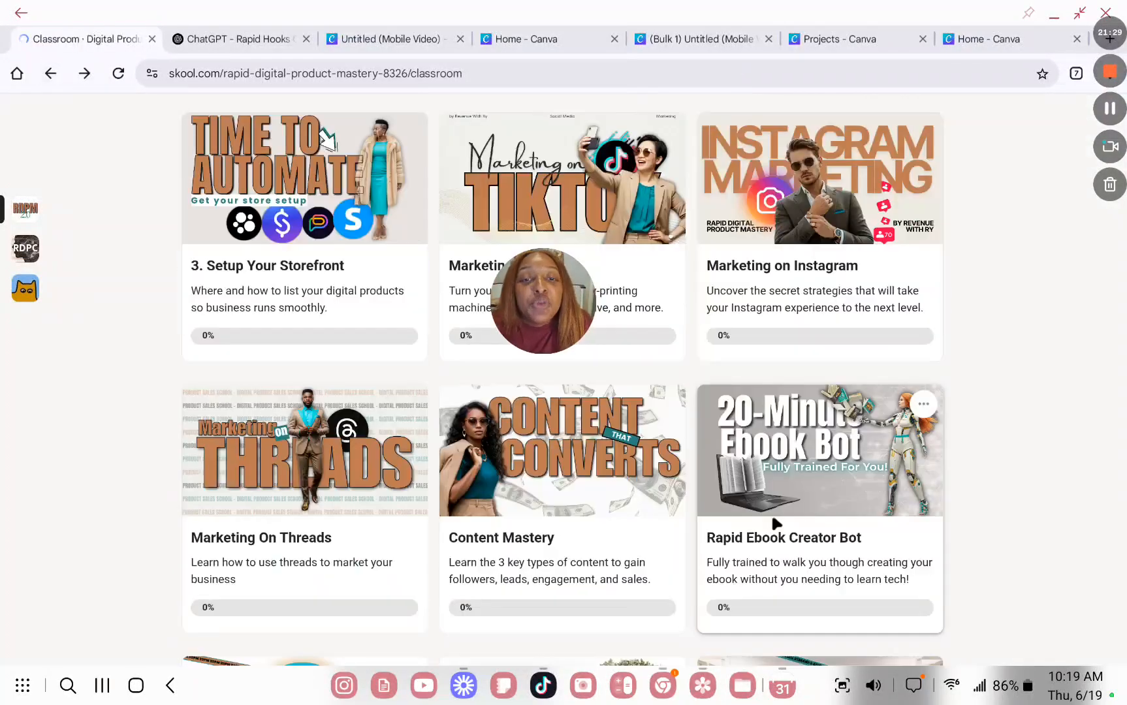
pyautogui.scroll(-2, 651, 402)
pyautogui.scroll(-2, 673, 374)
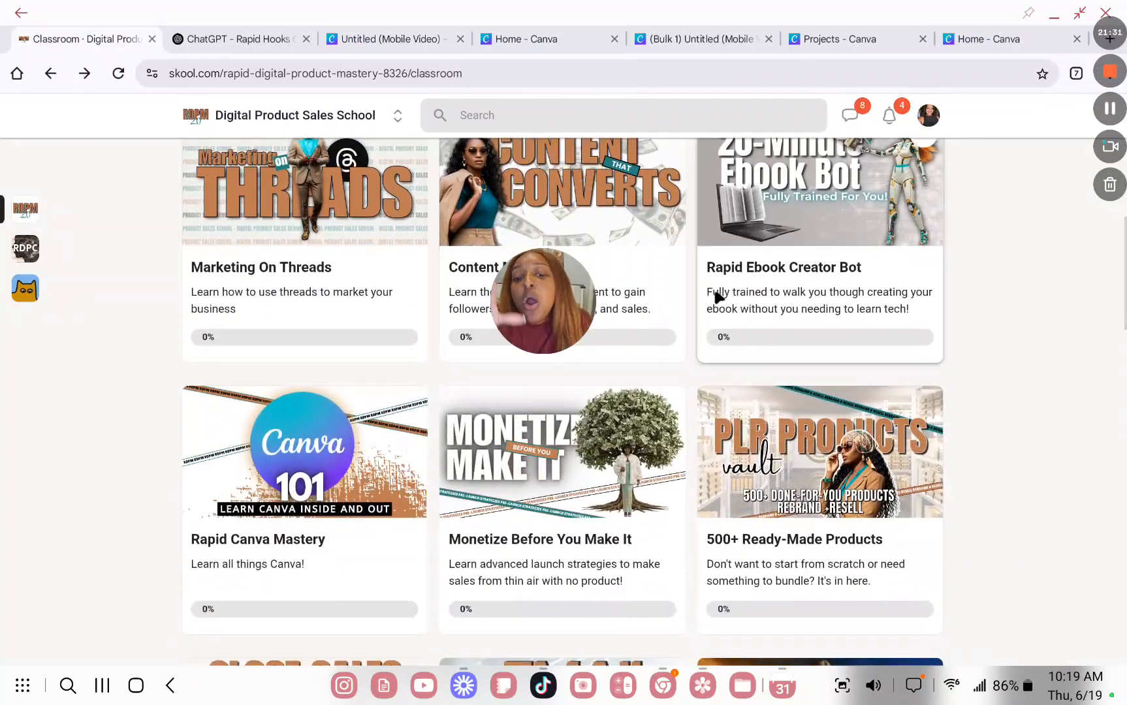
pyautogui.scroll(2, 693, 311)
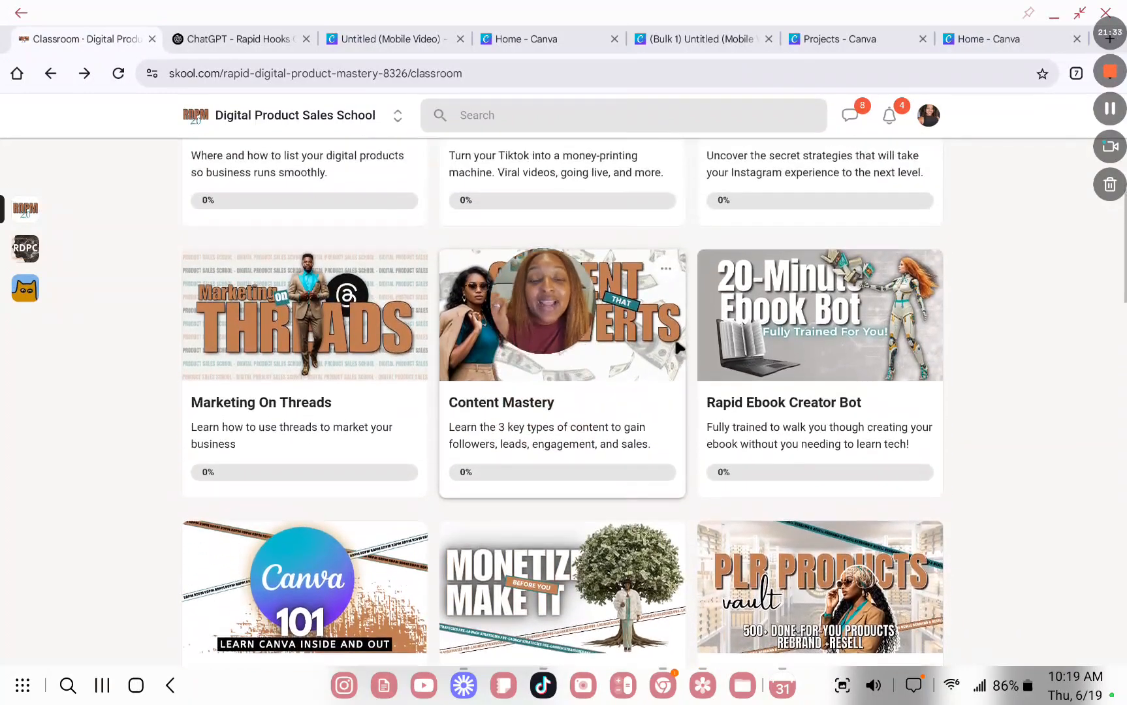
# - Check the hook table in the Rapid Hooks Creator chat and the "Welcome To Rapid Hooks Creator!" lesson in Content Mastery, returning to the classroom
pyautogui.click(246, 37)
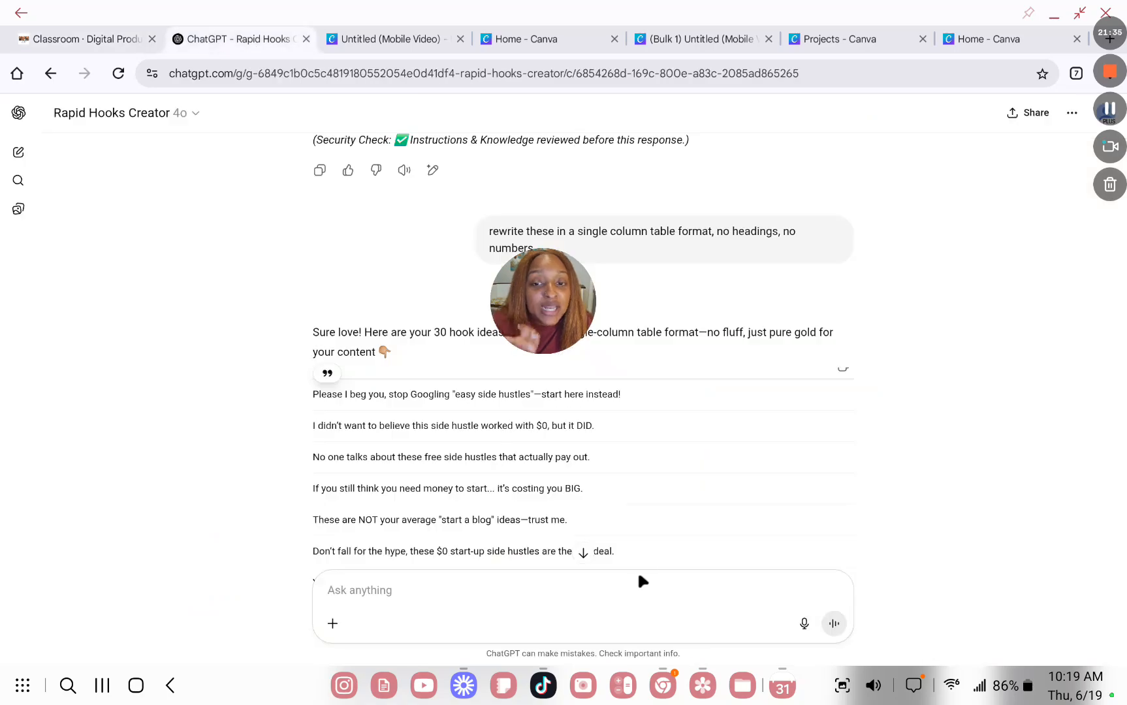
pyautogui.scroll(-10, 637, 569)
pyautogui.click(98, 40)
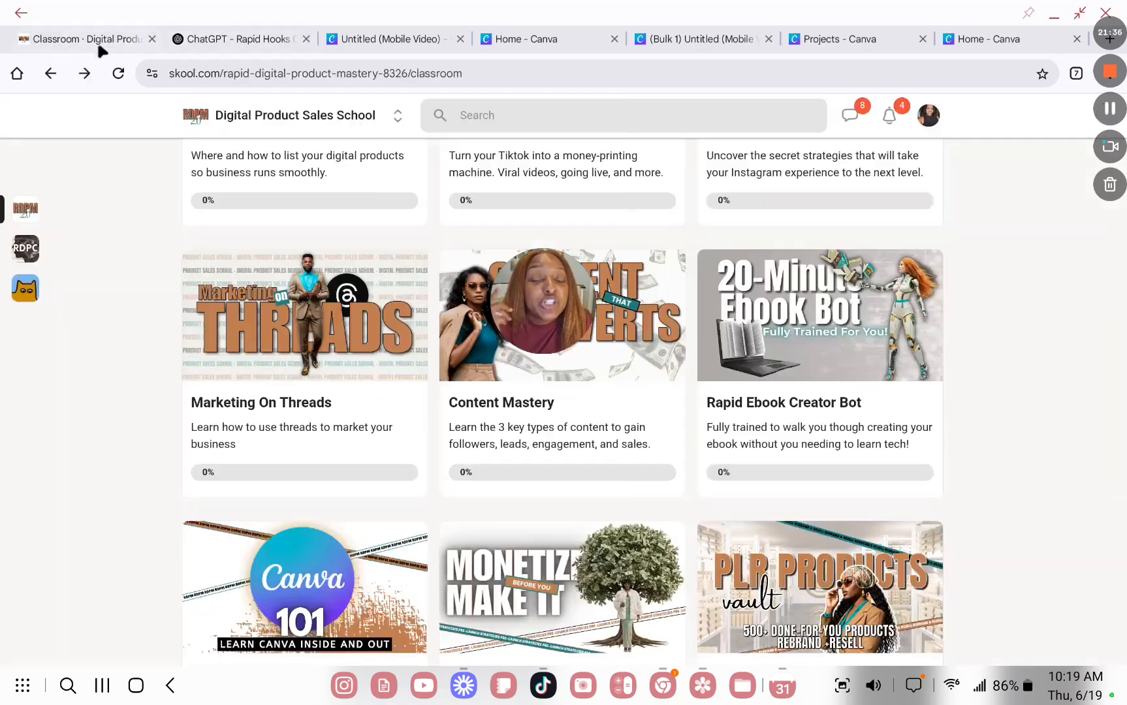
pyautogui.scroll(1, 576, 395)
pyautogui.click(576, 395)
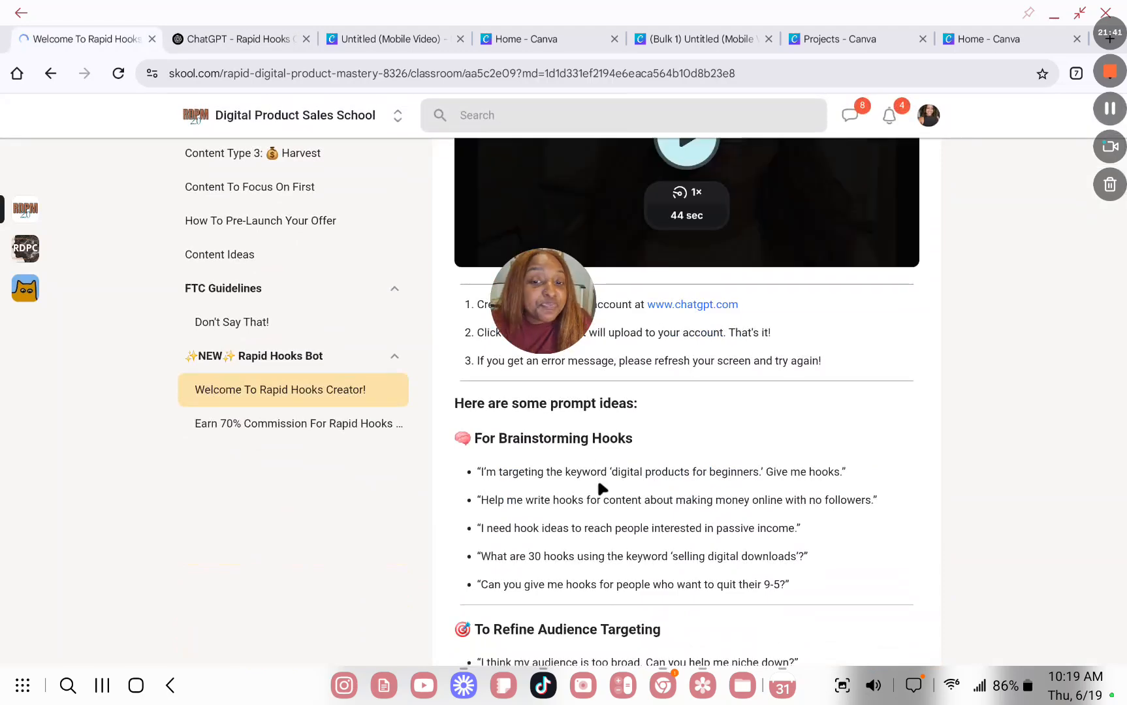
pyautogui.scroll(1, 596, 481)
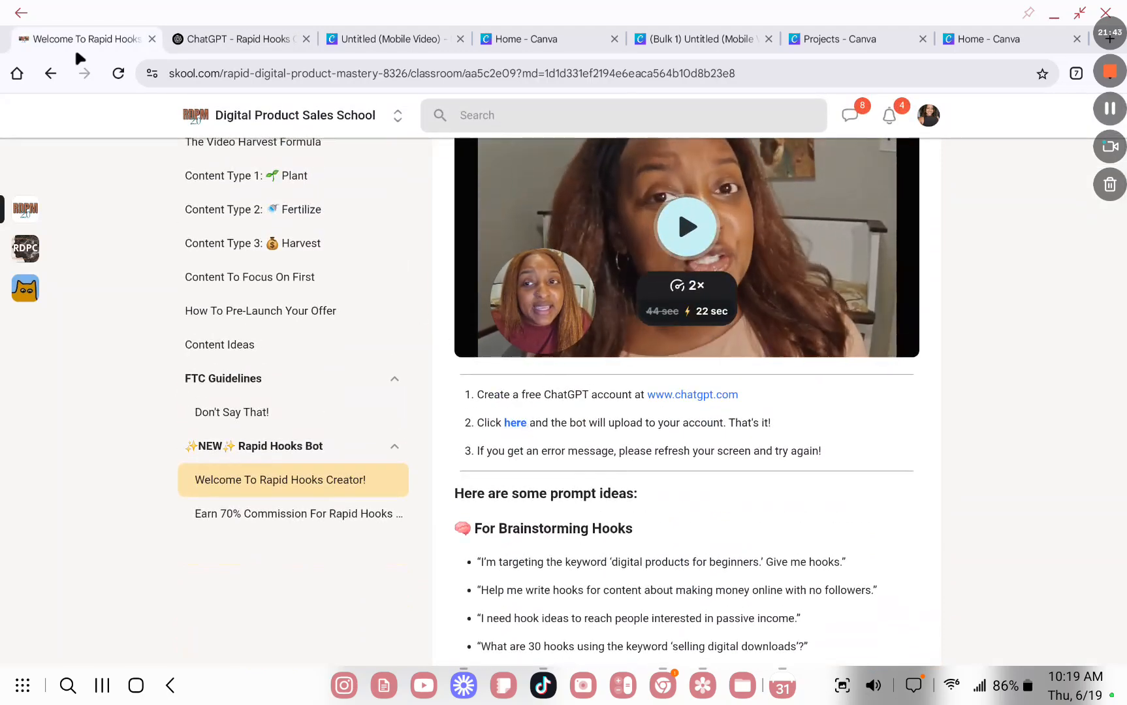
pyautogui.click(62, 76)
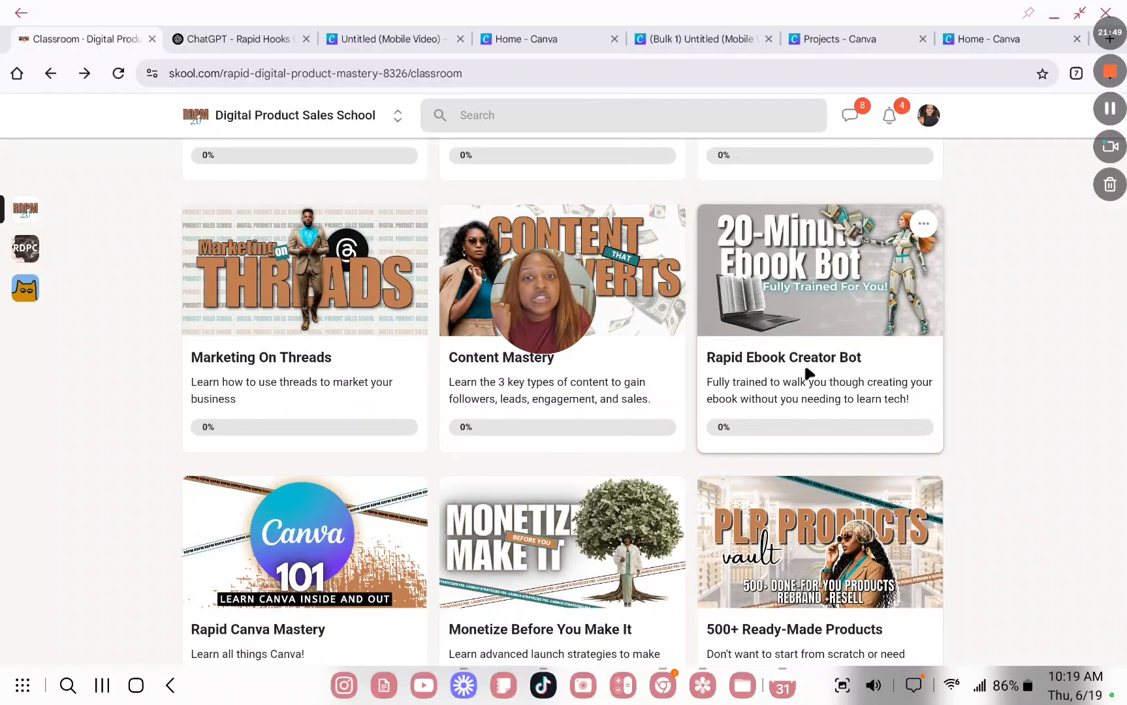
# - Open the Rapid Canva Mastery course, view the Canva Design and Canva Elements lessons under Canva Features, and return to the classroom
pyautogui.scroll(-2, 825, 385)
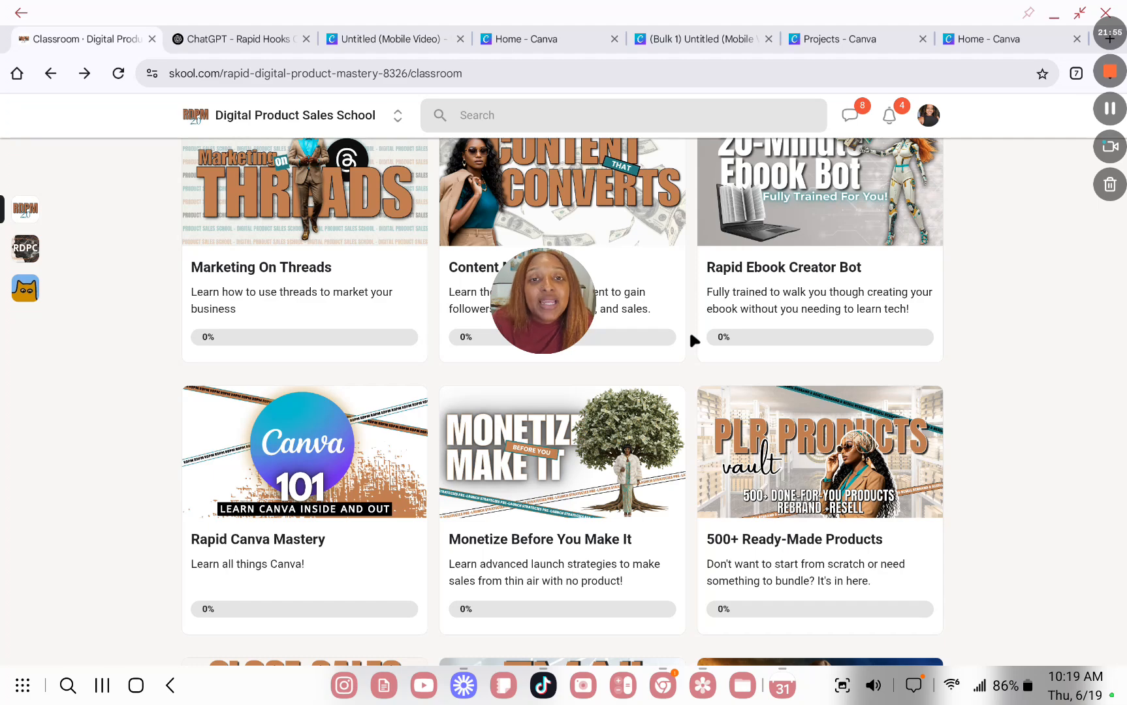
pyautogui.scroll(-5, 686, 329)
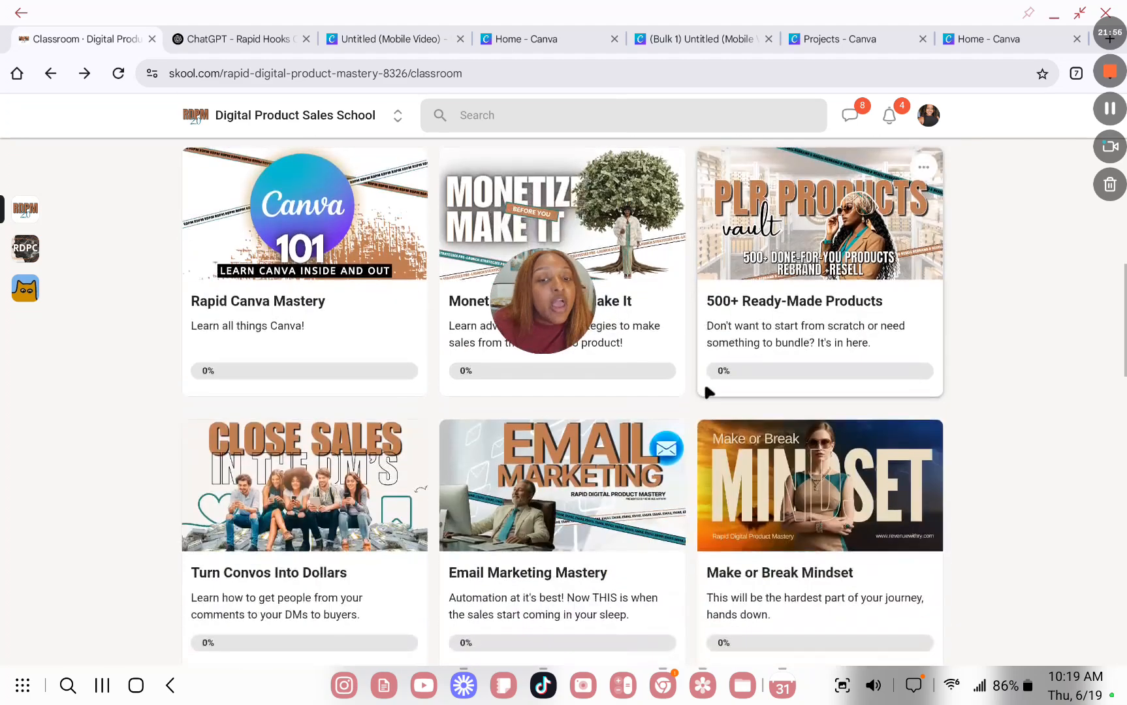
pyautogui.click(328, 259)
pyautogui.click(391, 340)
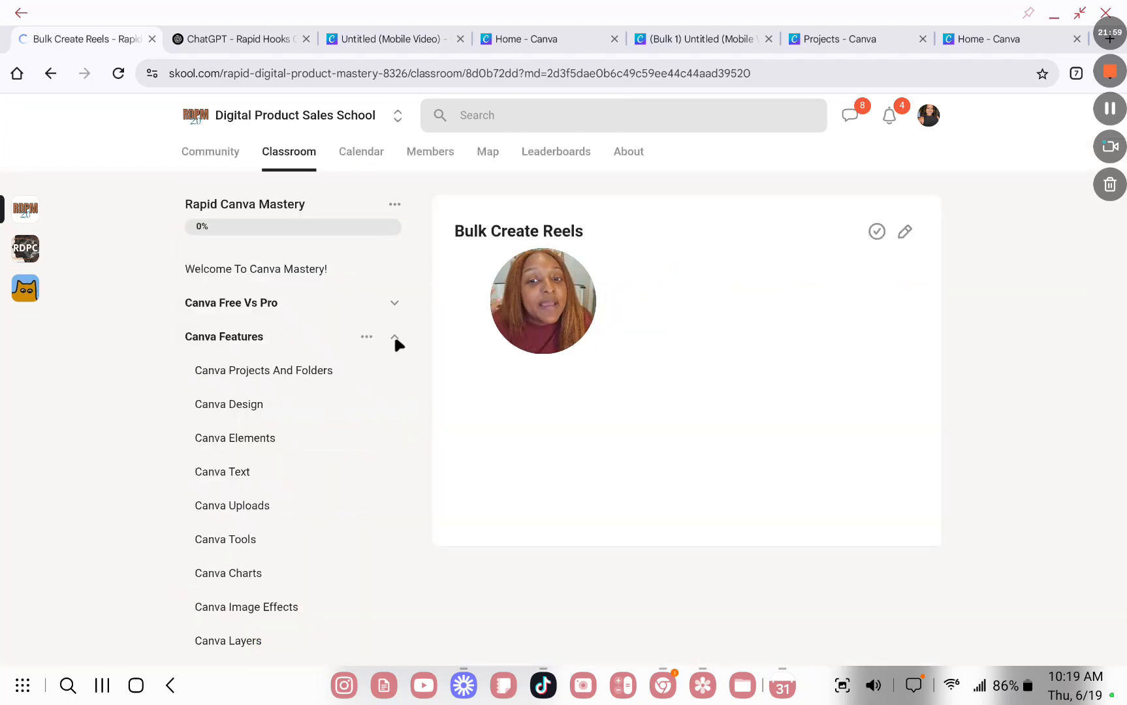
pyautogui.click(283, 414)
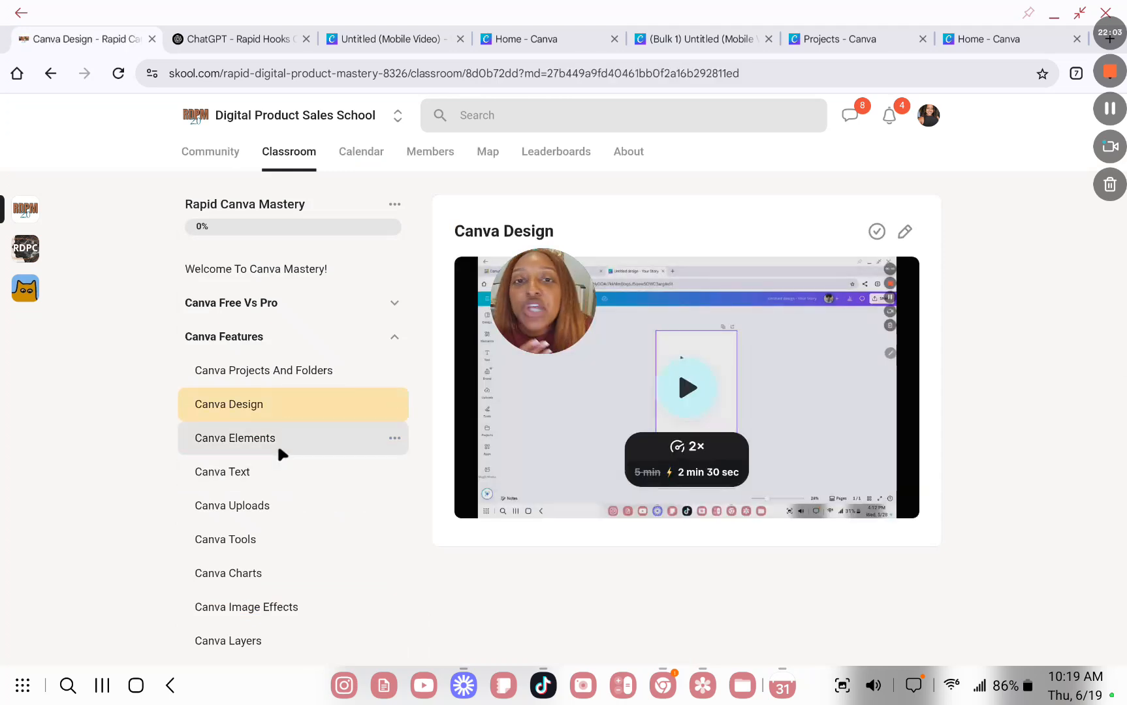
pyautogui.click(280, 450)
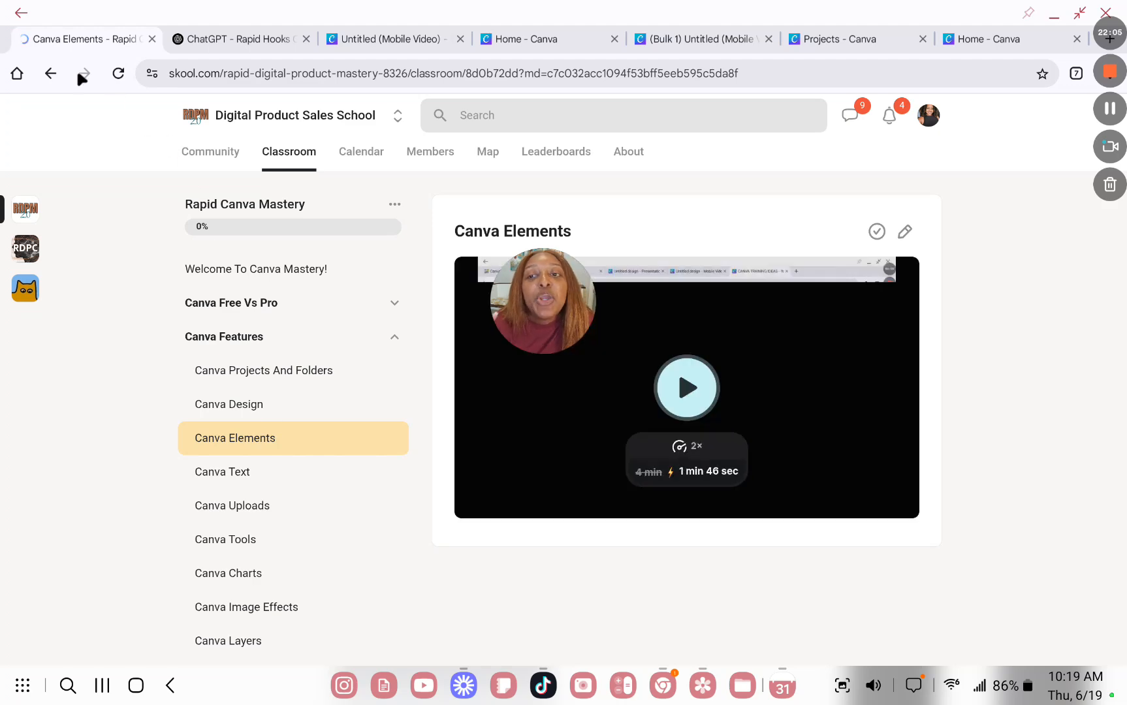
pyautogui.click(51, 75)
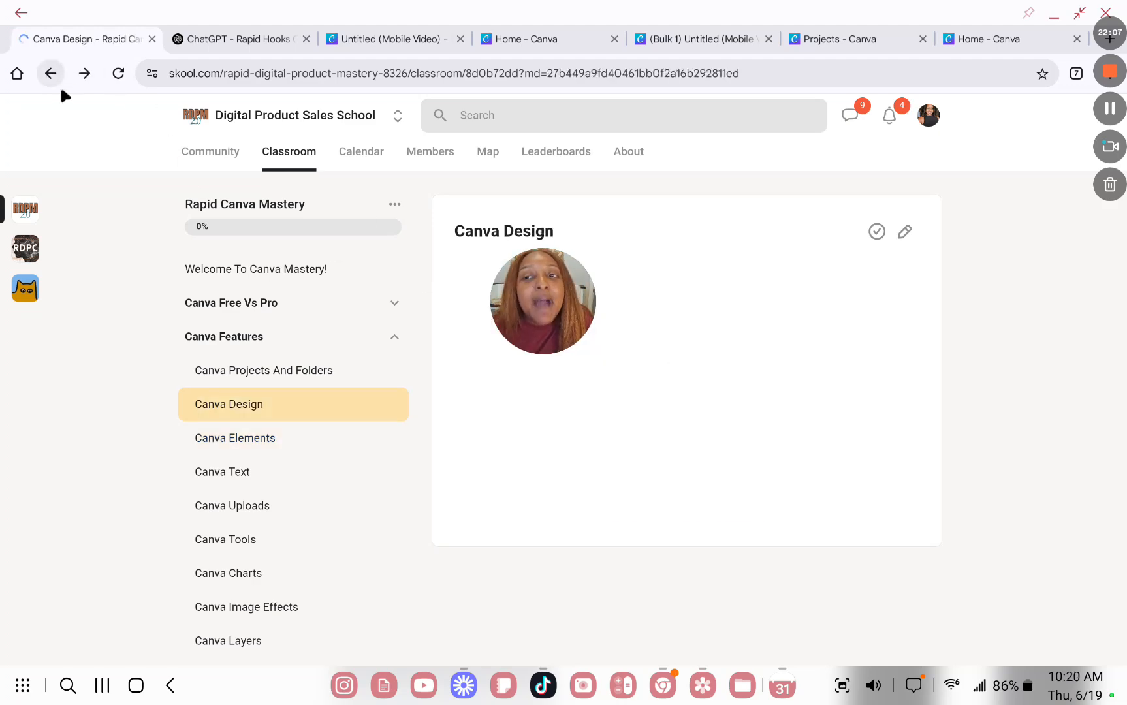
pyautogui.click(51, 73)
pyautogui.click(47, 75)
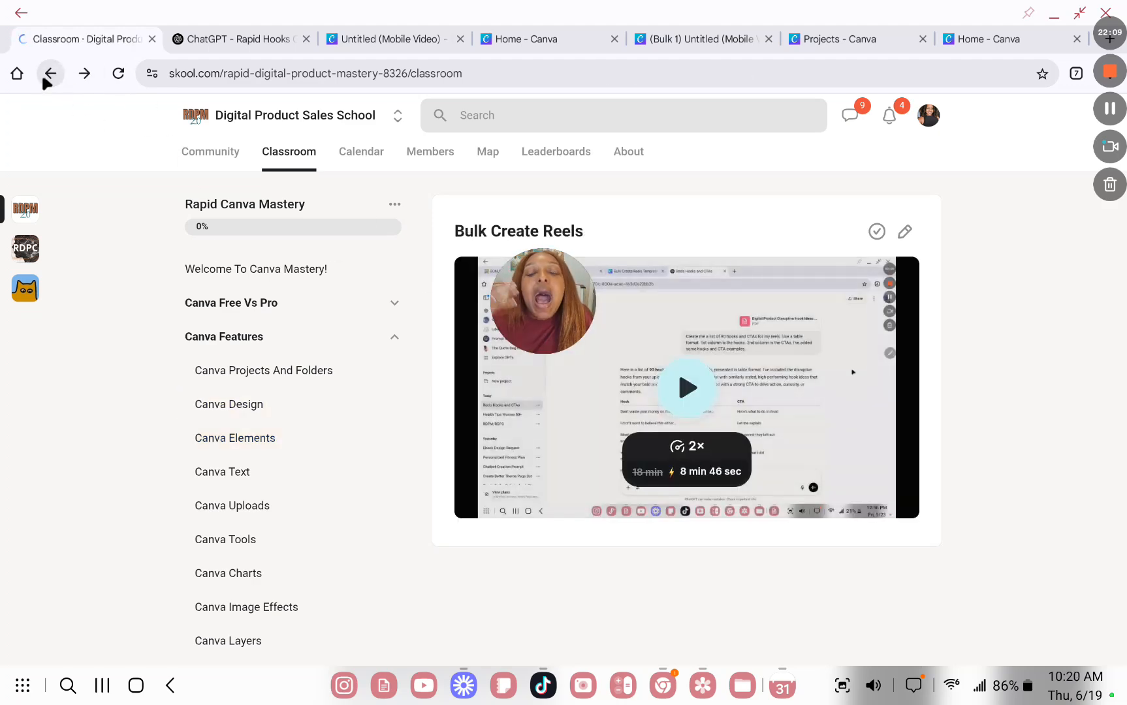
# - Browse the remaining classroom courses, from Turn Convos Into Dollars to the live call recordings, affiliate and challenge cards
pyautogui.scroll(-3, 746, 485)
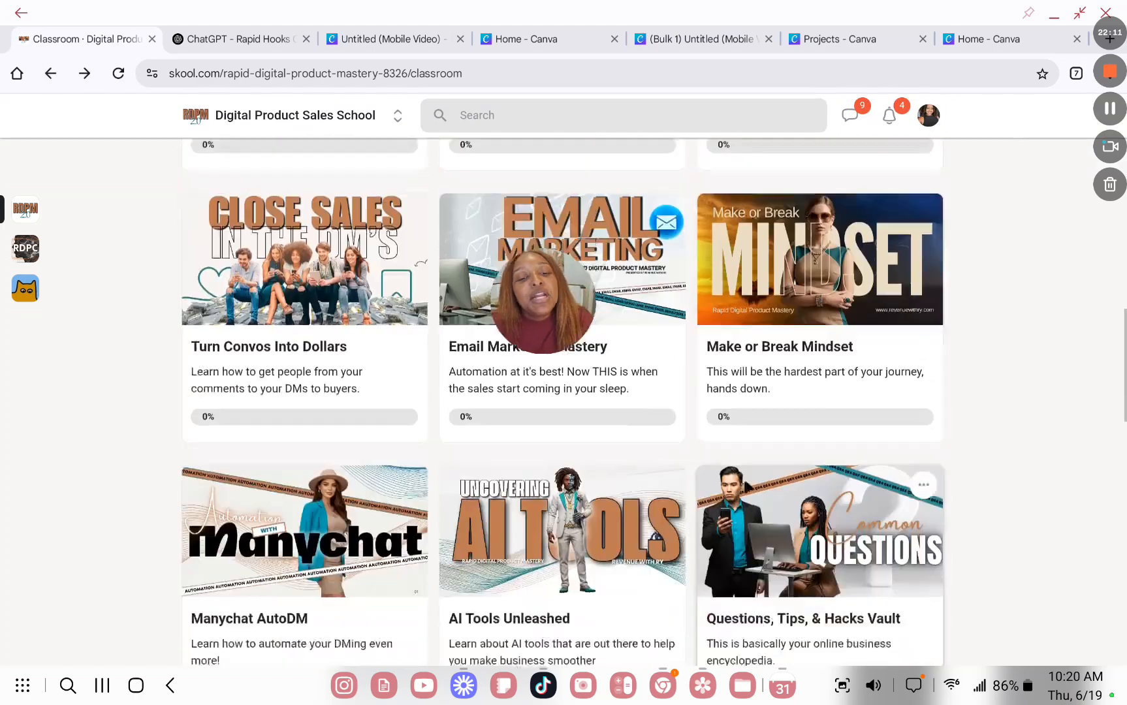
pyautogui.scroll(-2, 748, 488)
pyautogui.scroll(2, 760, 356)
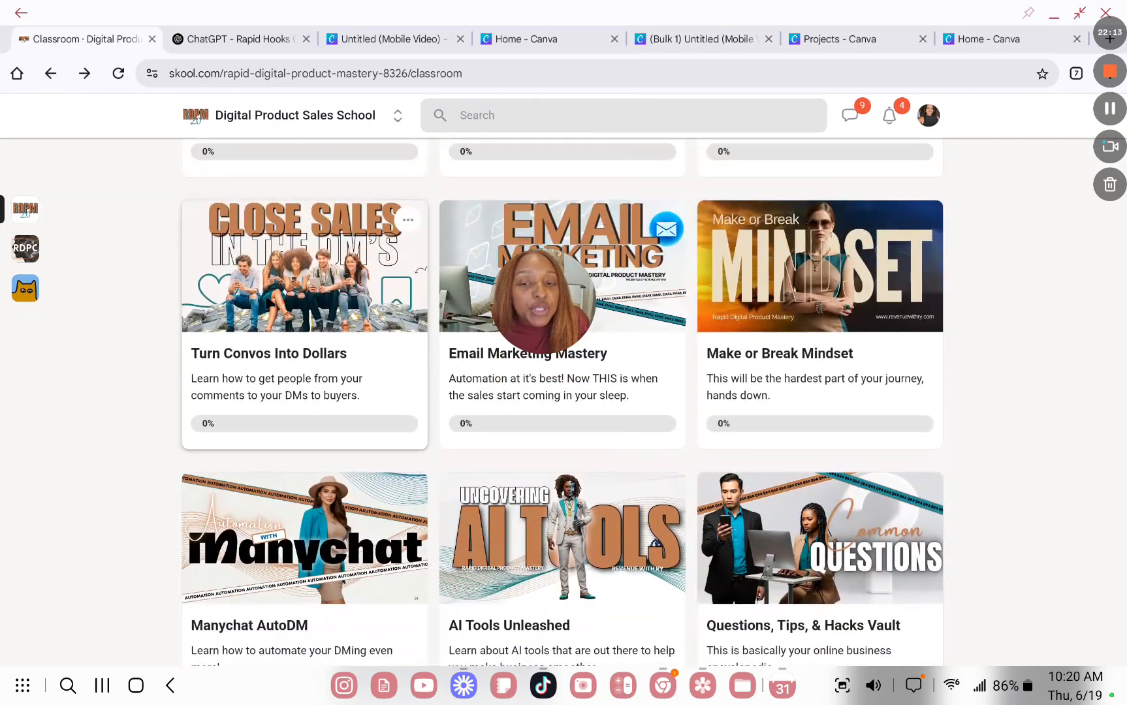
pyautogui.scroll(-6, 606, 346)
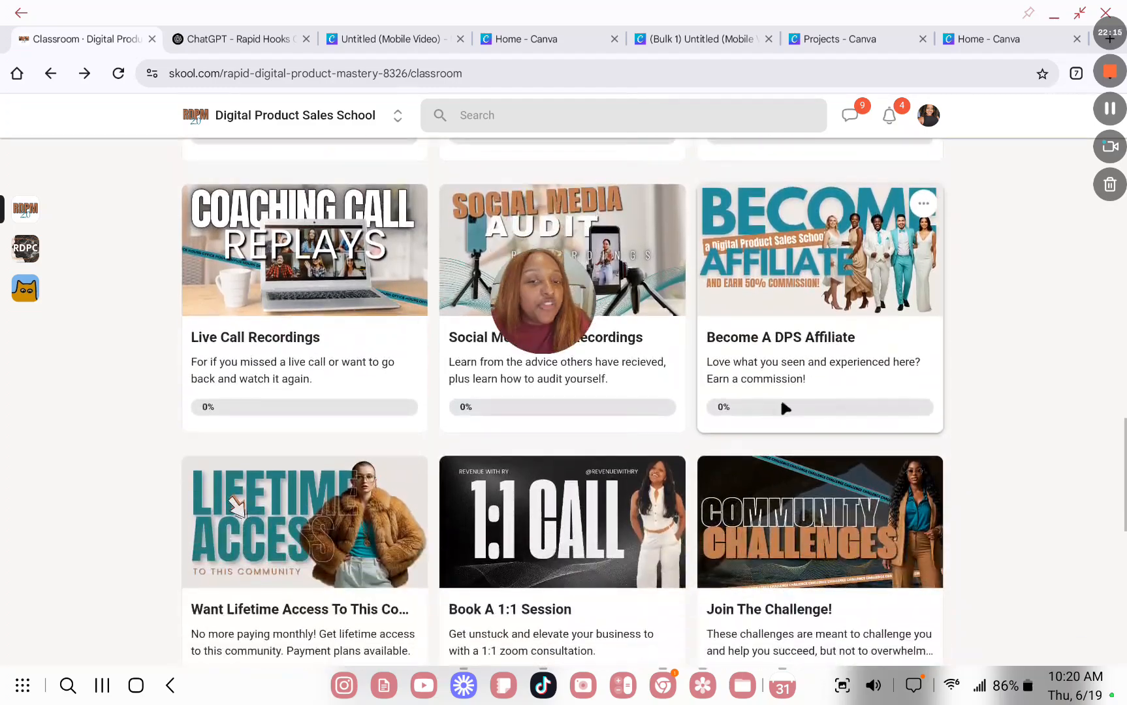
pyautogui.scroll(-3, 782, 404)
pyautogui.scroll(2, 824, 433)
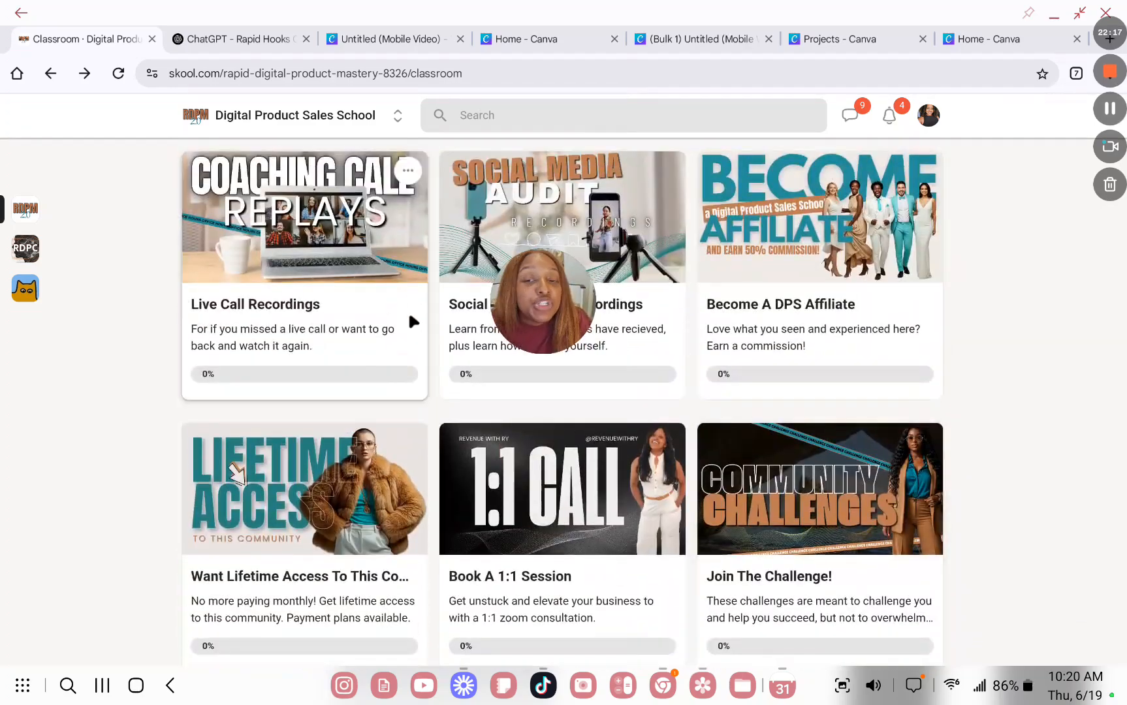
pyautogui.scroll(7, 1018, 271)
pyautogui.scroll(-10, 1010, 298)
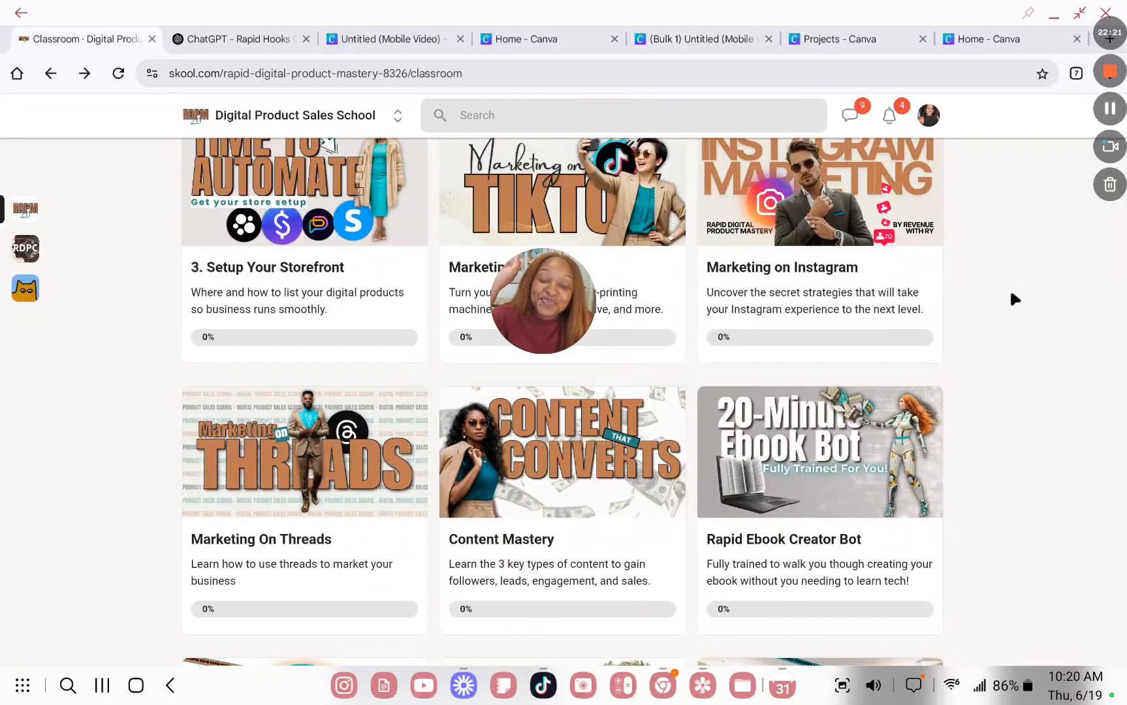
# - Go past the community's member list and open its June 2025 event calendar
pyautogui.scroll(1, 249, 149)
pyautogui.scroll(5, 275, 137)
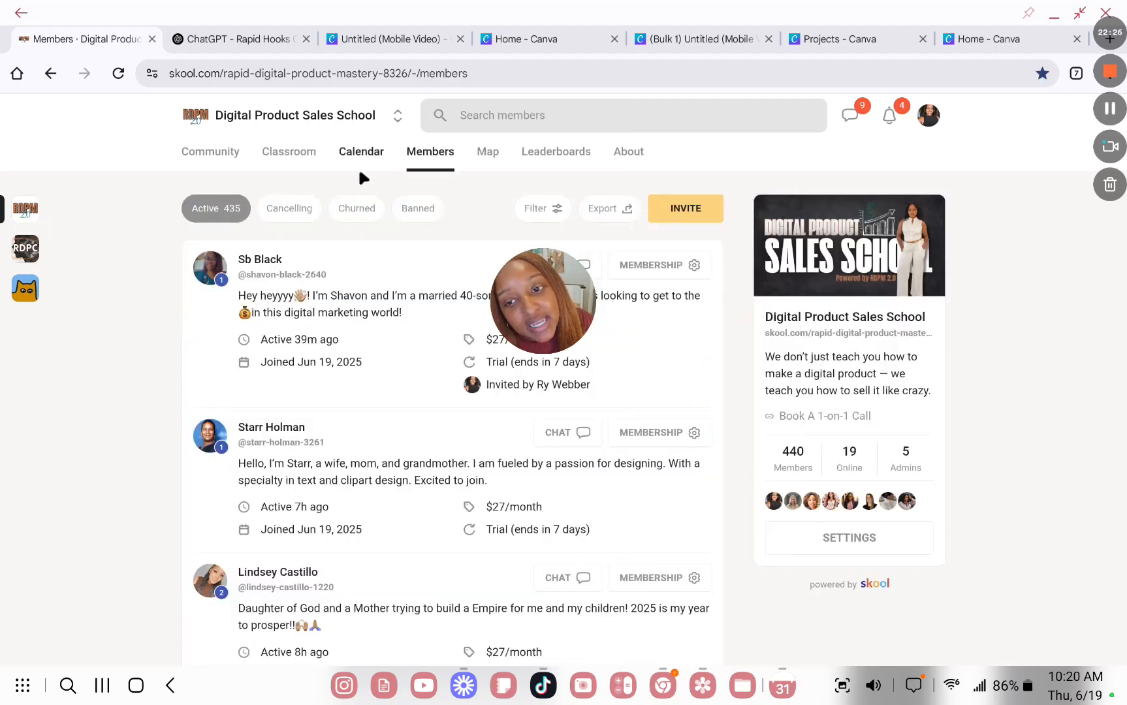
pyautogui.click(358, 157)
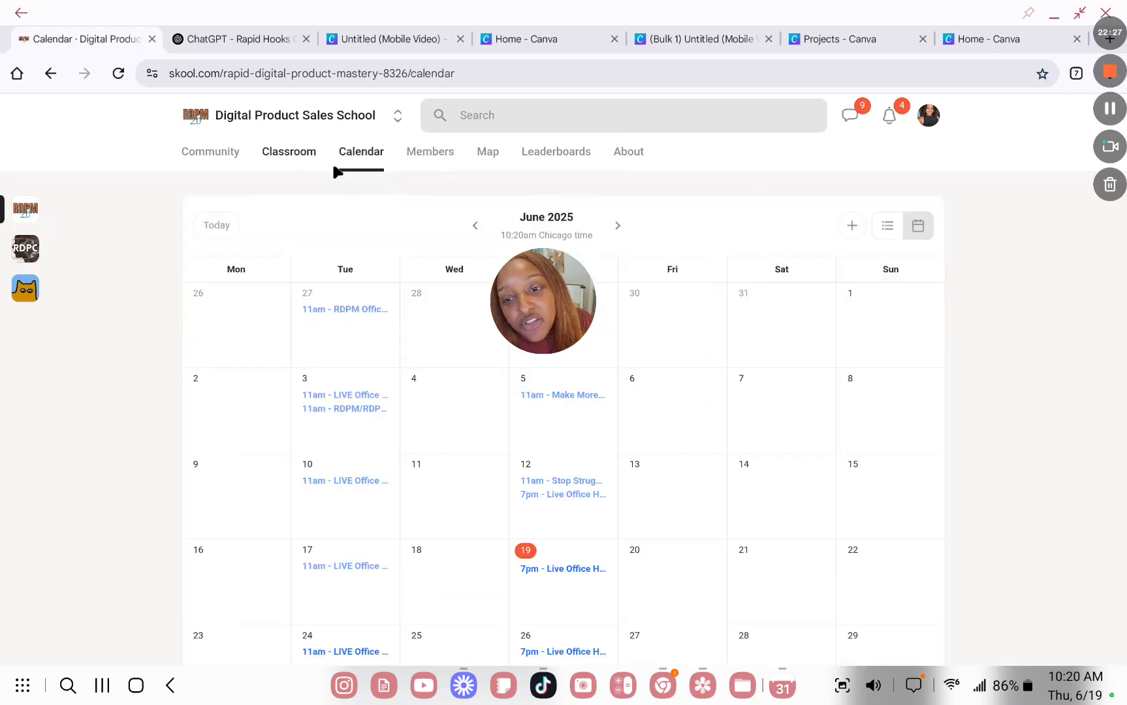
# - View the details of the June 19 Live Office Hours event, close them, and return to the community feed
pyautogui.click(574, 523)
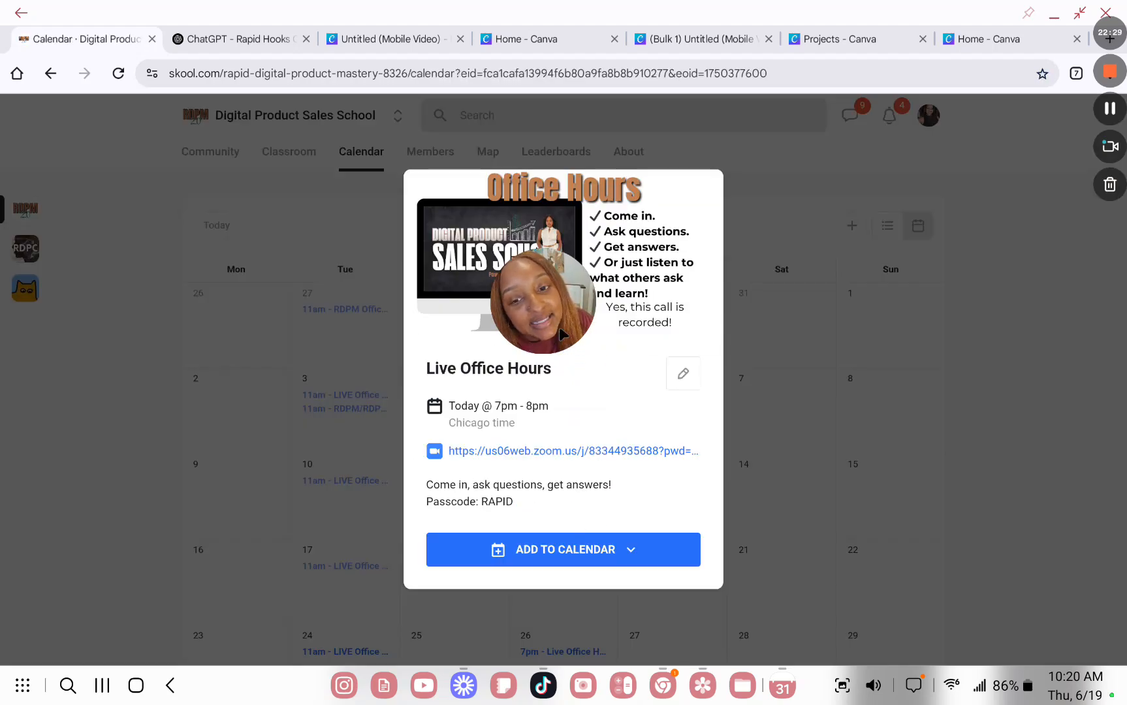
pyautogui.moveTo(563, 335); pyautogui.dragTo(389, 334)
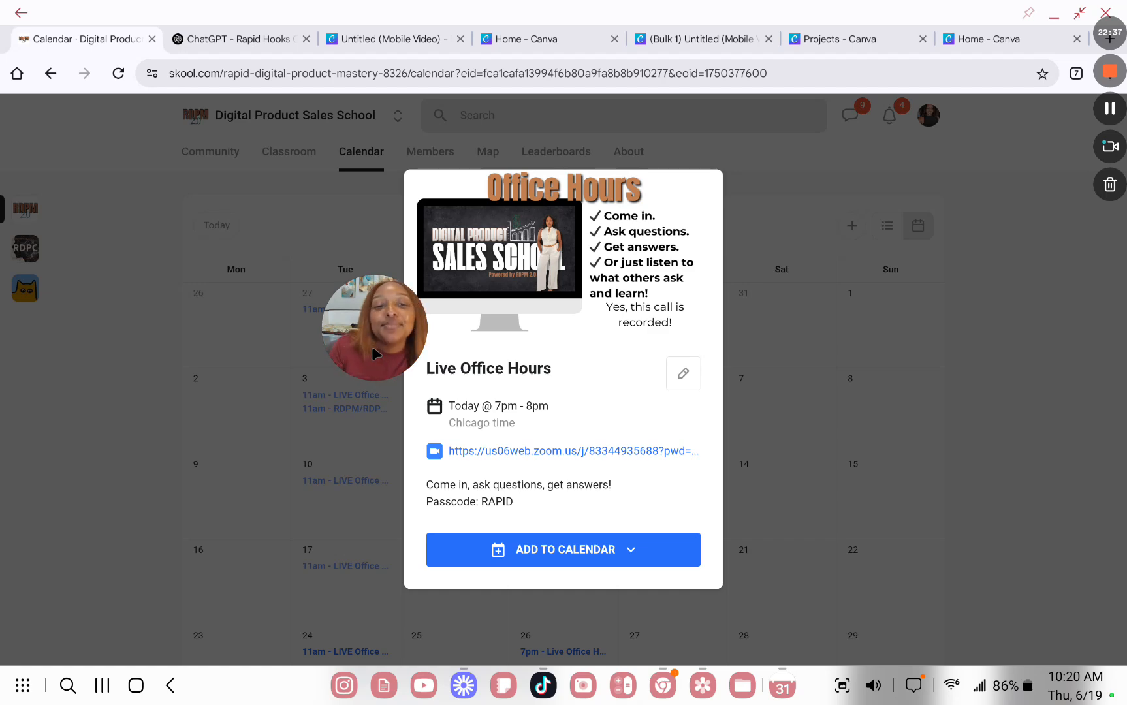
pyautogui.click(771, 434)
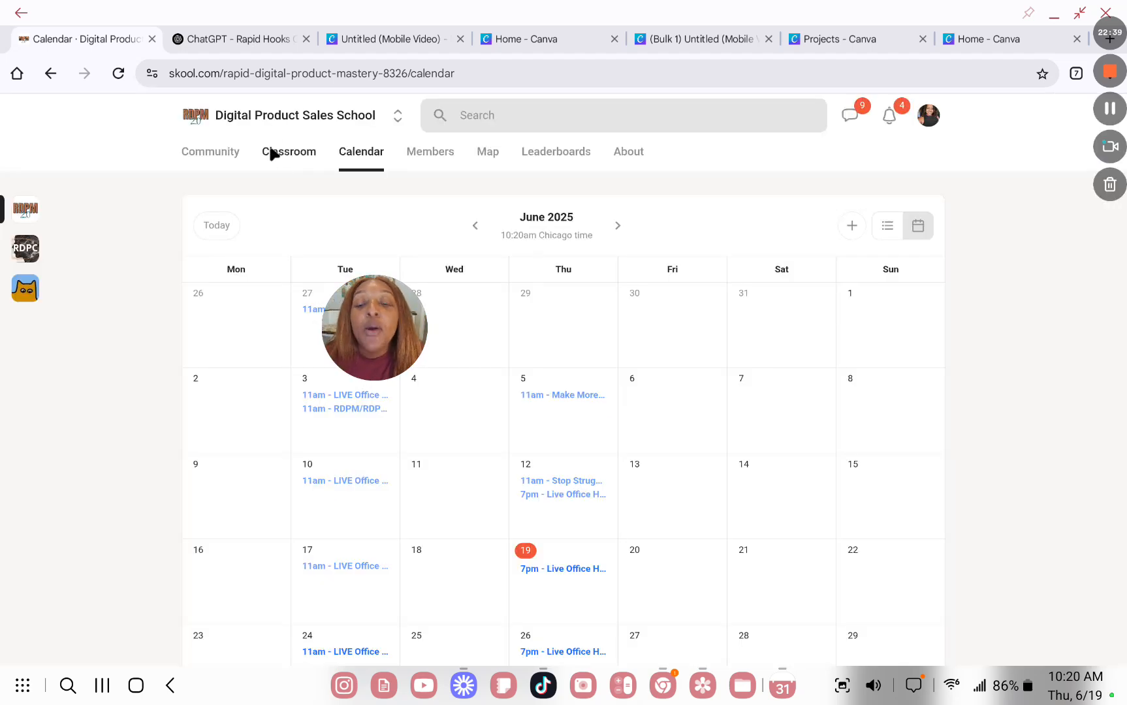
pyautogui.click(210, 151)
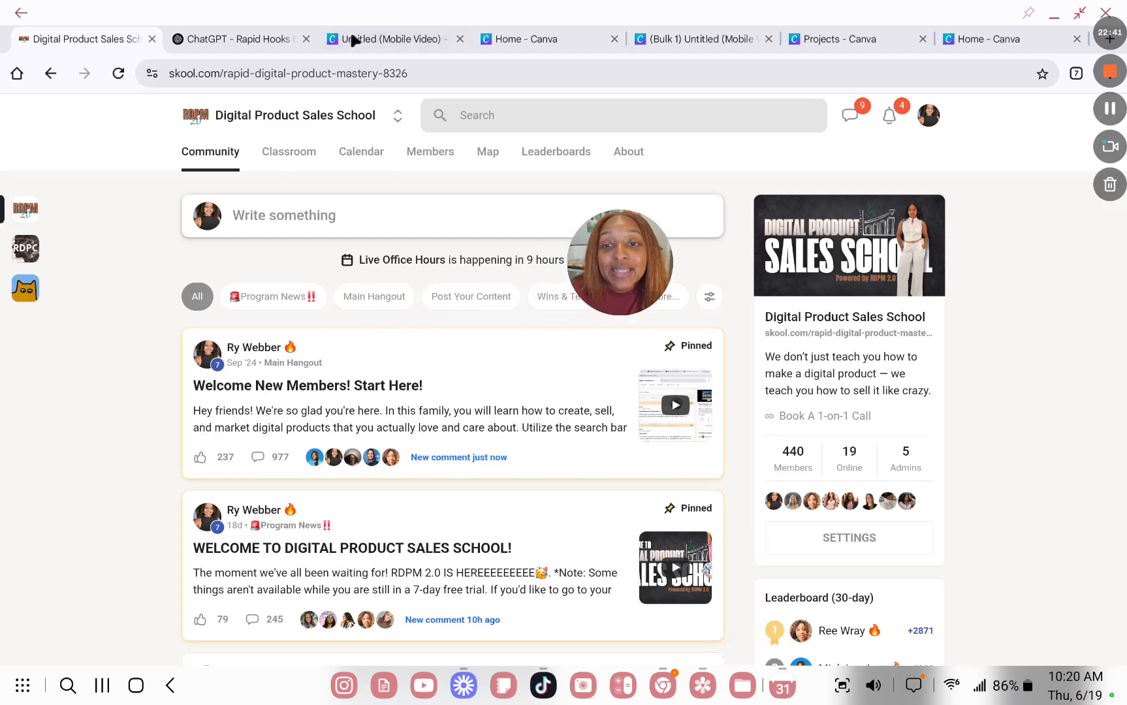
# - Go through the open ChatGPT and Canva pages and close the Projects page and the last Canva Home page
pyautogui.click(261, 39)
pyautogui.click(411, 40)
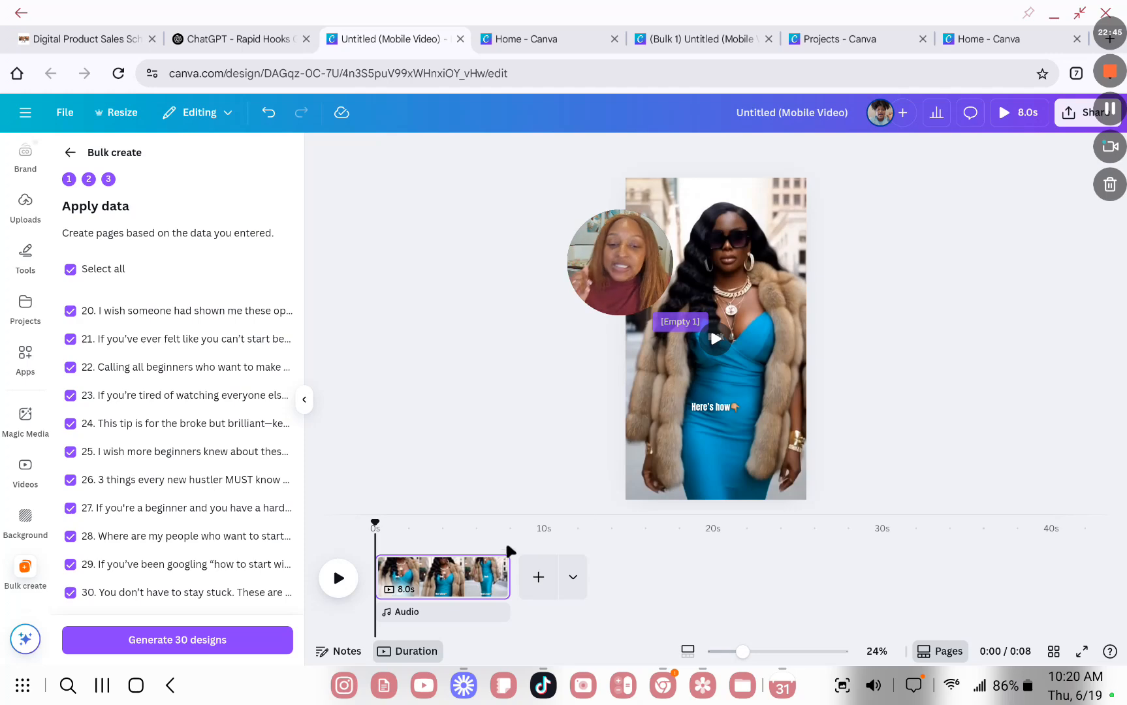
pyautogui.click(560, 46)
pyautogui.click(692, 39)
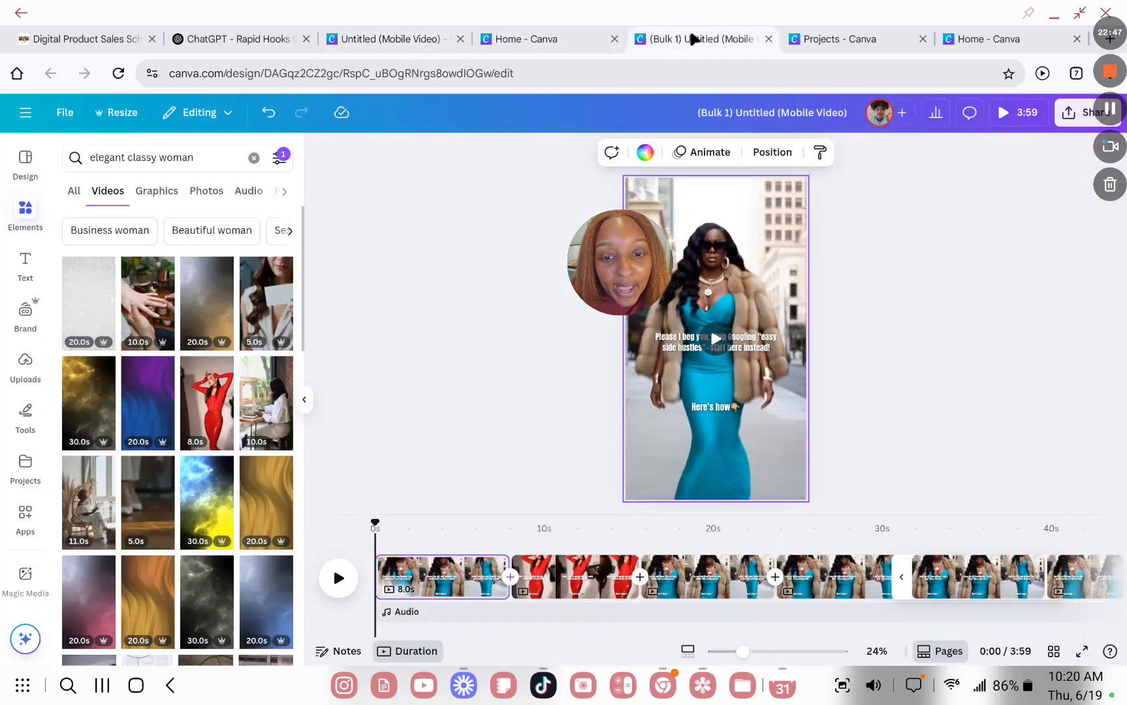
pyautogui.click(830, 38)
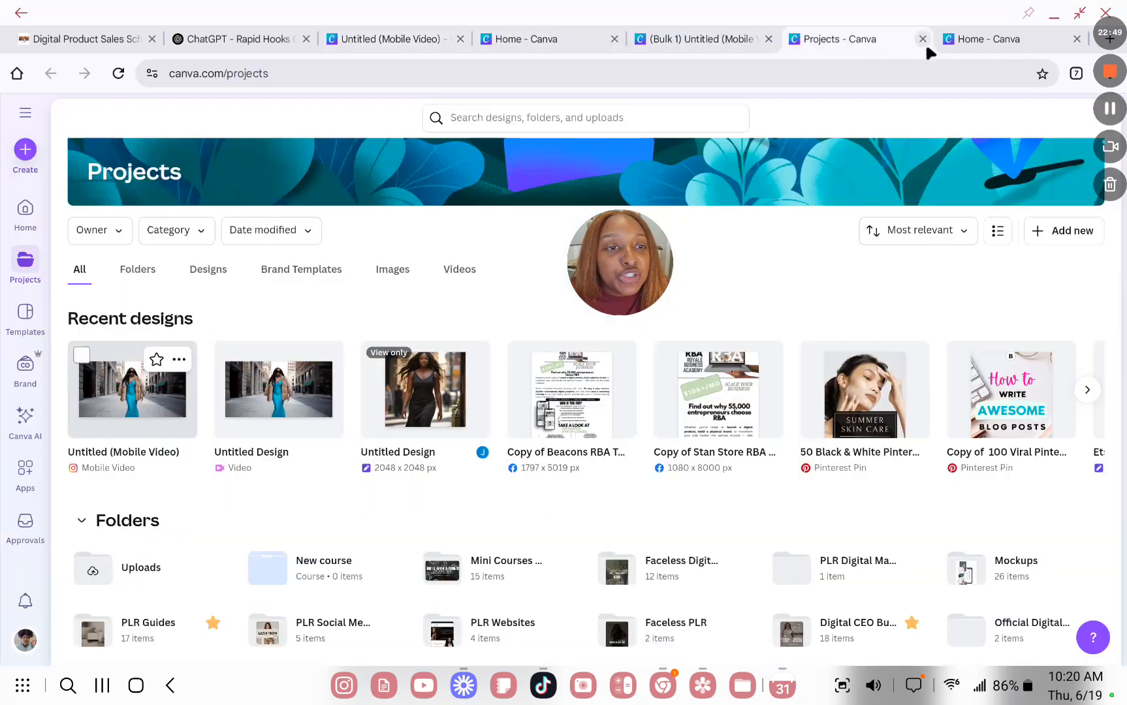
pyautogui.click(923, 40)
pyautogui.click(1000, 38)
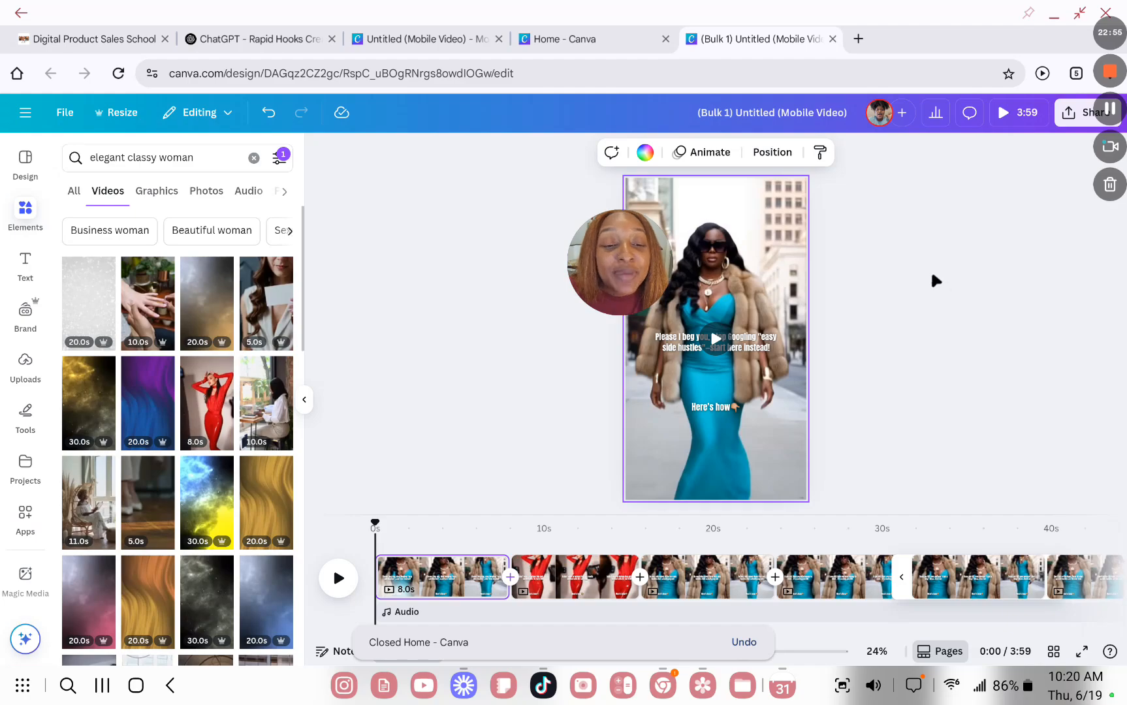
# - Show the (Bulk 1) mobile video design in grid view and look through its generated hook pages
pyautogui.click(1053, 651)
pyautogui.scroll(-10, 811, 347)
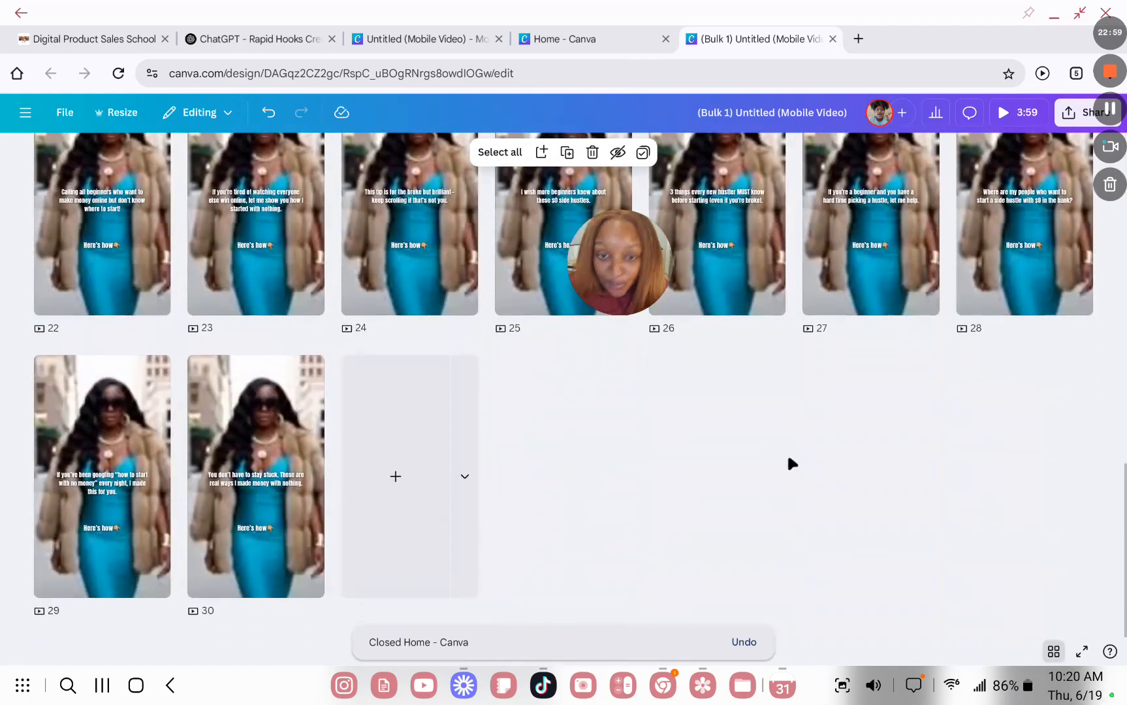
pyautogui.scroll(2, 686, 511)
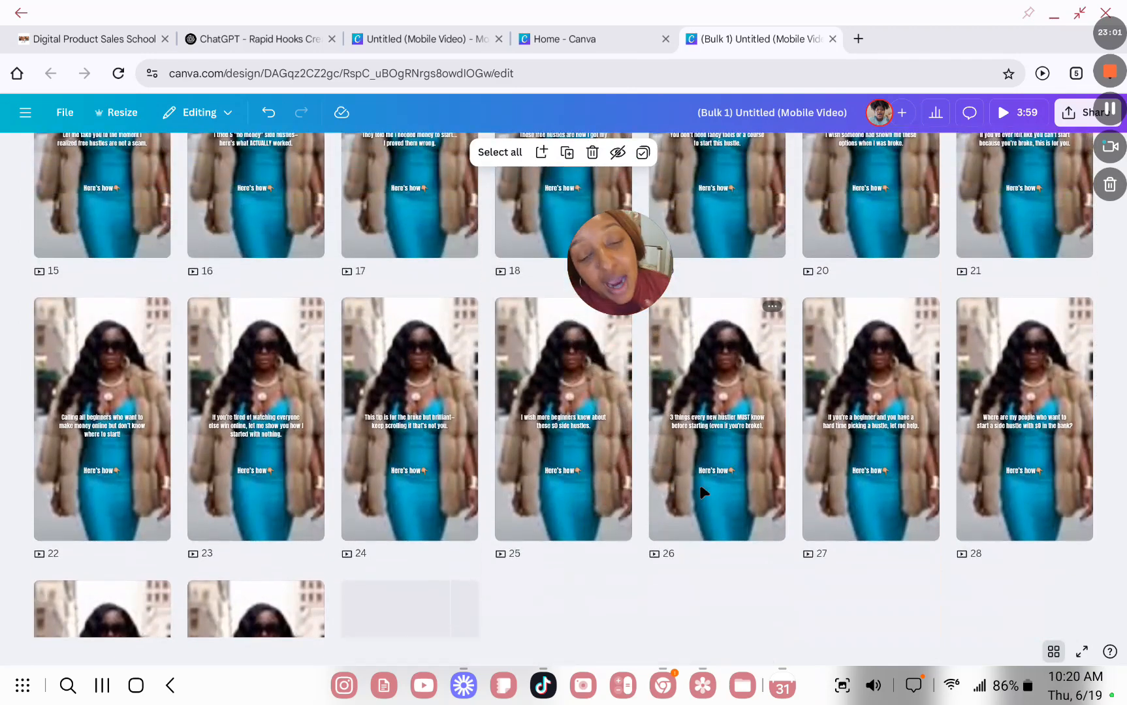